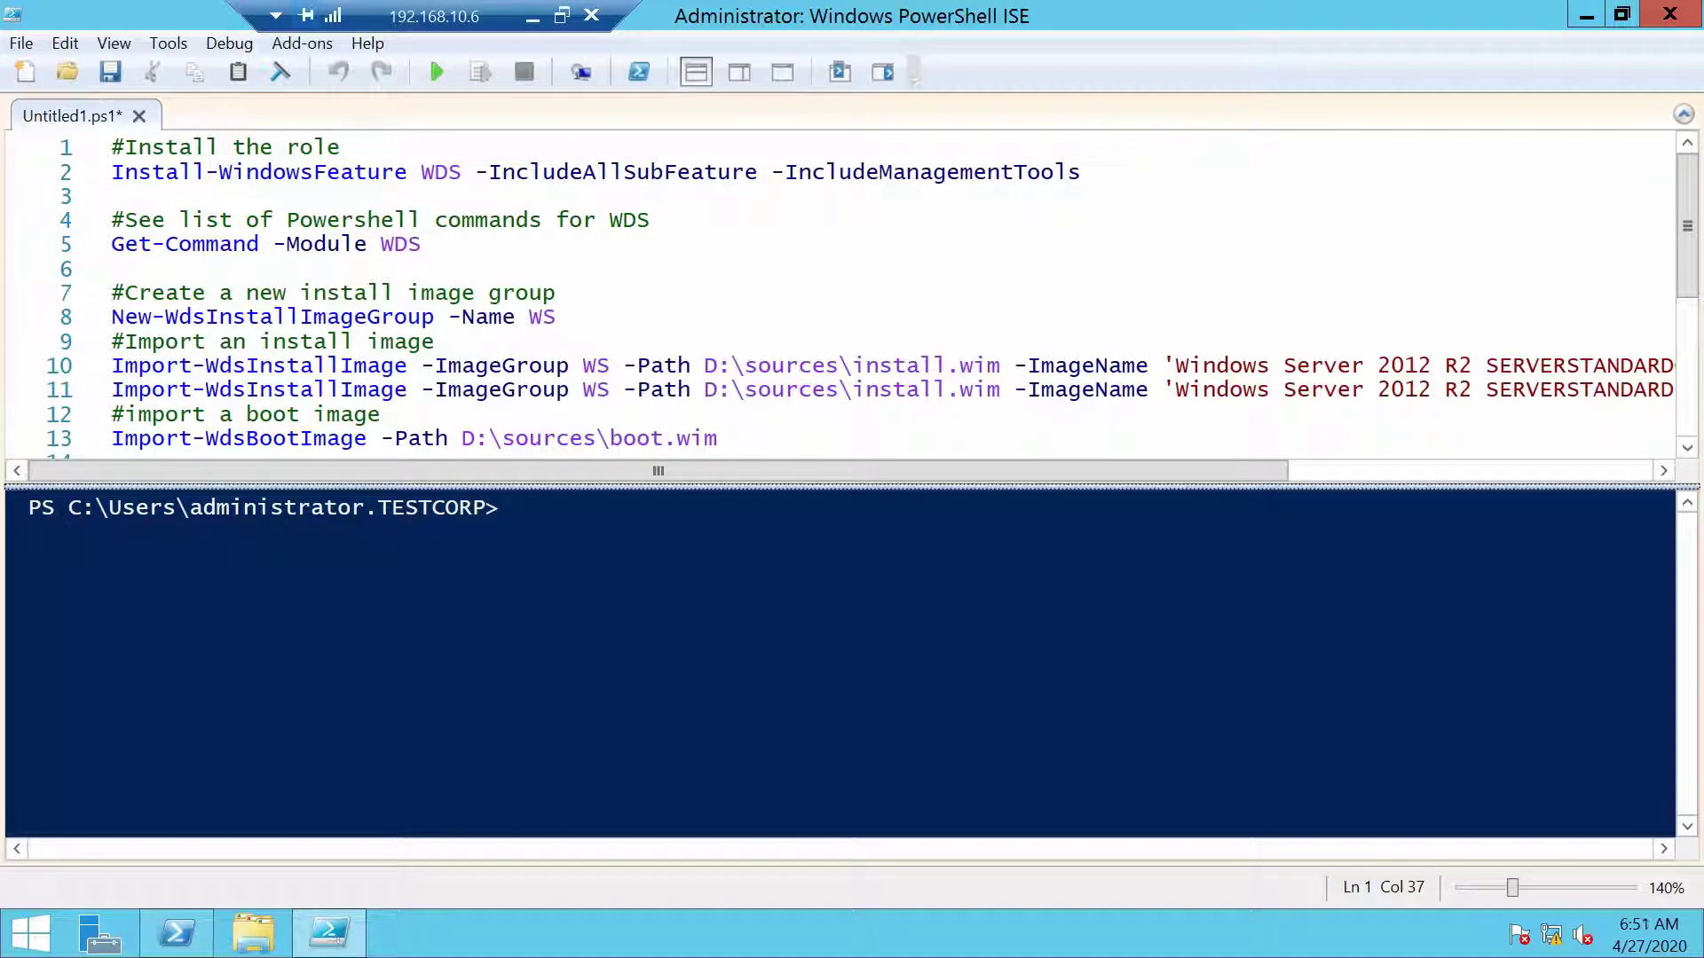
Run the Install-WindowsFeature WDS line to install the WDS role with its management tools
click(354, 171)
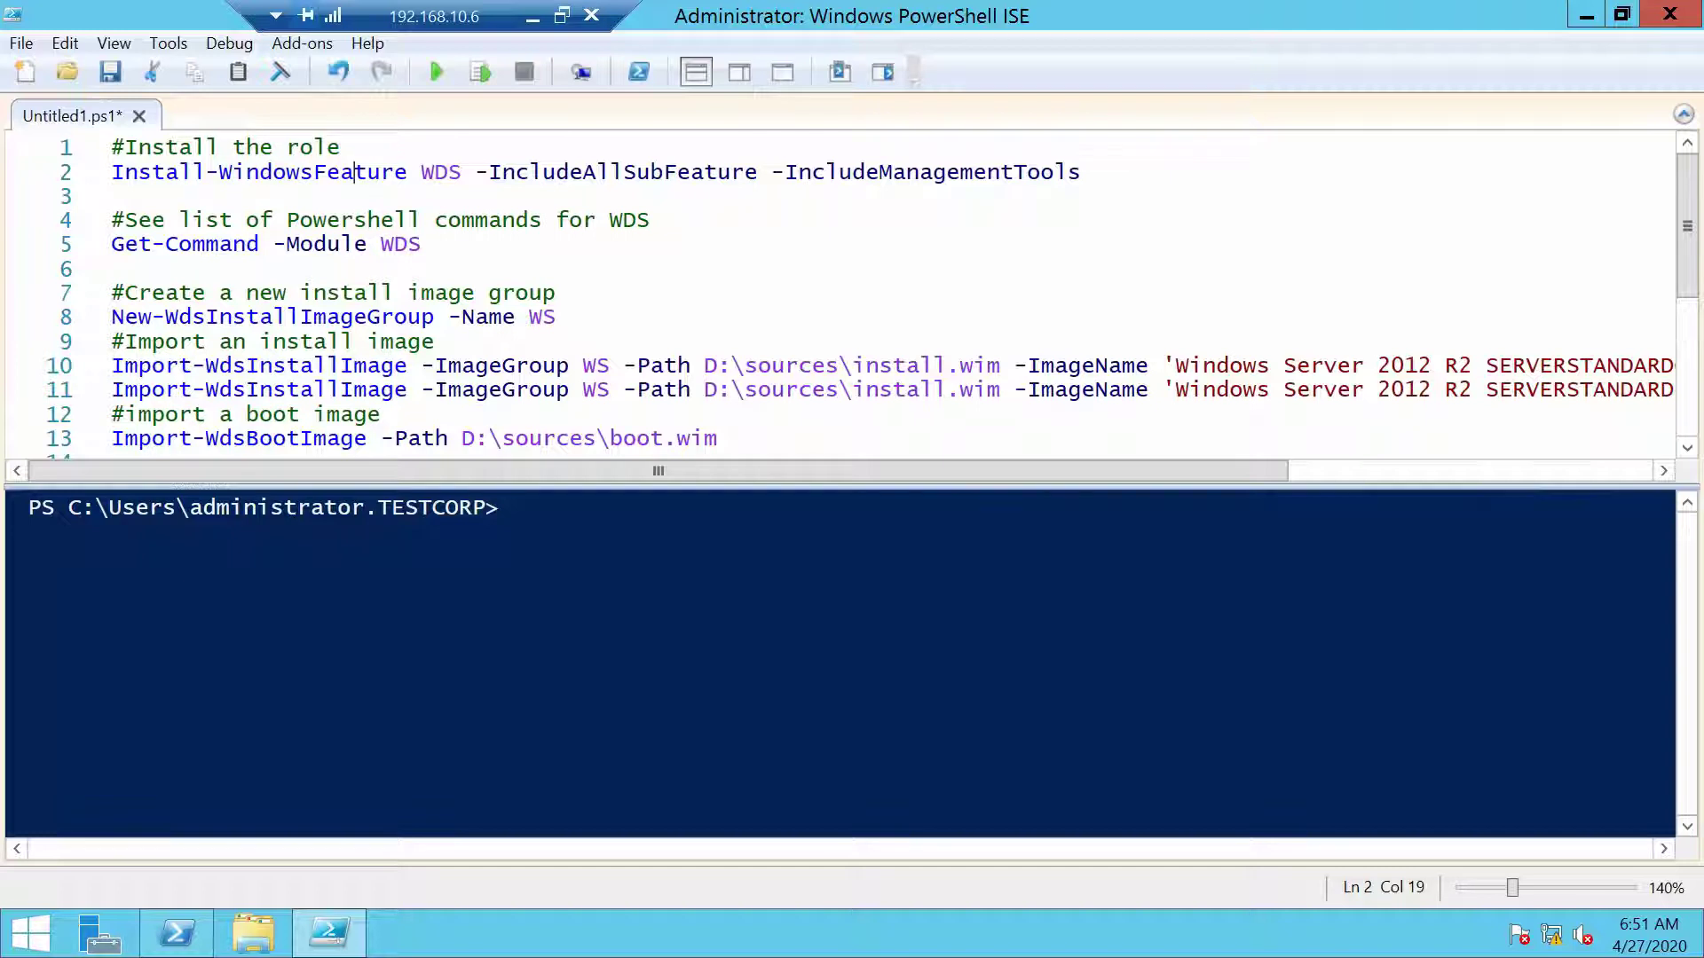
click(479, 72)
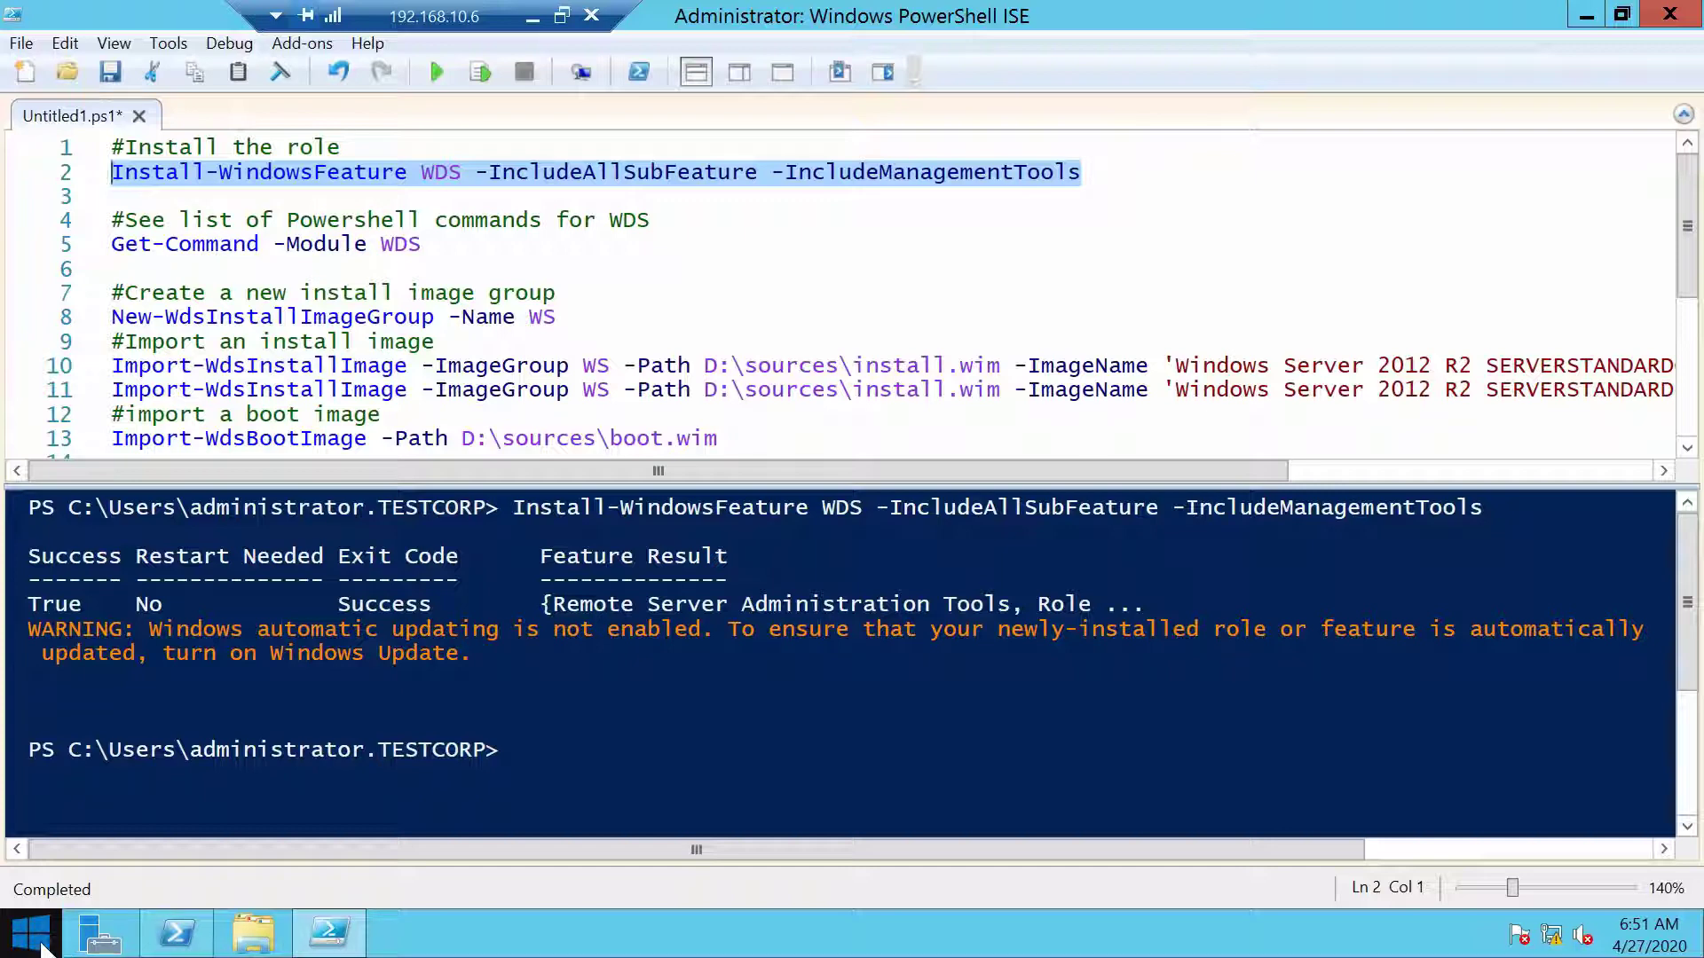
Launch the Windows Deployment Services console maximized and select server WDS01.testcorp.local
click(41, 946)
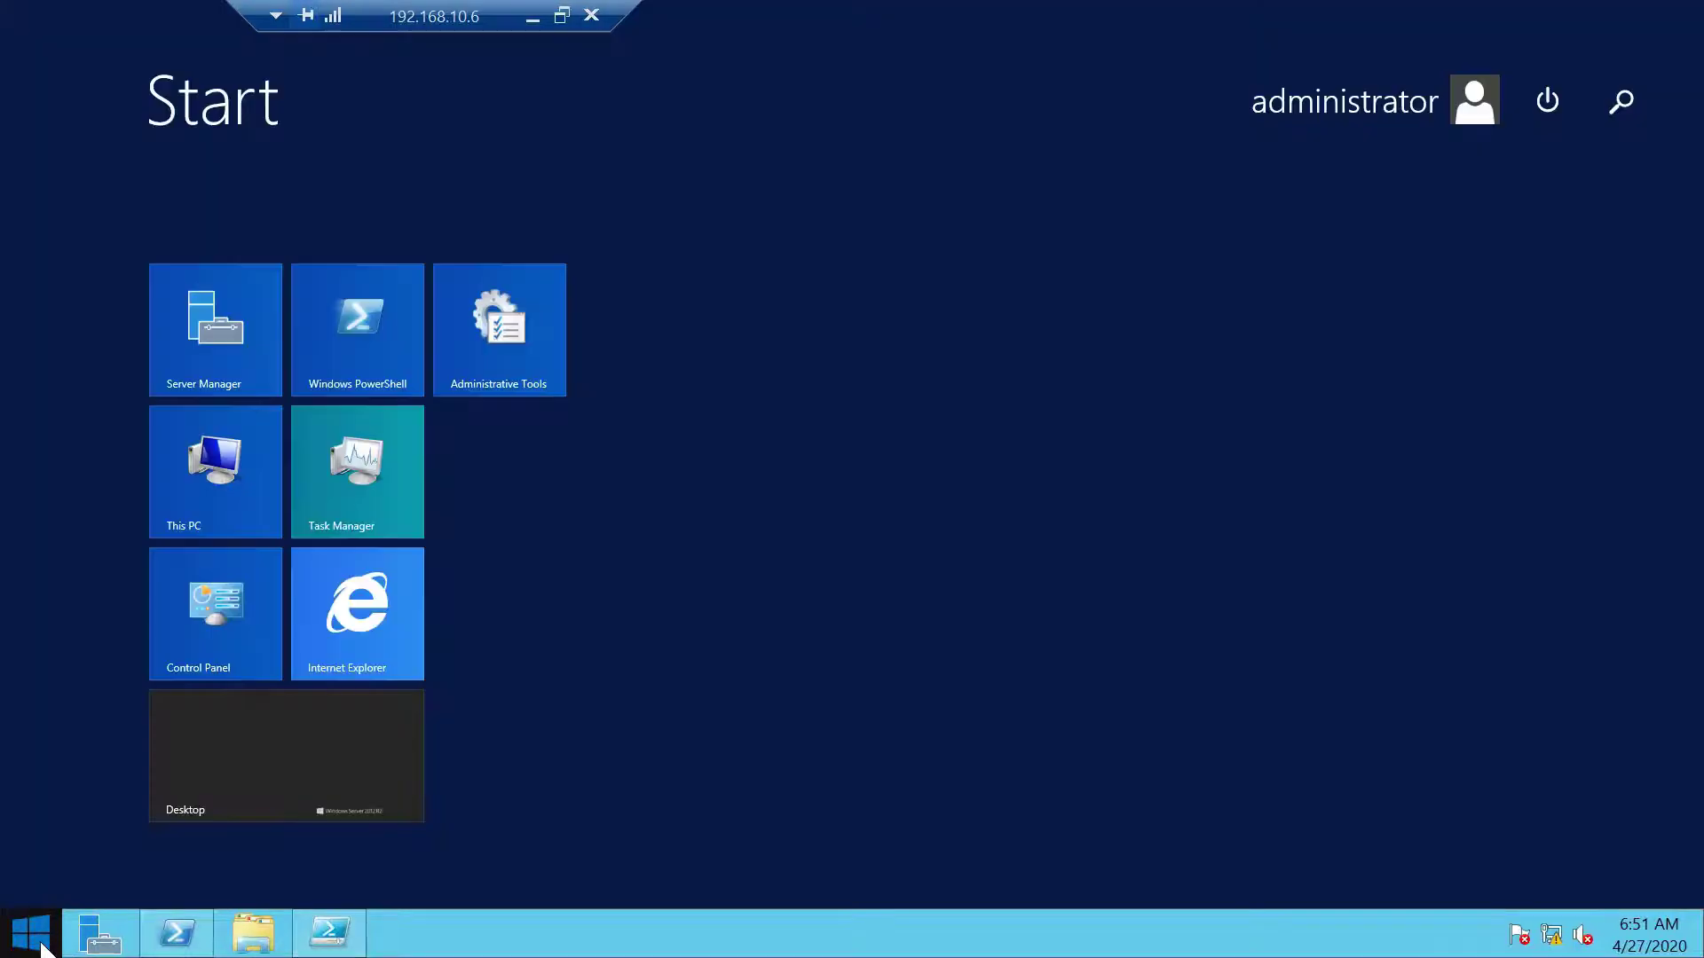
click(509, 364)
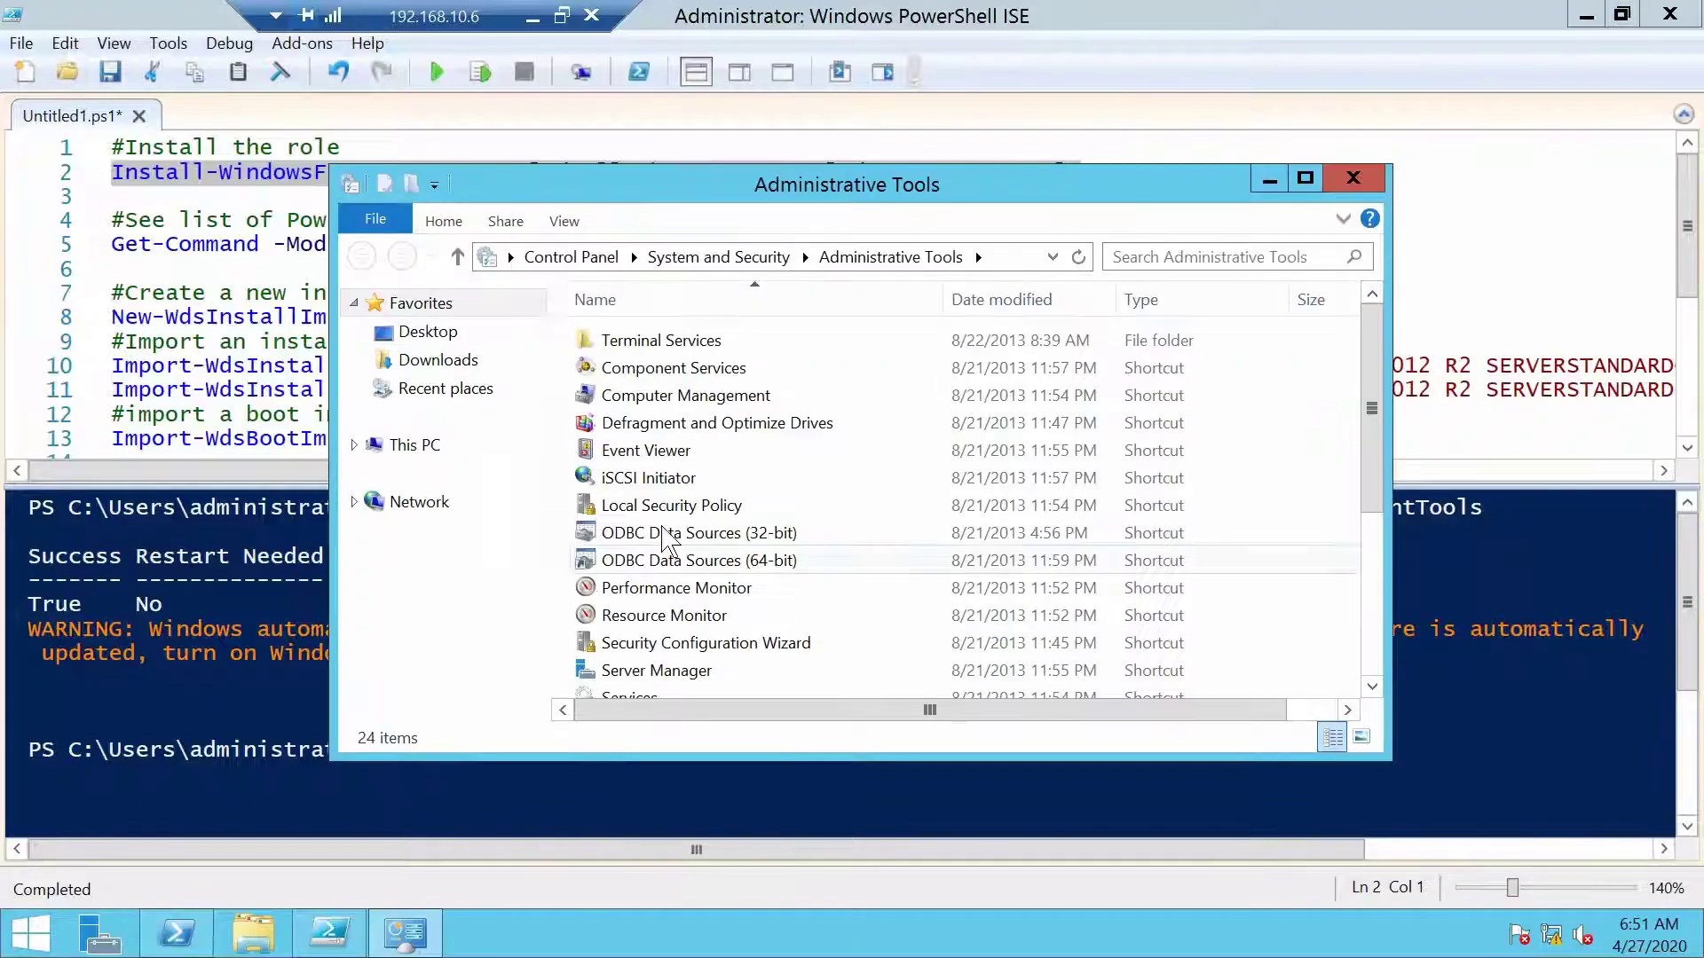
scroll(754, 637, down, 4)
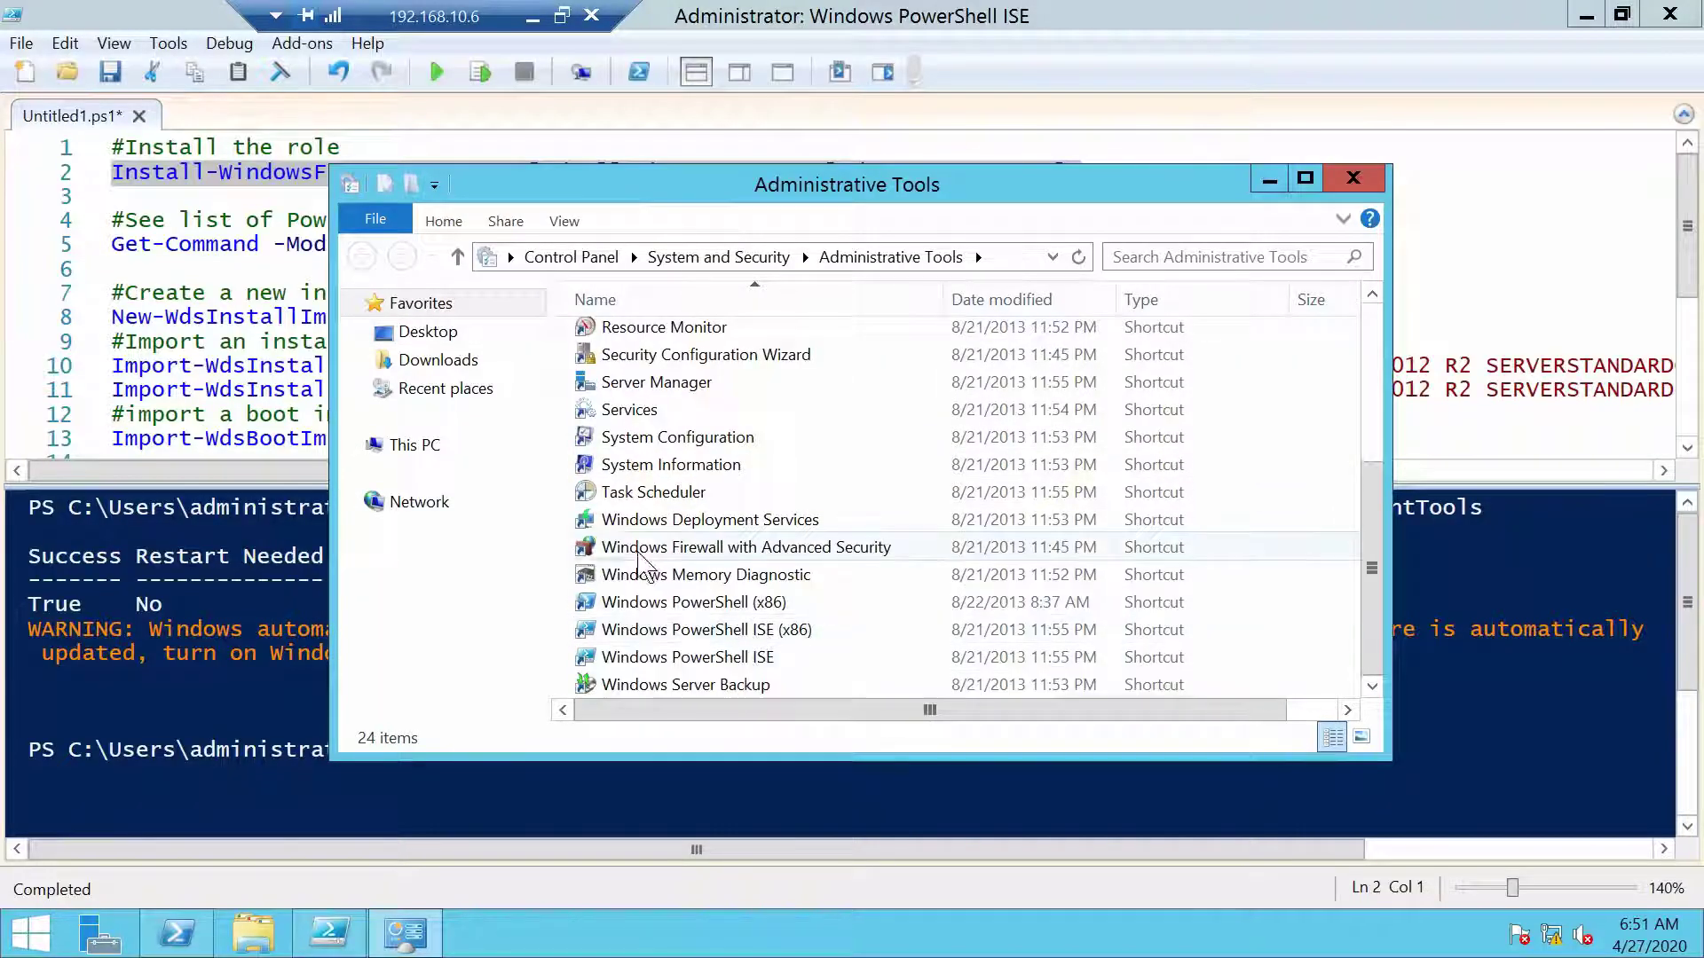
double_click(847, 522)
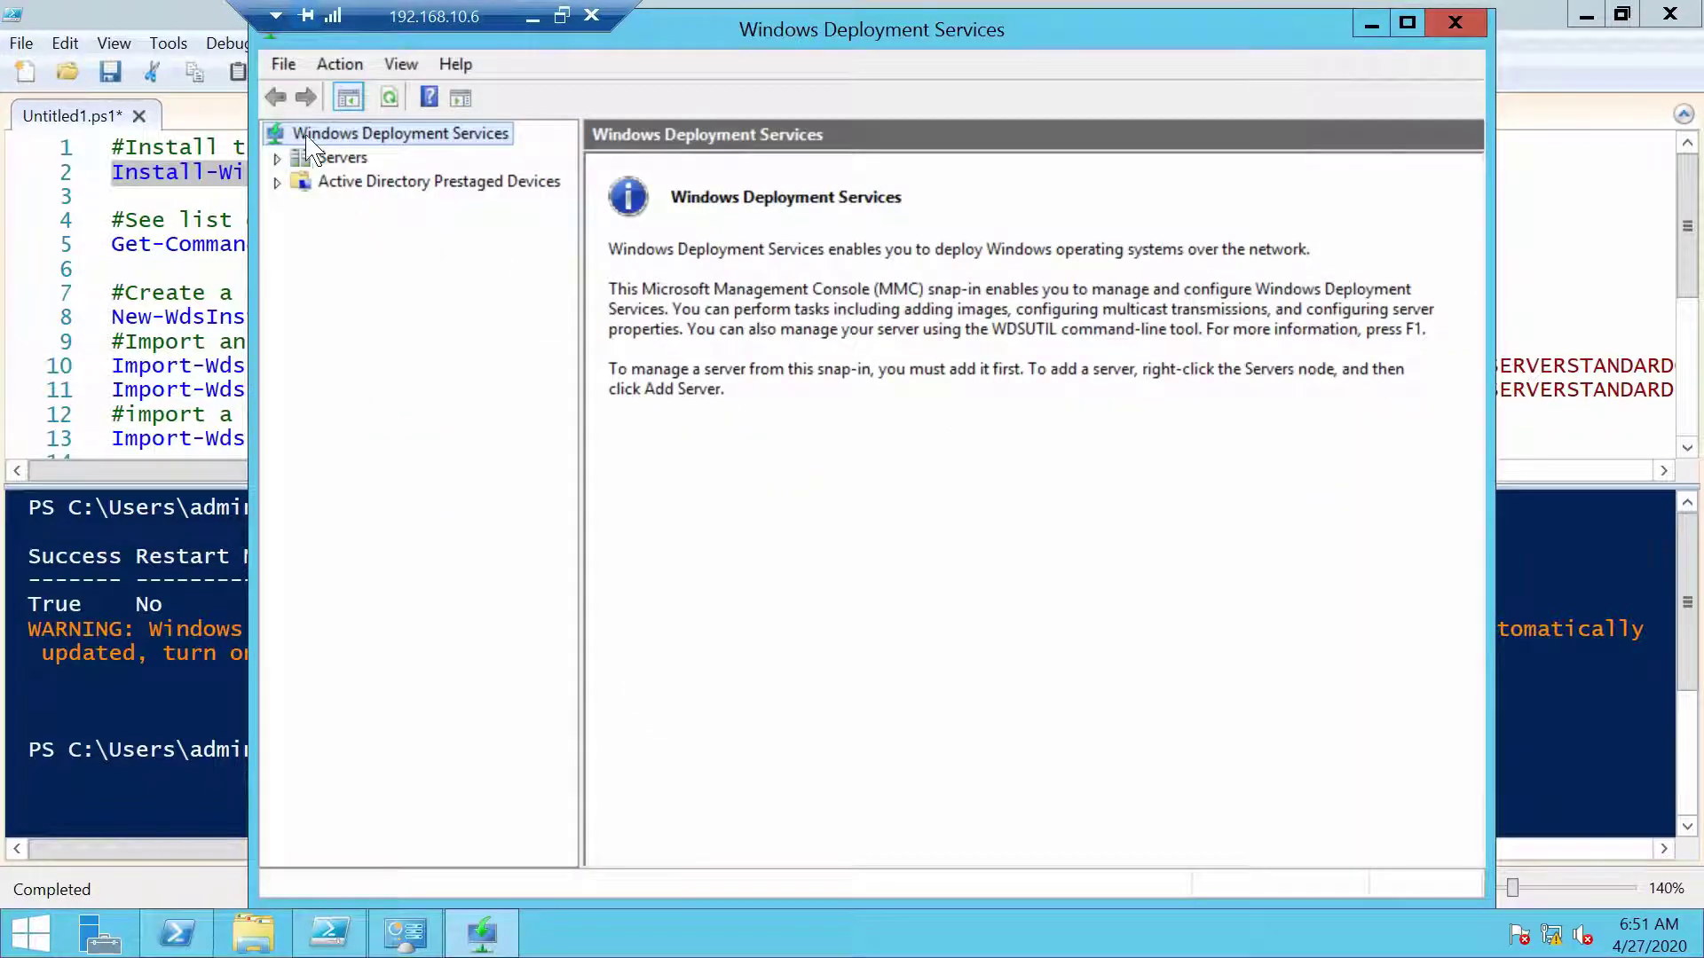
double_click(795, 40)
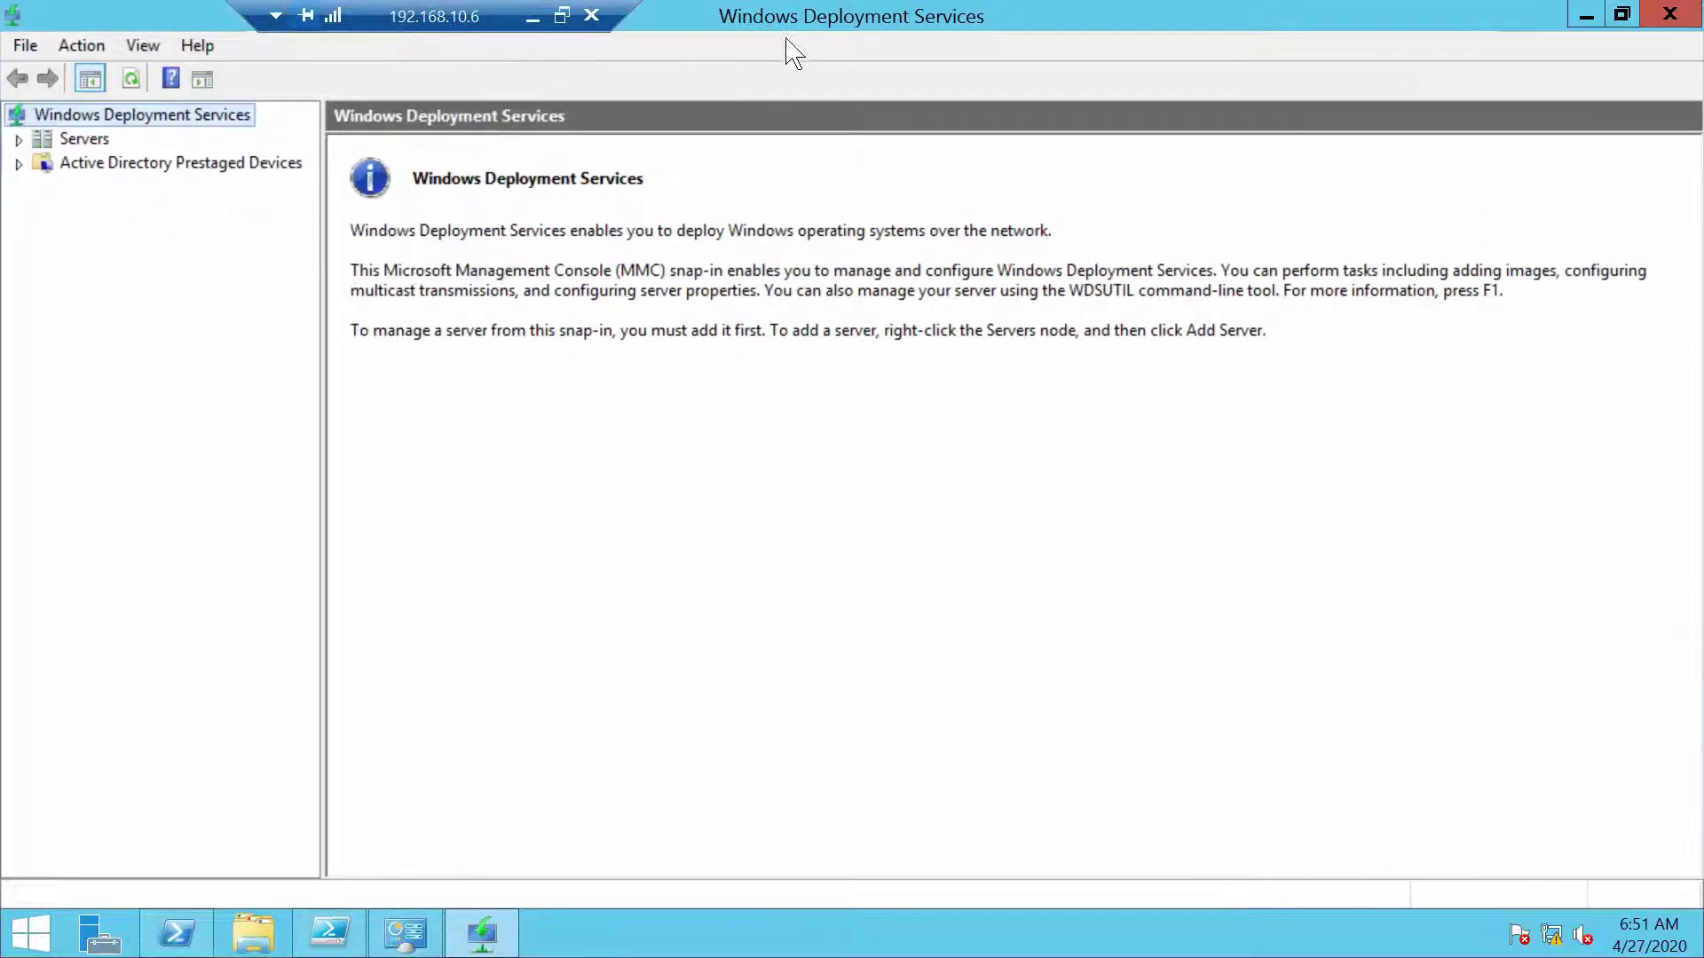
double_click(72, 141)
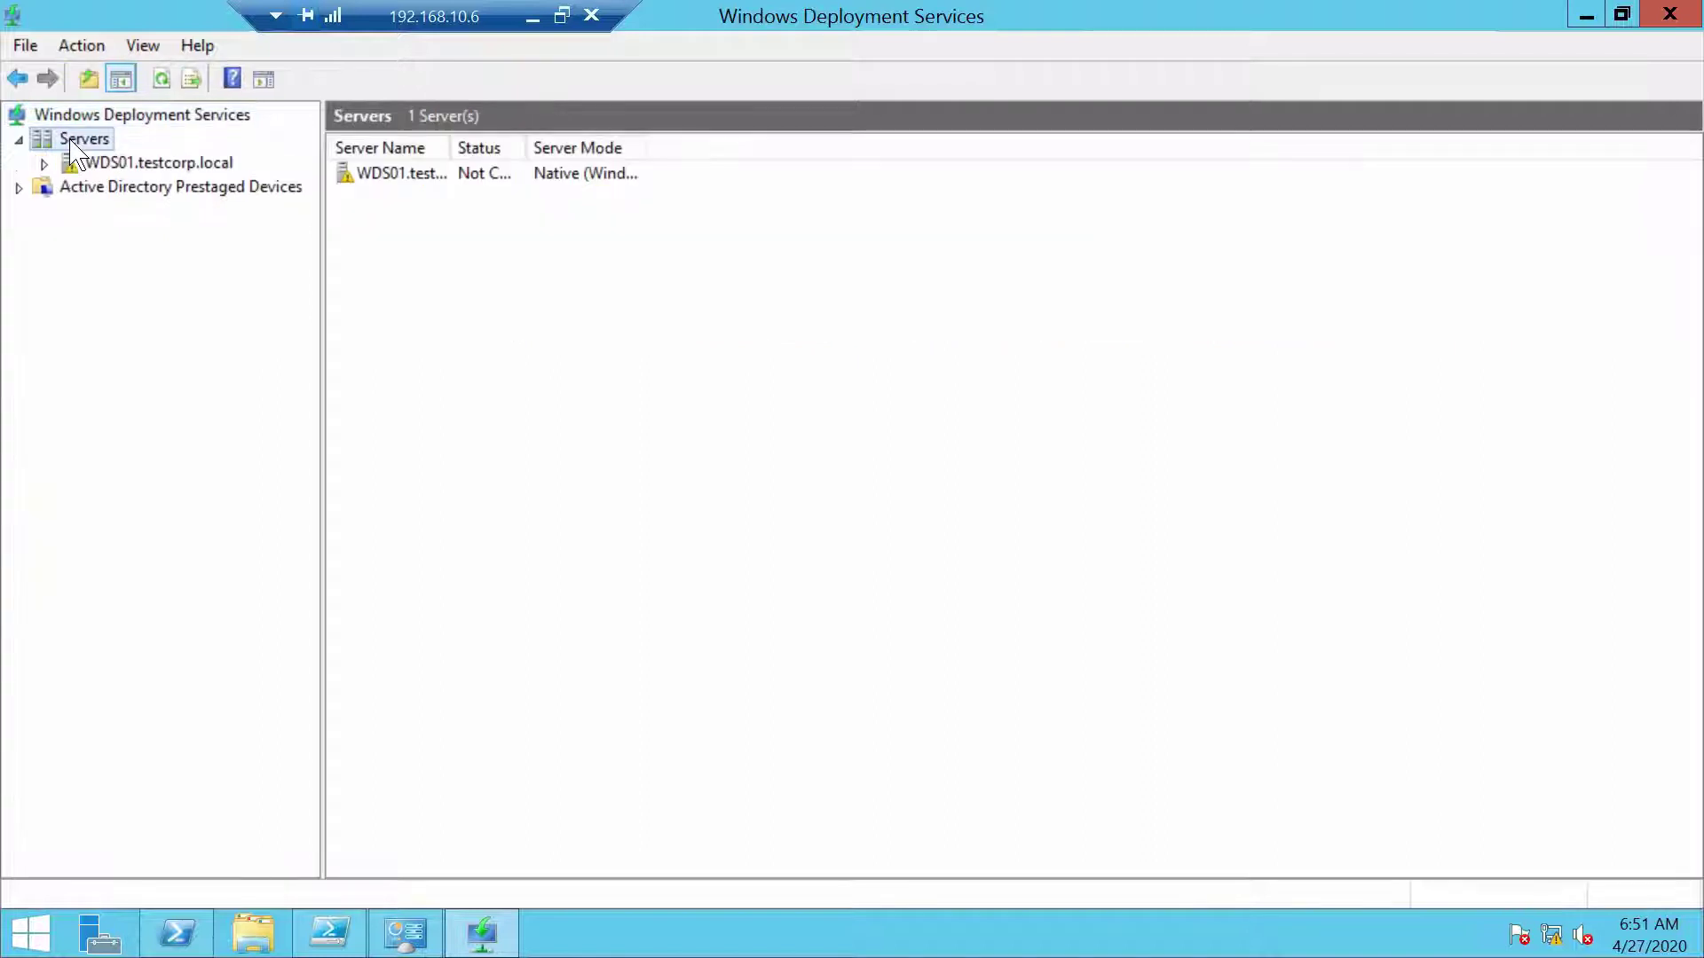
click(142, 165)
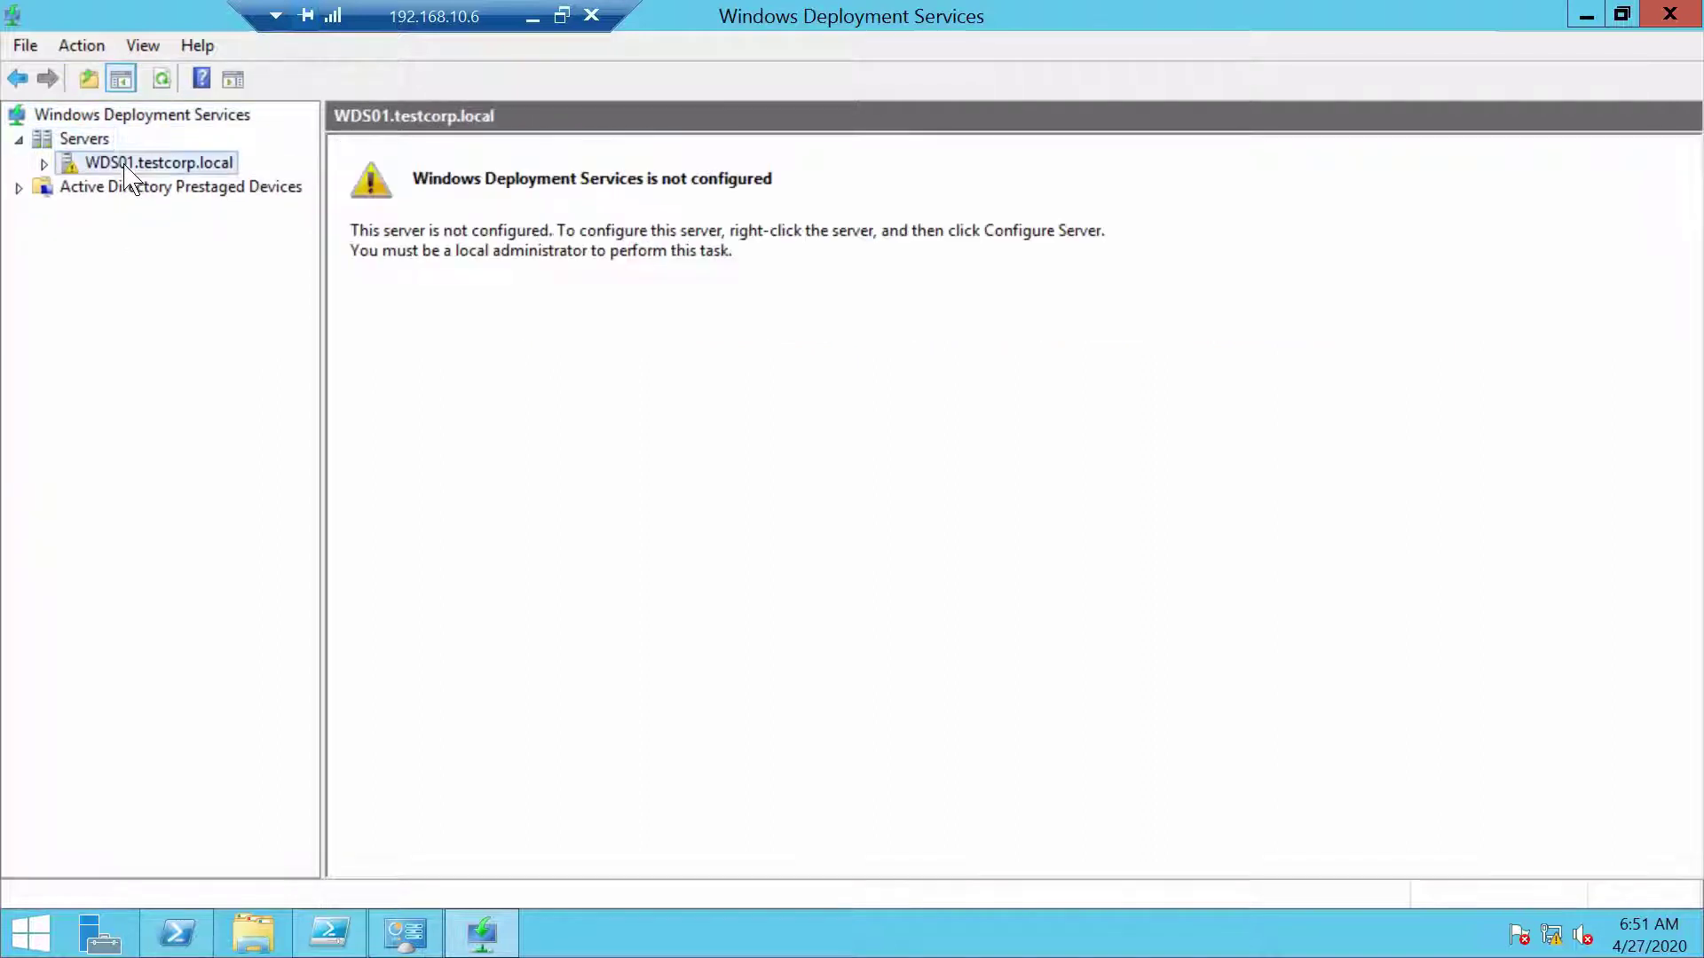
Configure WDS01 as AD-integrated with C:\RemoteInstall, responding to all clients, without adding images
right_click(182, 163)
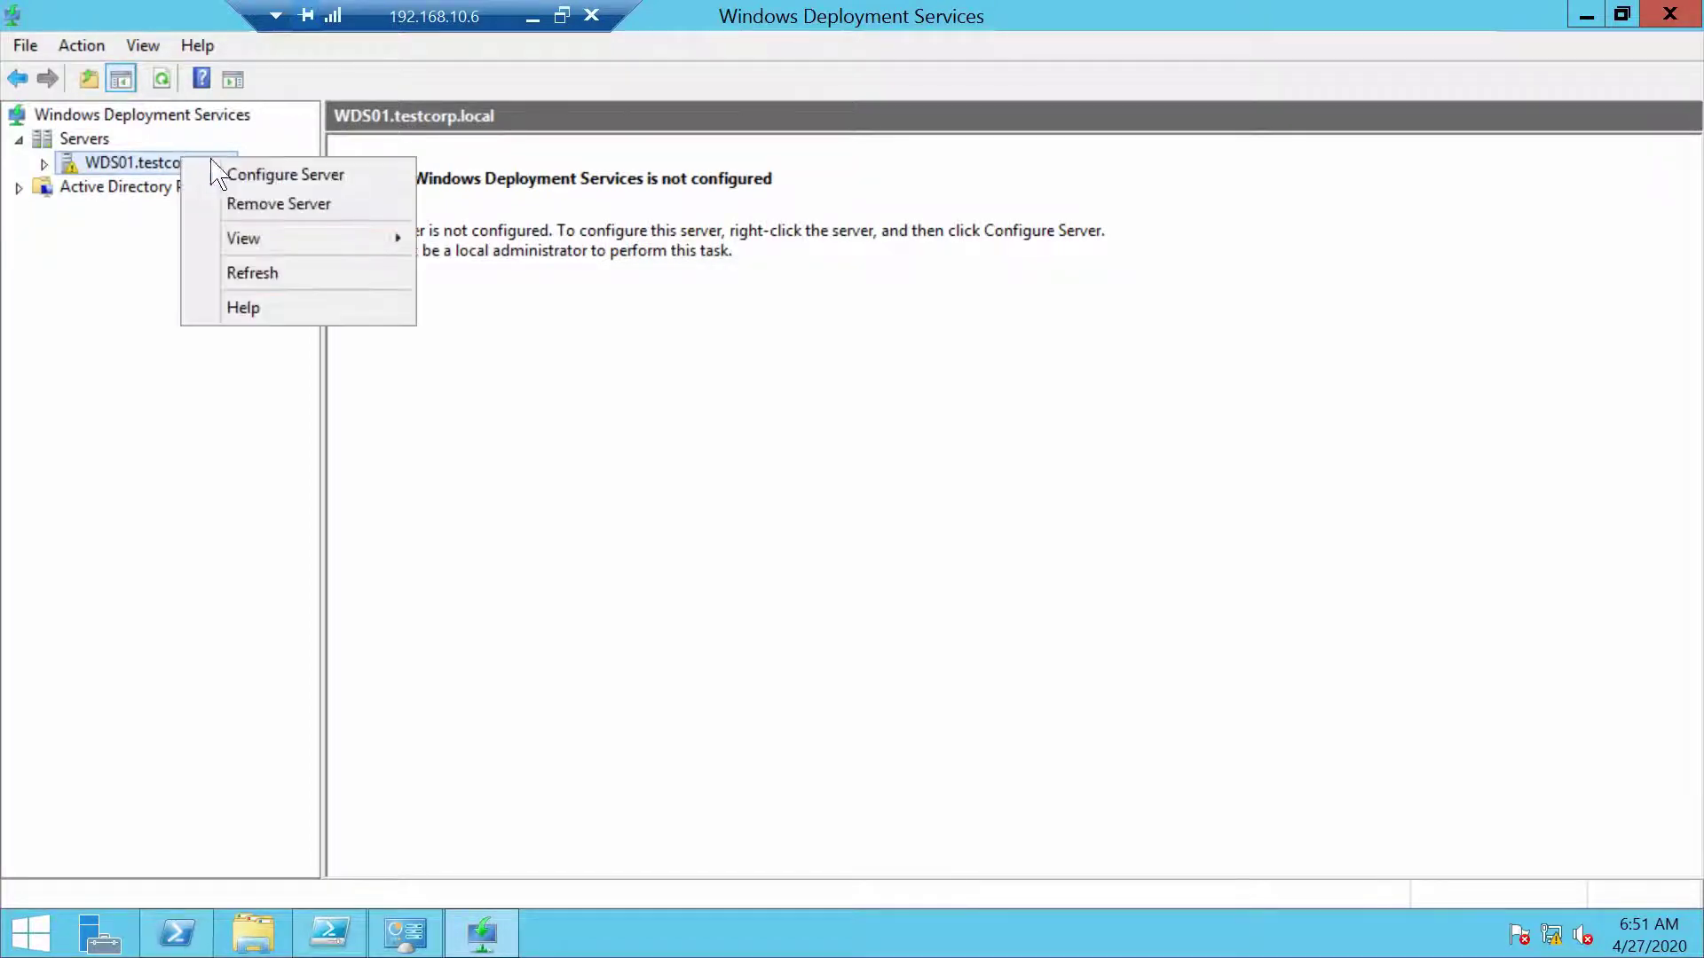
click(379, 178)
click(1070, 735)
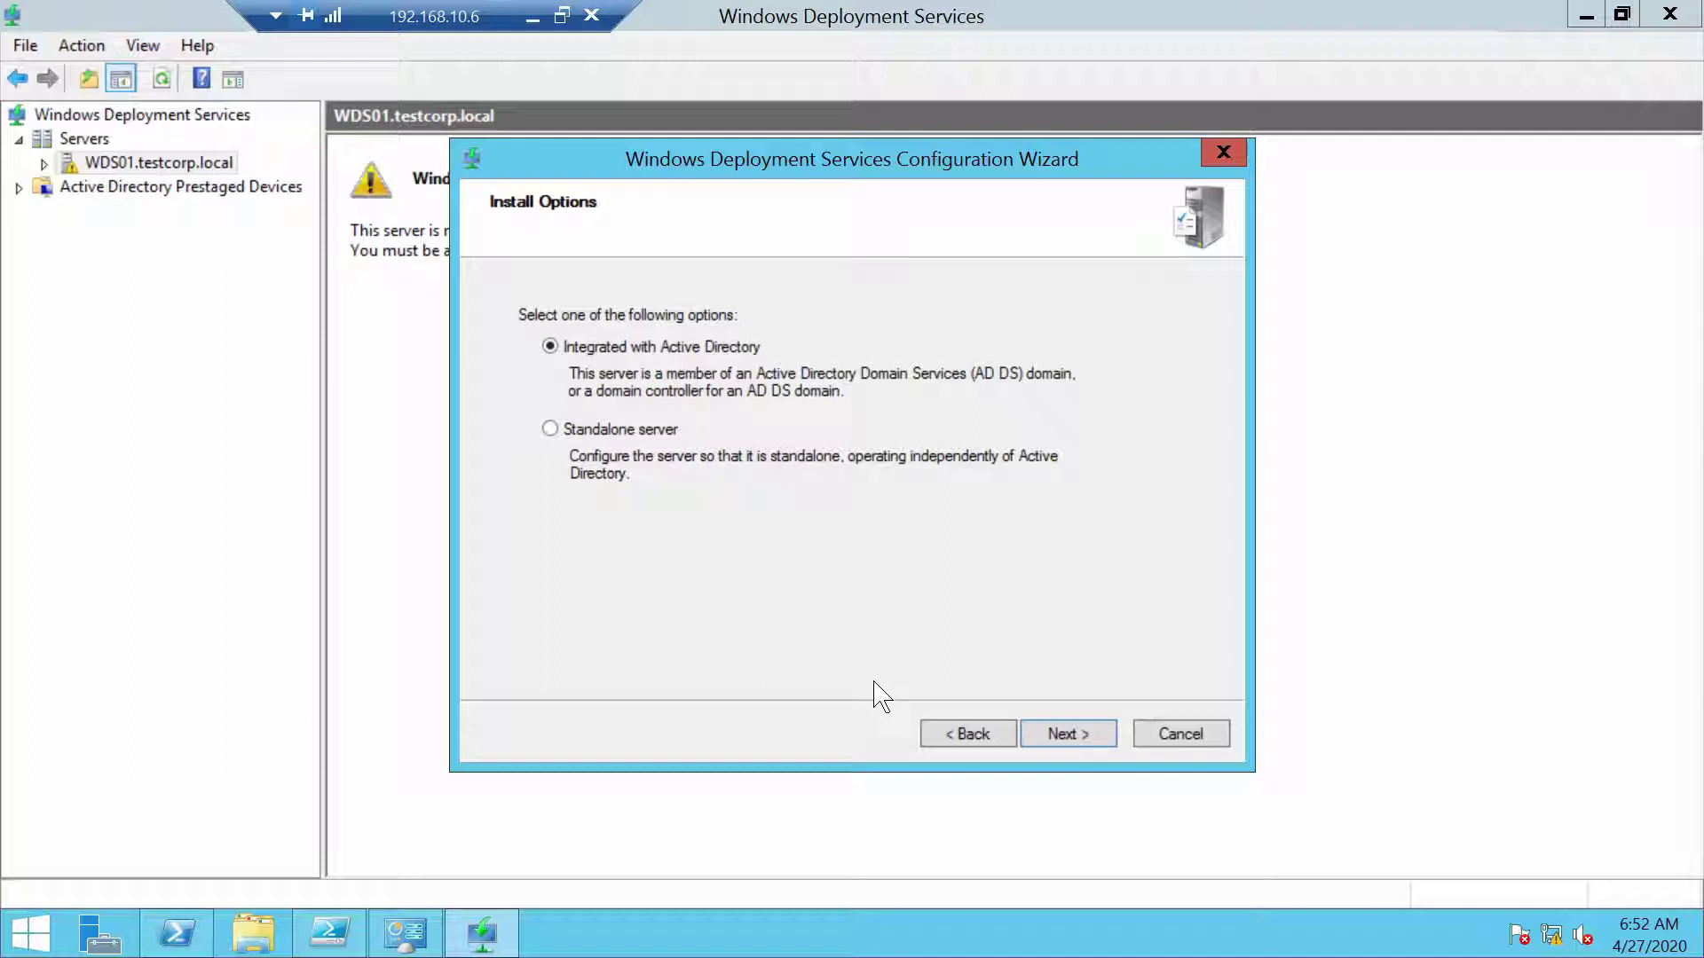
click(1082, 743)
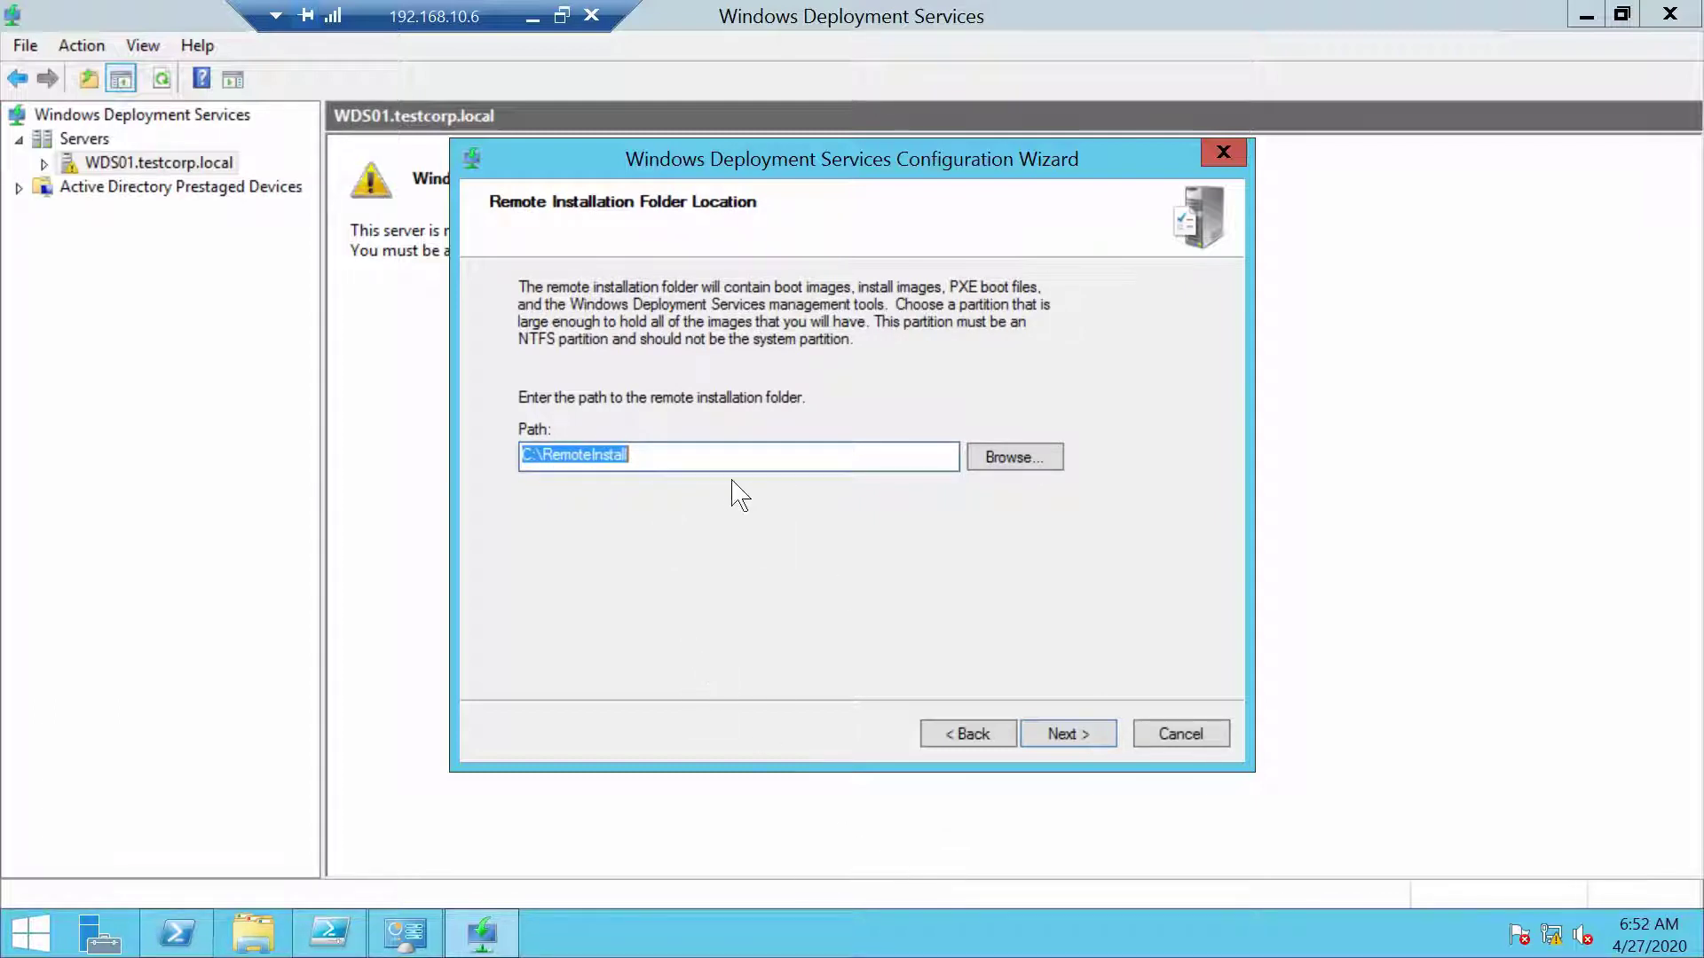
click(1056, 740)
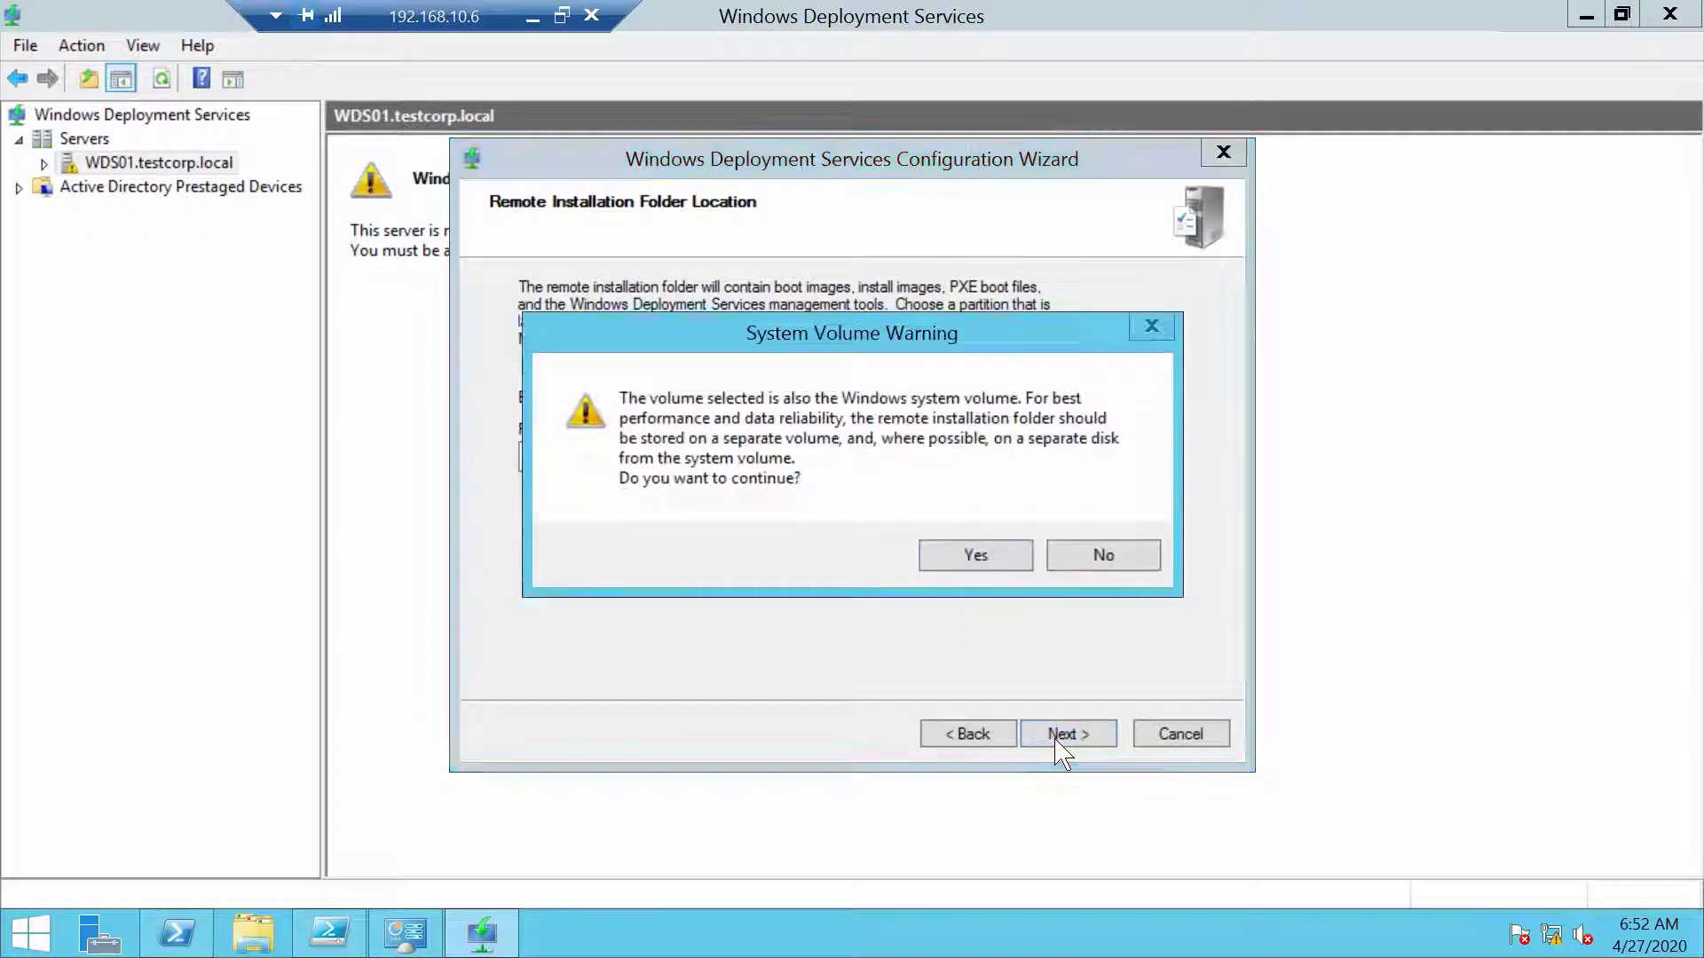
click(990, 556)
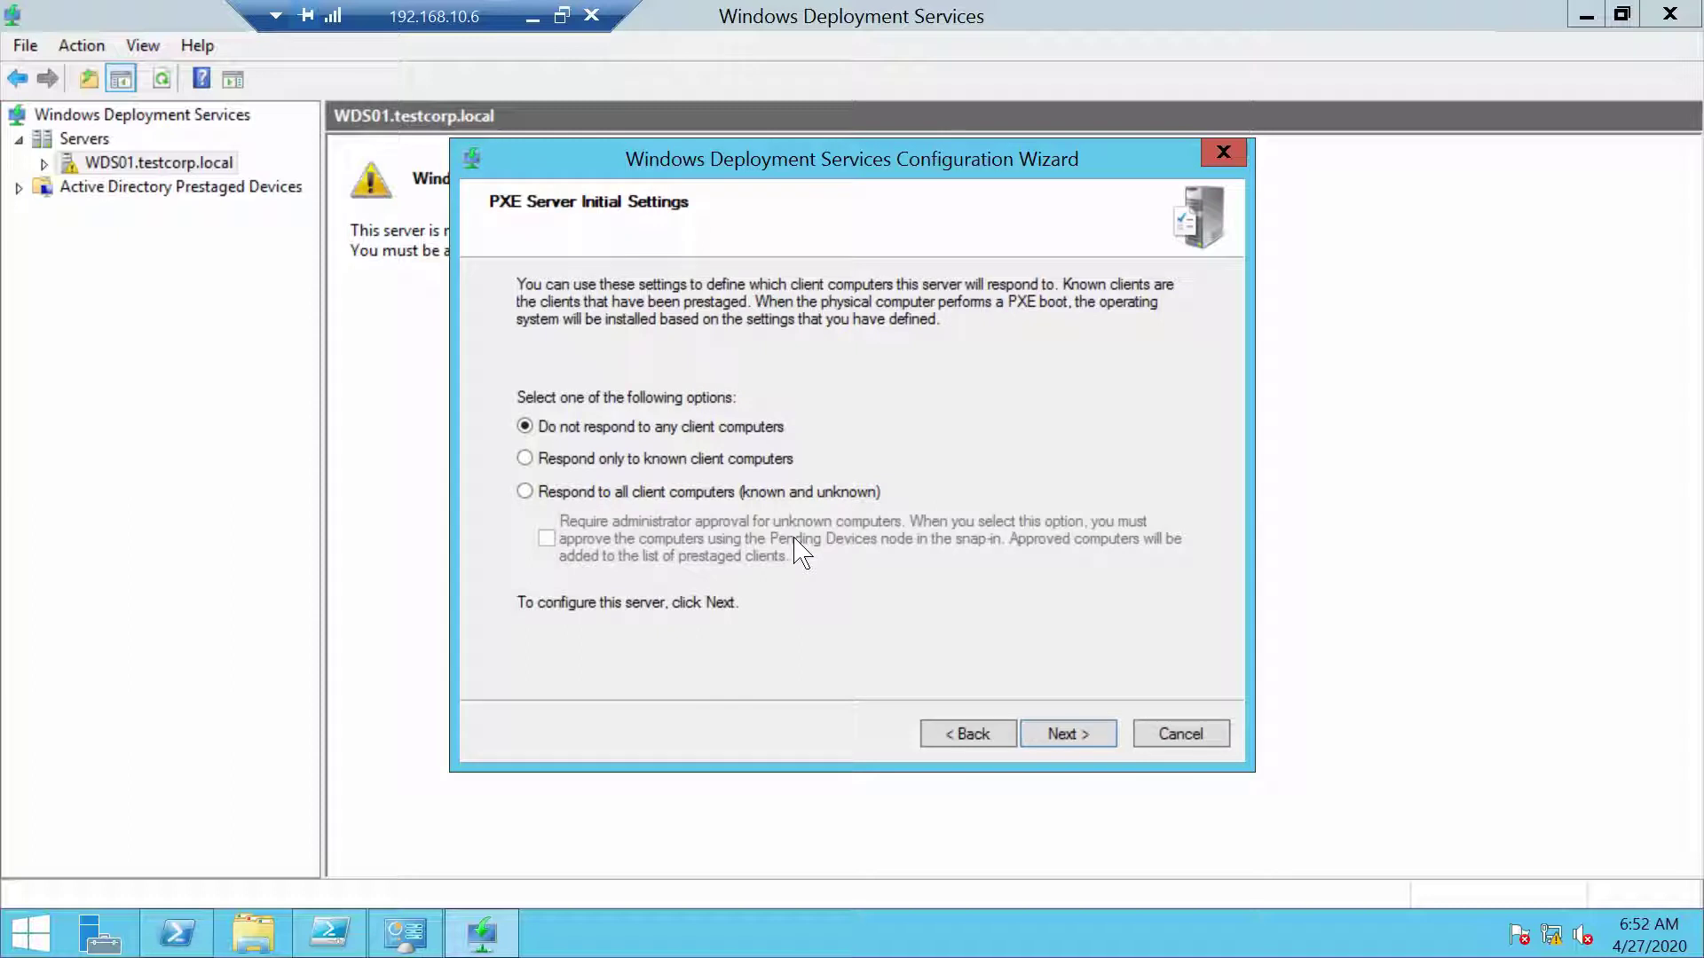
click(632, 488)
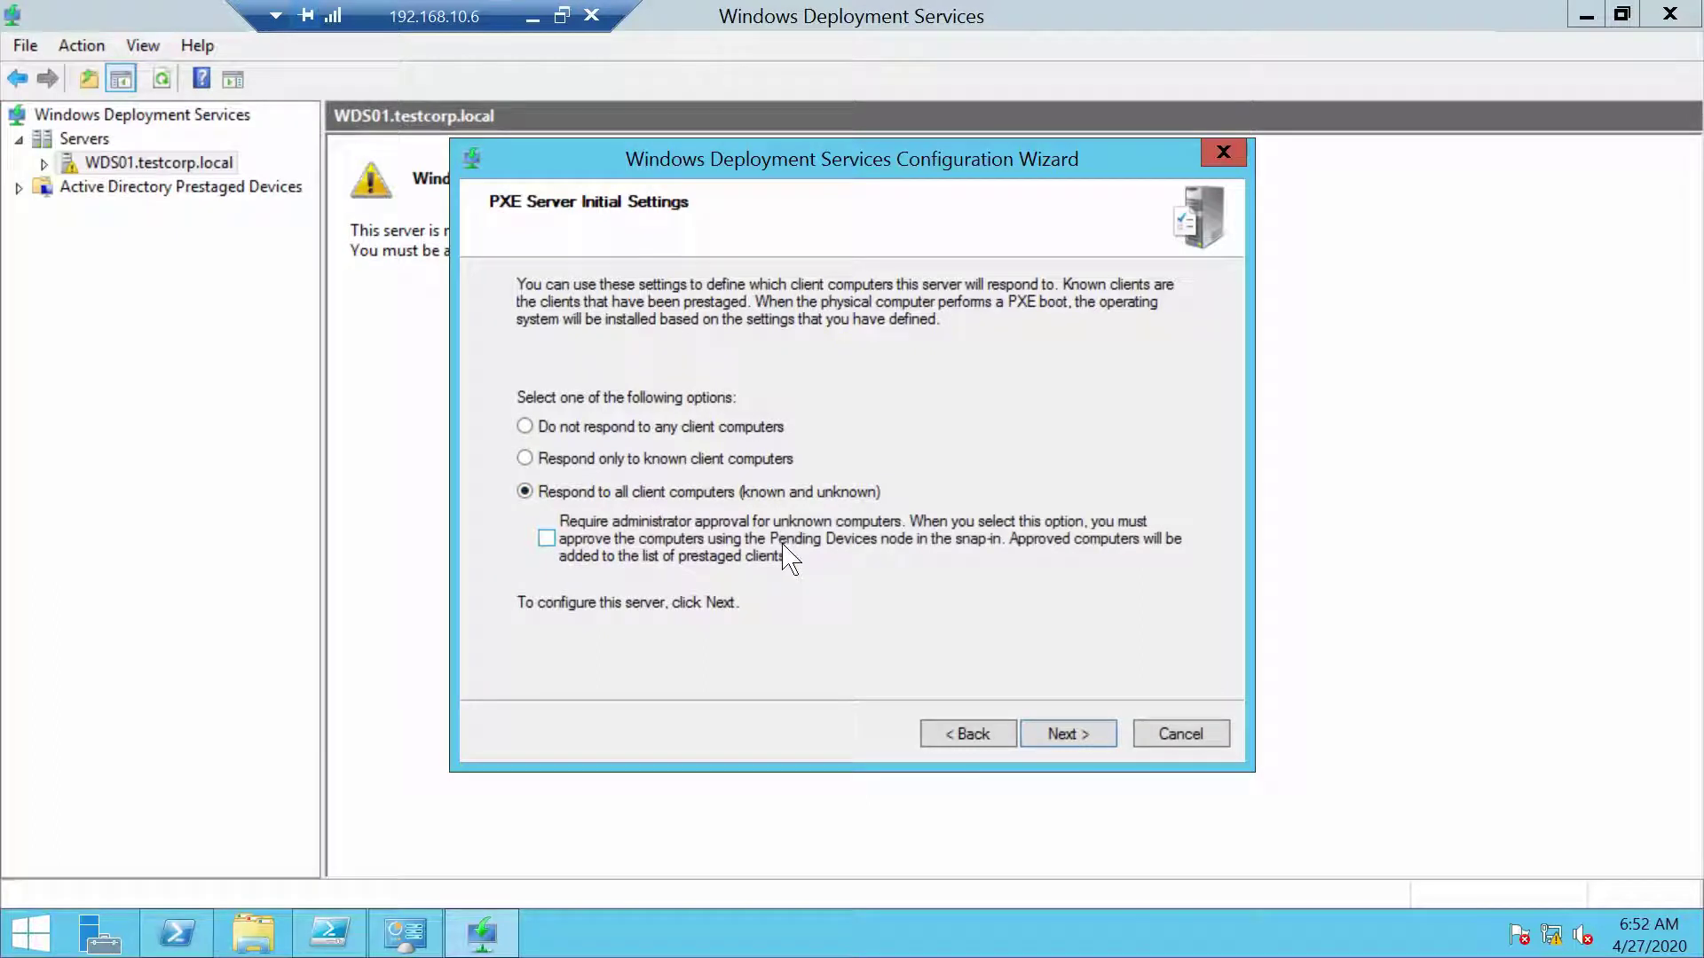
click(1054, 744)
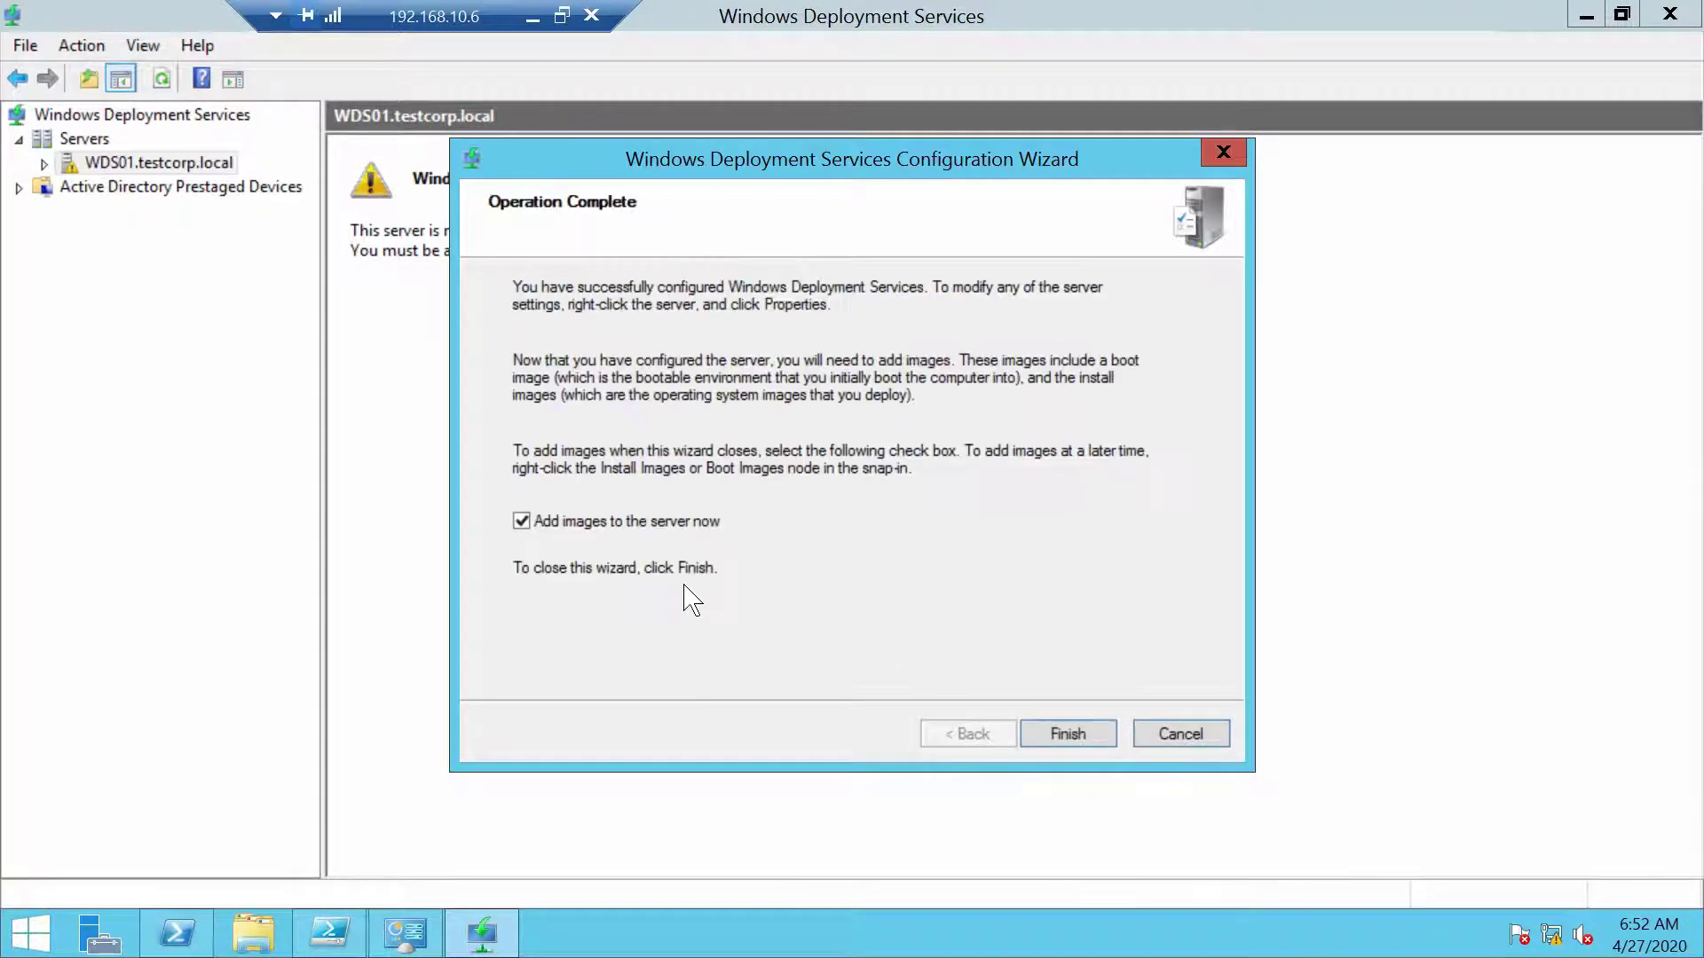
click(521, 521)
Close the configuration wizard and bring up WDS01's Properties on the AD DS tab
click(1086, 740)
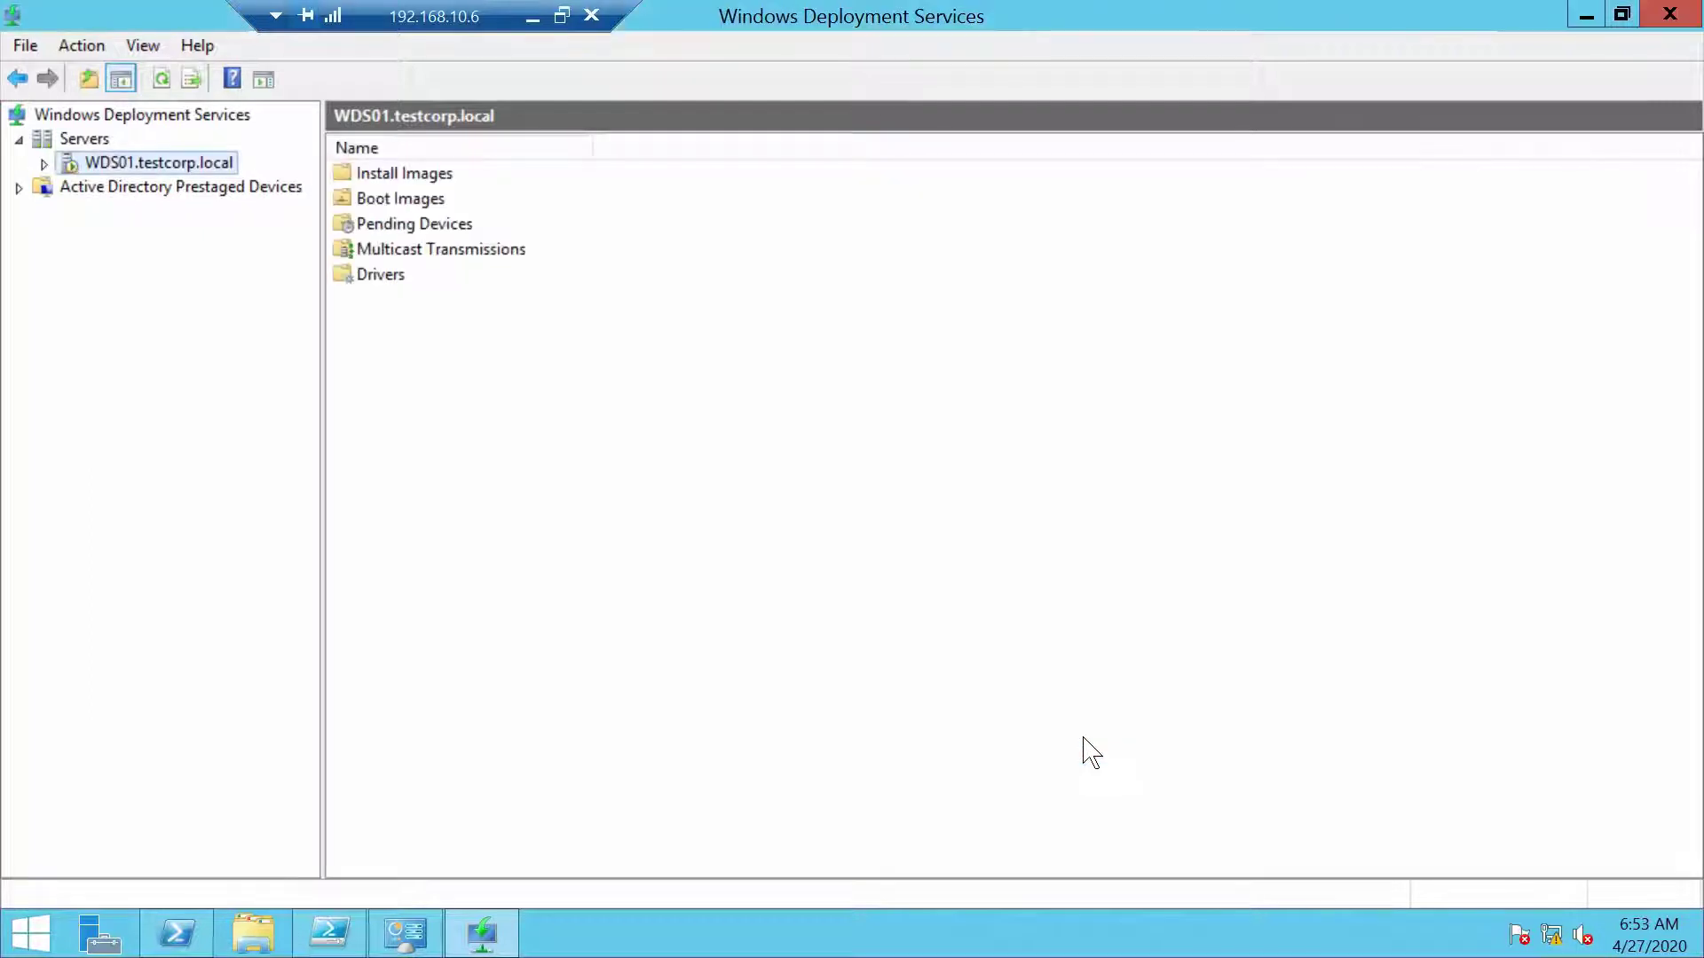
right_click(165, 165)
click(217, 171)
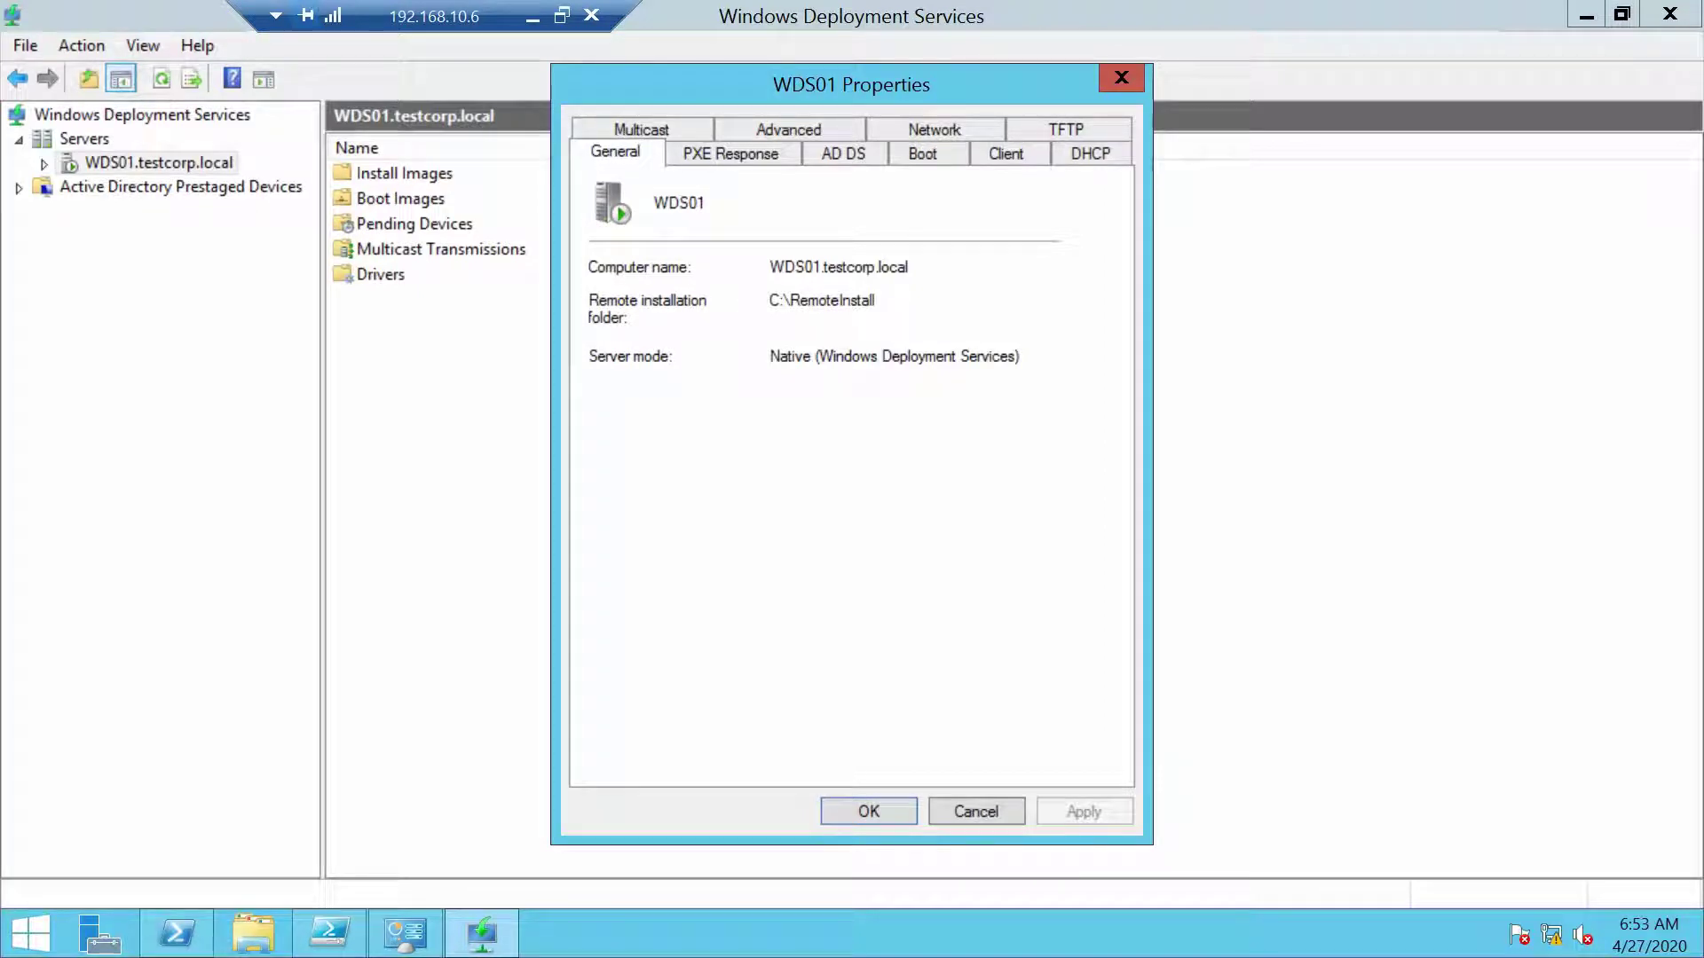
click(734, 158)
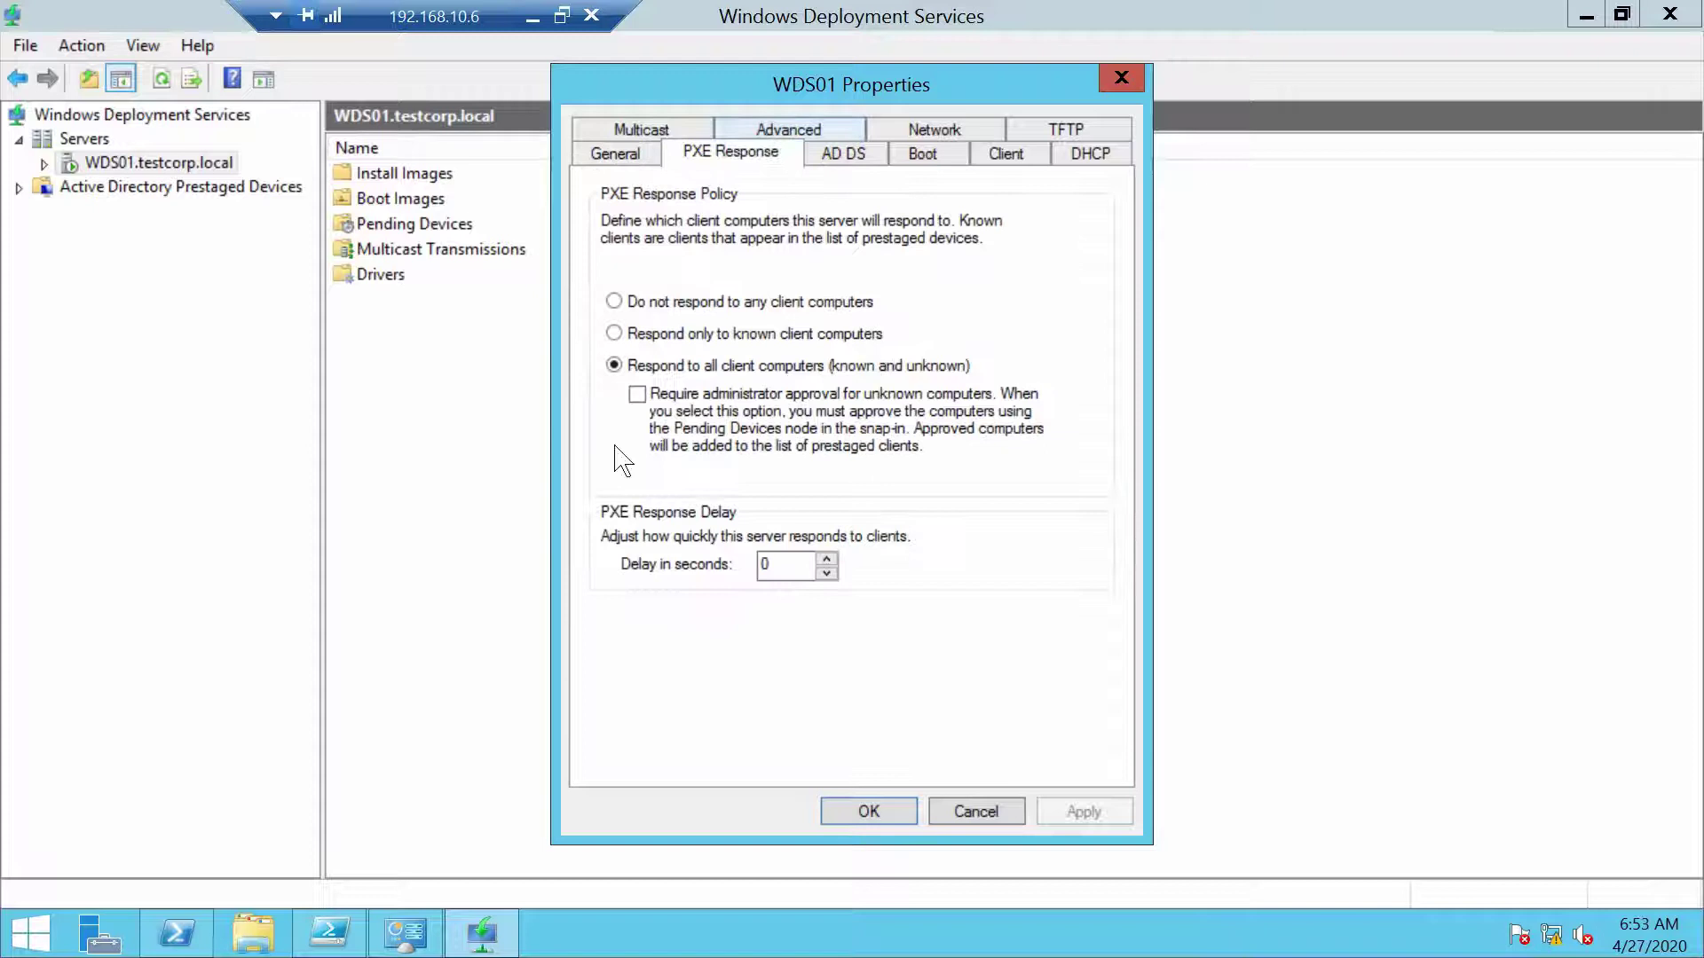
click(852, 152)
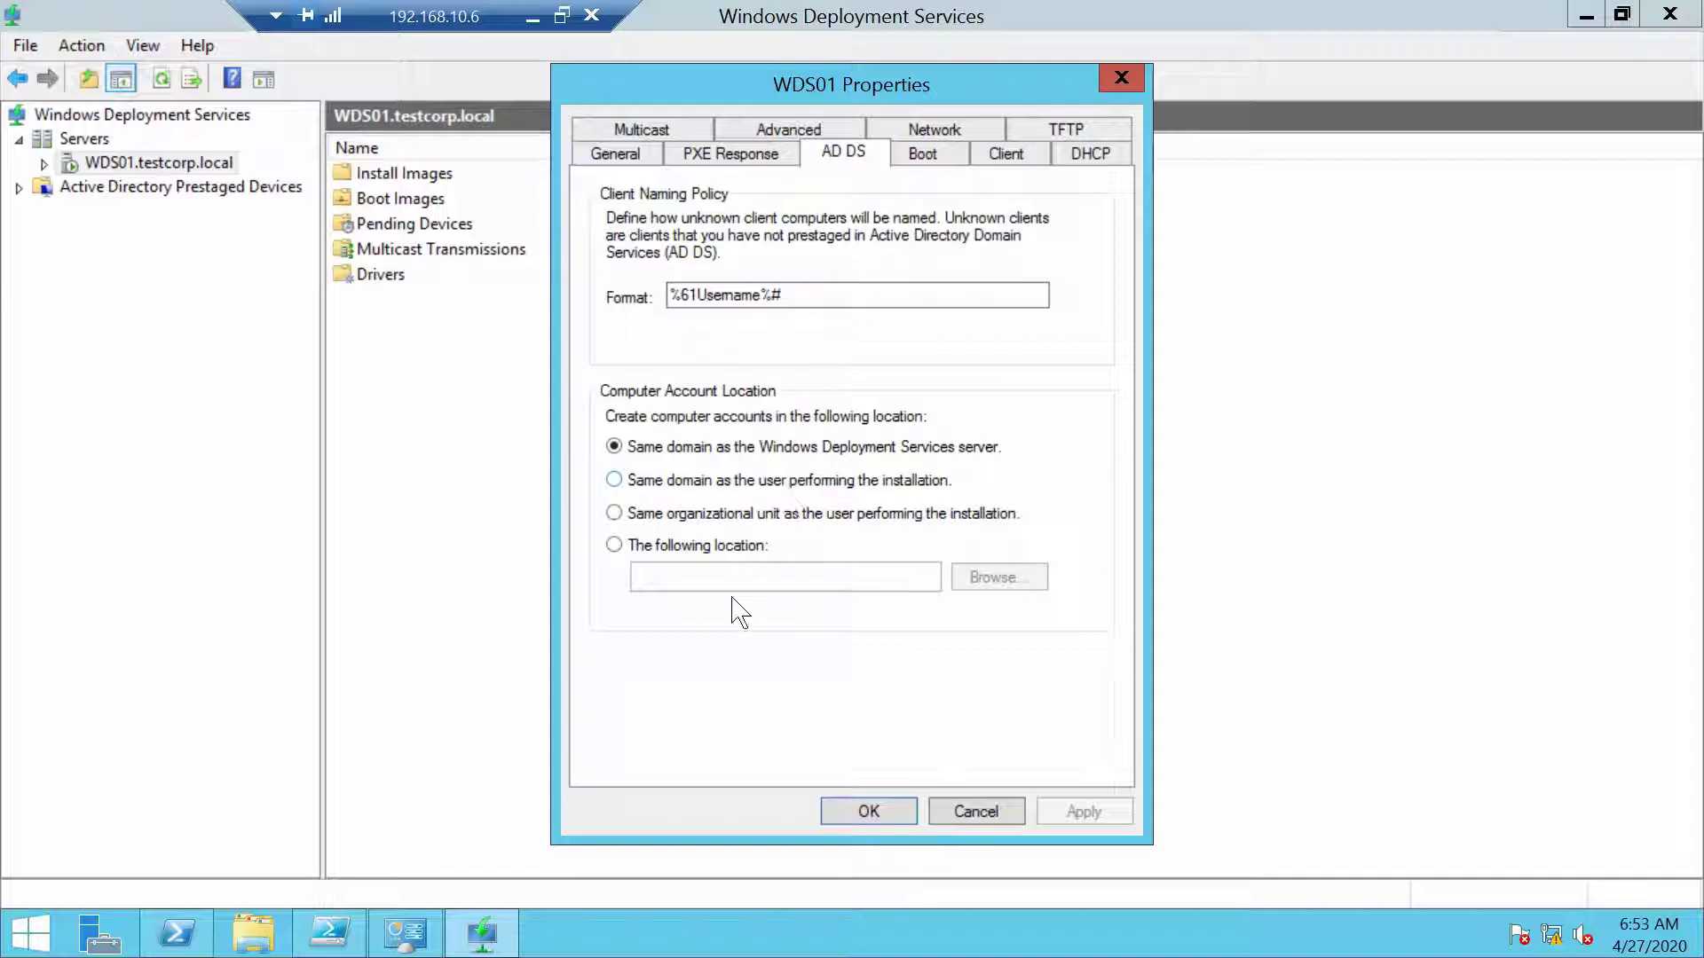
Set new computer accounts to be created in testcorp.local/TestCorp/Servers
click(615, 545)
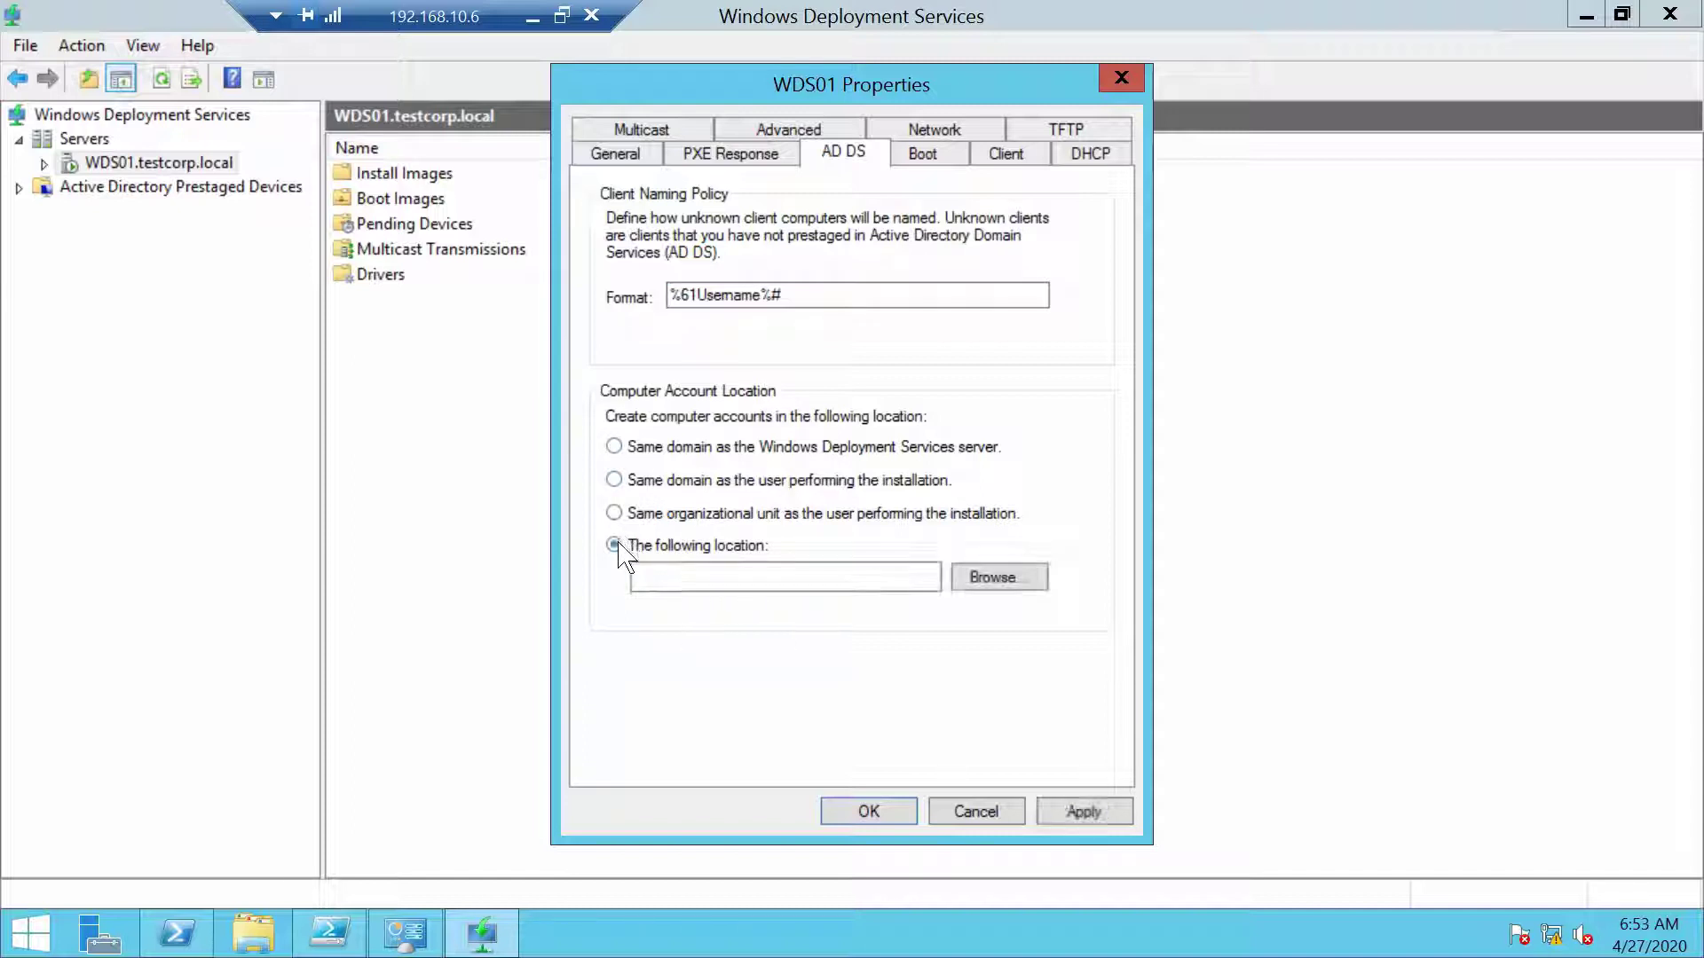
click(1006, 583)
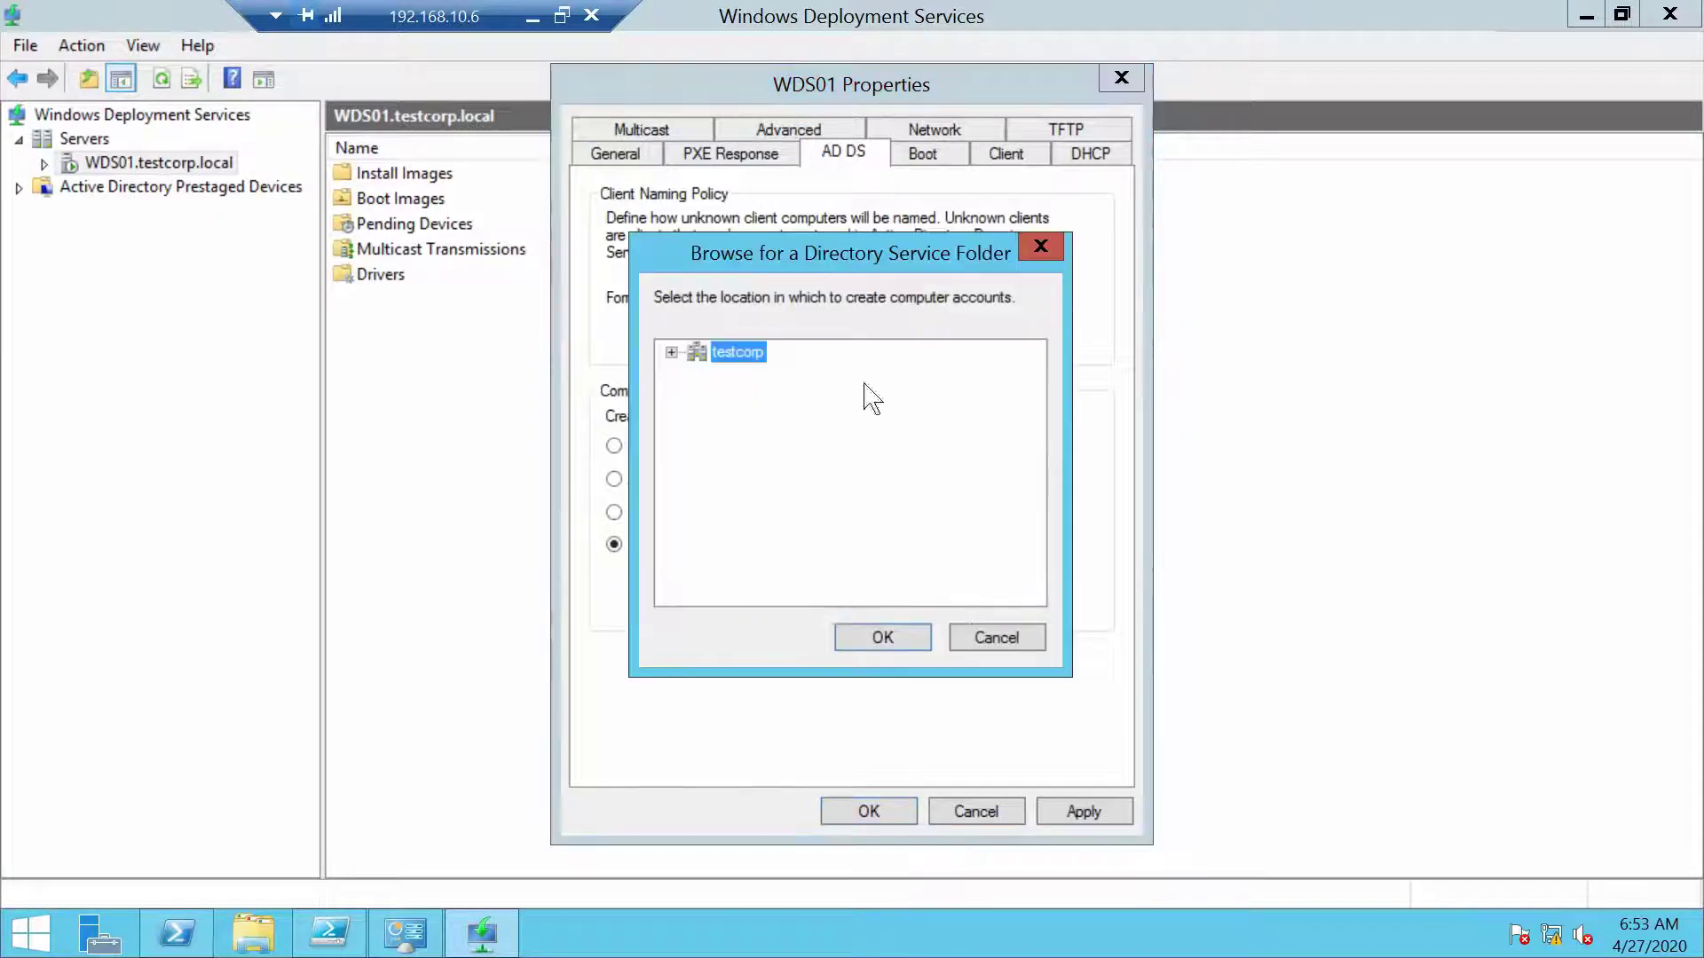
double_click(711, 354)
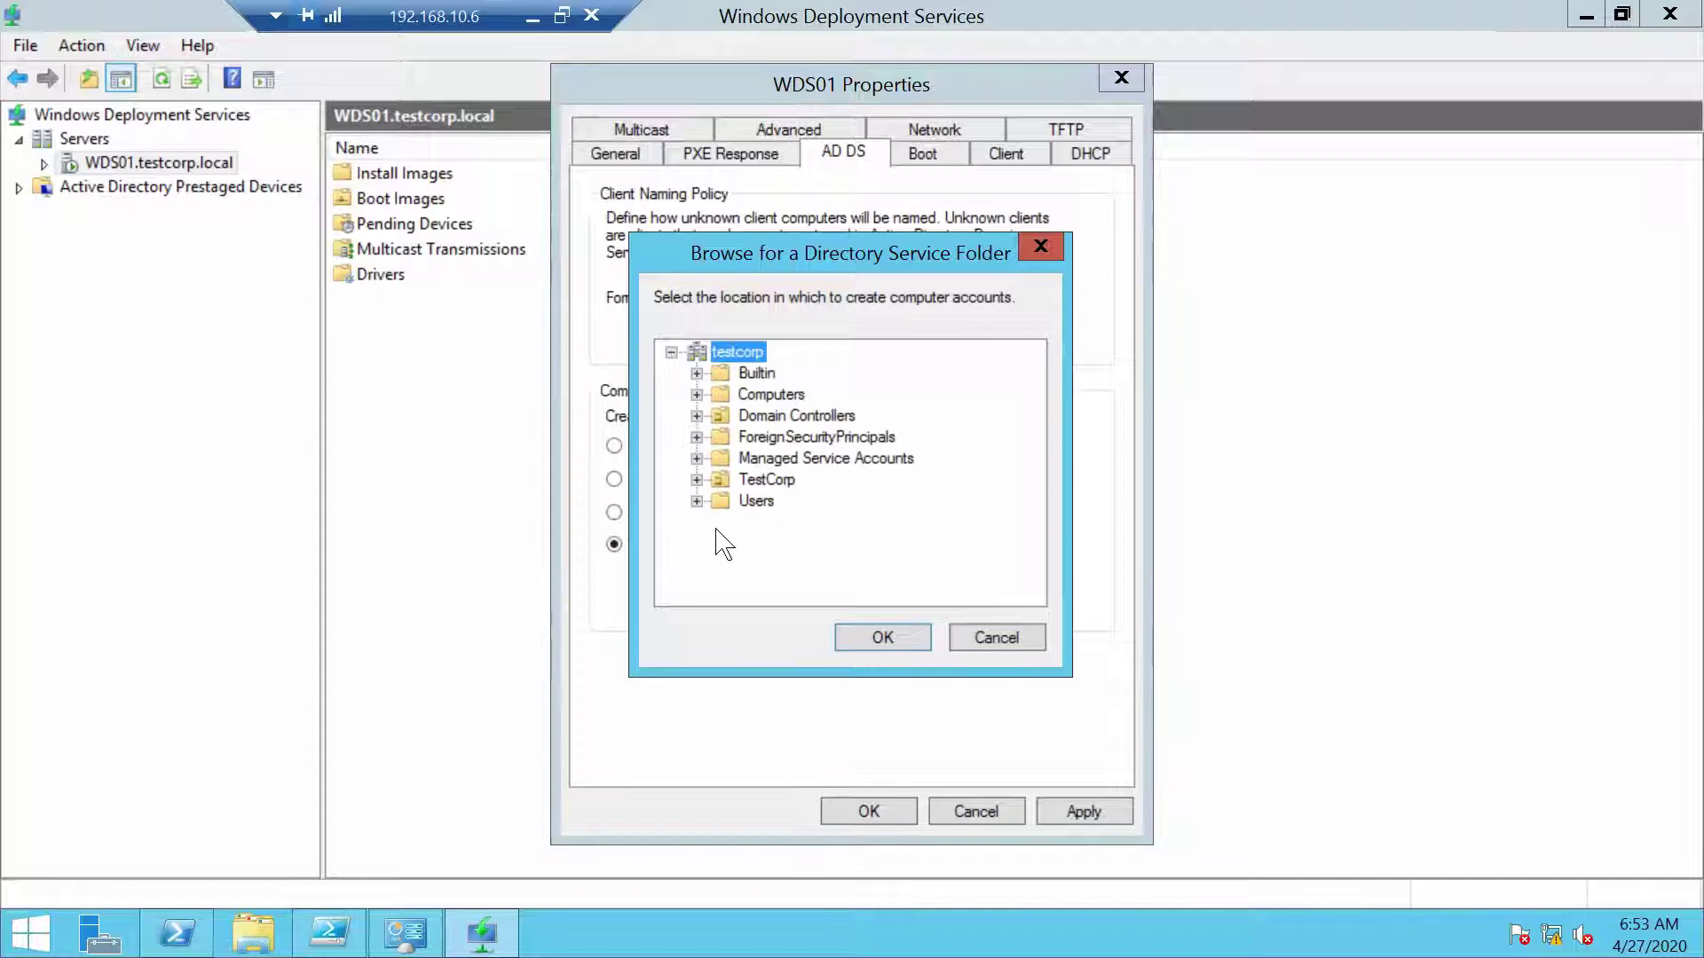
double_click(728, 479)
click(785, 501)
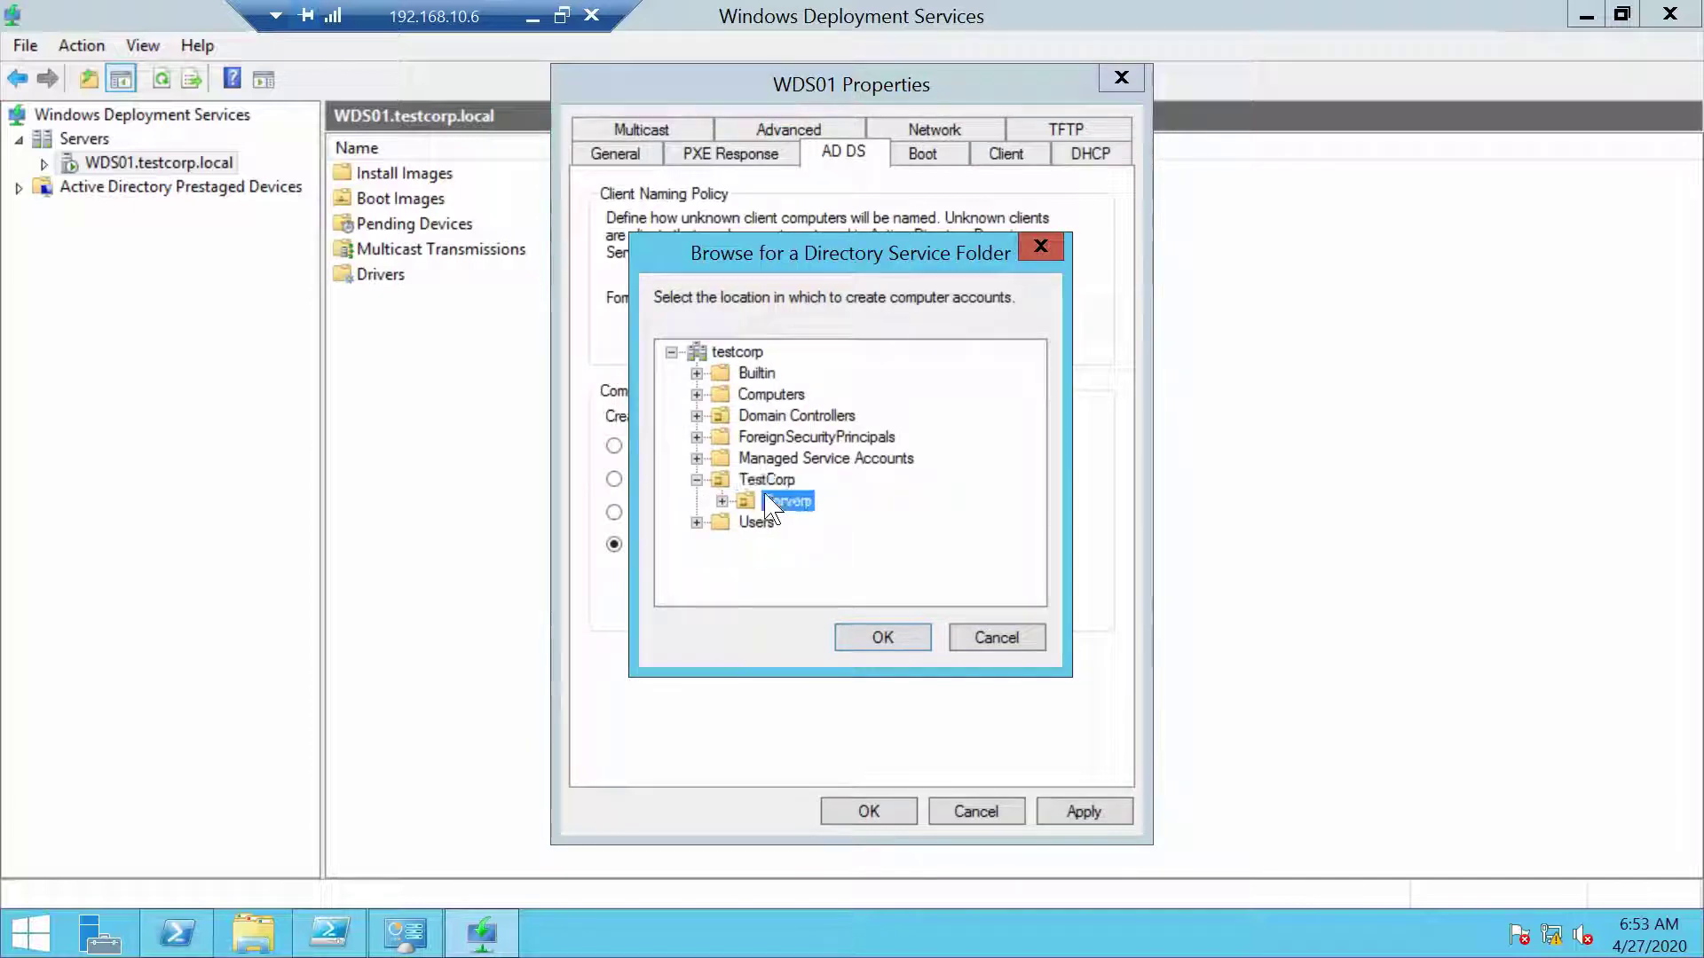
click(925, 641)
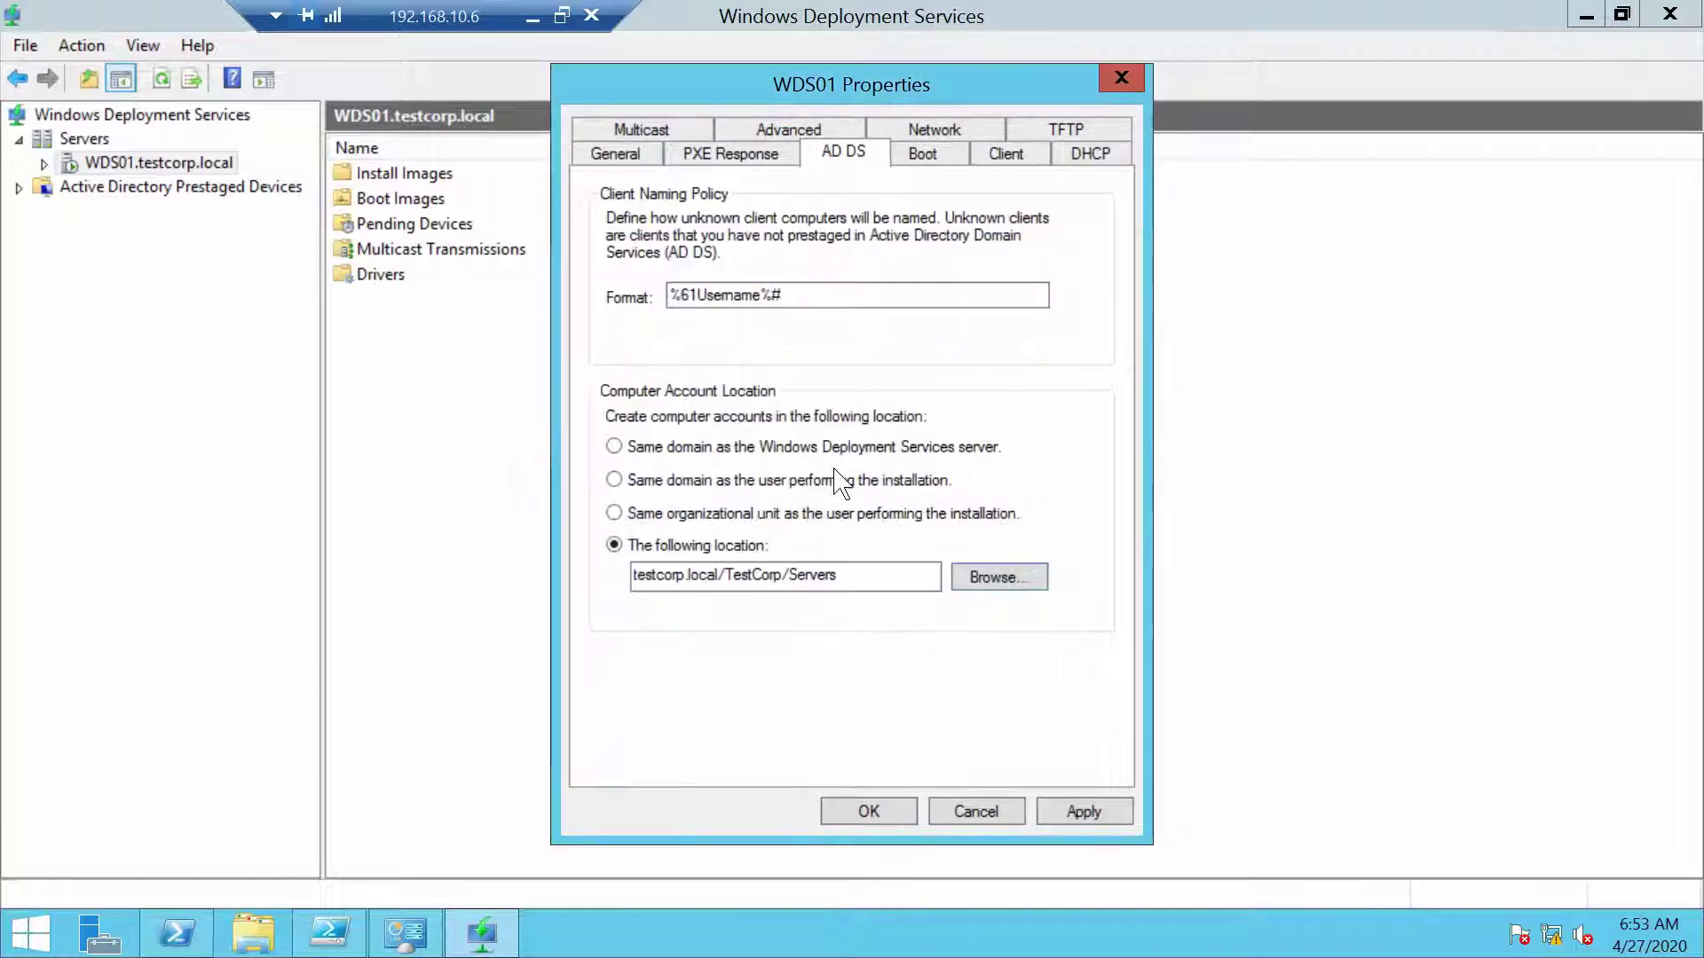
click(781, 295)
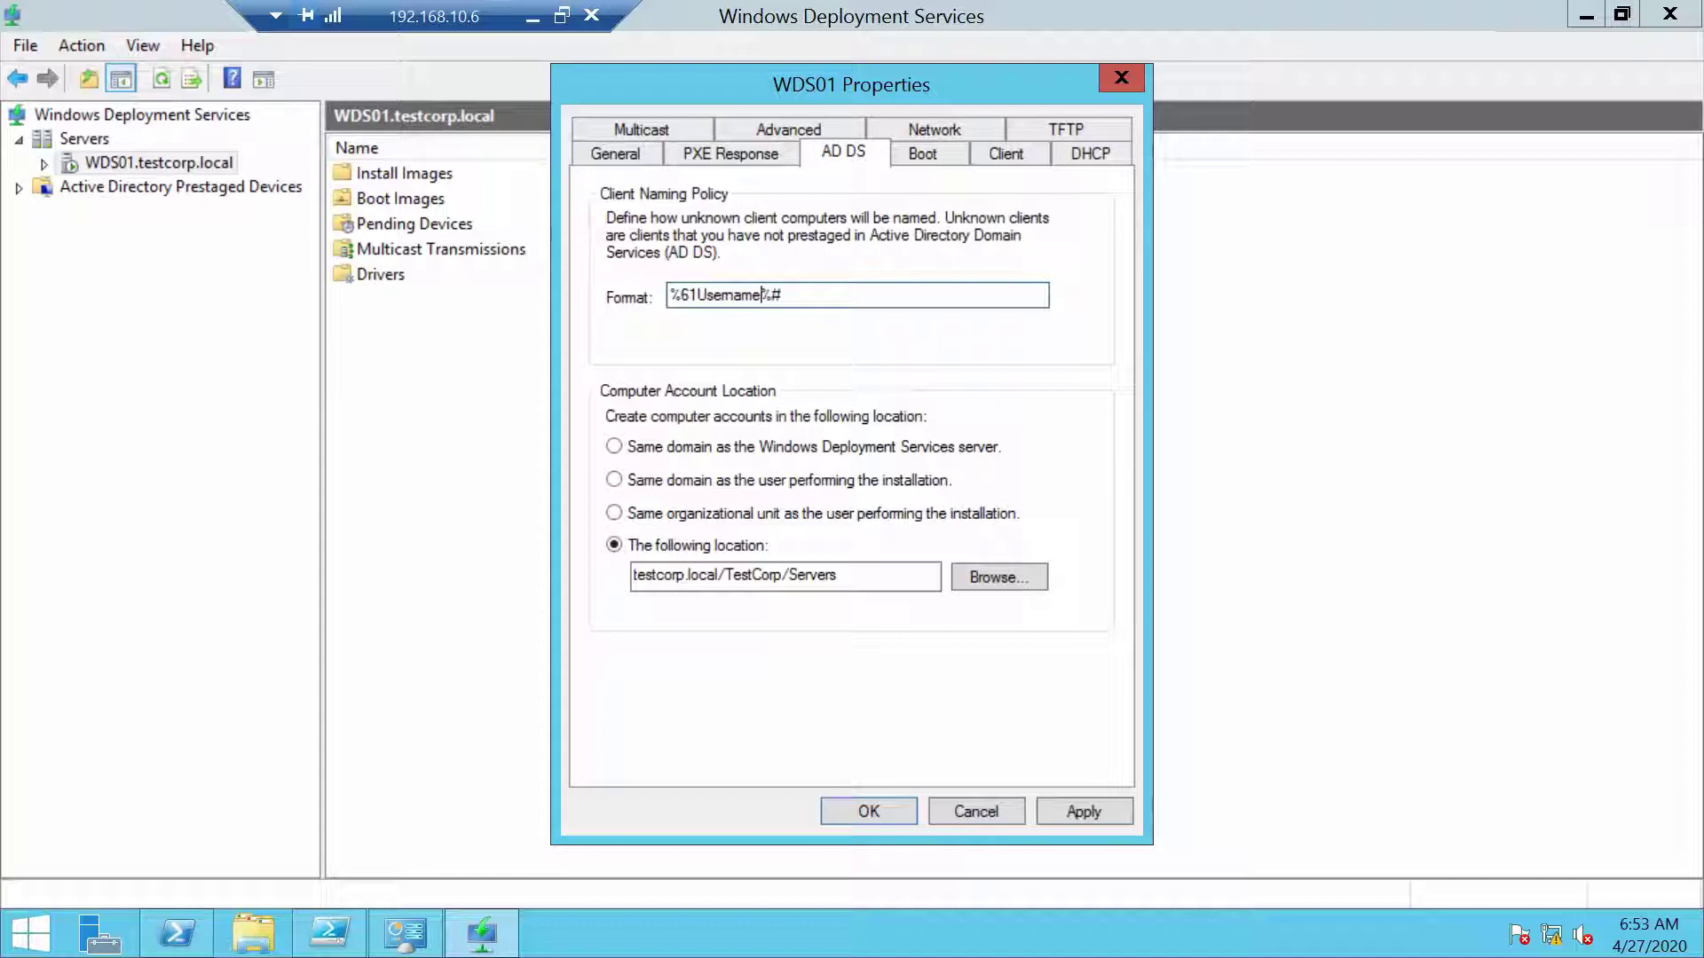
Change the client naming format to SRV%3# and apply the AD DS settings
key(BackSpace)
key(BackSpace)
key(BackSpace)
key(BackSpace)
key(BackSpace)
key(BackSpace)
key(BackSpace)
key(BackSpace)
key(BackSpace)
key(BackSpace)
key(BackSpace)
click(690, 294)
text(SRV%3#)
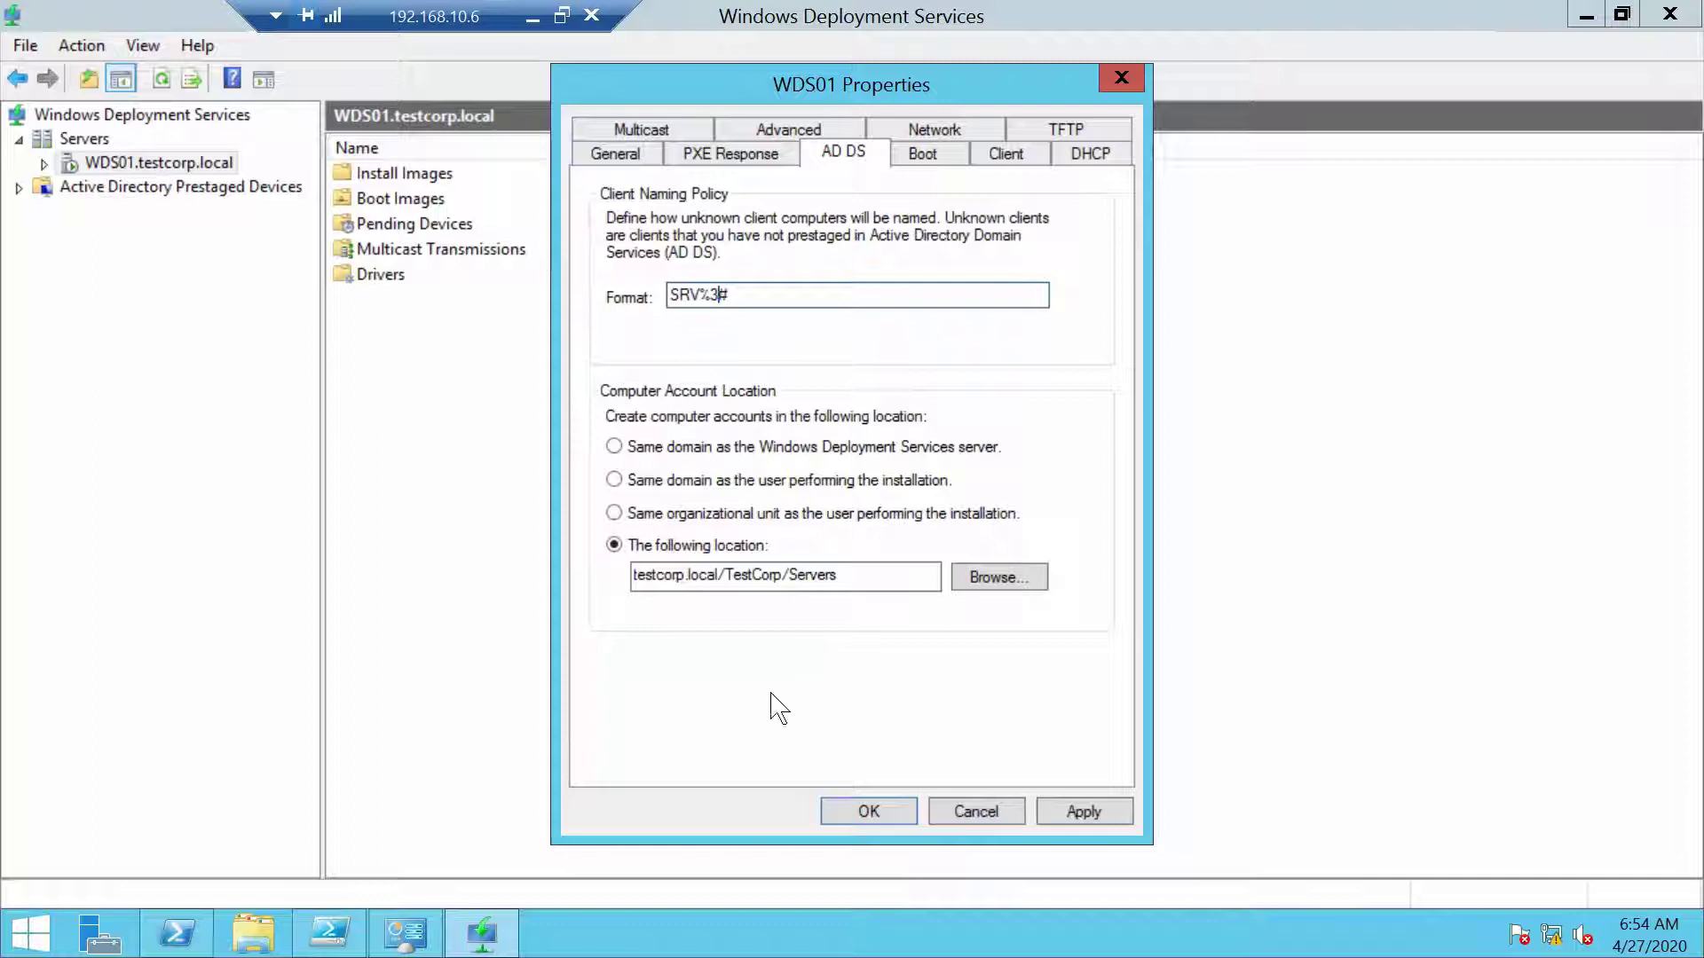
click(1100, 811)
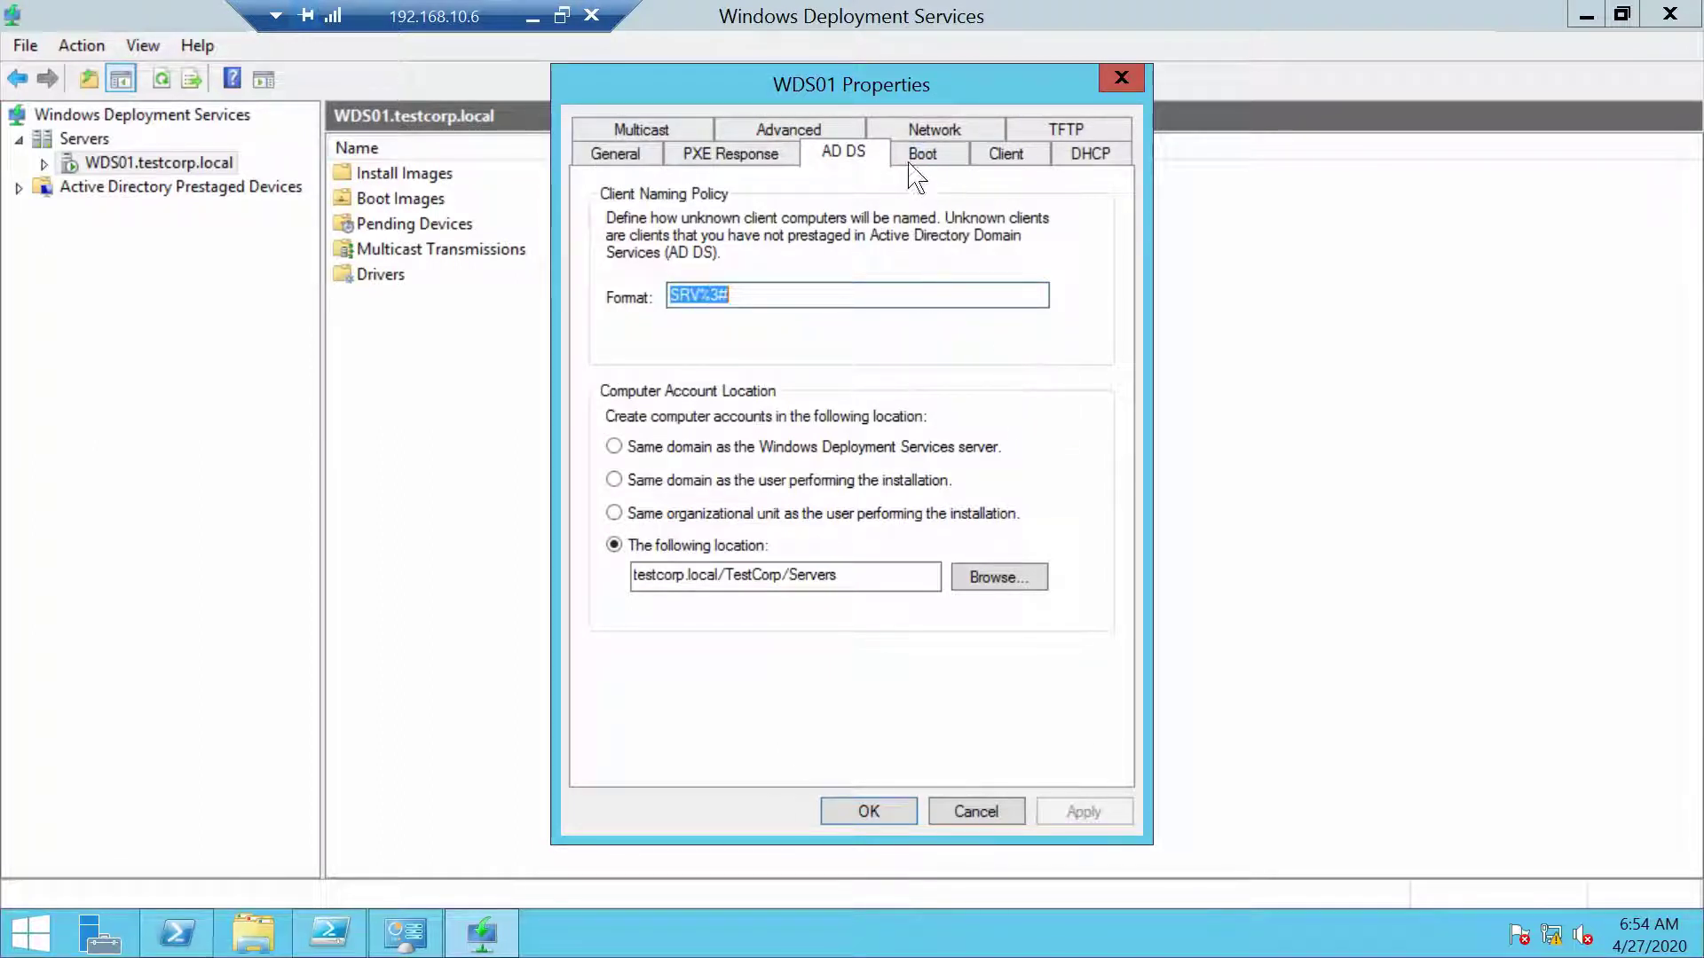
Enable client logging on the Client tab, apply it, and close WDS01 Properties
click(1006, 155)
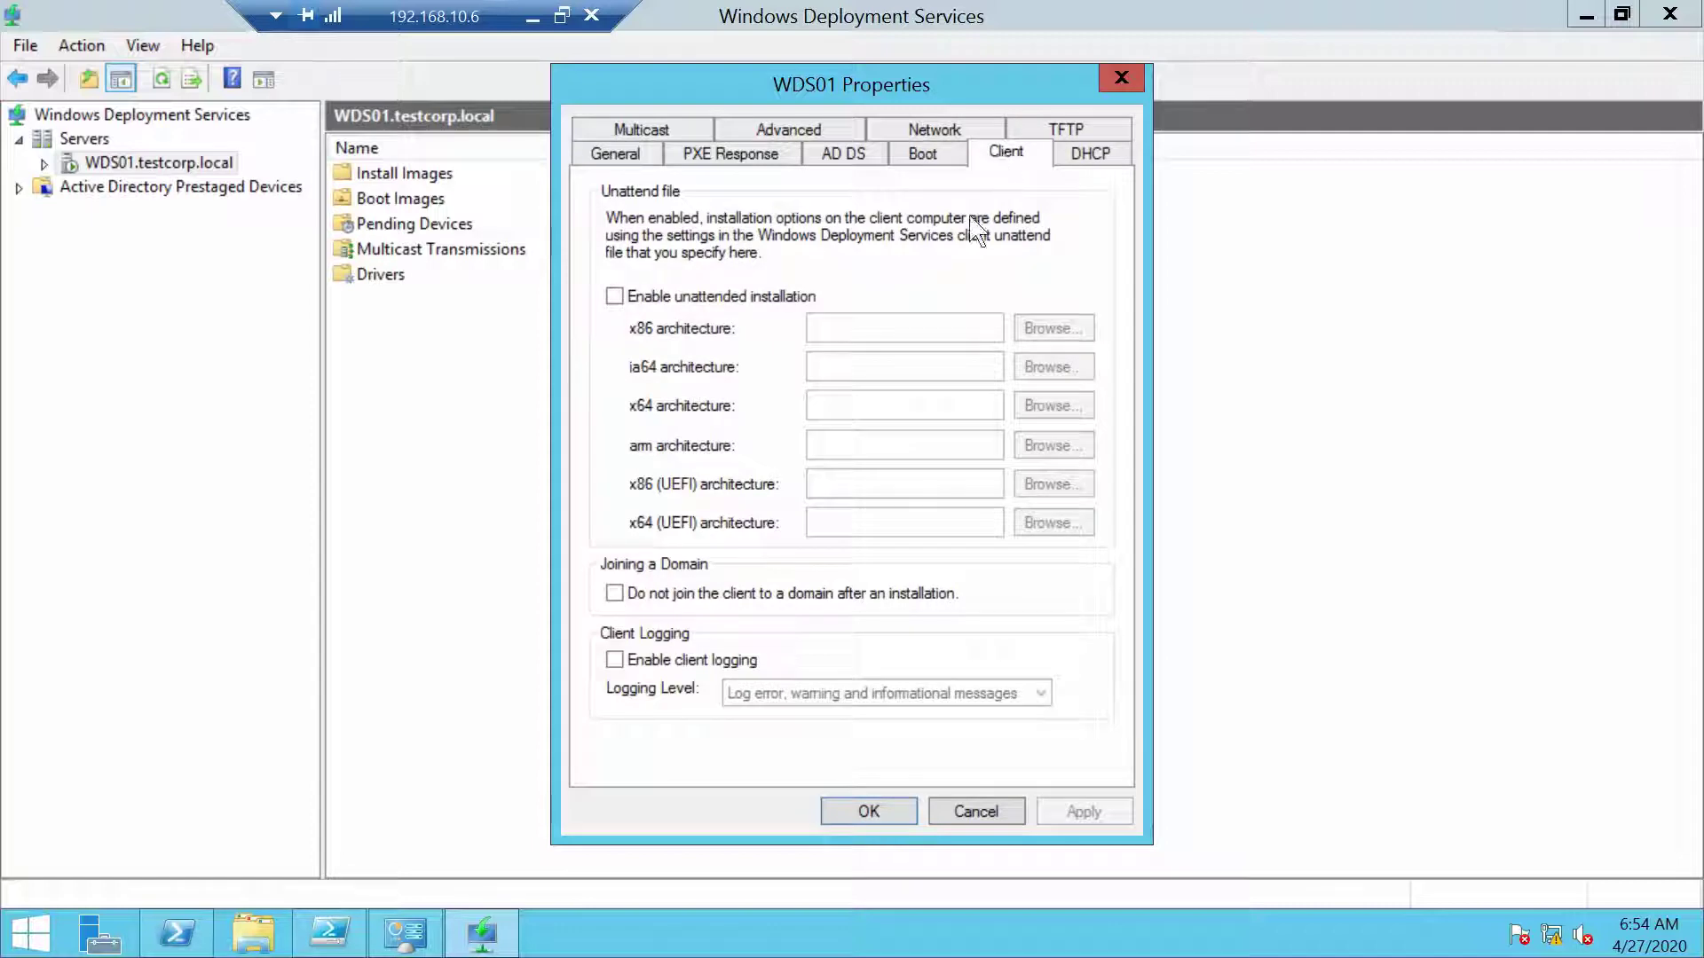
click(615, 659)
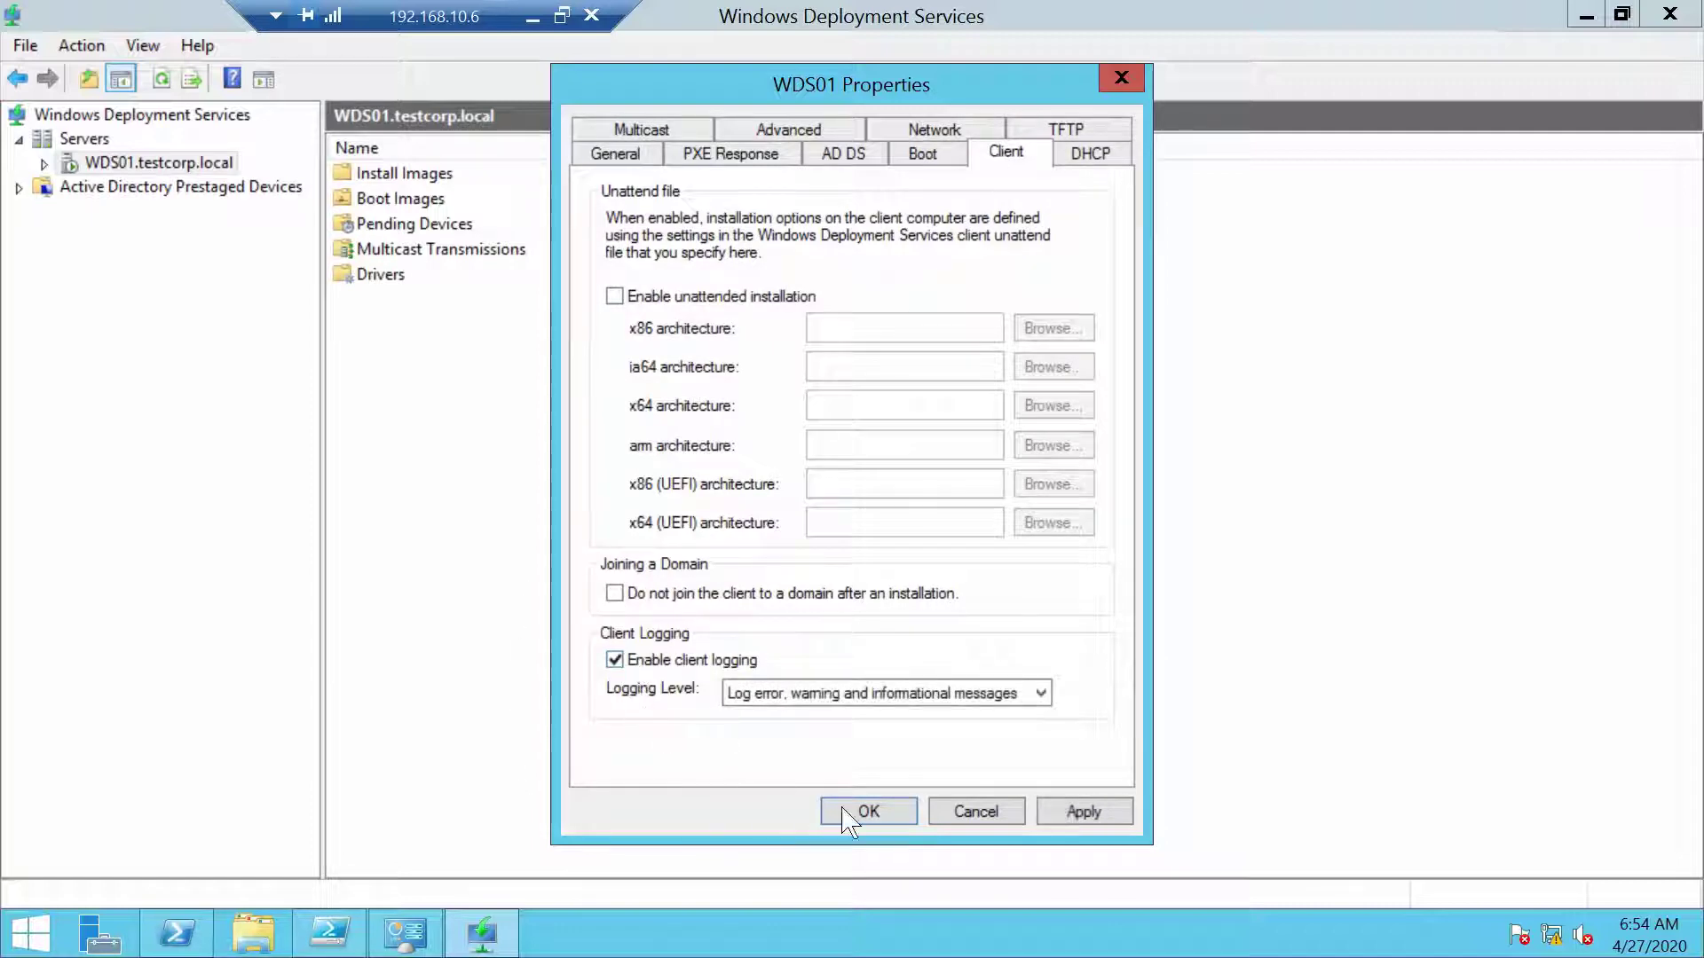
click(1084, 811)
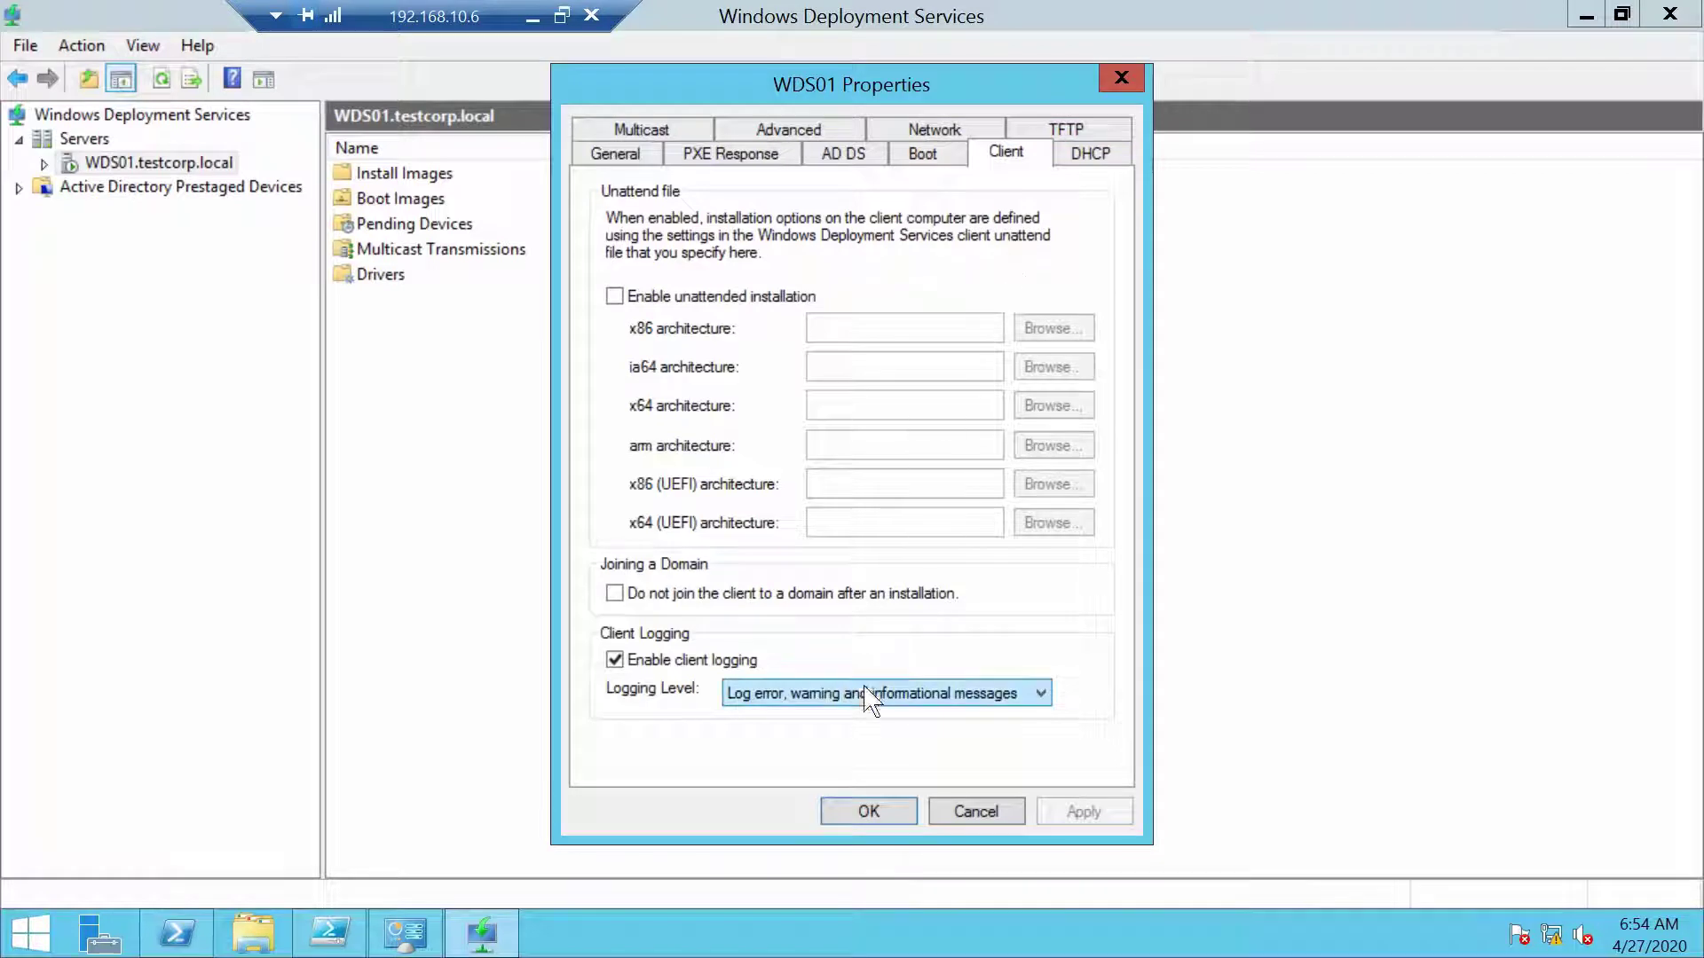
click(869, 812)
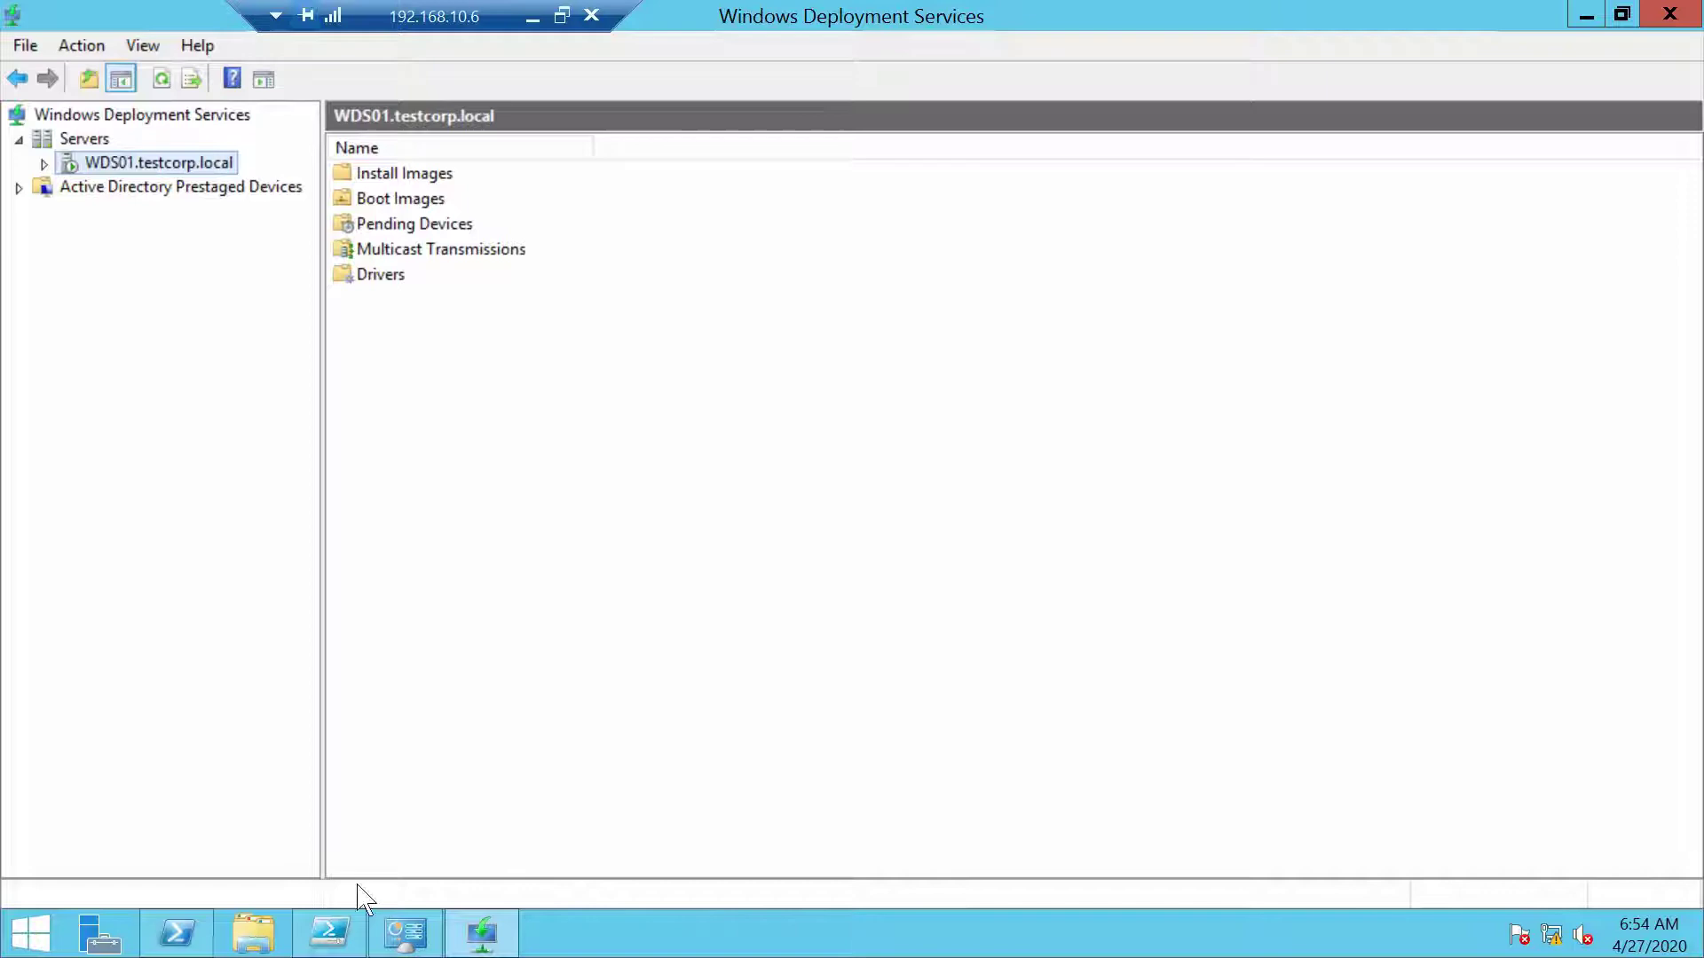
Run Get-Command -Module WDS in PowerShell ISE and scroll through the listed WDS cmdlets
click(331, 948)
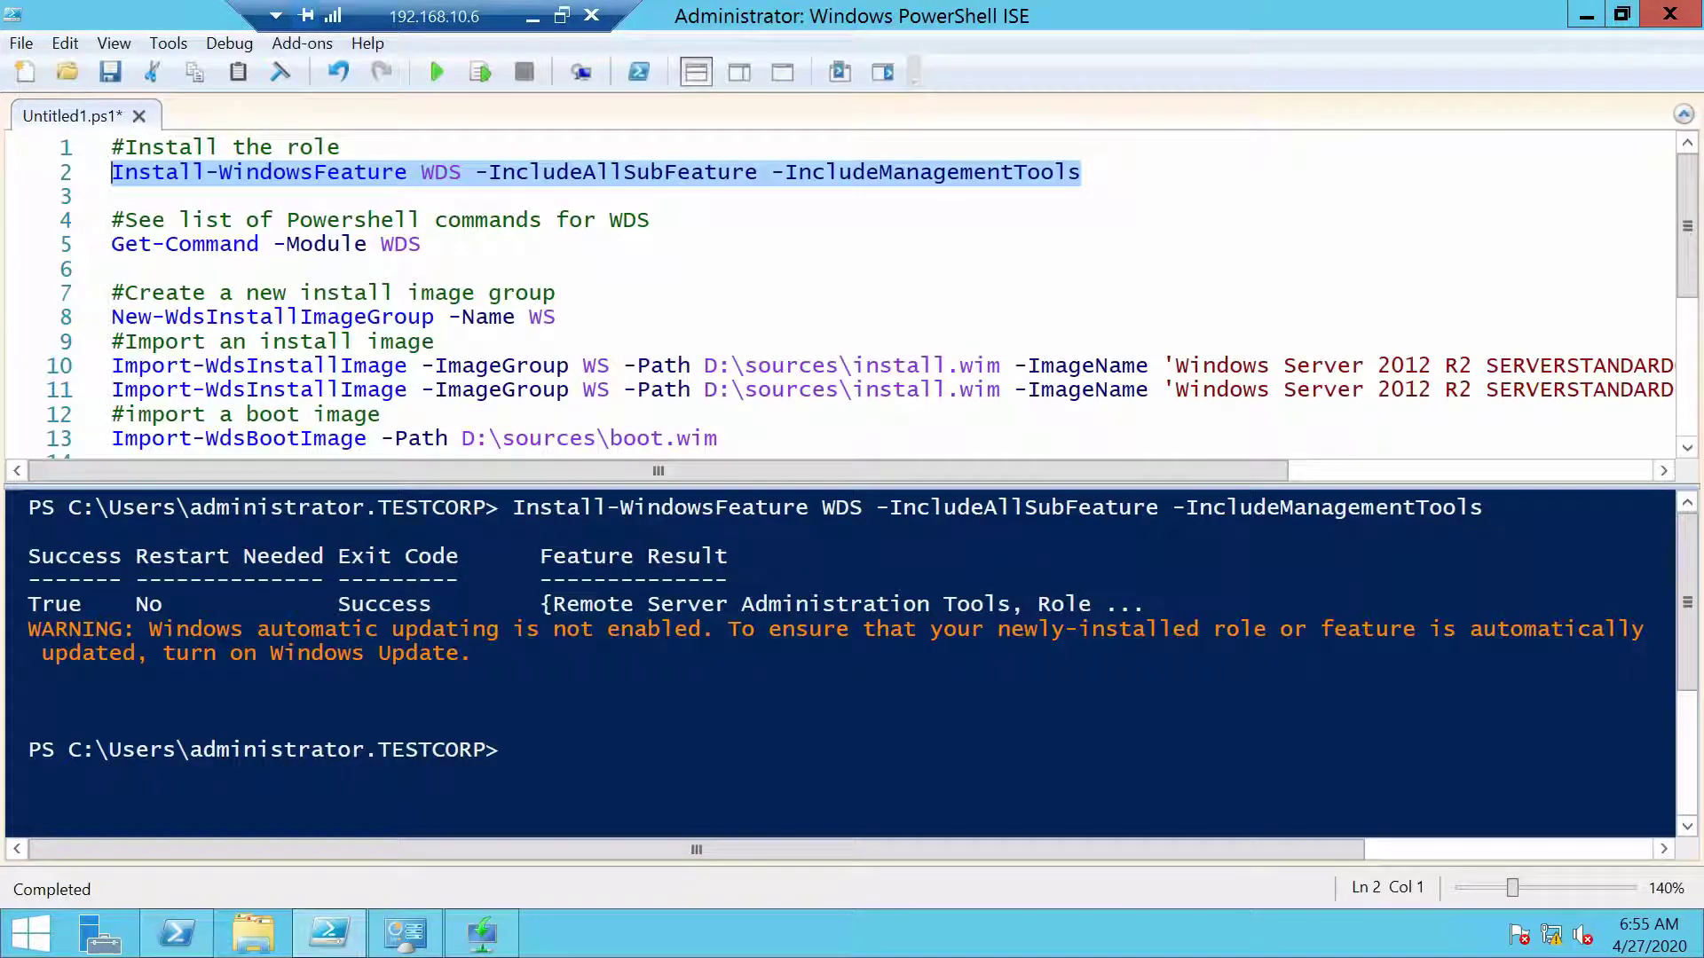
click(205, 244)
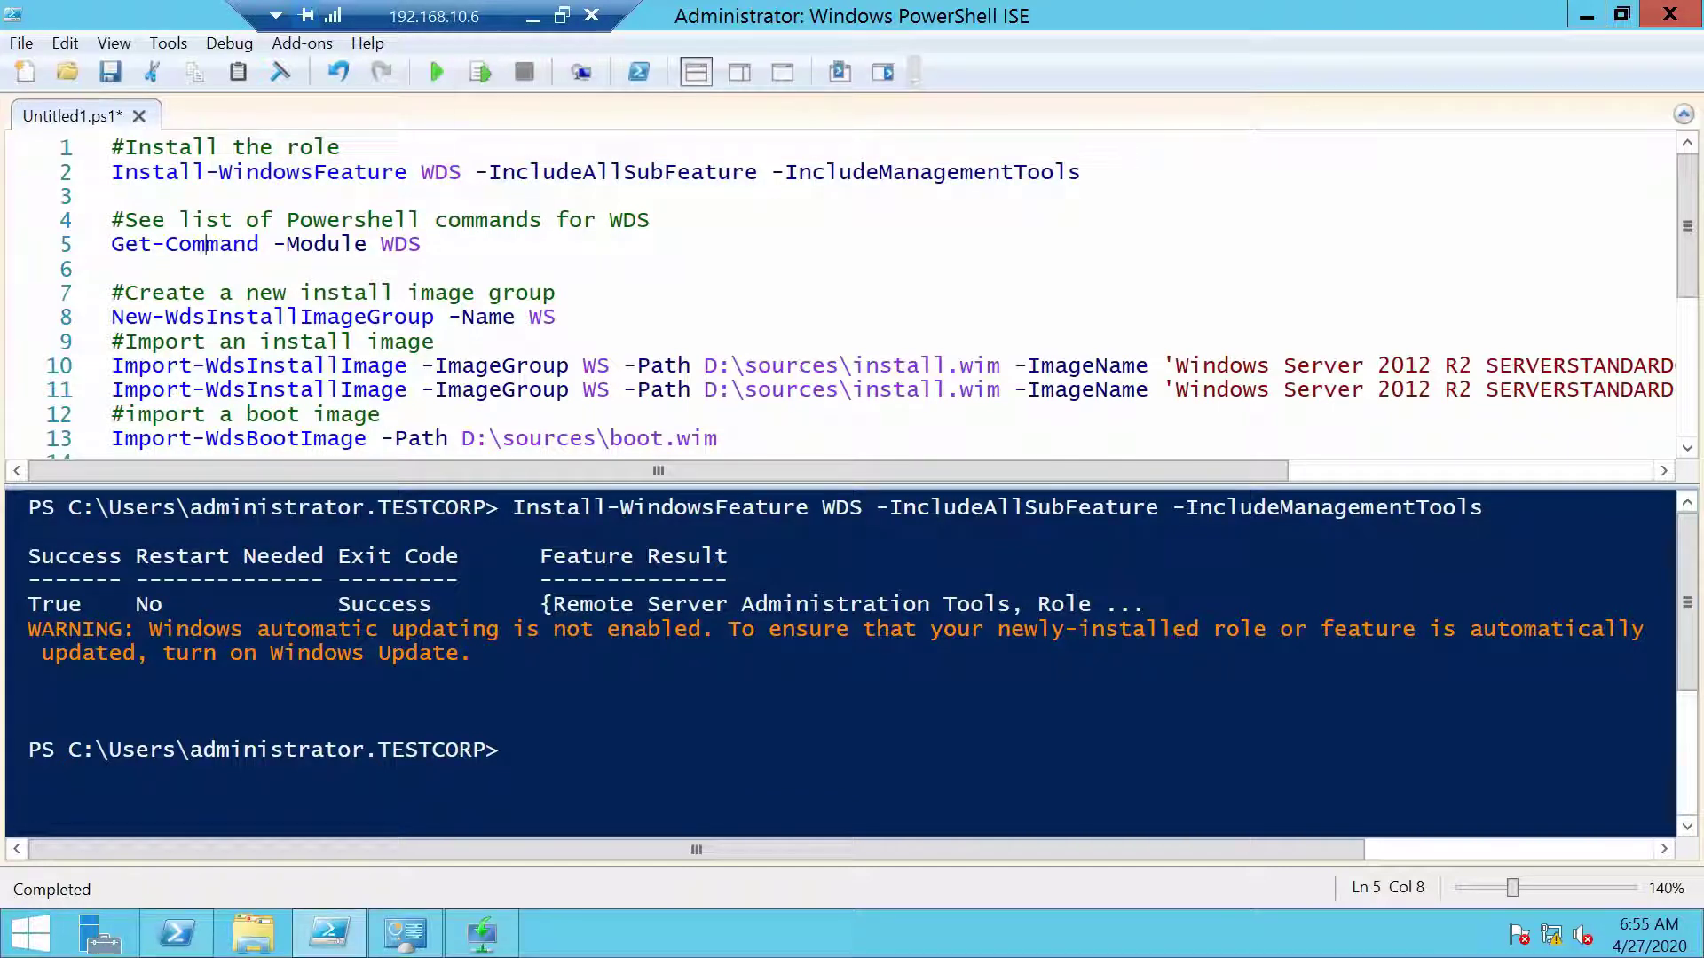
click(480, 72)
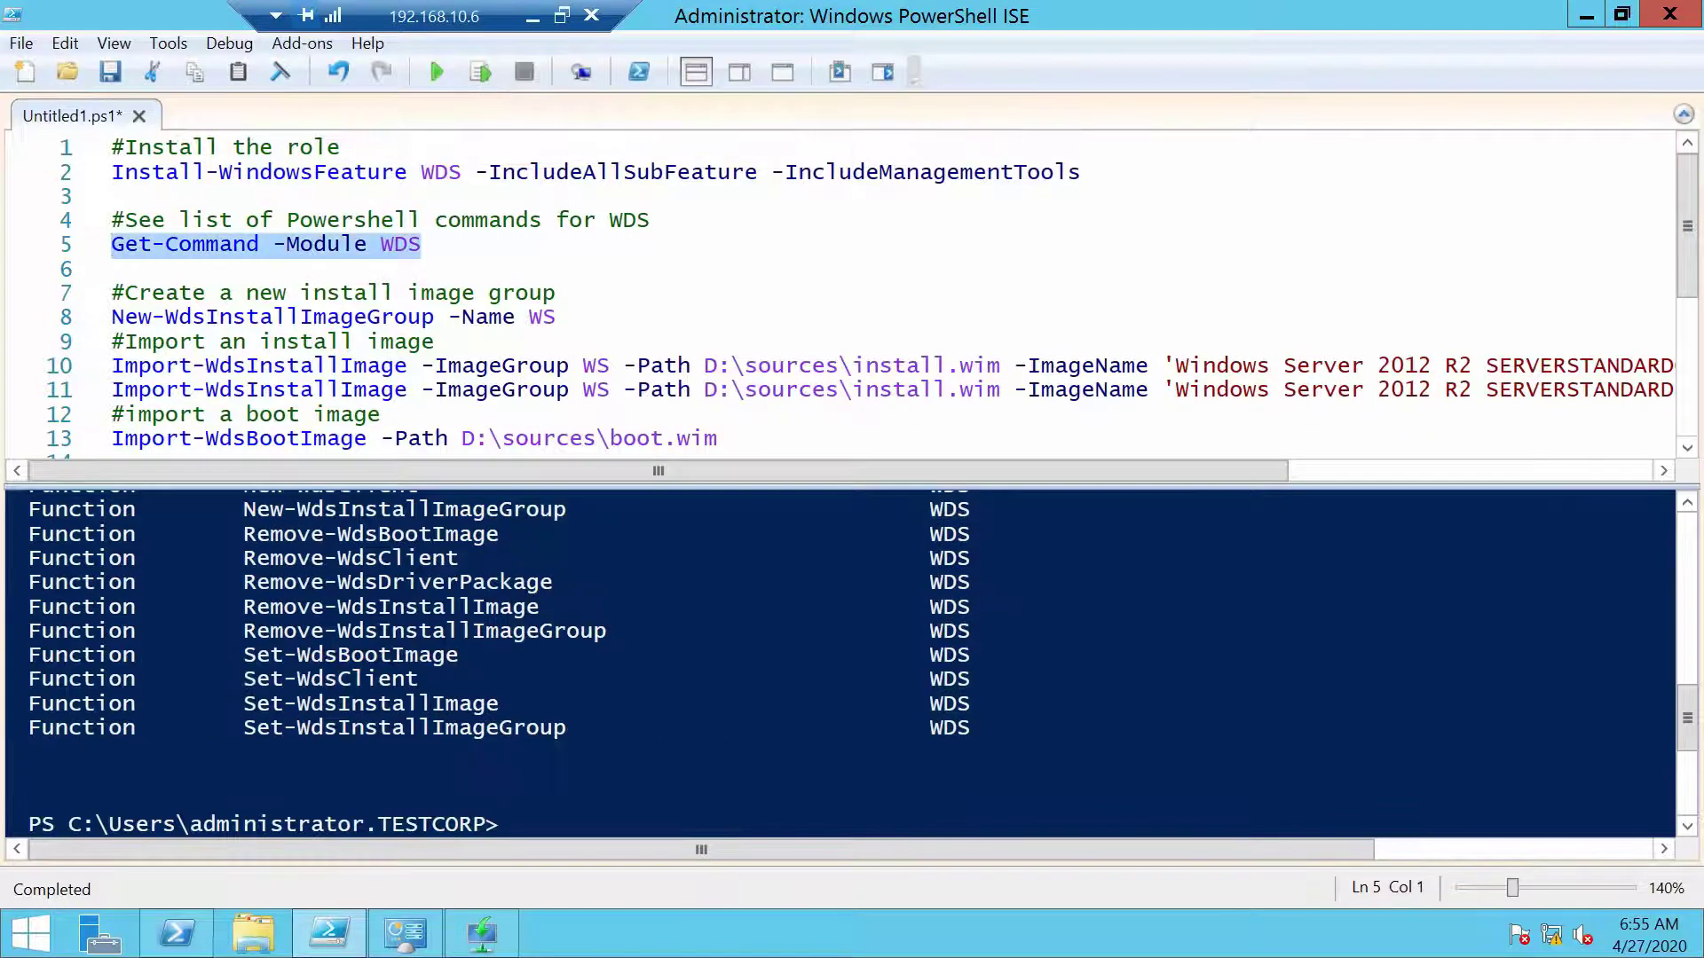
scroll(839, 661, up, 7)
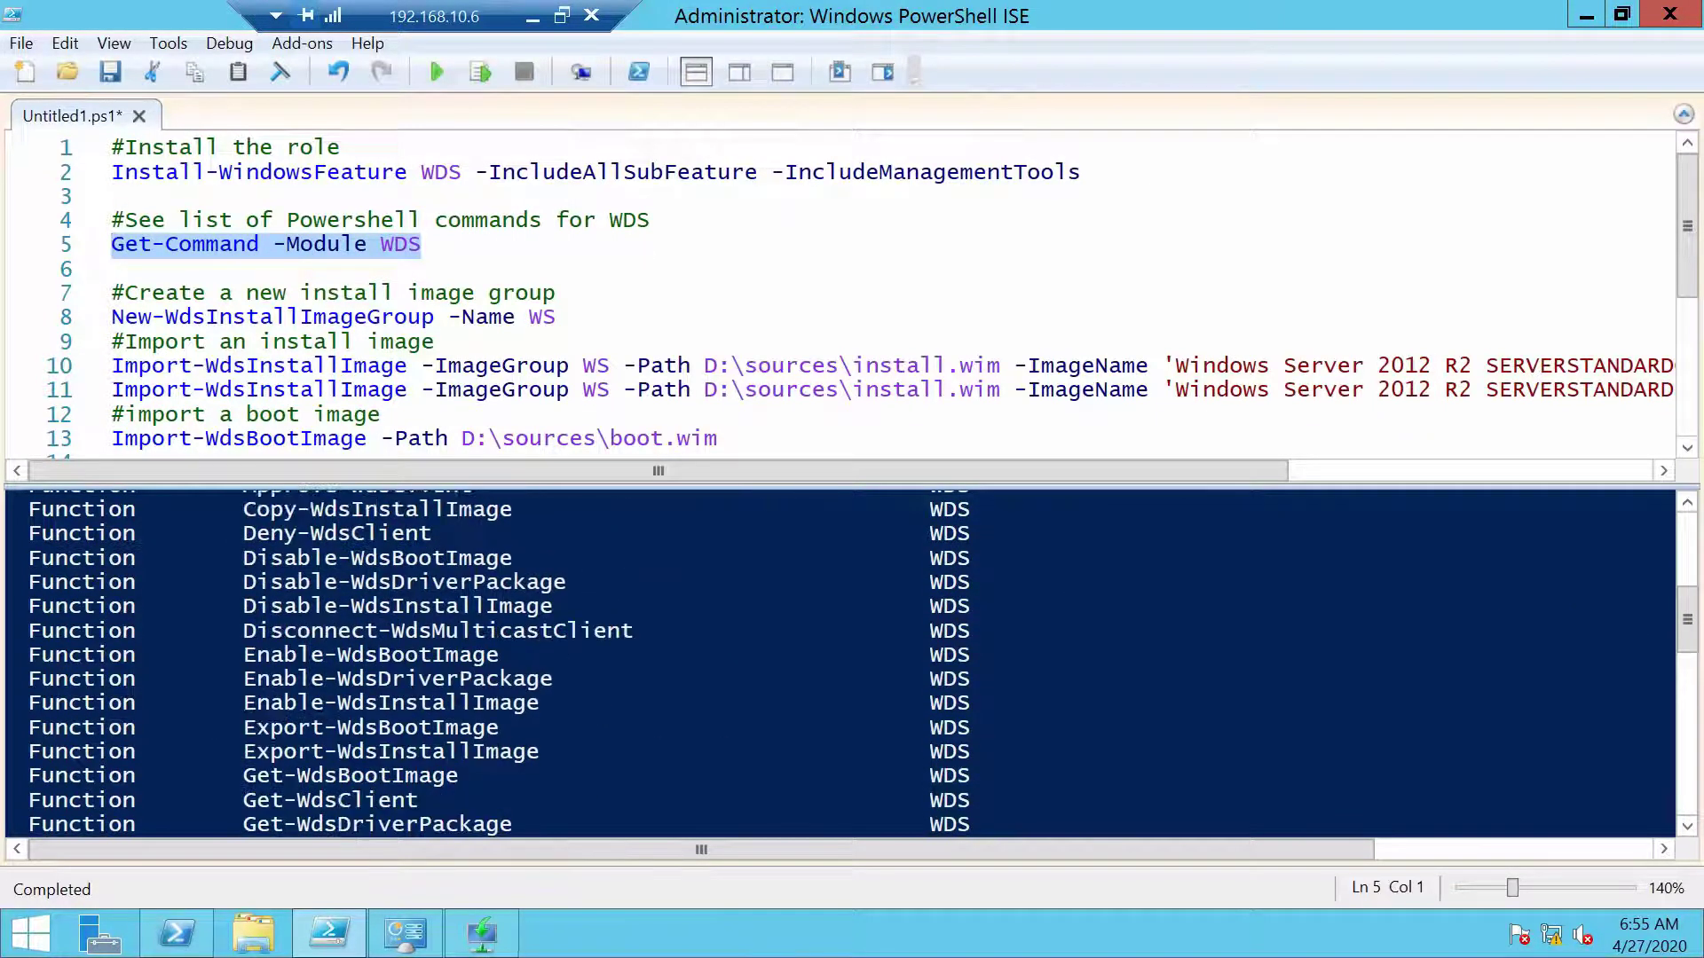
scroll(839, 661, up, 2)
scroll(839, 661, down, 6)
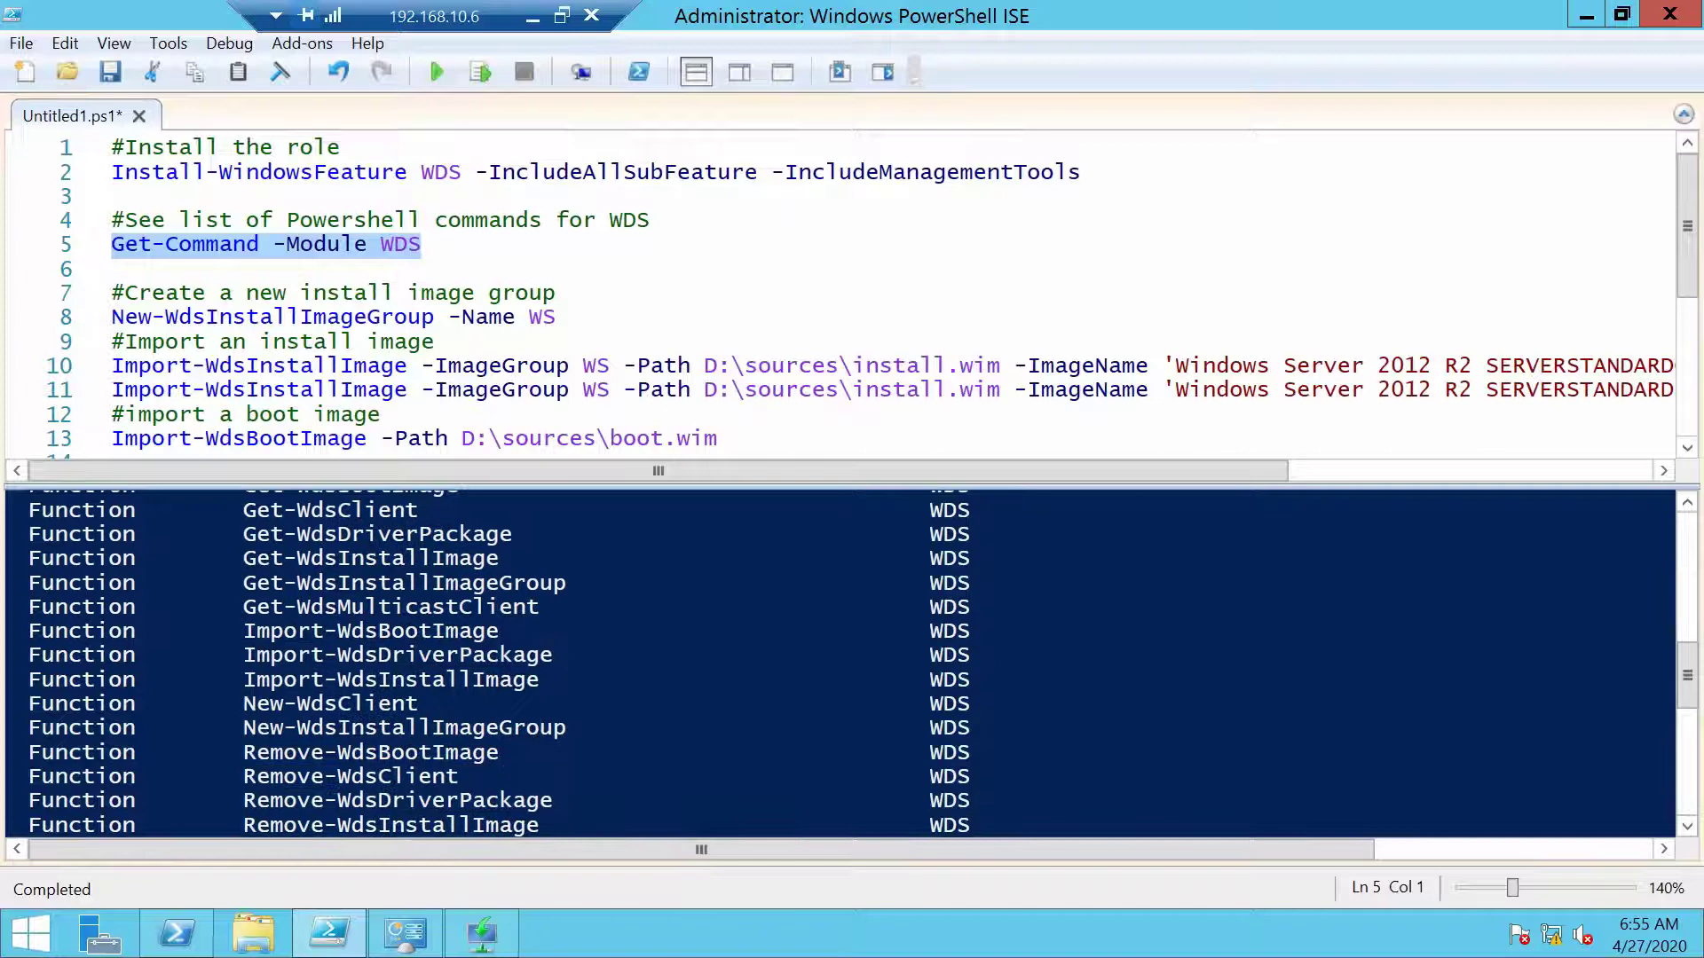
scroll(839, 661, down, 3)
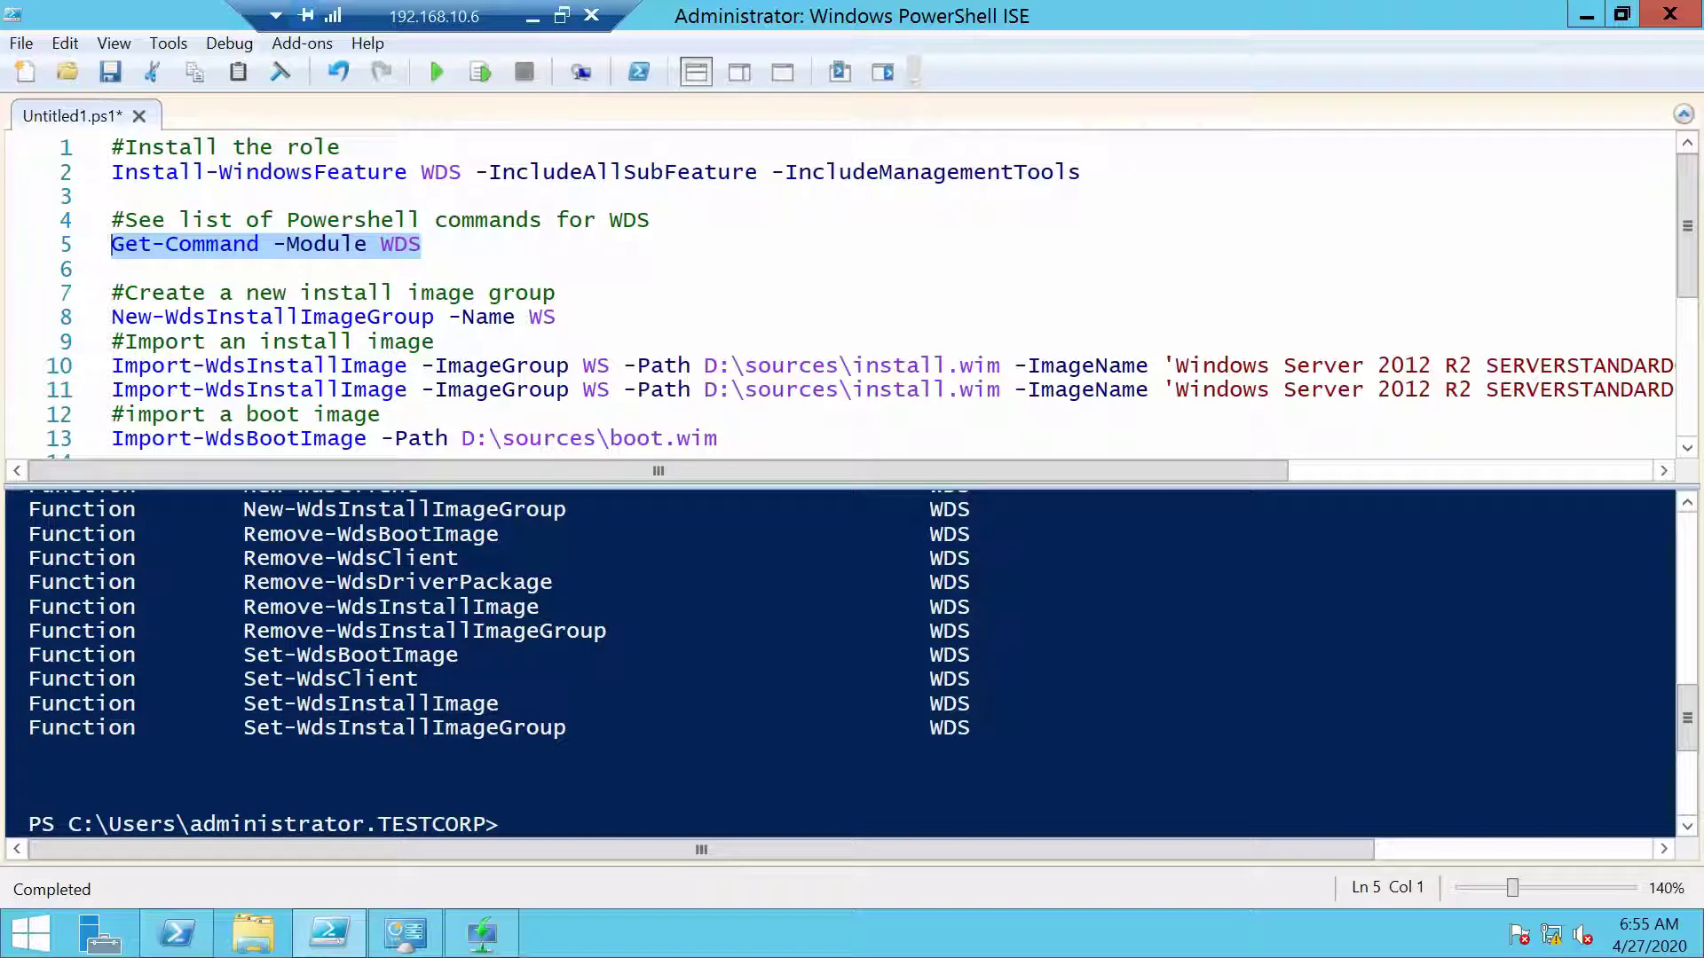
Create the WS group with New-WdsInstallImageGroup and verify it appears empty under Install Images
click(432, 317)
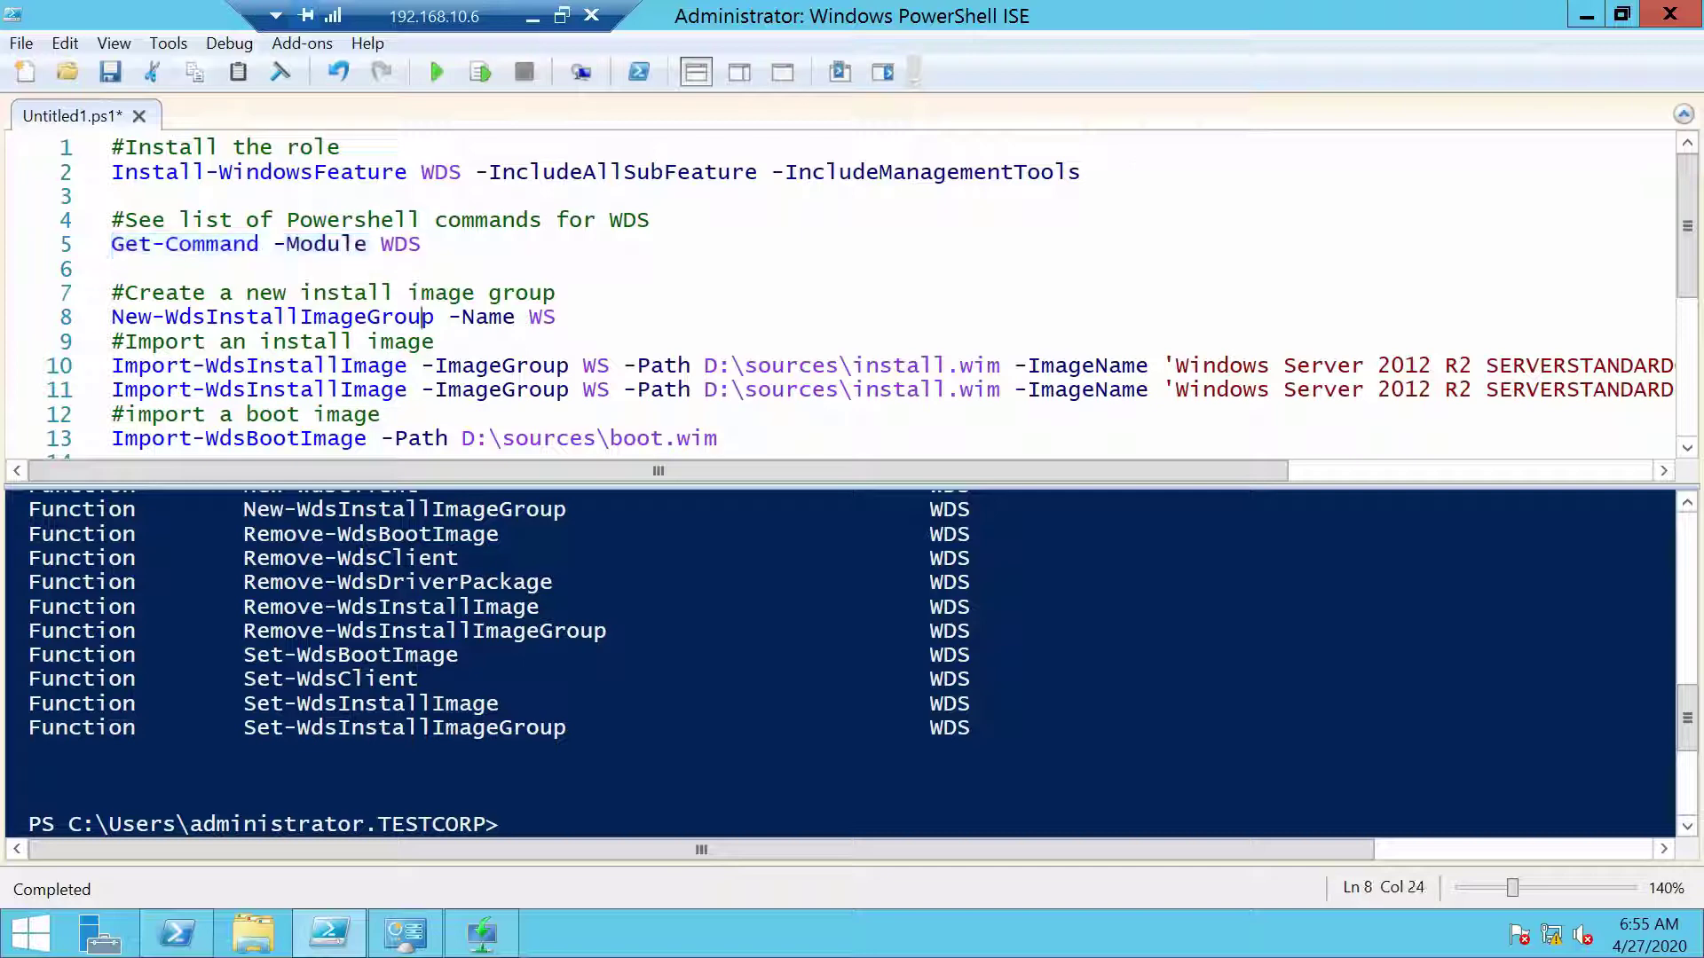
click(480, 72)
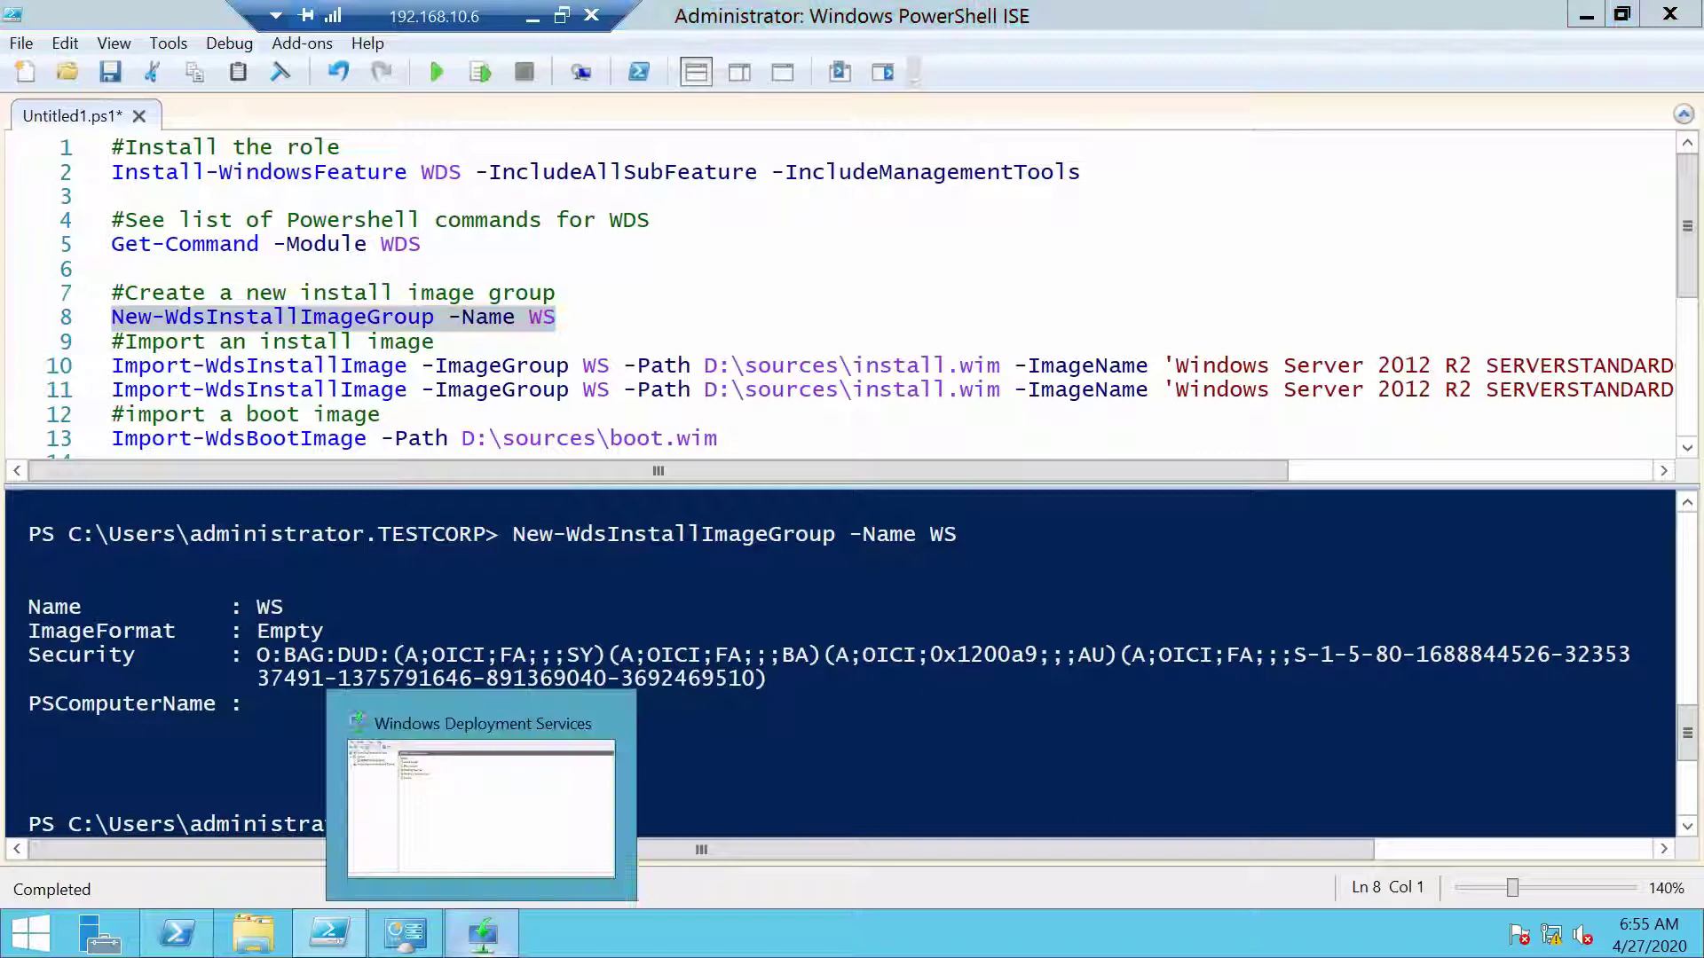
click(482, 932)
double_click(120, 165)
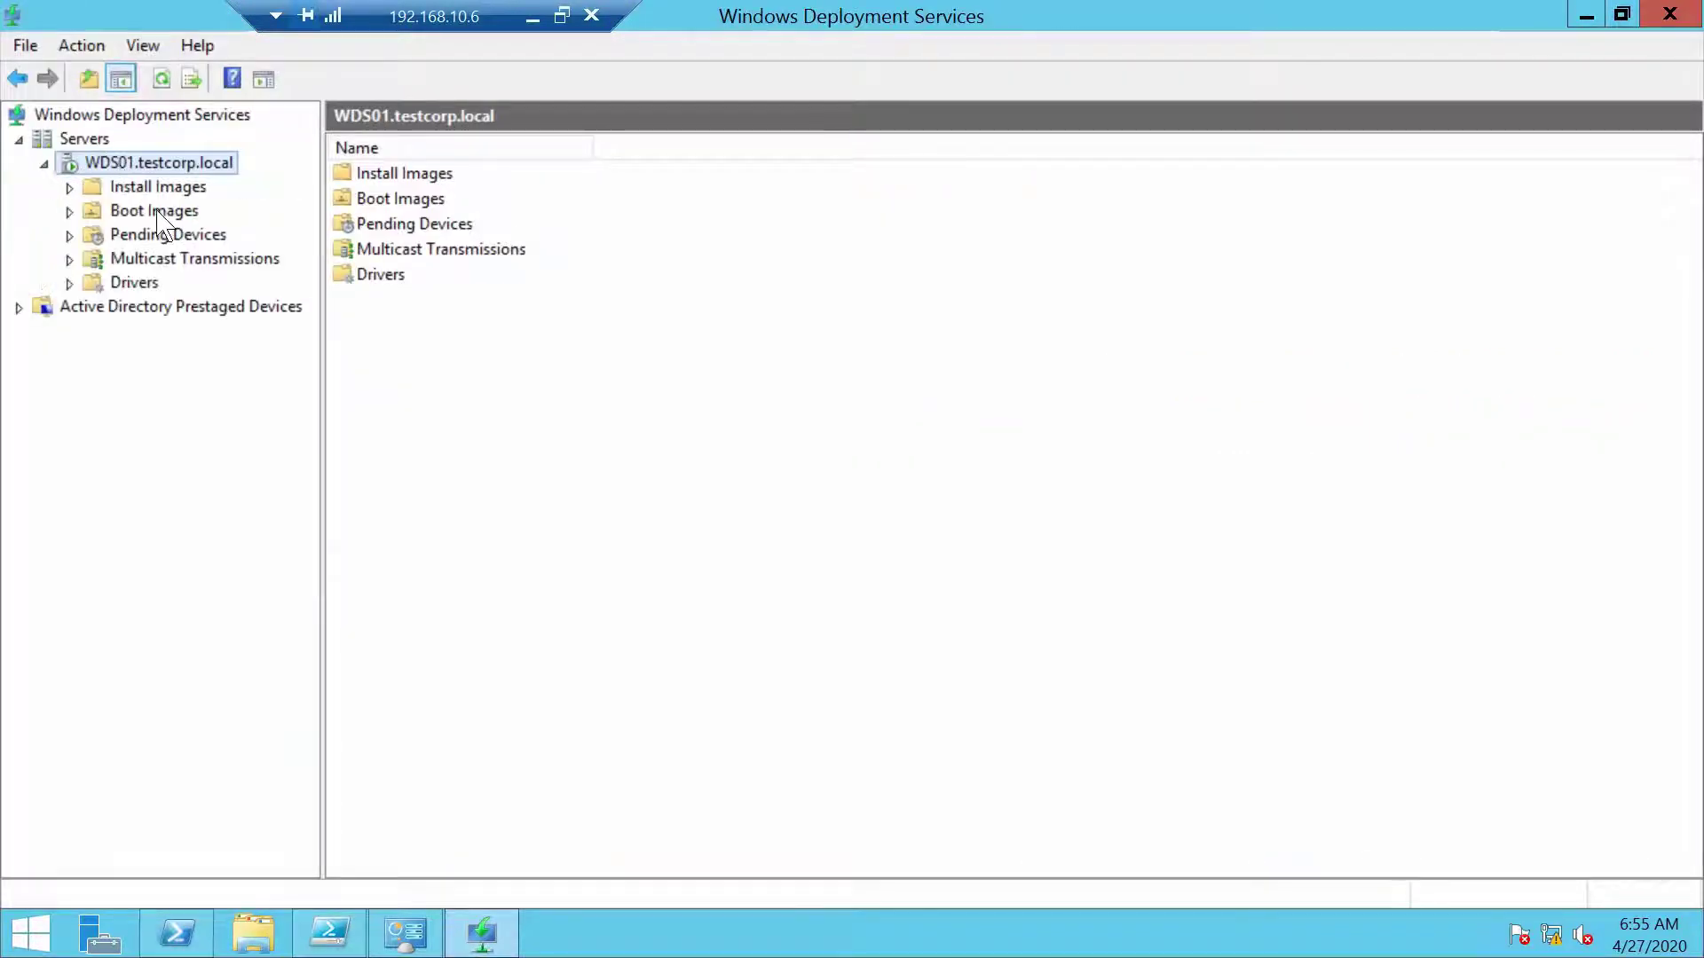
double_click(162, 189)
click(144, 213)
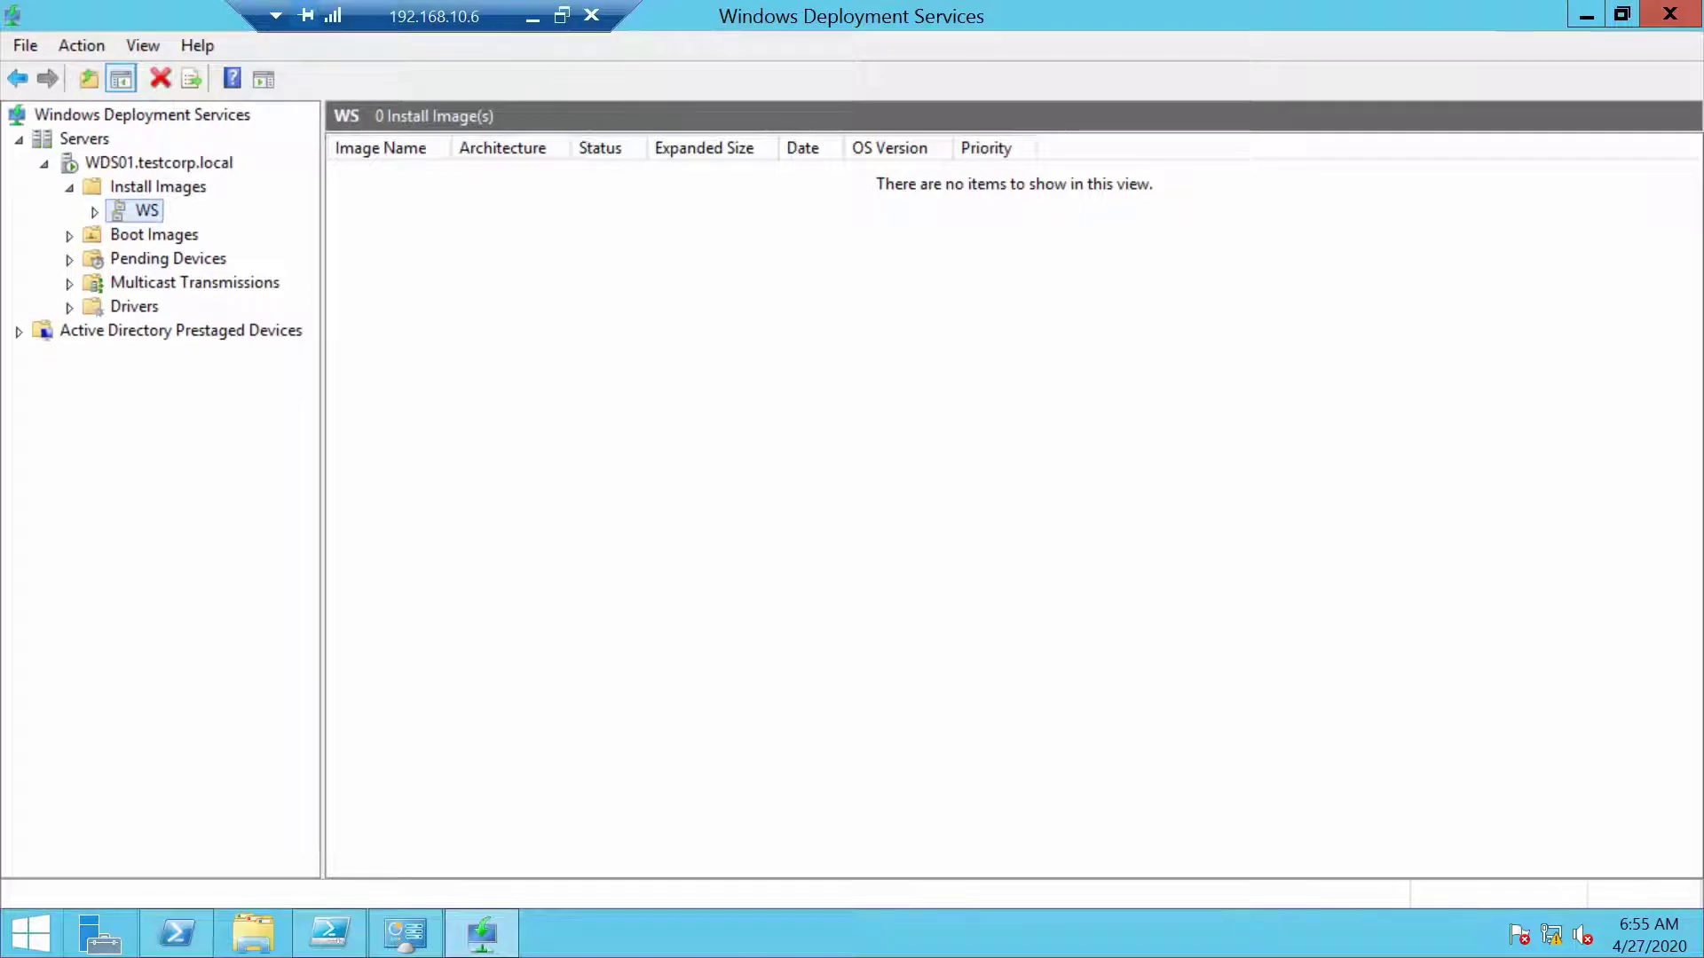
click(329, 933)
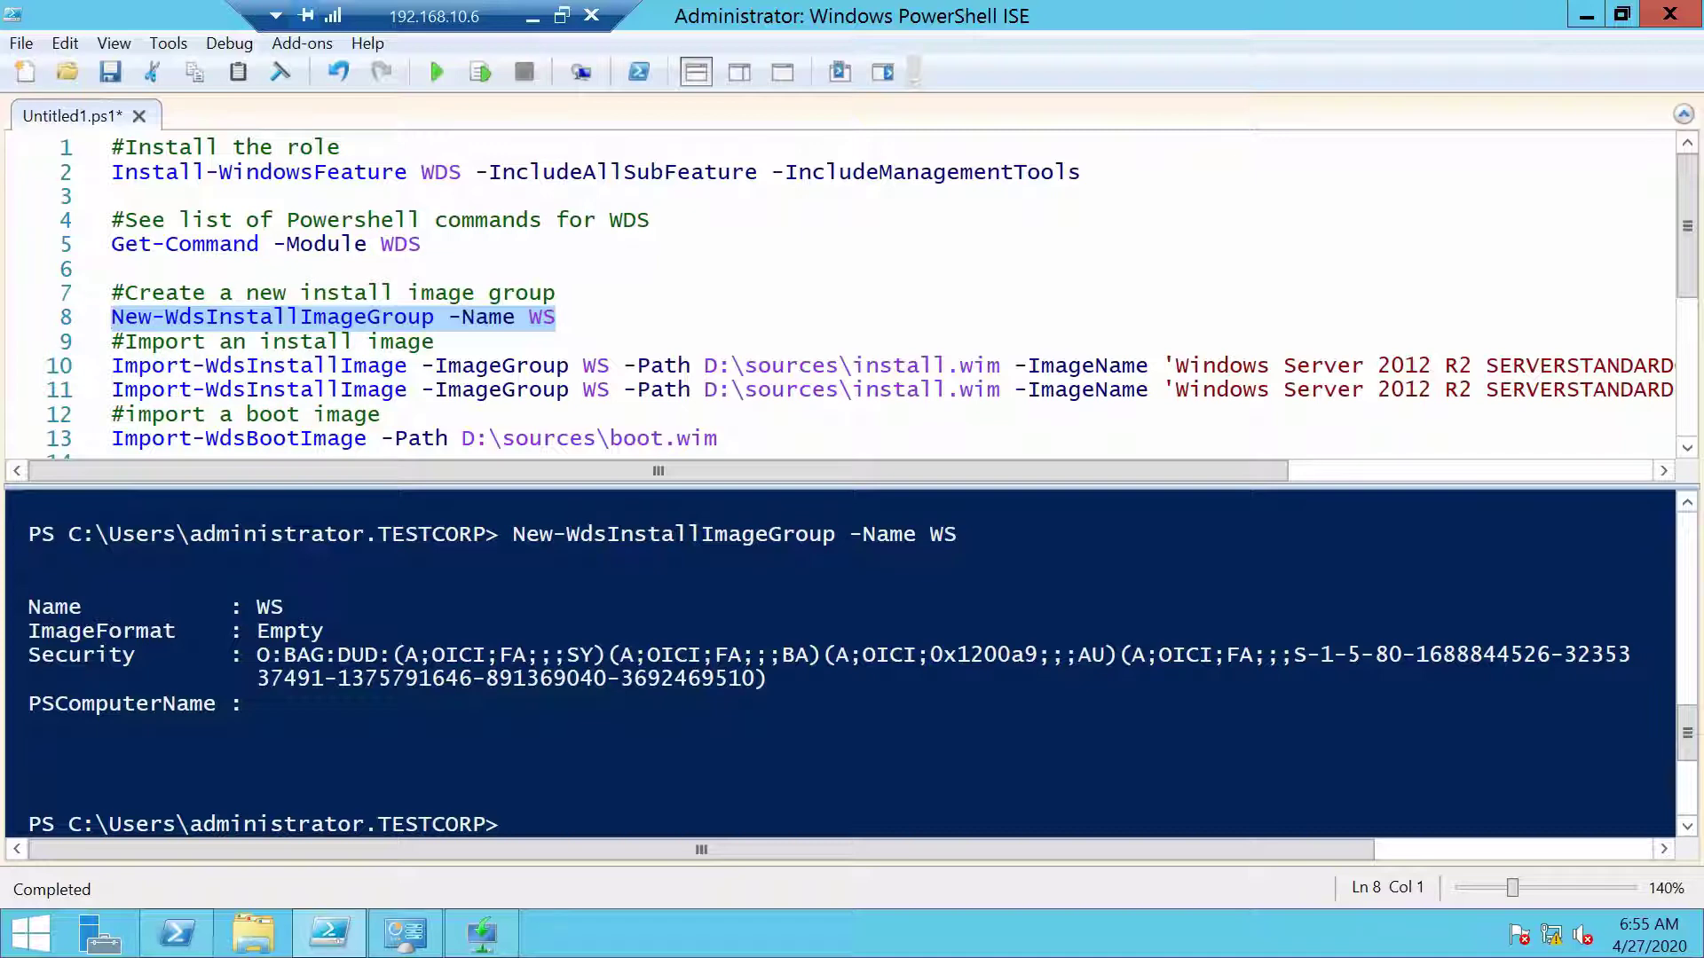
click(253, 933)
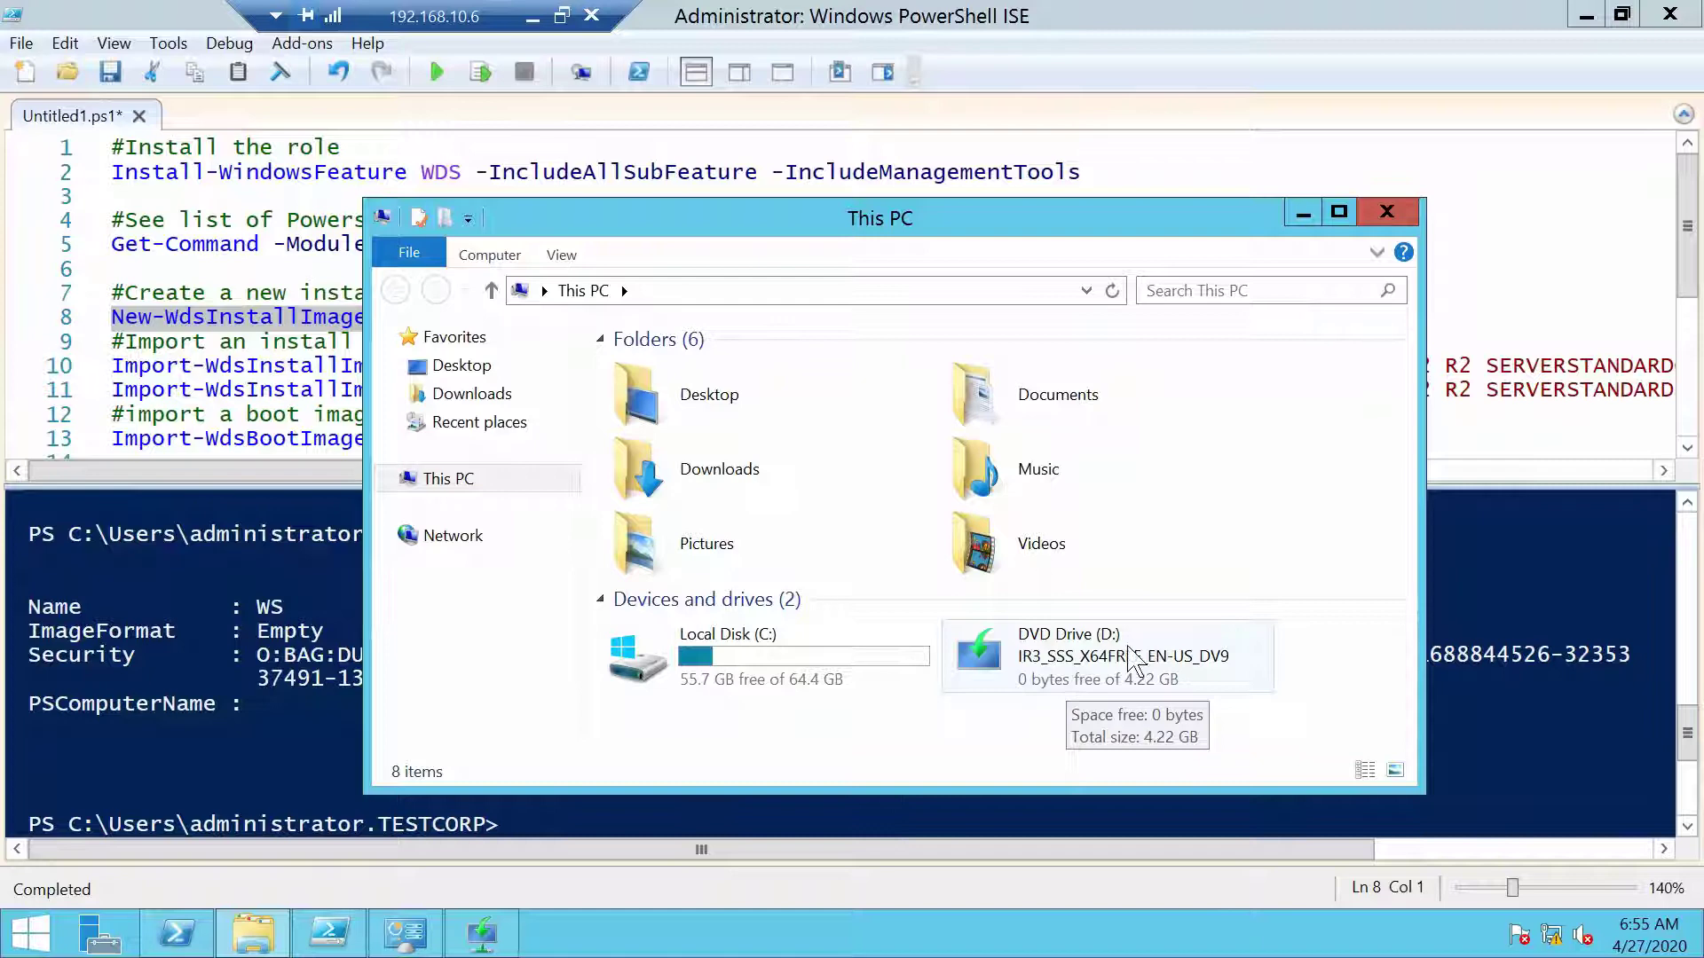
click(1387, 212)
click(513, 824)
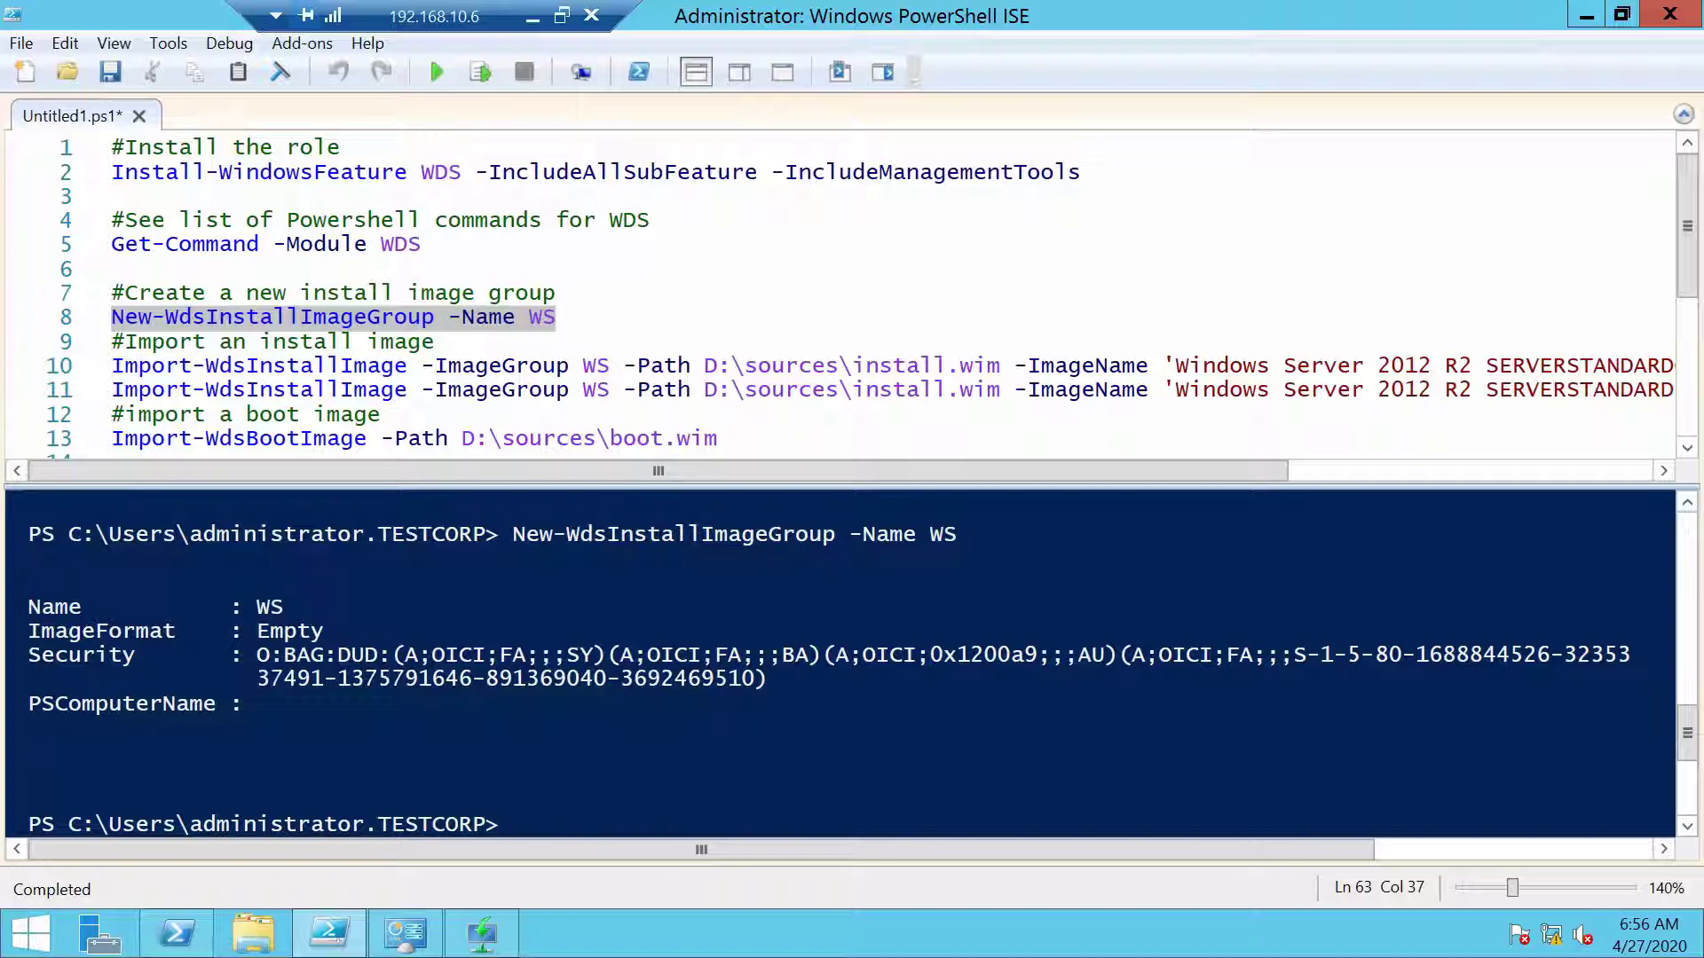
drag(946, 470, 1220, 469)
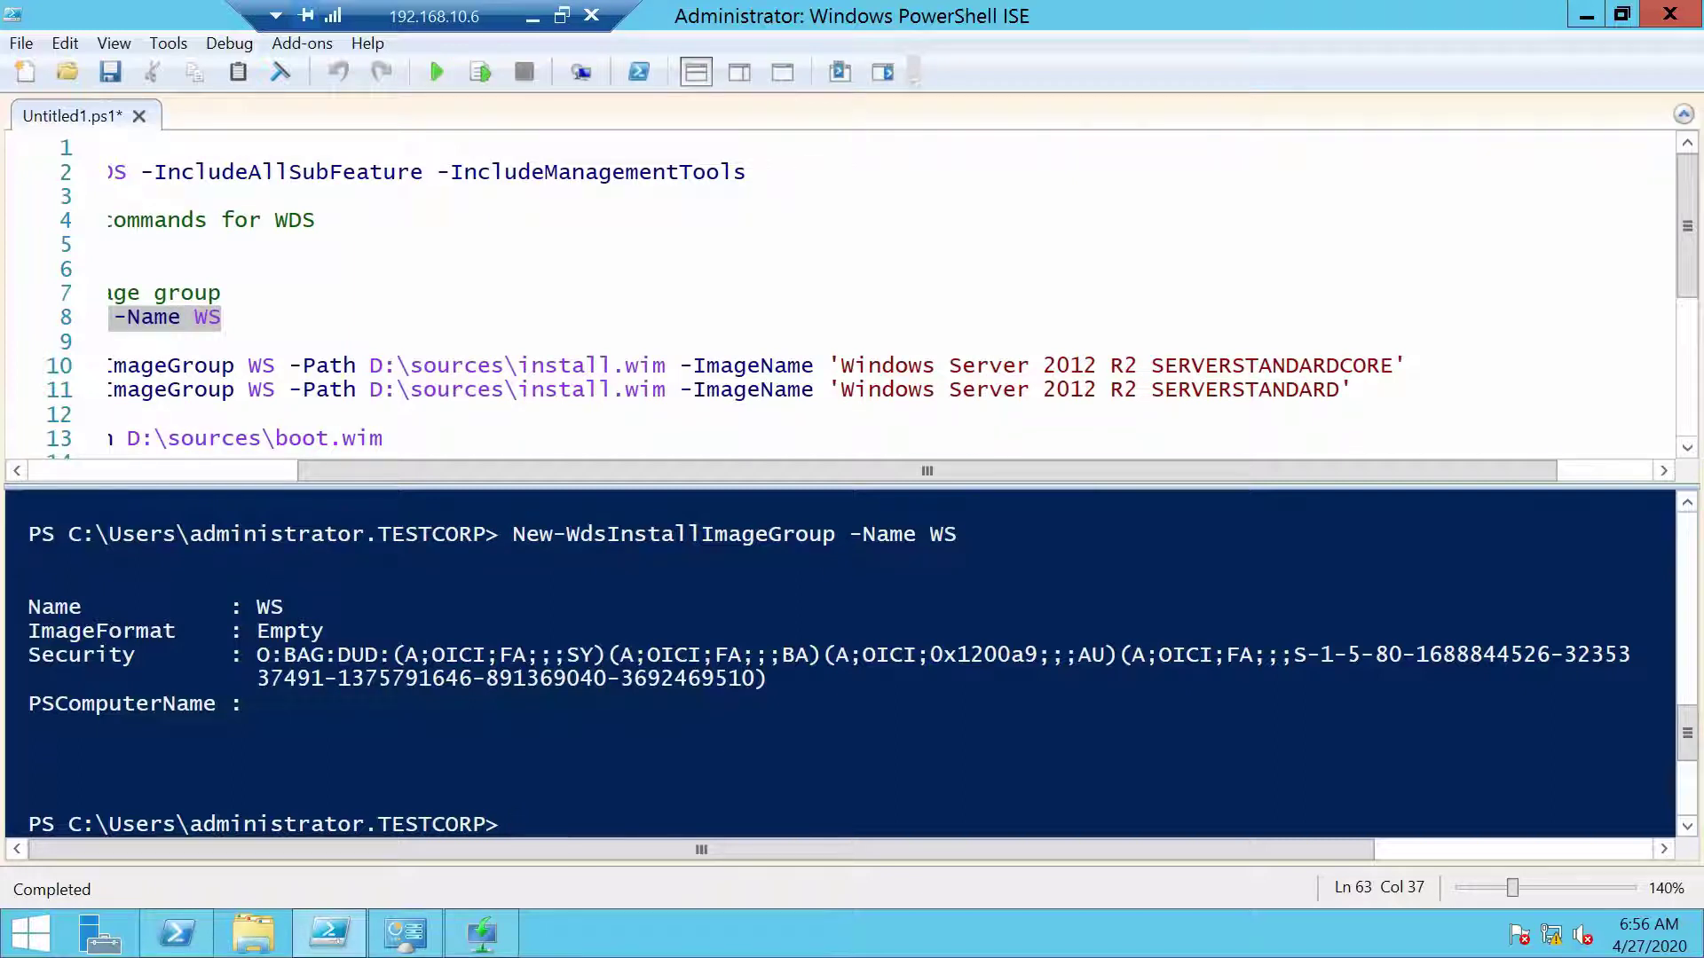
Run Get-WindowsImage -ImagePath D:\sources\install.wim in the console pane
drag(821, 471, 345, 523)
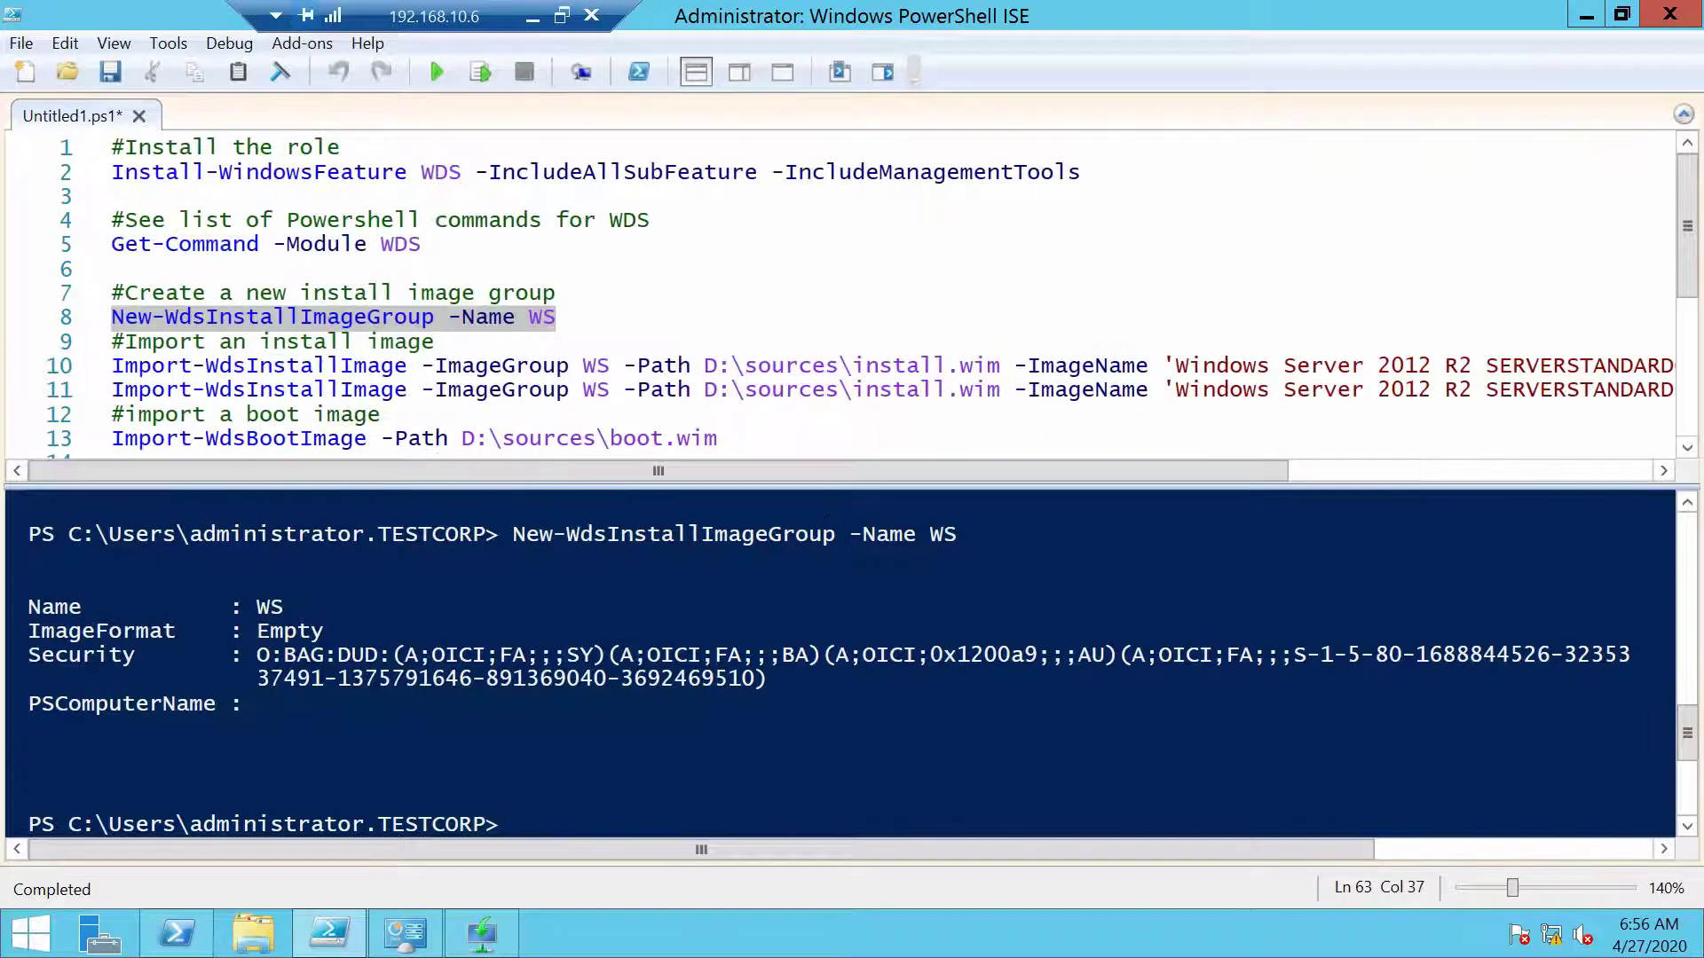
click(28, 800)
text(get-win)
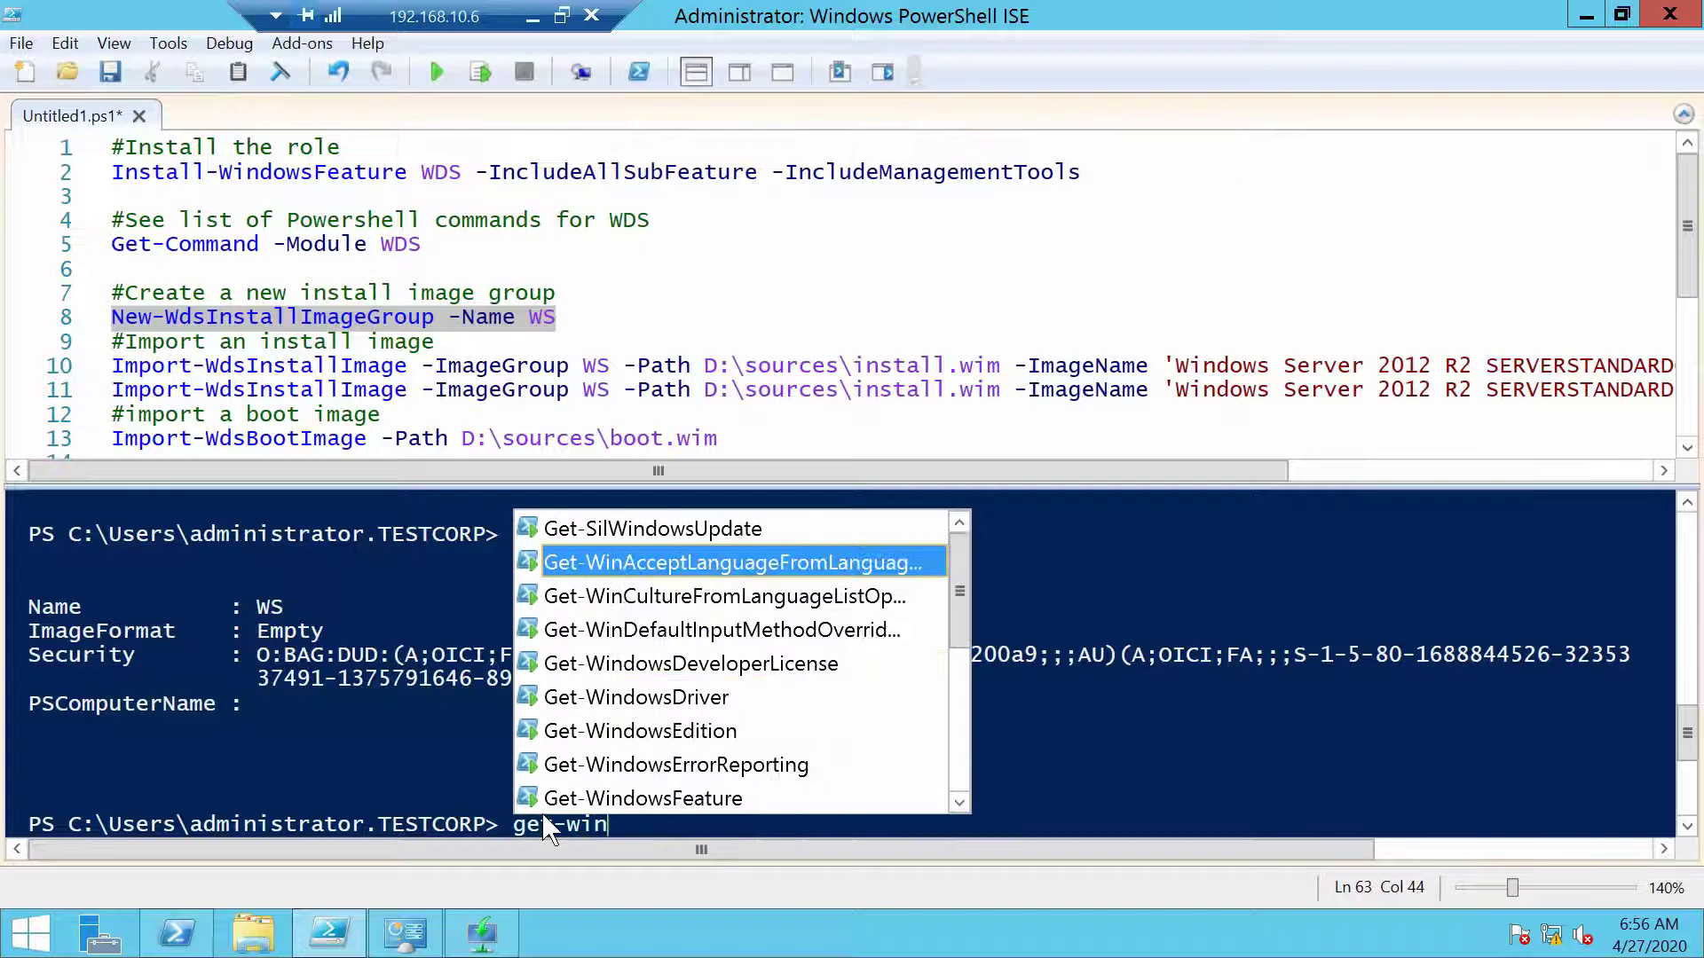
text(dowsim)
key(Tab)
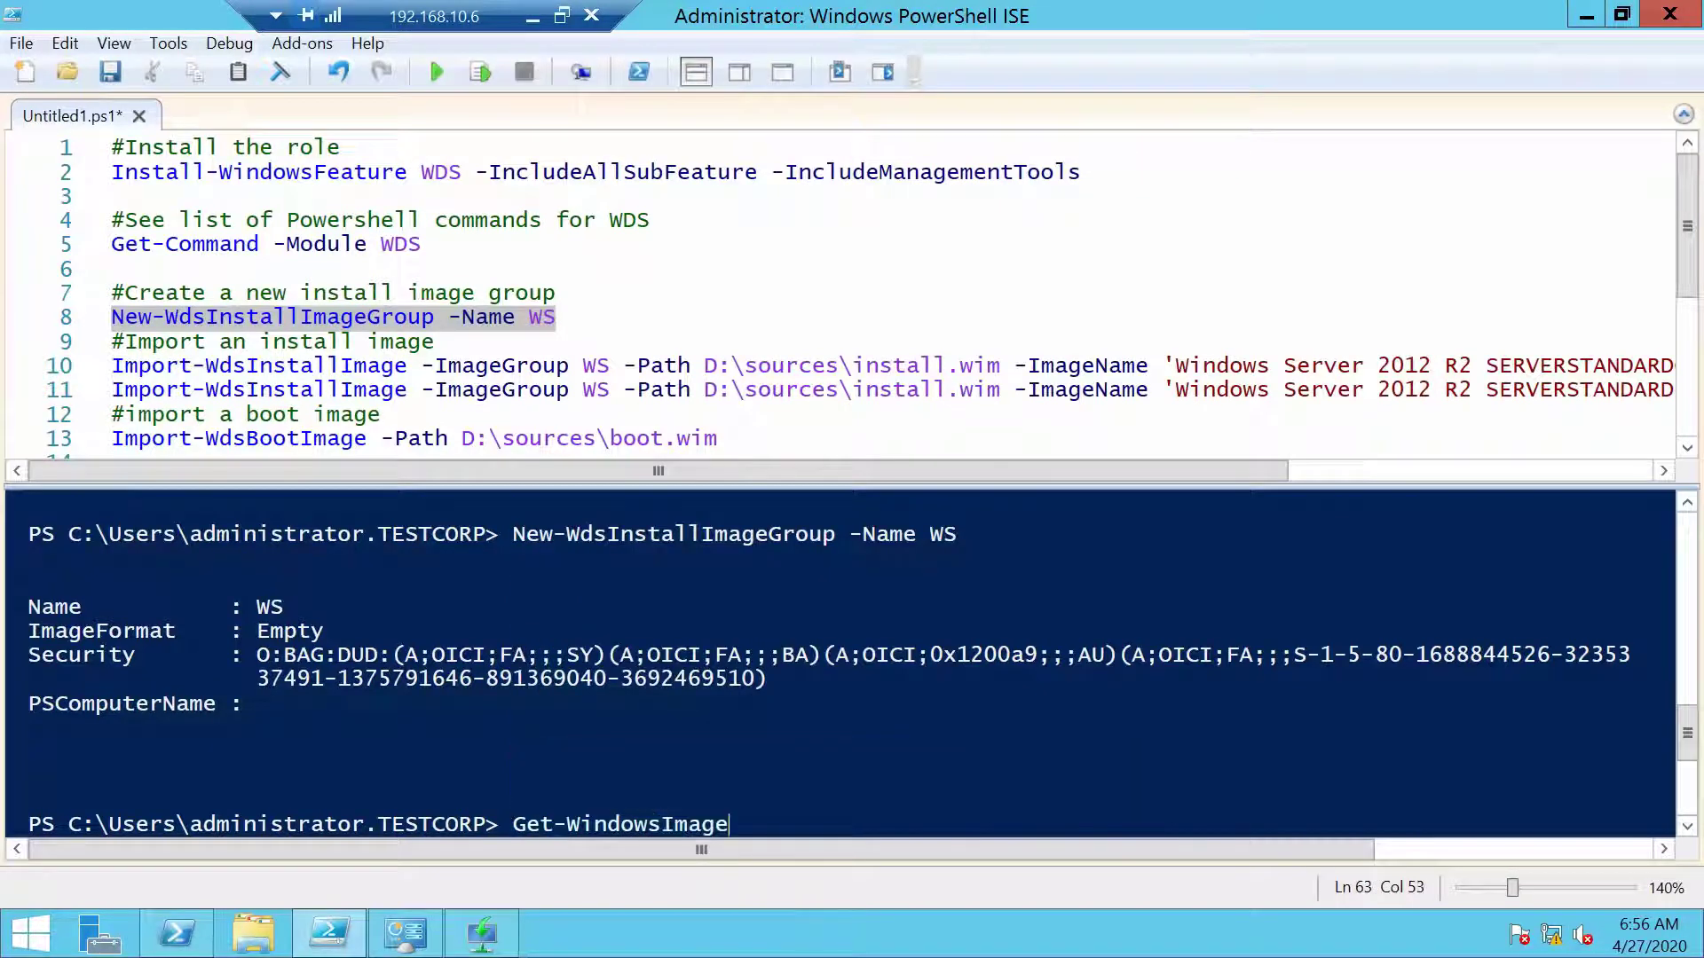
text(-)
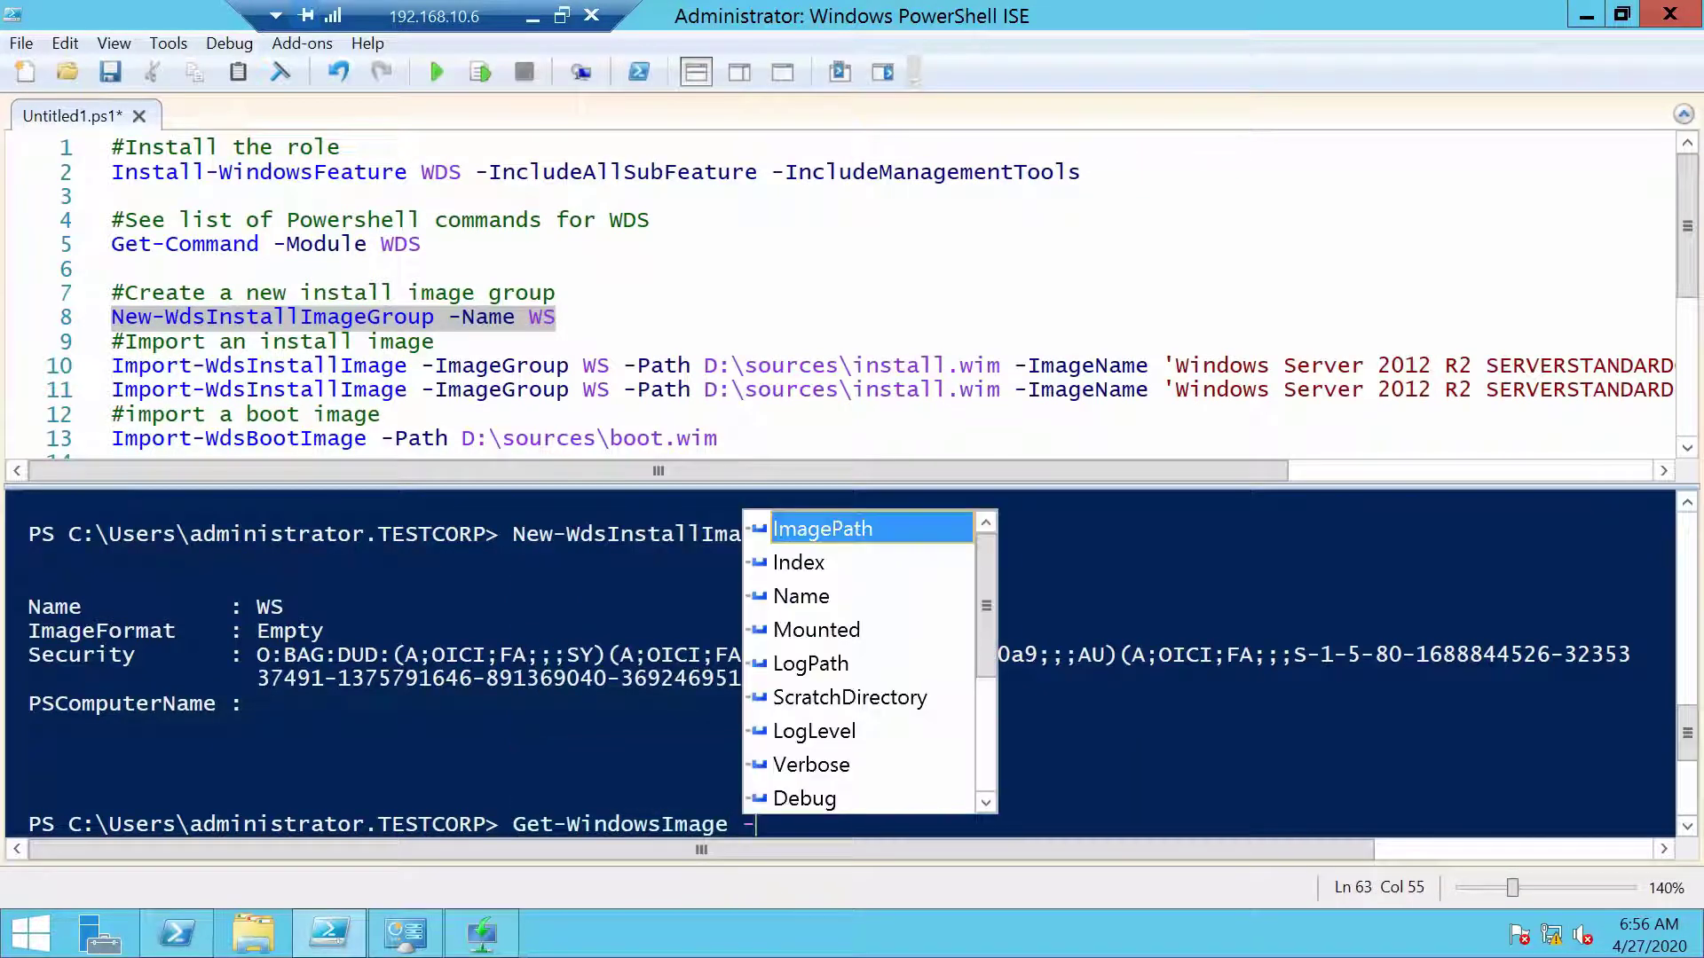
key(Tab)
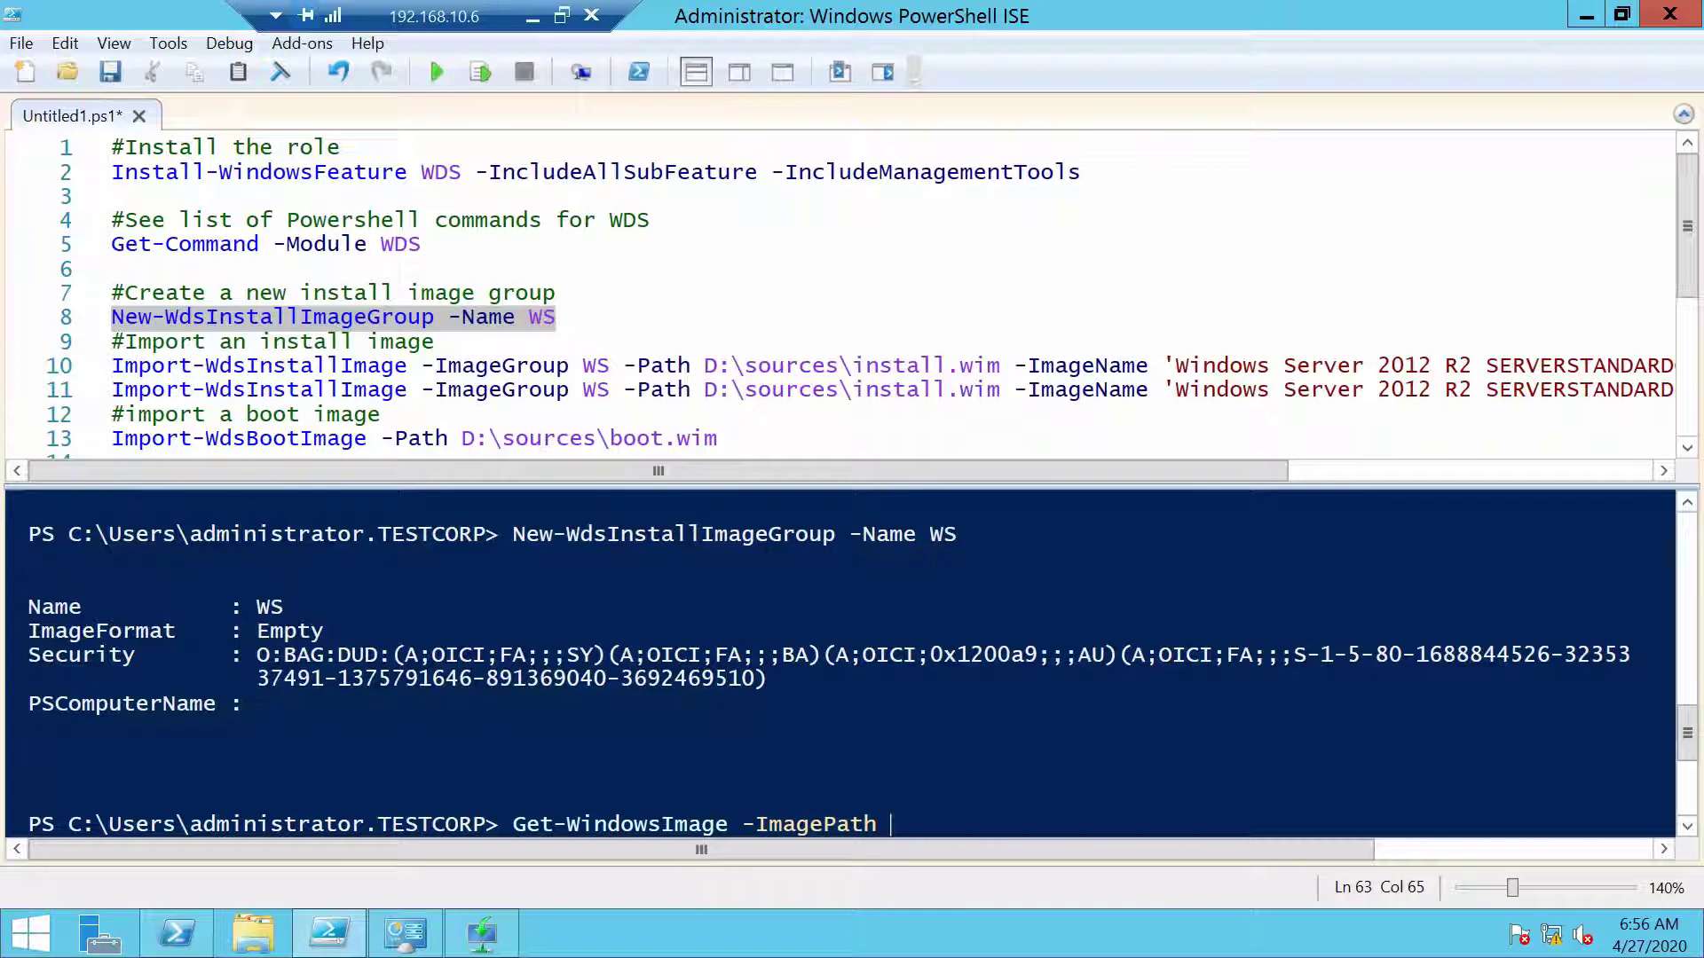
text(d:\so)
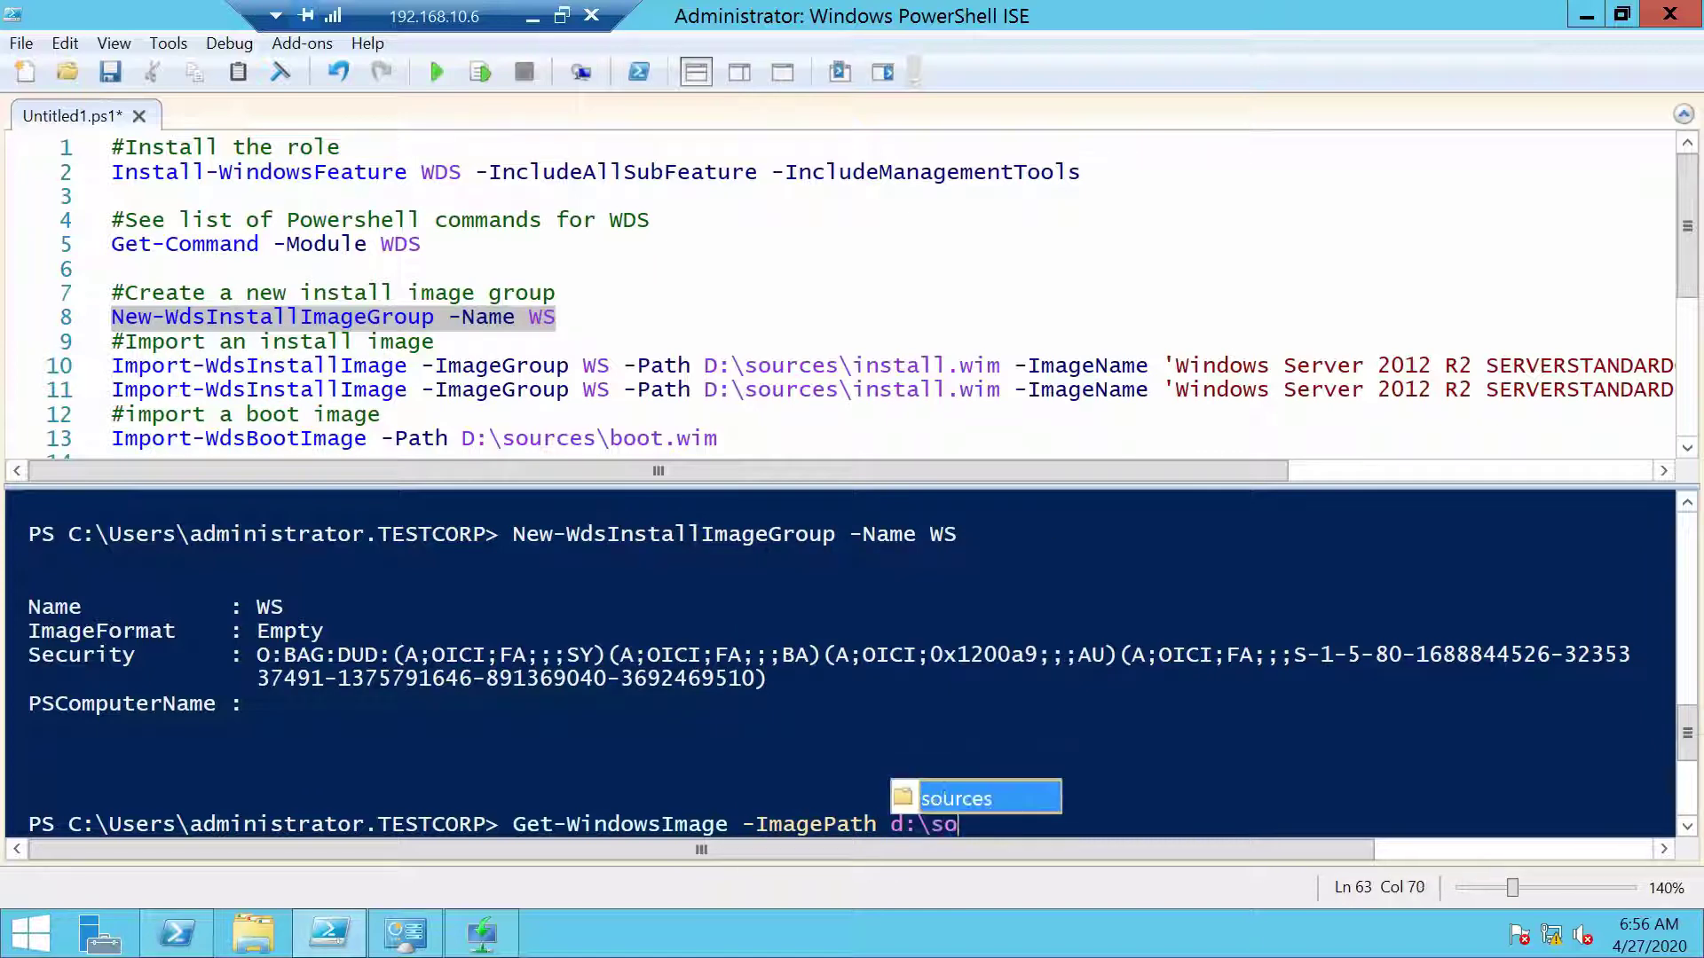
key(Tab)
text(\ins)
key(Tab)
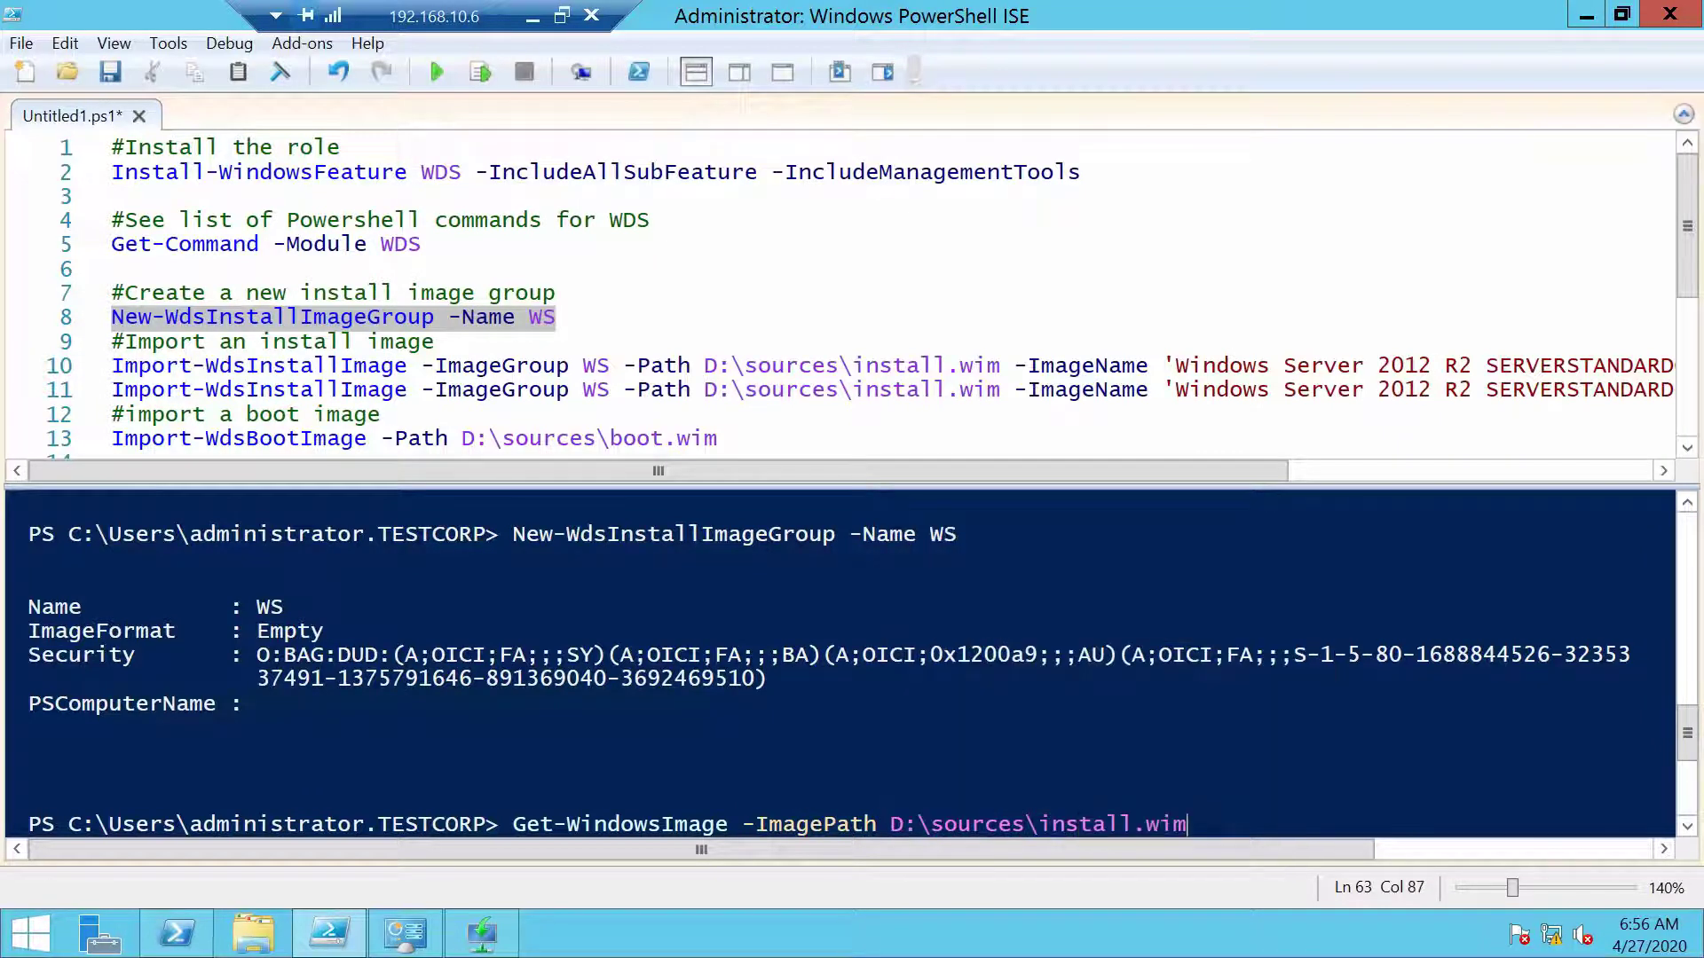
key(Return)
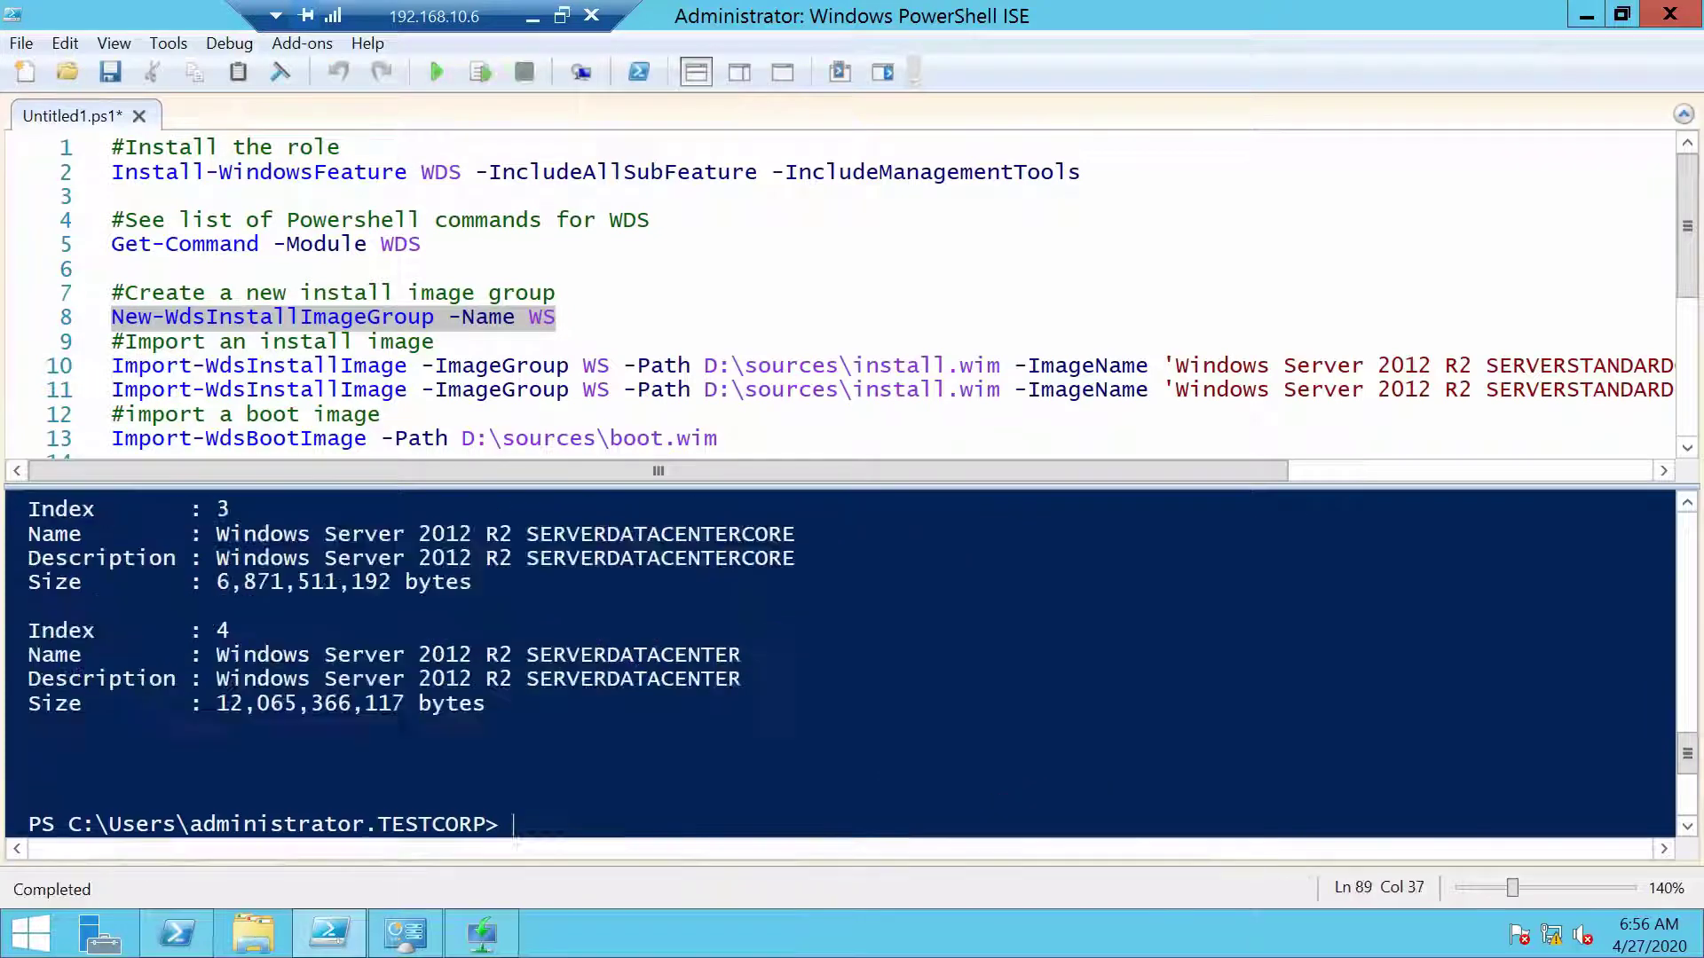
Select the SERVERSTANDARDCORE image name in the output to compare with line 10
scroll(839, 661, up, 5)
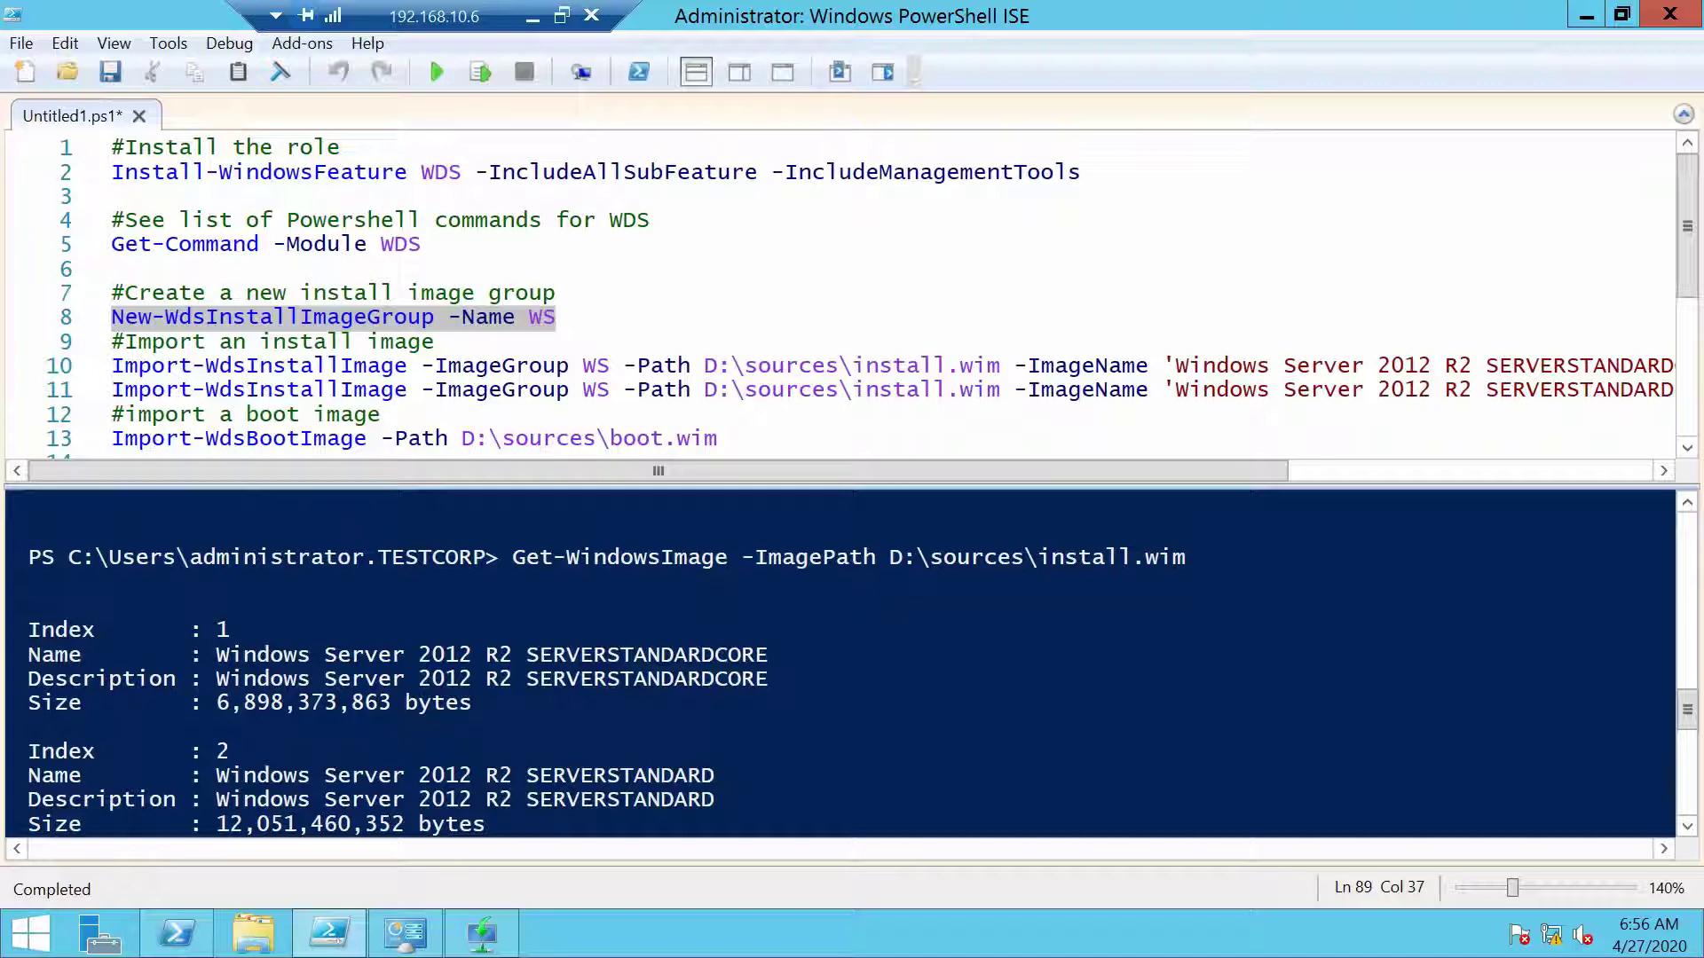
drag(769, 655, 217, 654)
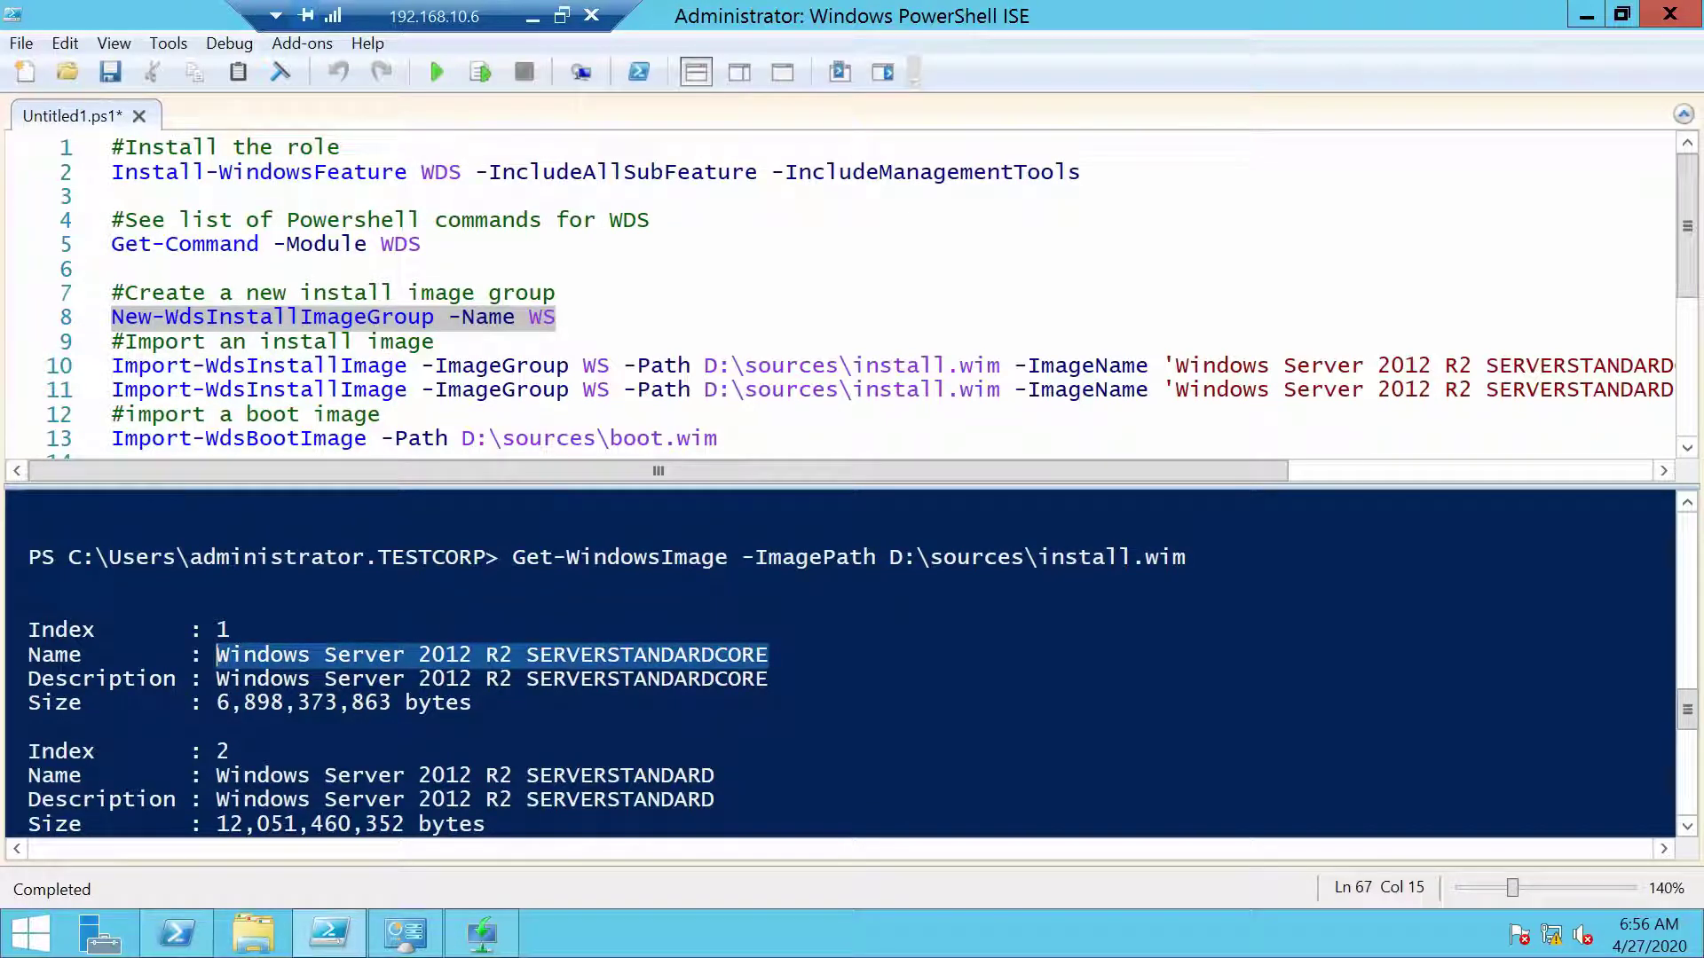
scroll(838, 664, down, 1)
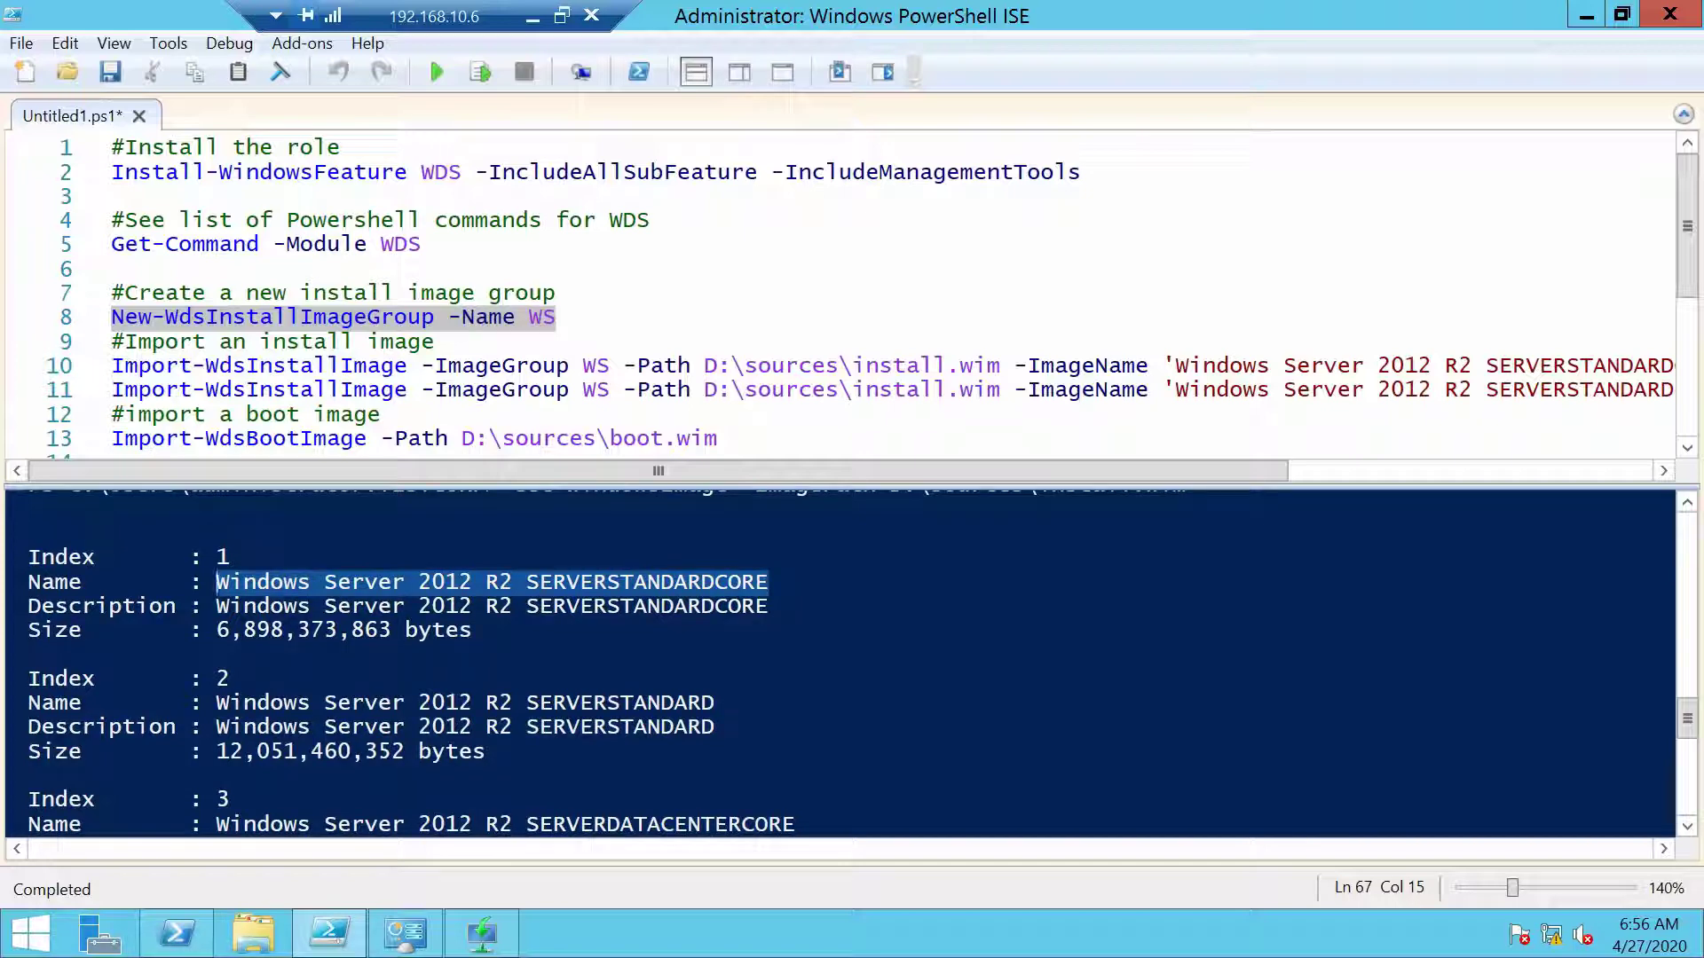
scroll(839, 664, up, 2)
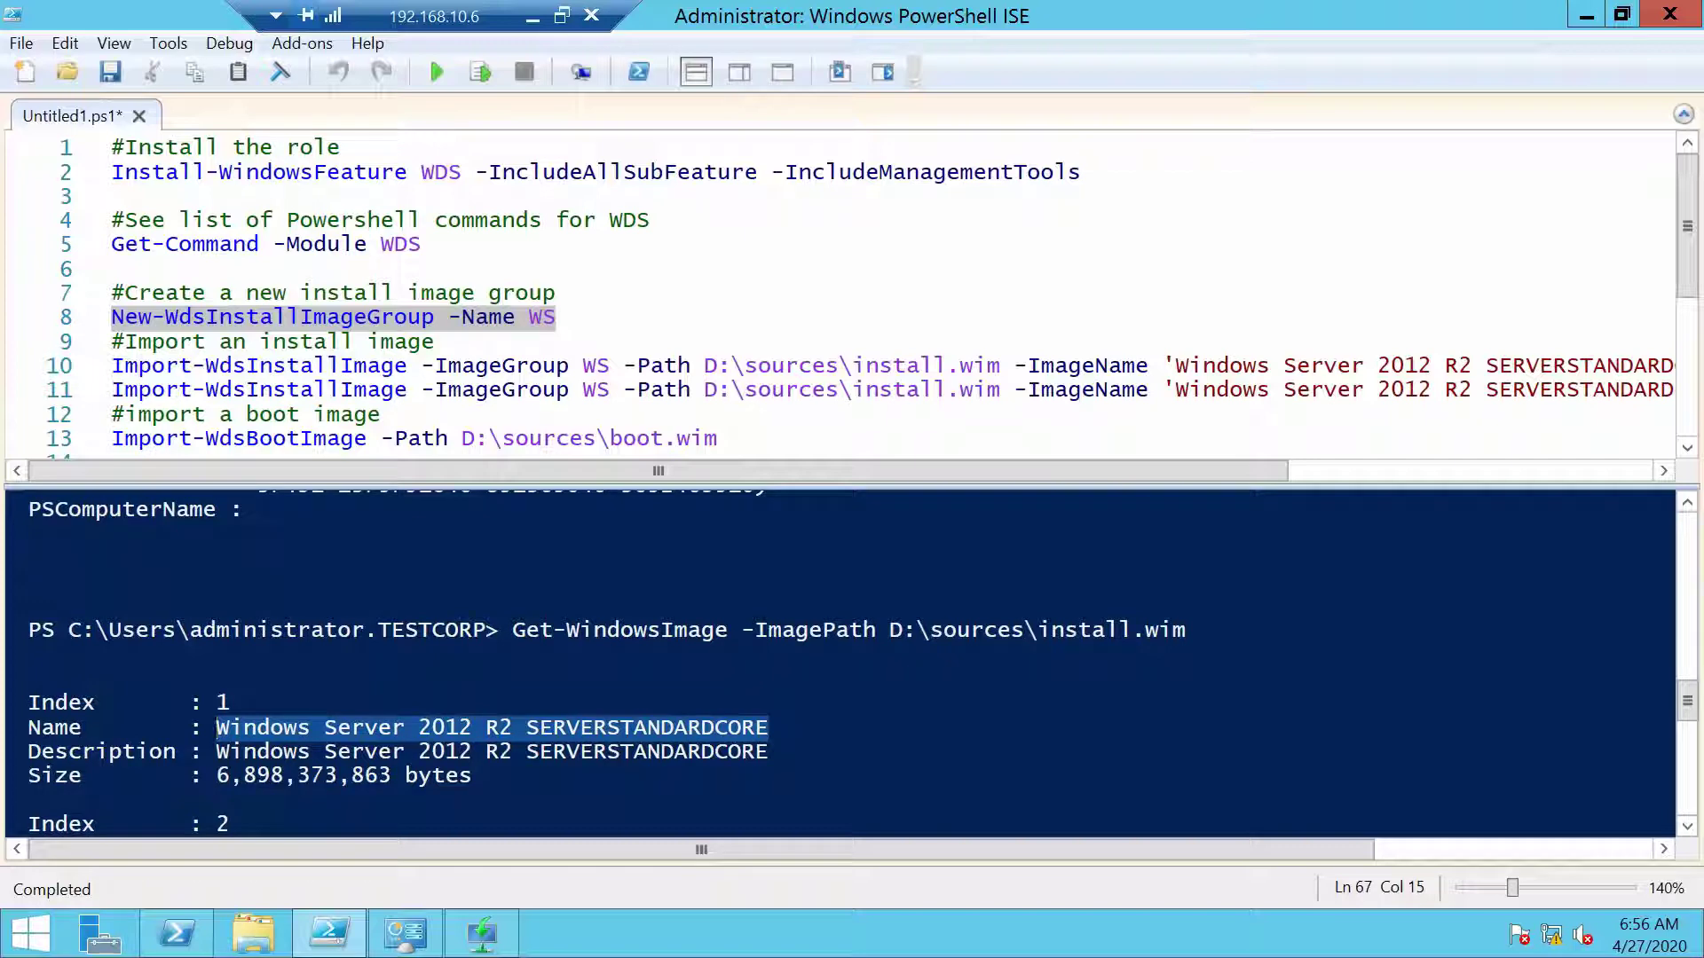
drag(1225, 471, 1429, 469)
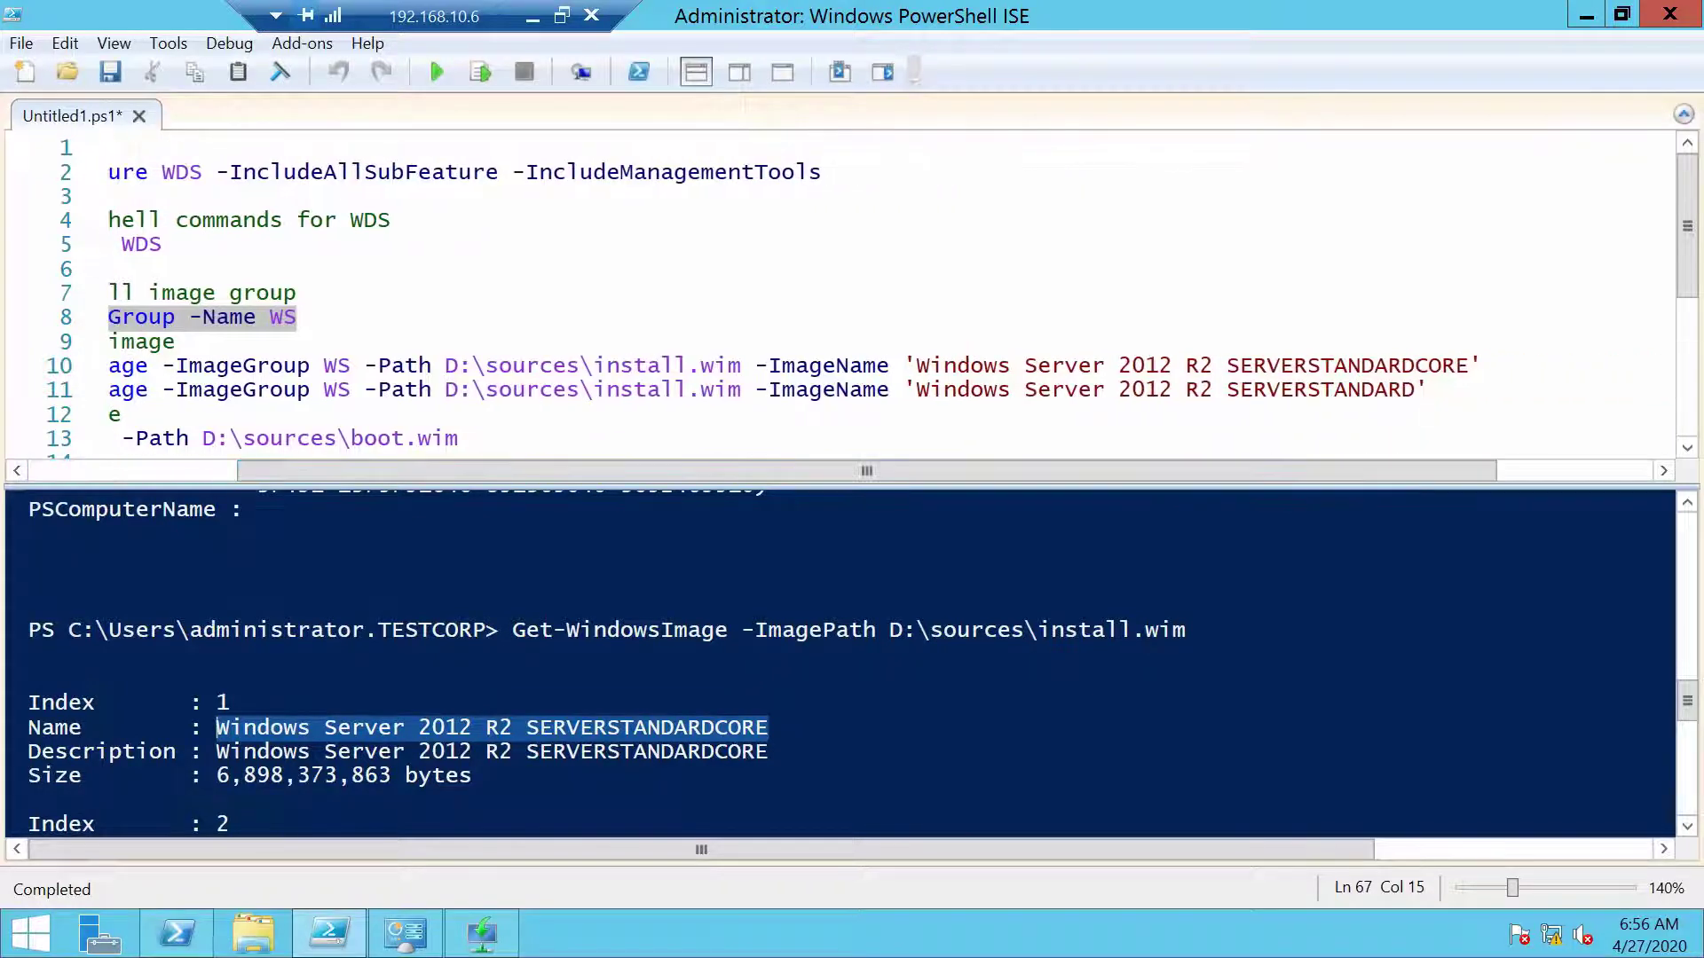
drag(1277, 472, 1069, 472)
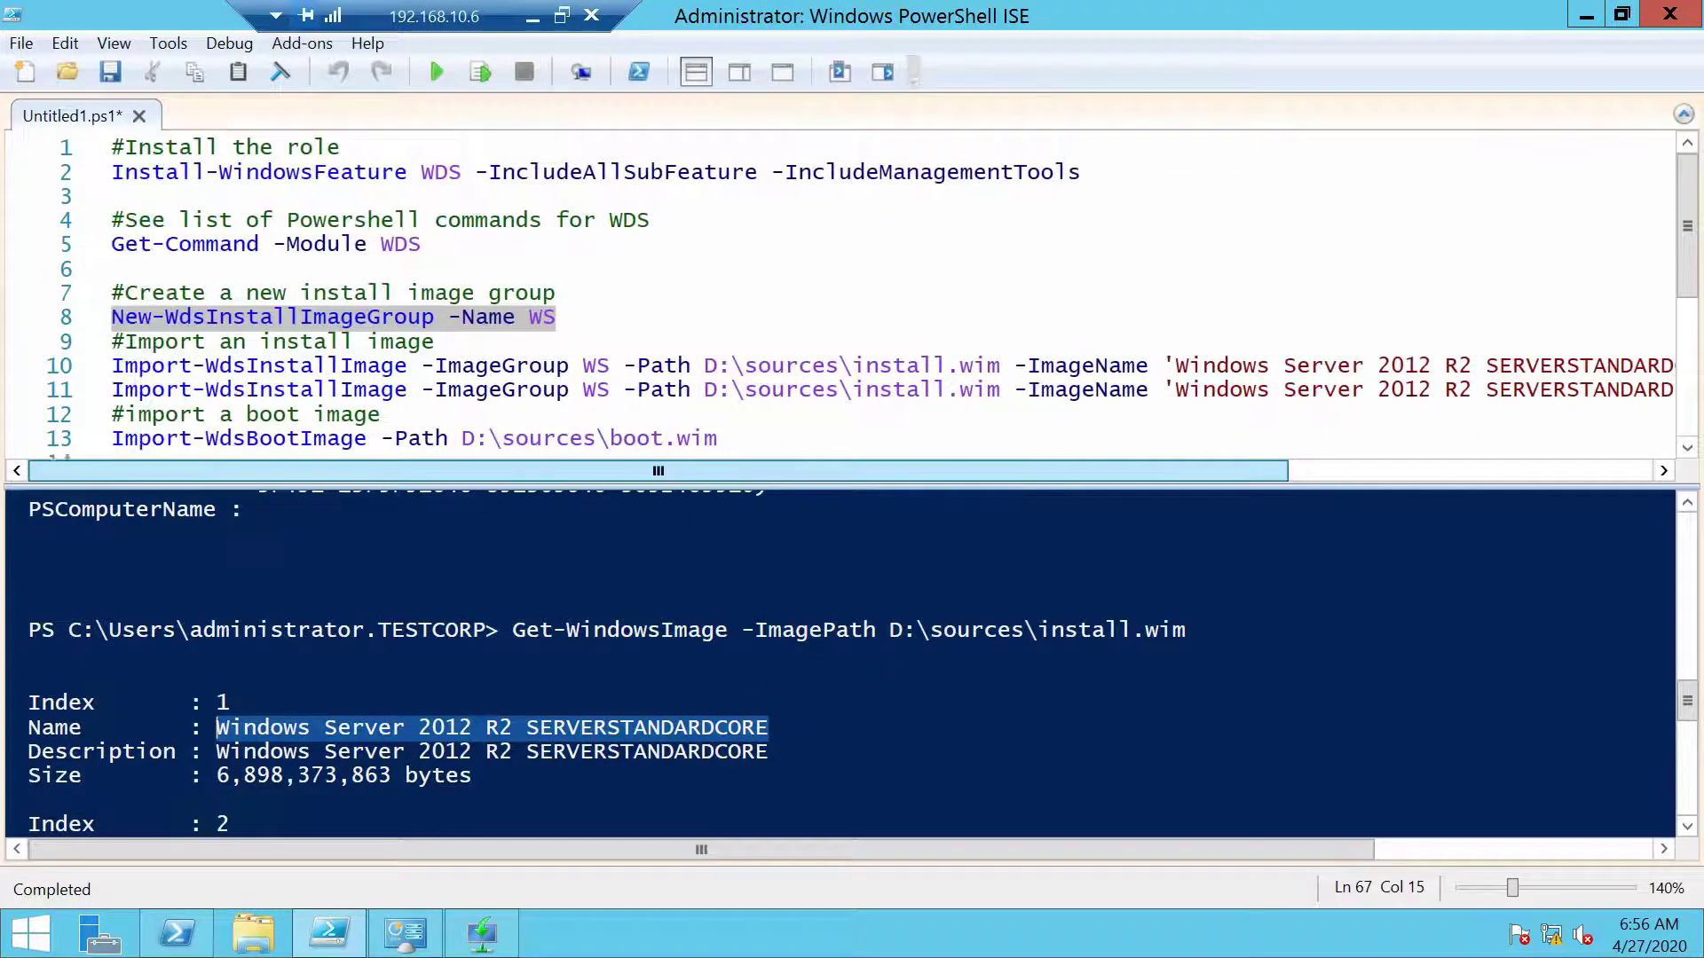
click(394, 366)
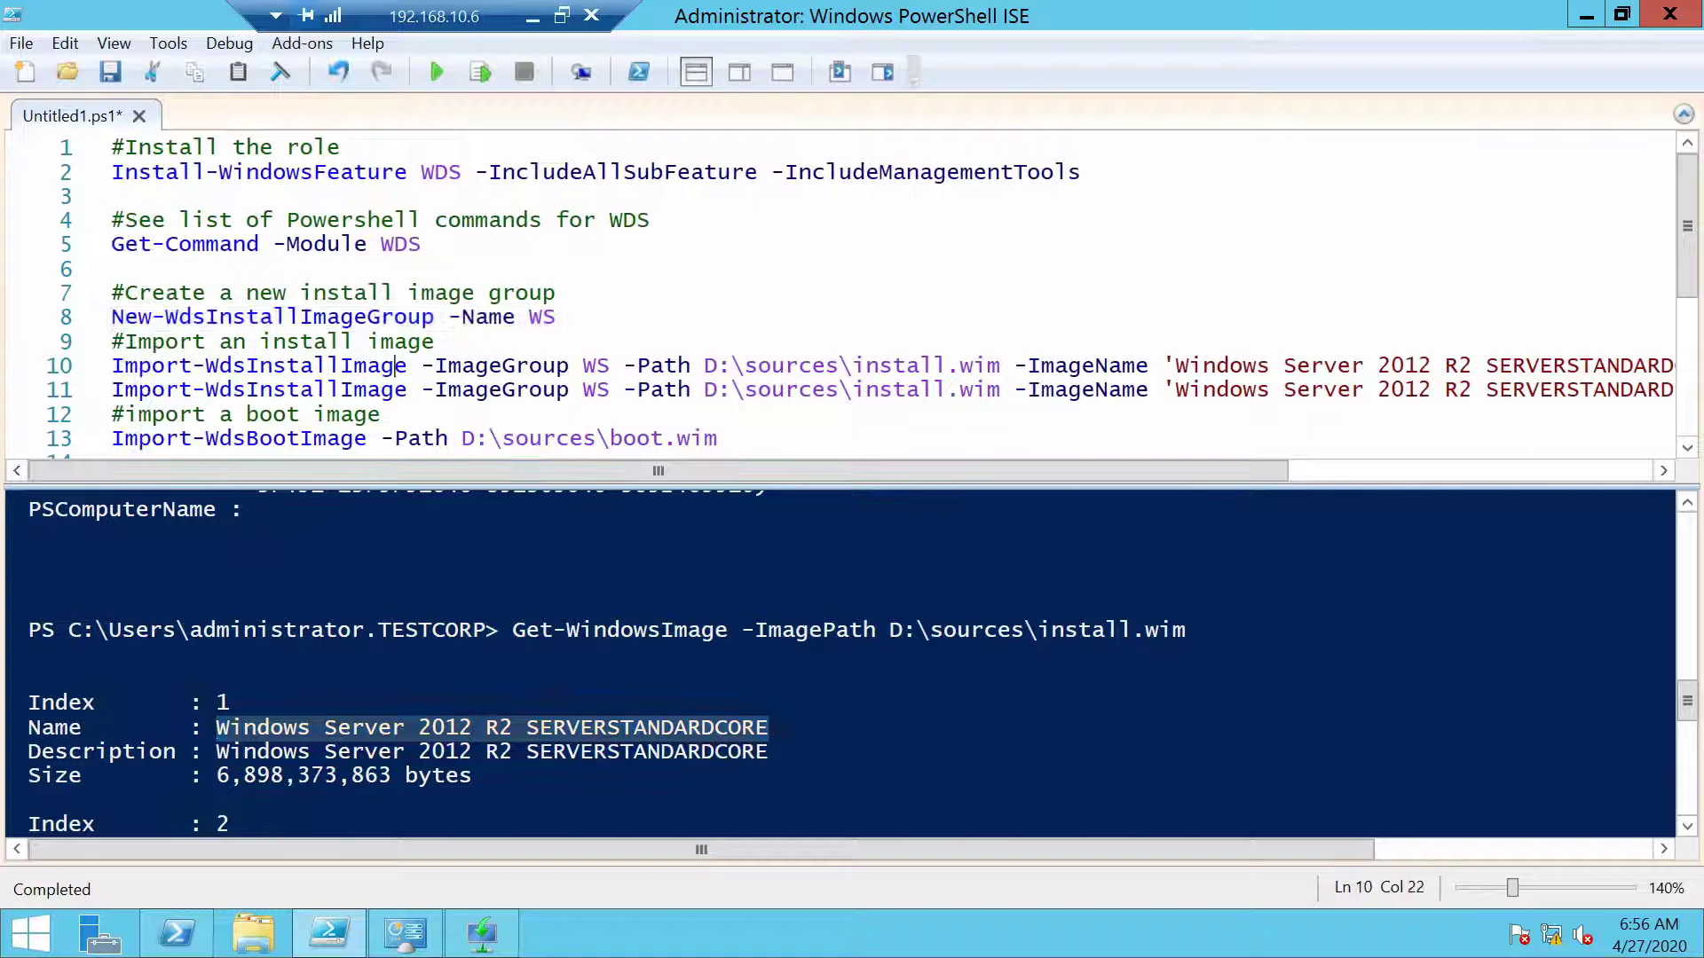
Run lines 10 and 11 to import SERVERSTANDARDCORE and SERVERSTANDARD into the WS group
click(490, 73)
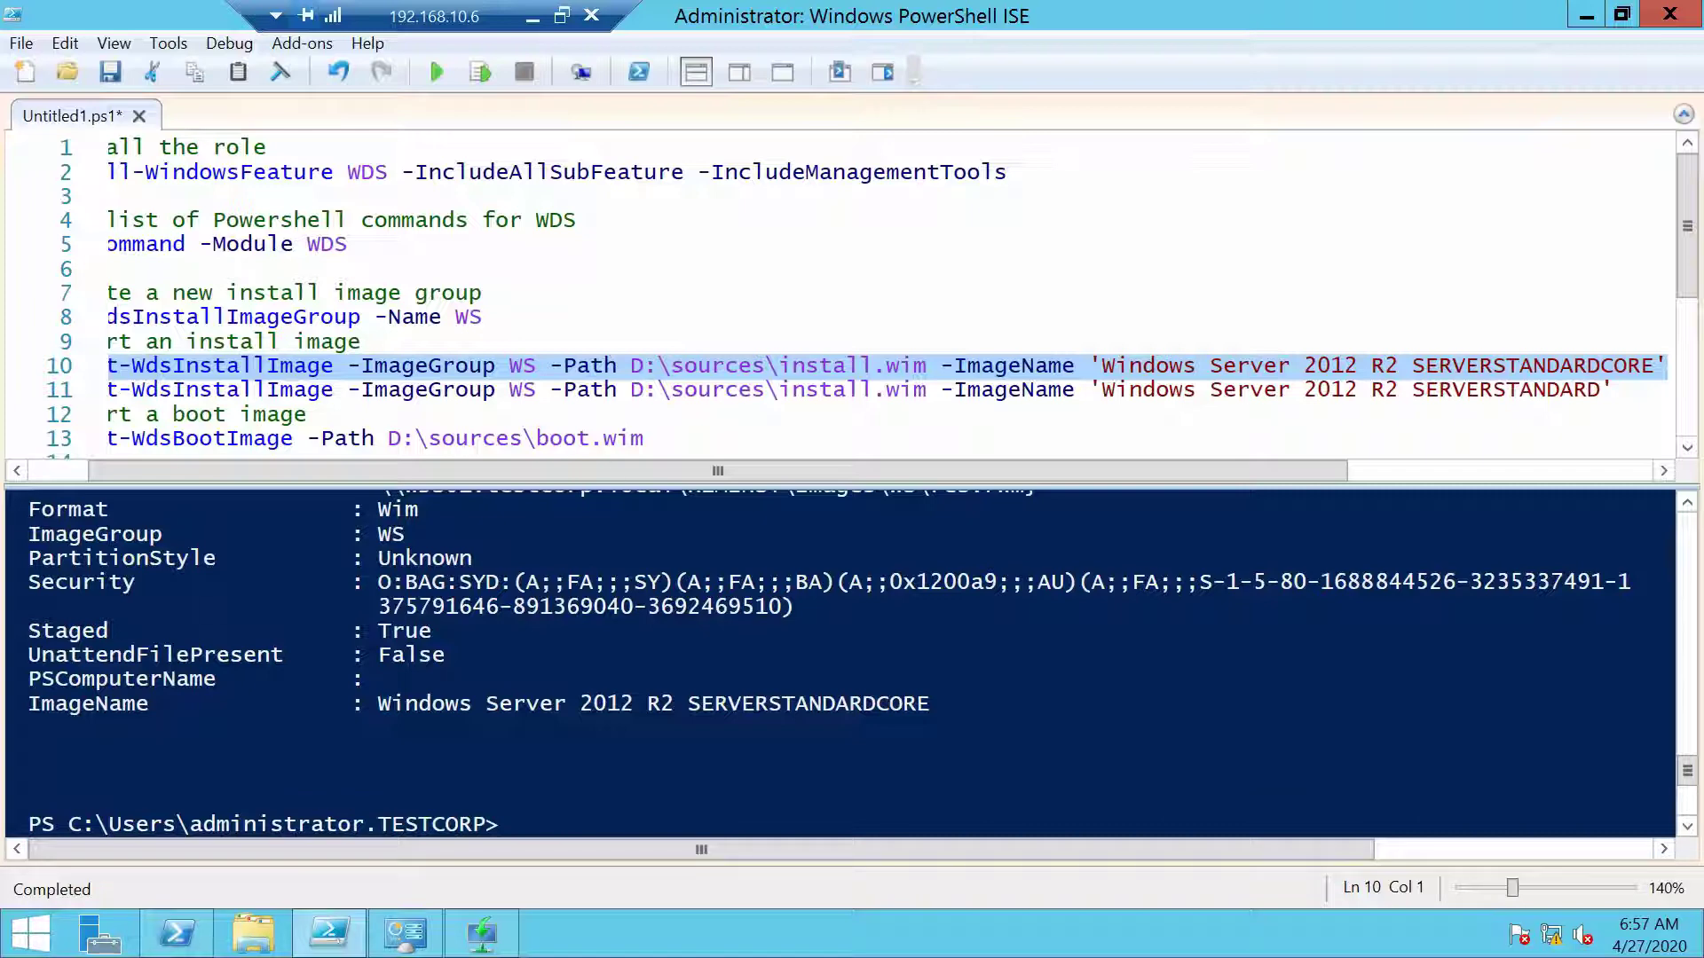
click(388, 389)
click(480, 71)
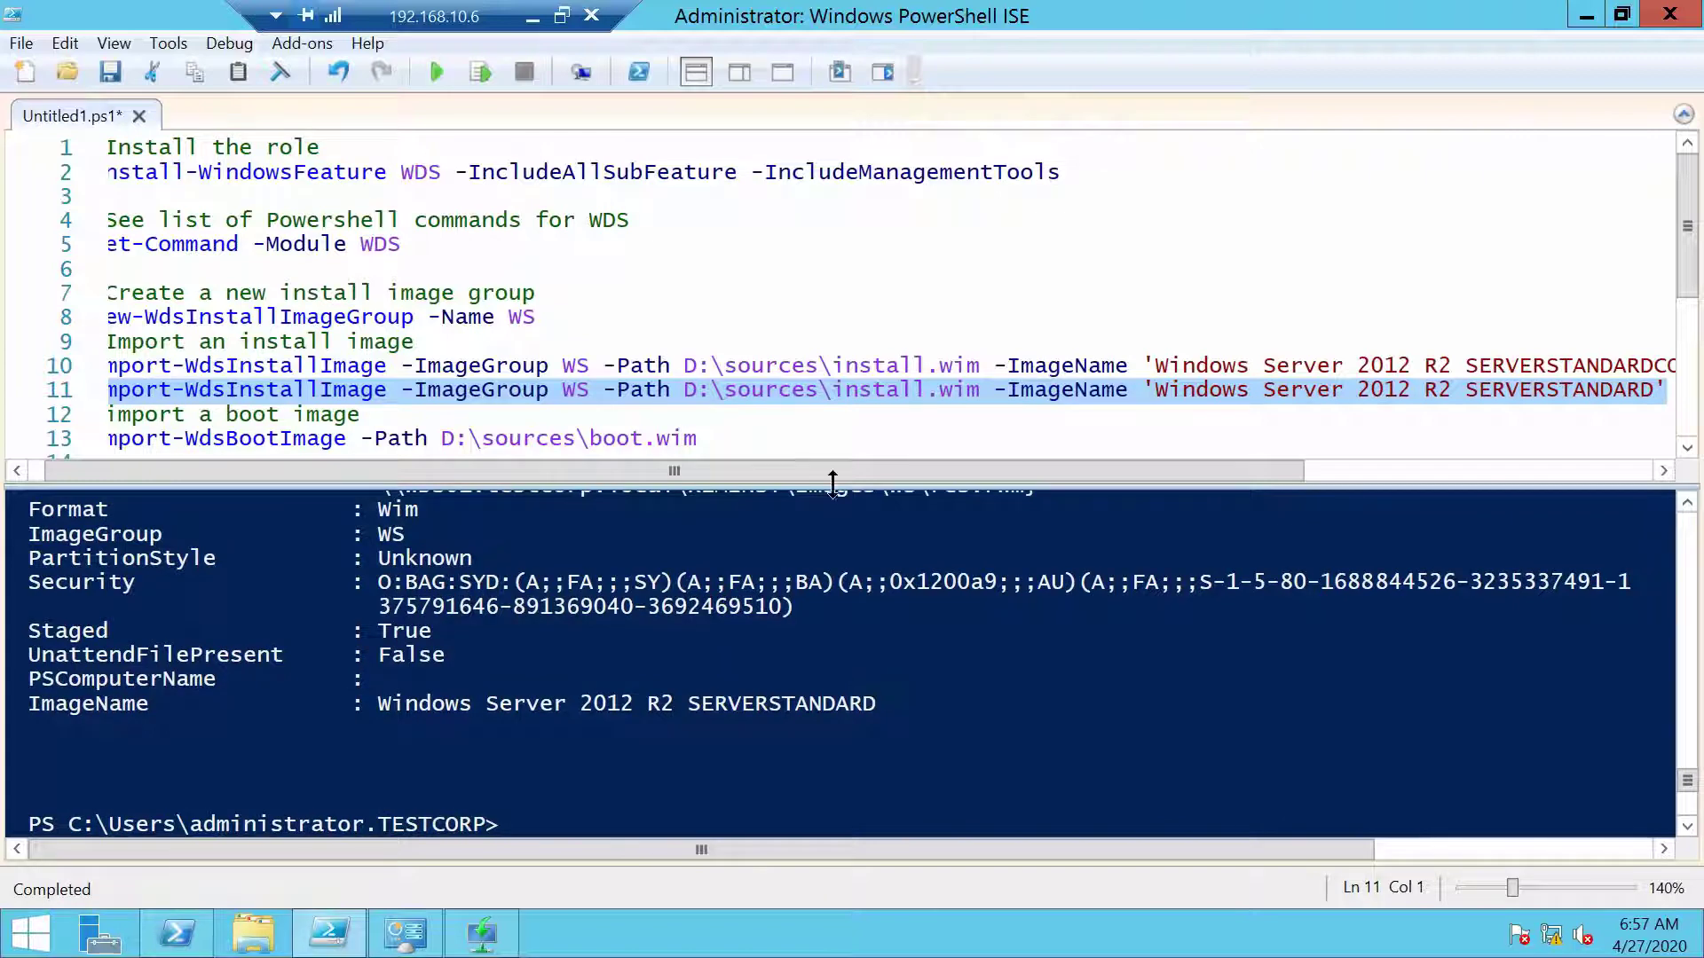
scroll(852, 293, down, 1)
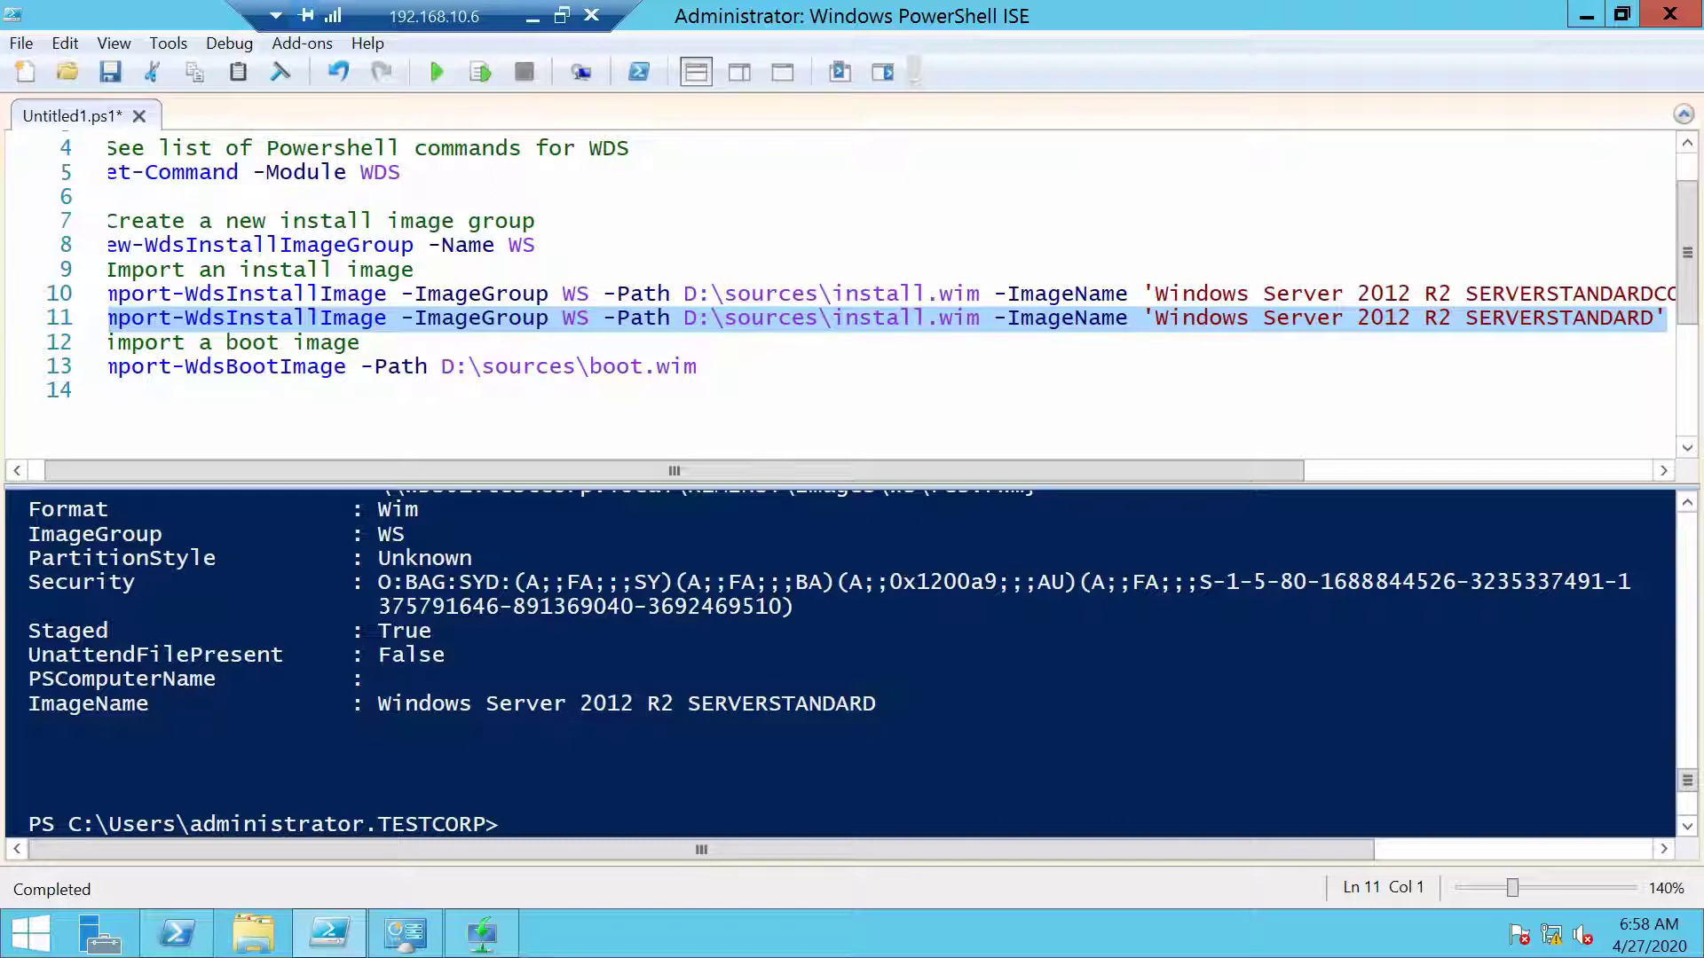
Run line 13's Import-WdsBootImage to import D:\sources\boot.wim, then return to the WDS console
drag(1141, 479, 1426, 471)
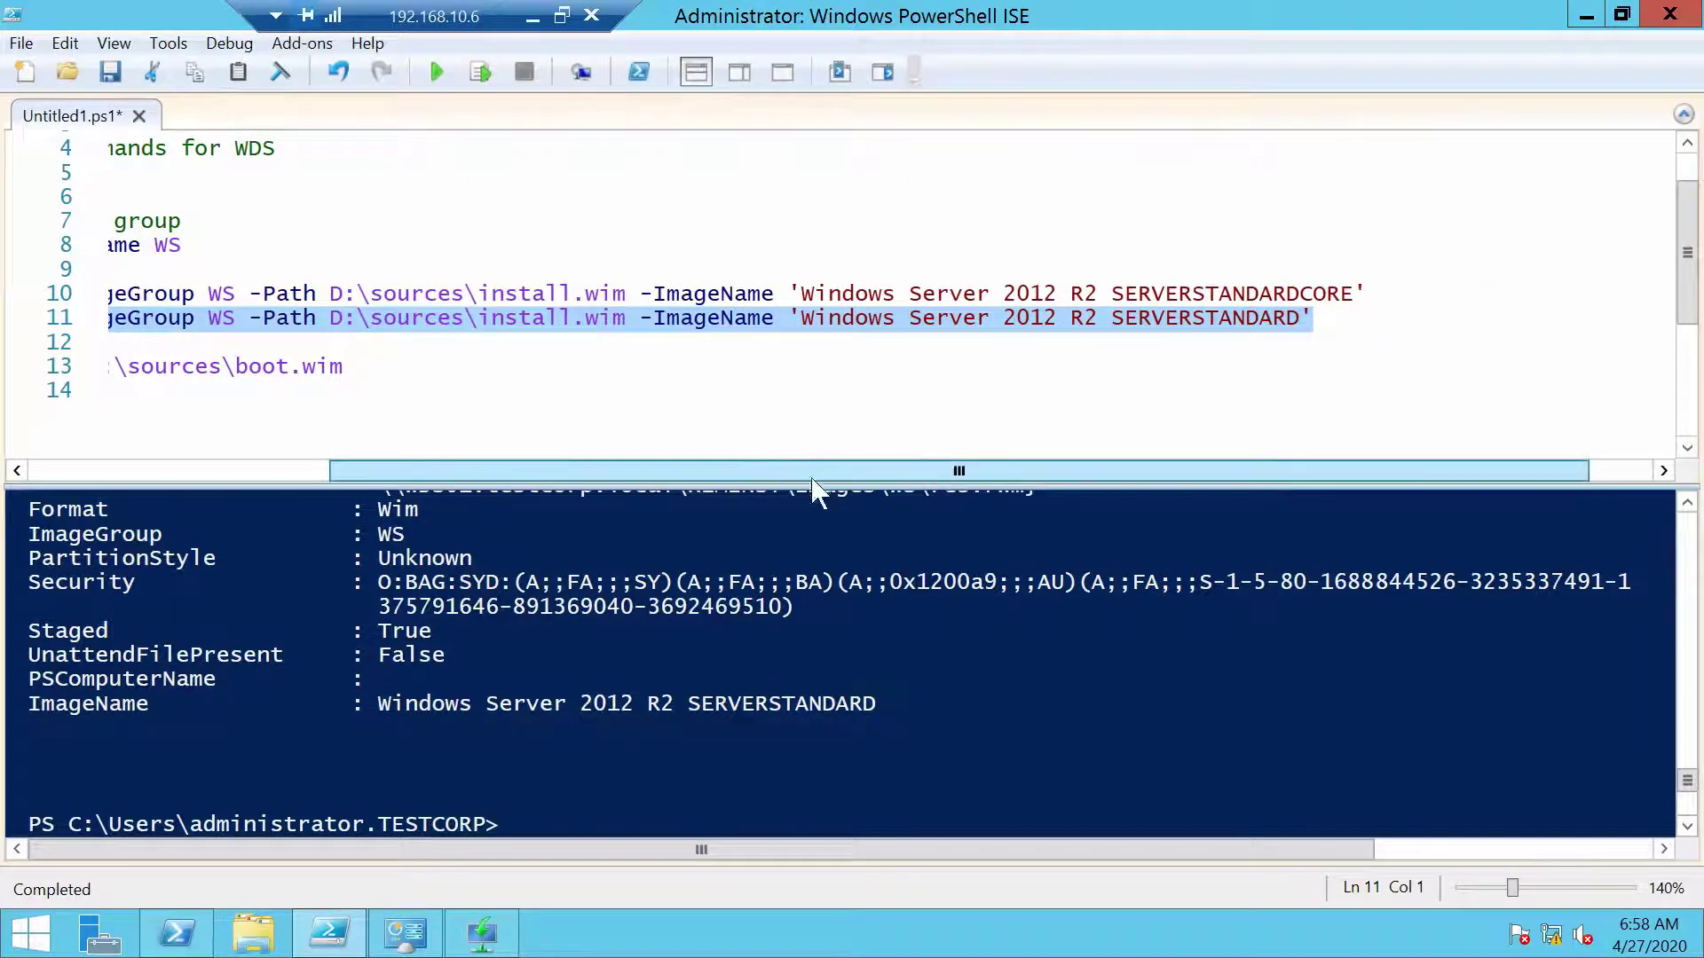
drag(812, 479, 509, 479)
click(396, 367)
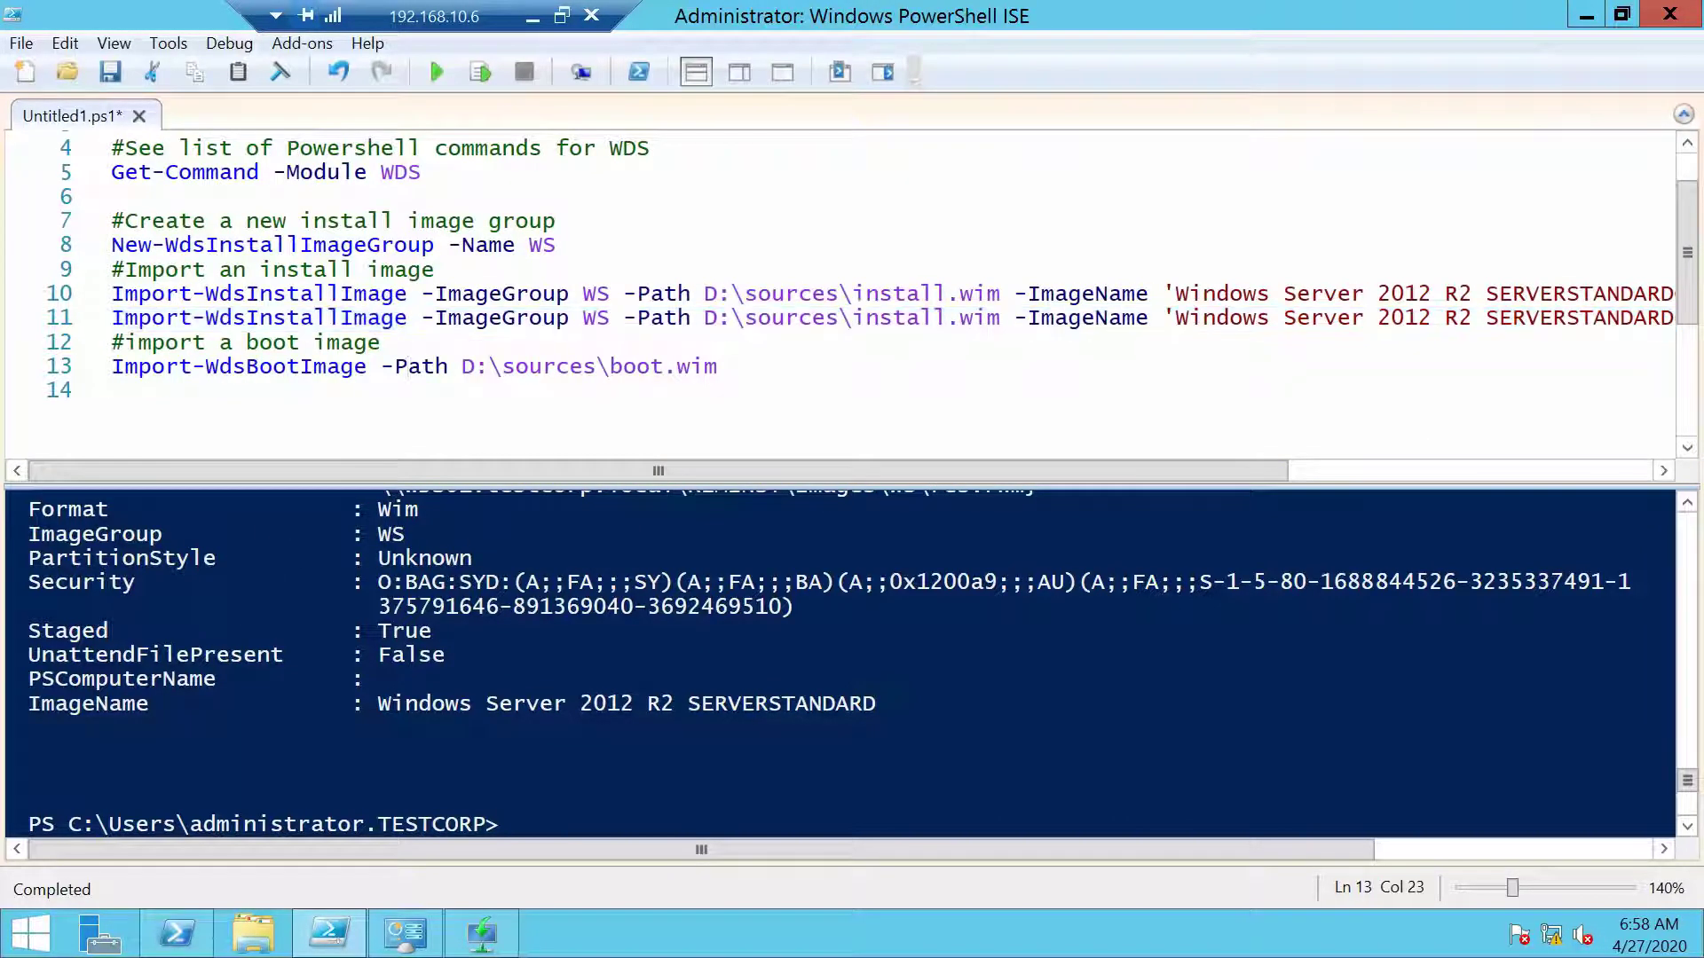
click(480, 72)
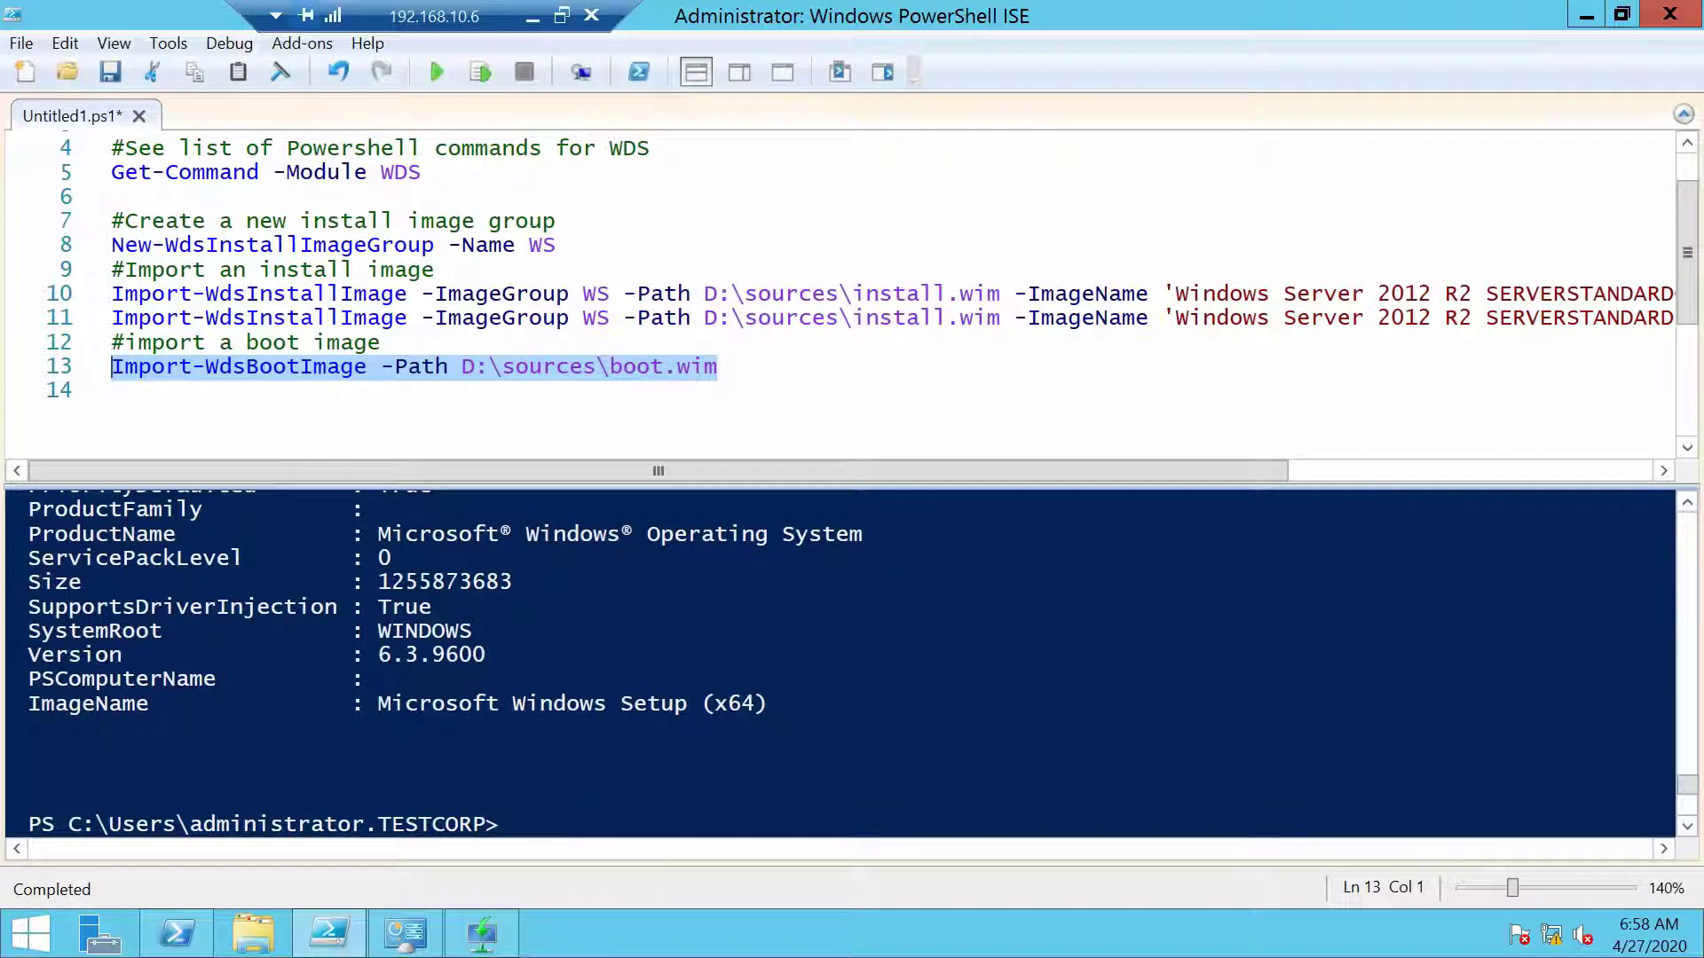
click(462, 931)
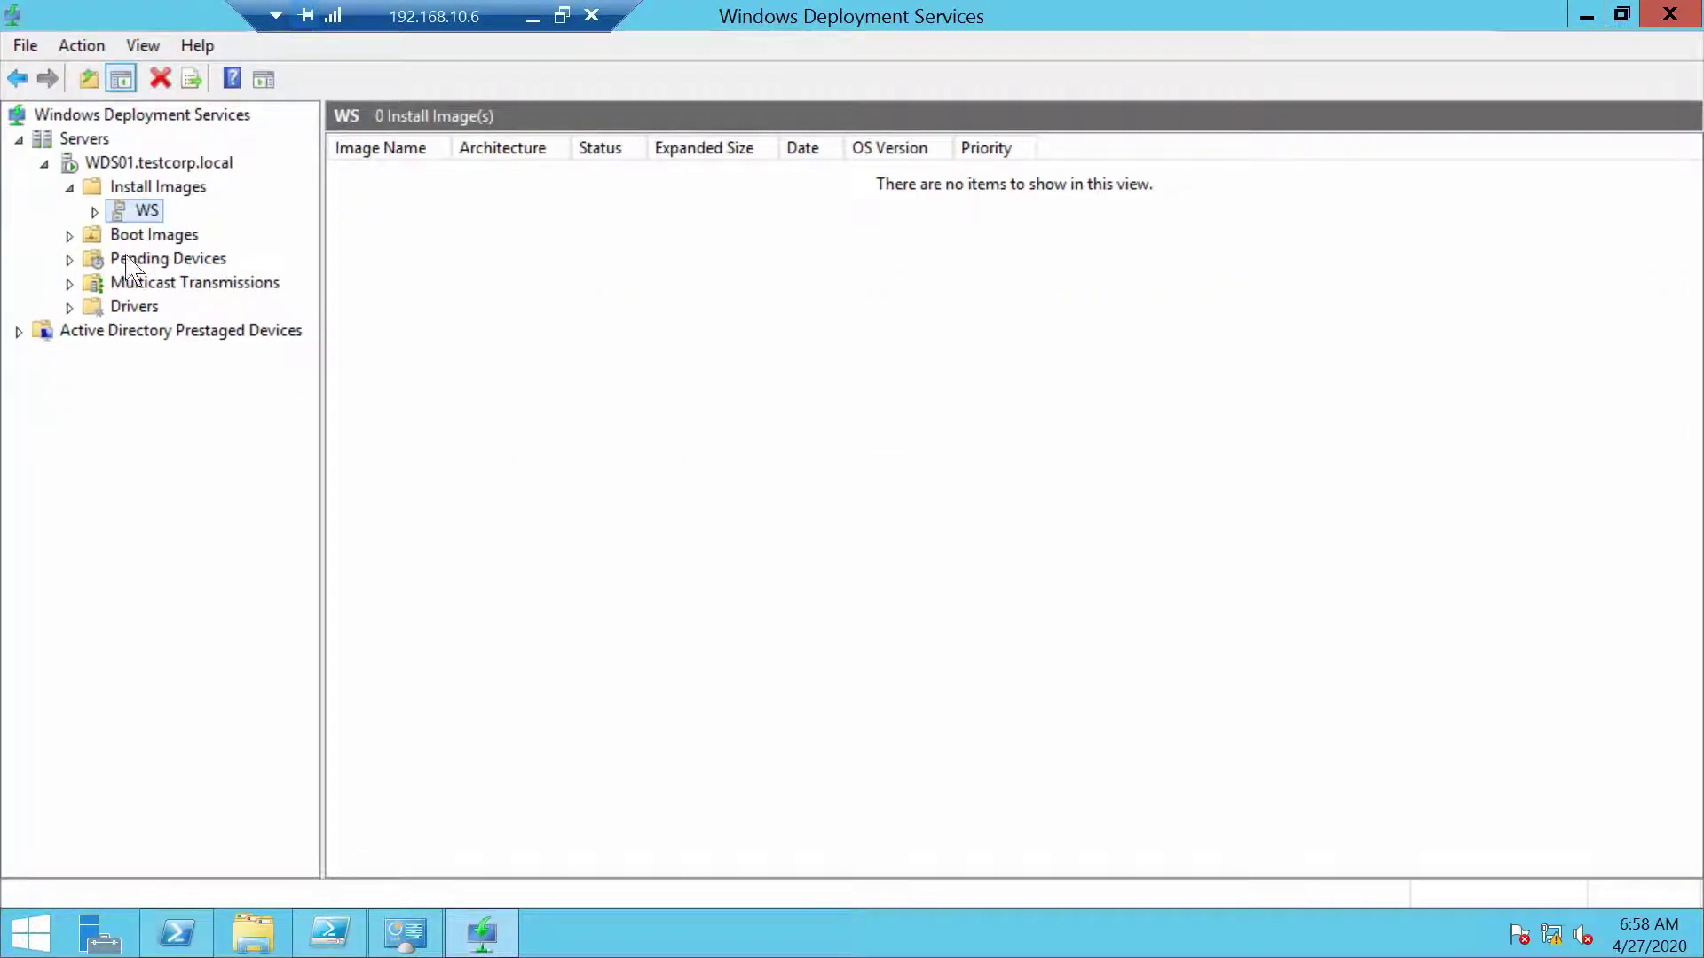
Check the imported boot image's full name and what the WS install image group contains
click(155, 235)
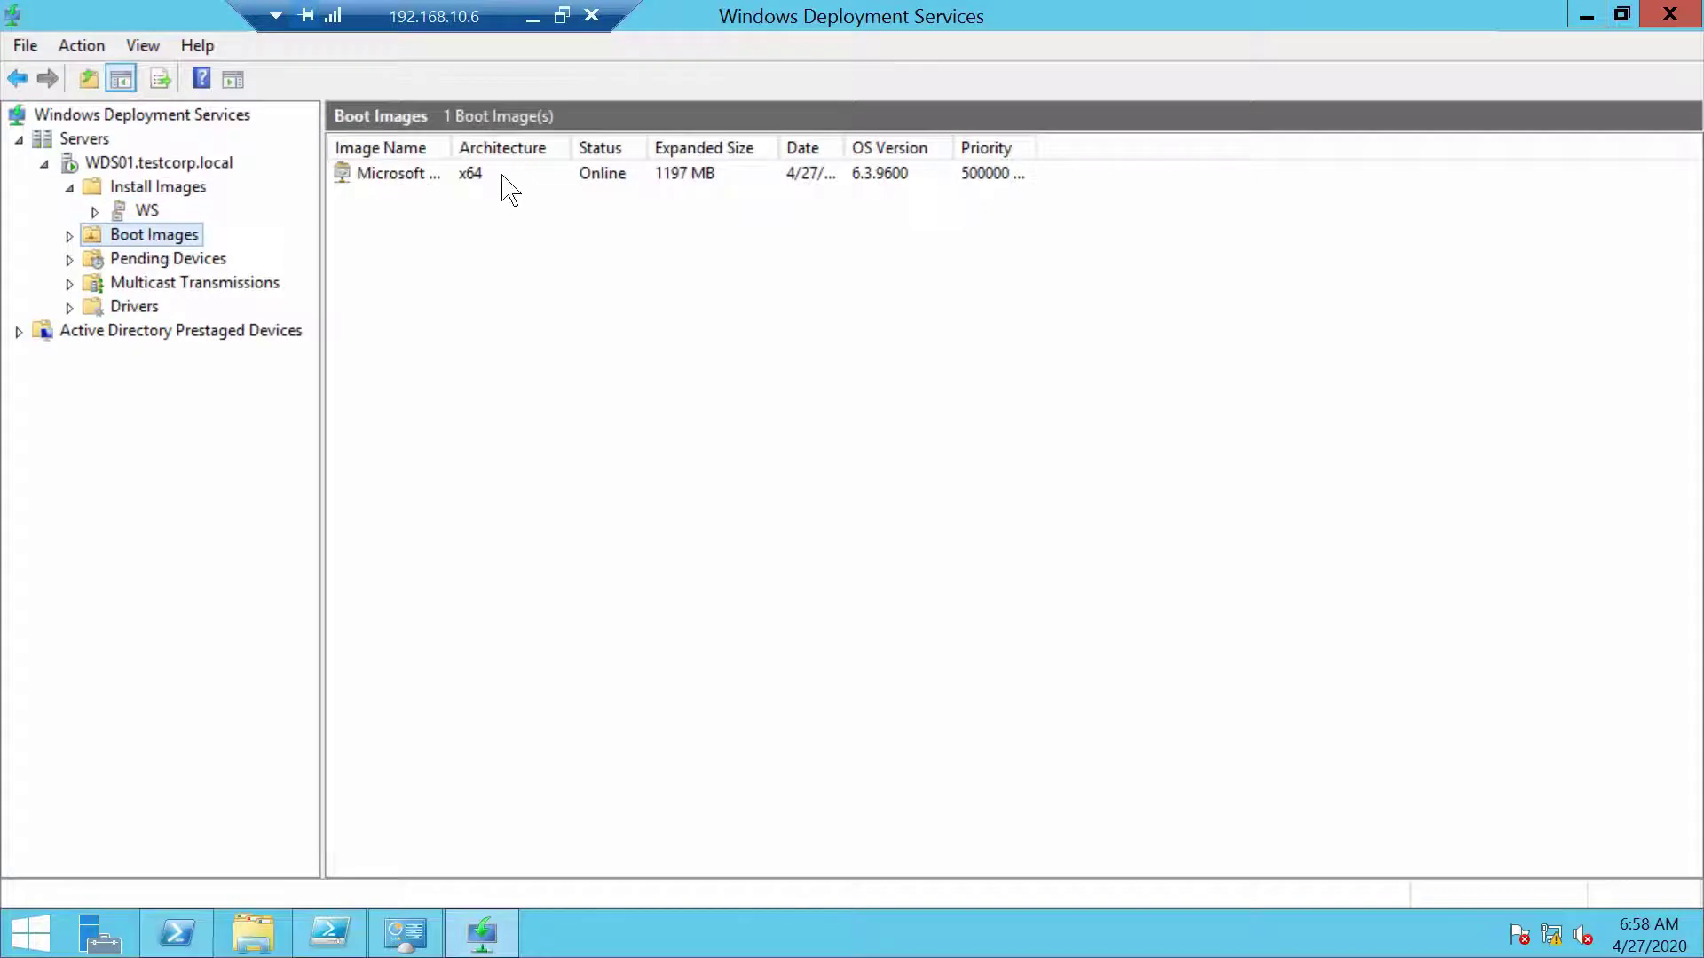
drag(450, 147, 756, 151)
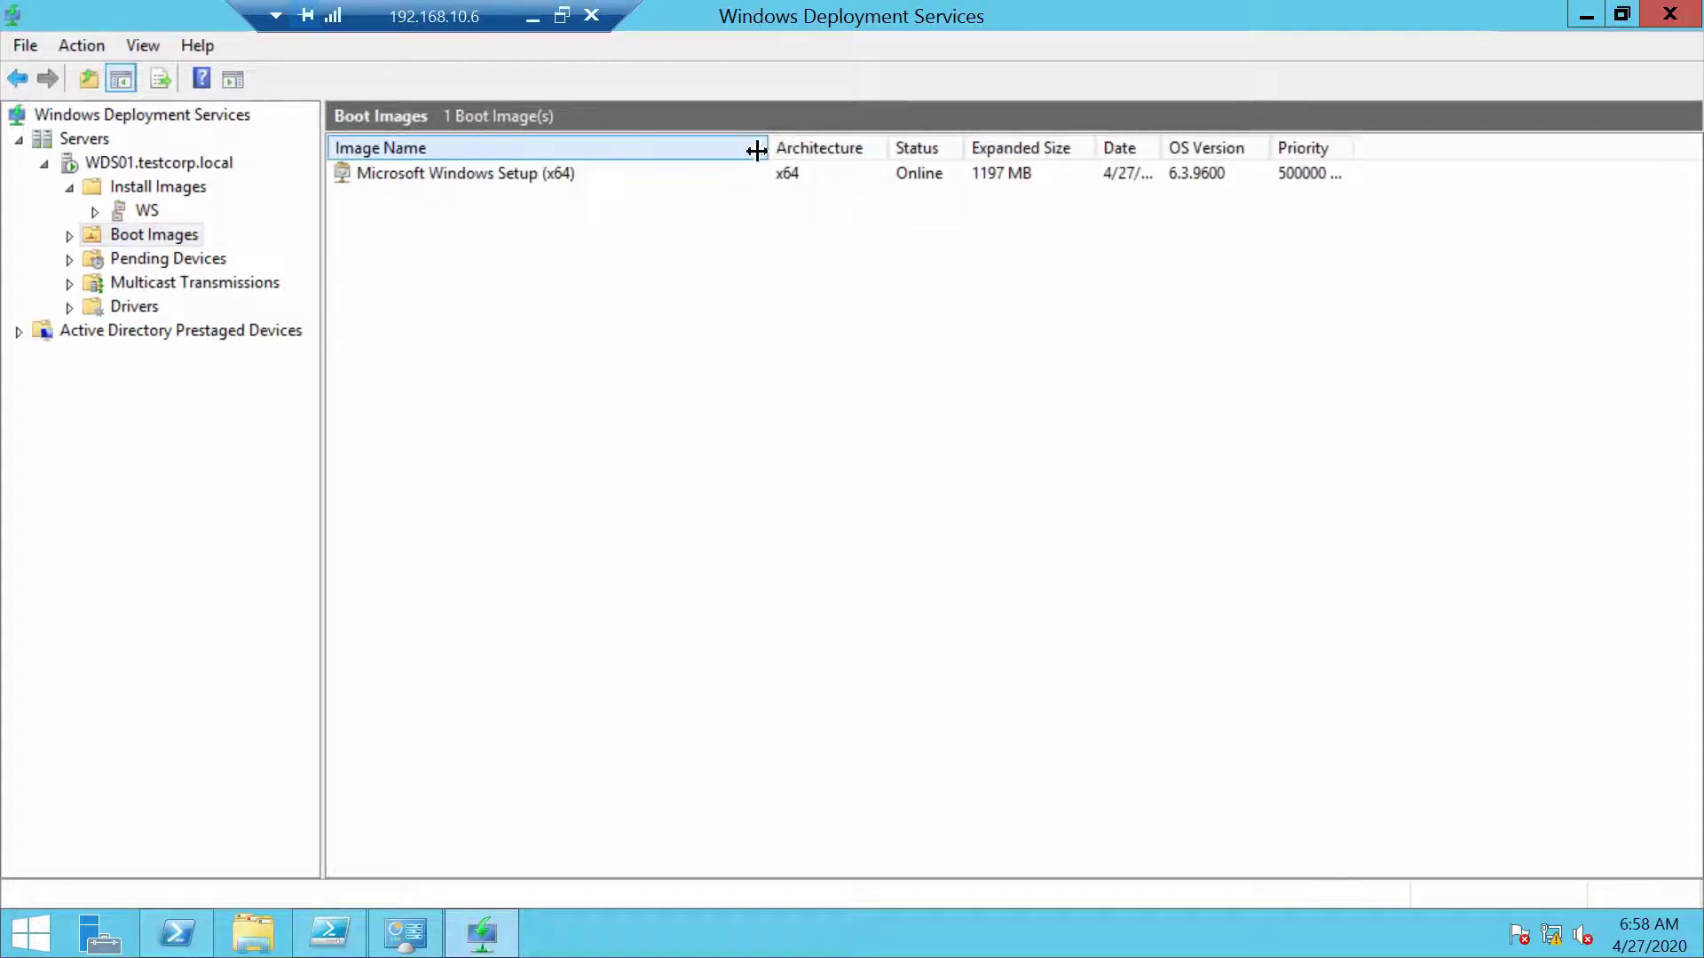
click(144, 215)
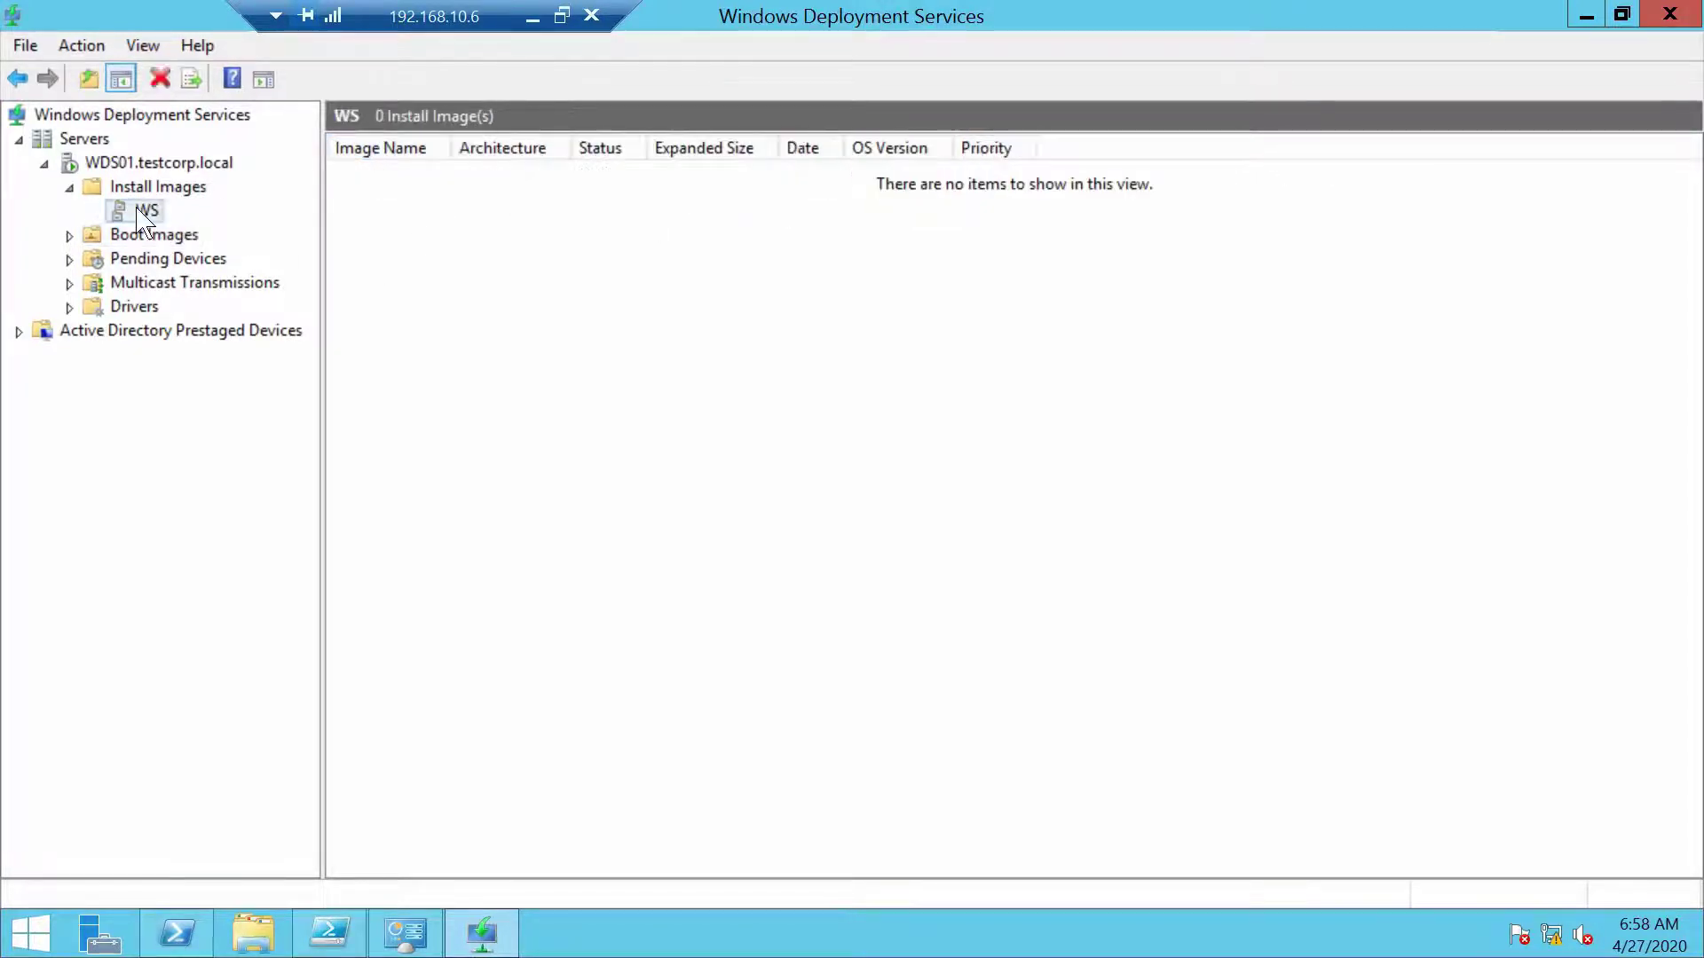
Close the WDS console and pin its Administrative Tools shortcut to Start
click(1690, 11)
click(27, 933)
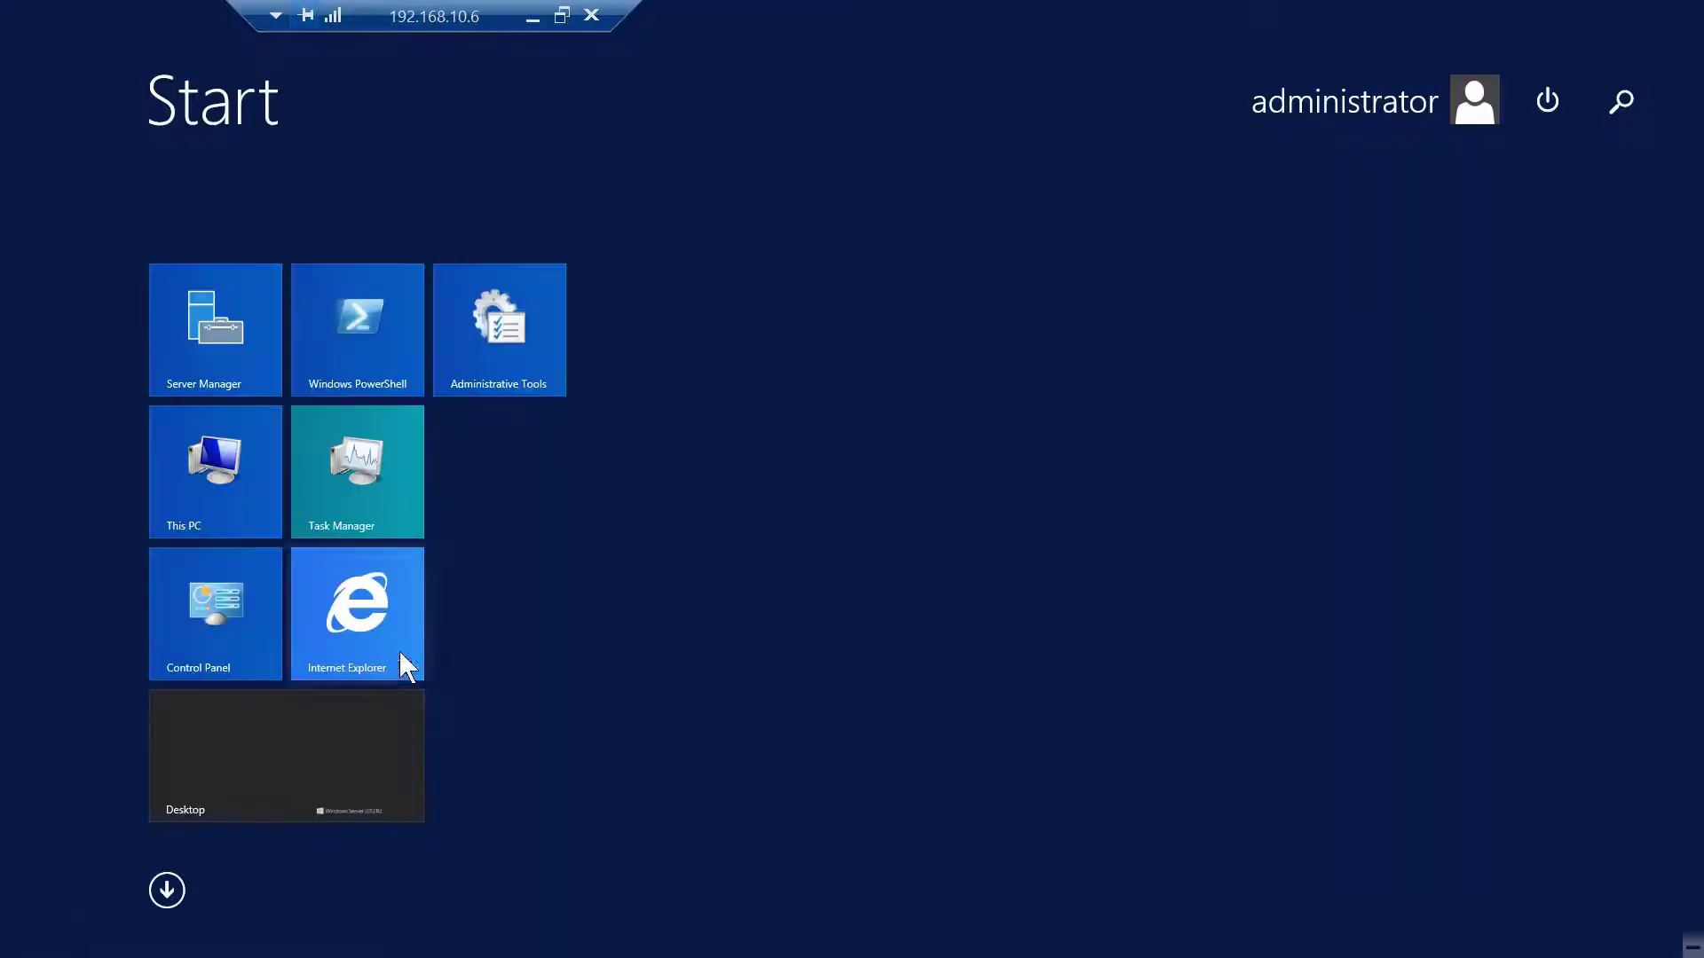
click(517, 382)
right_click(788, 520)
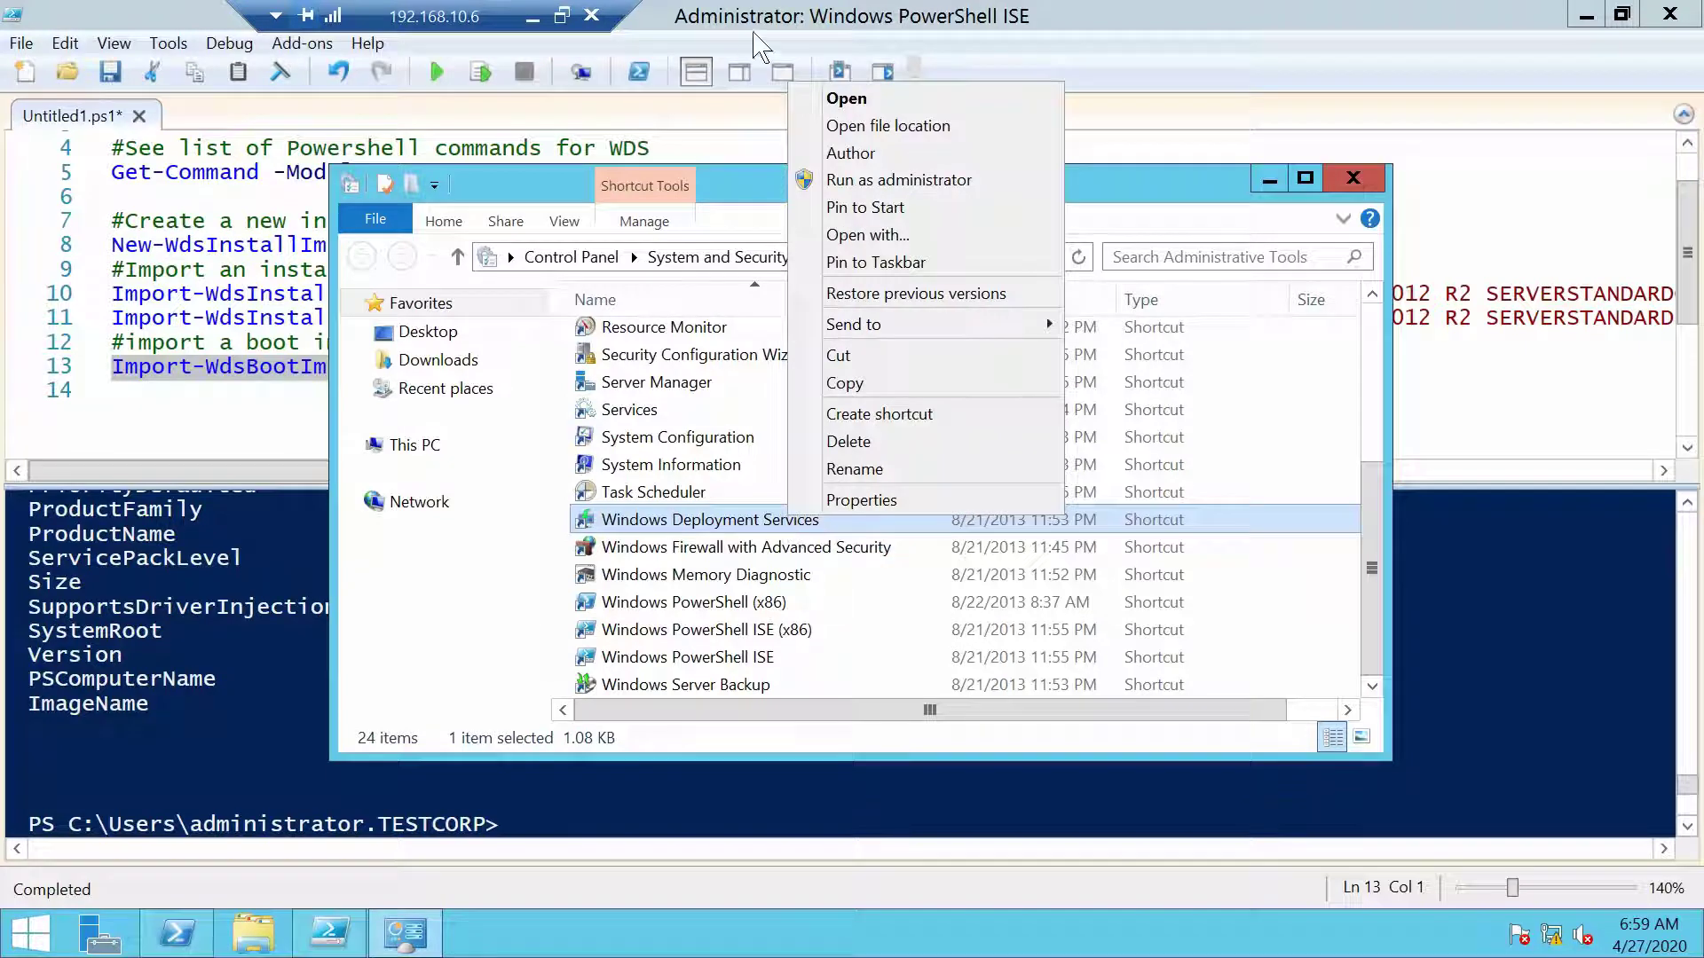
click(929, 210)
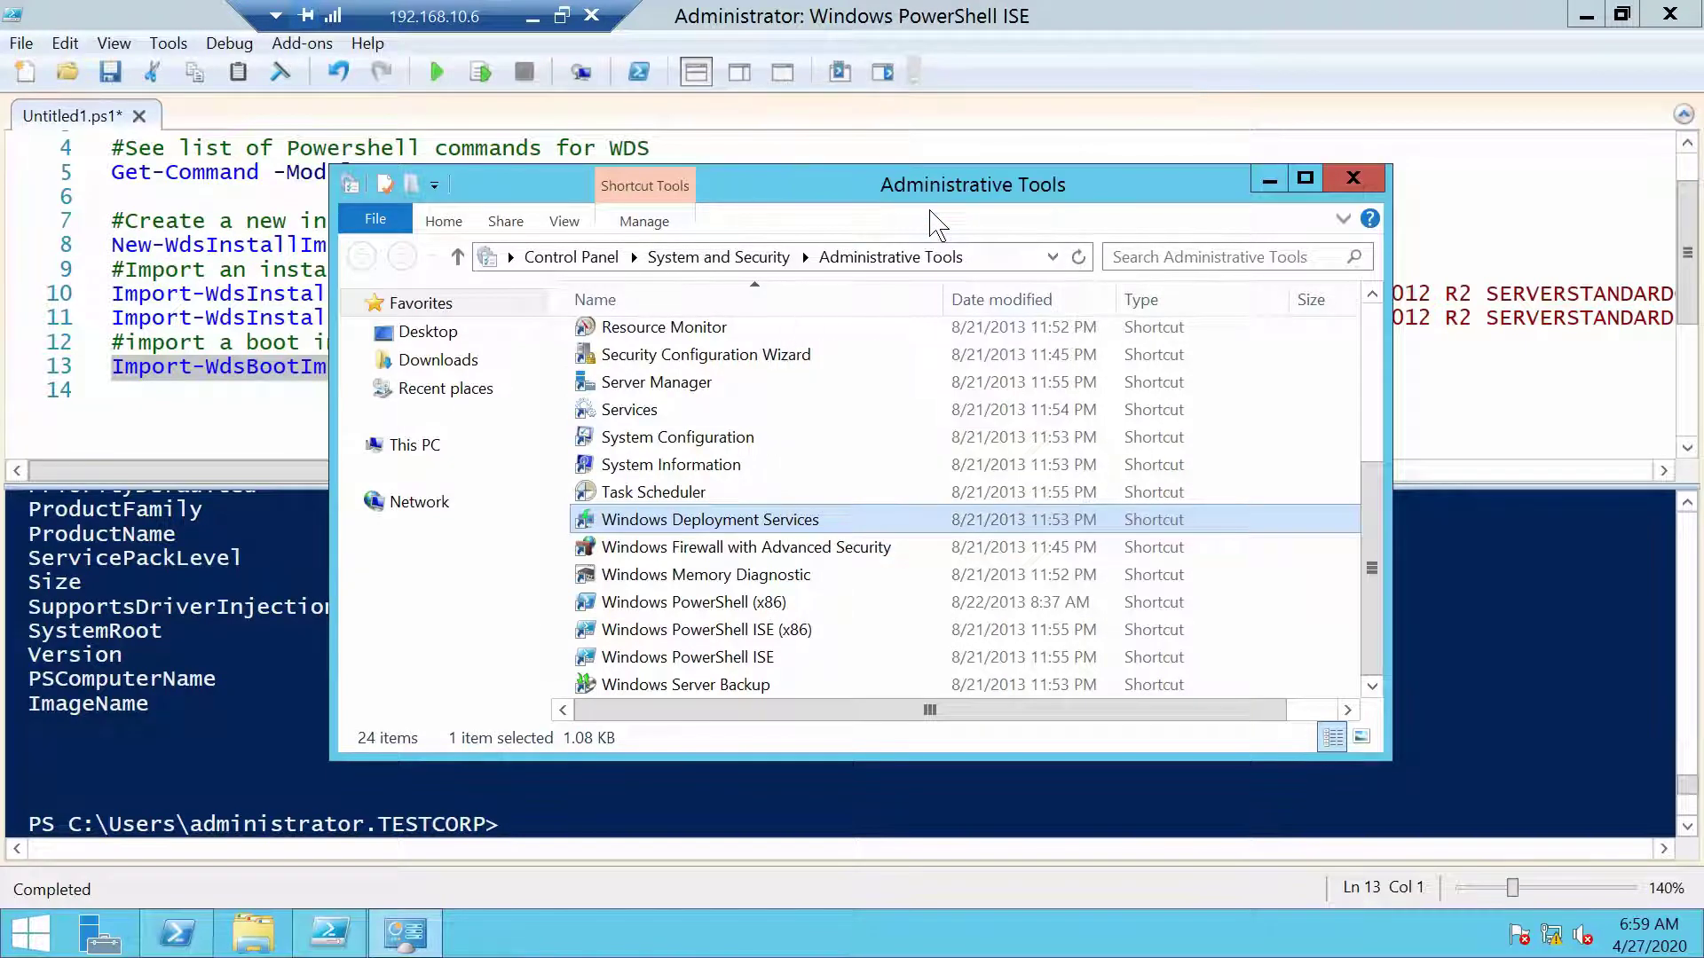
Relaunch WDS from Start and expand WDS01 > Install Images > WS to show both install images
key(super)
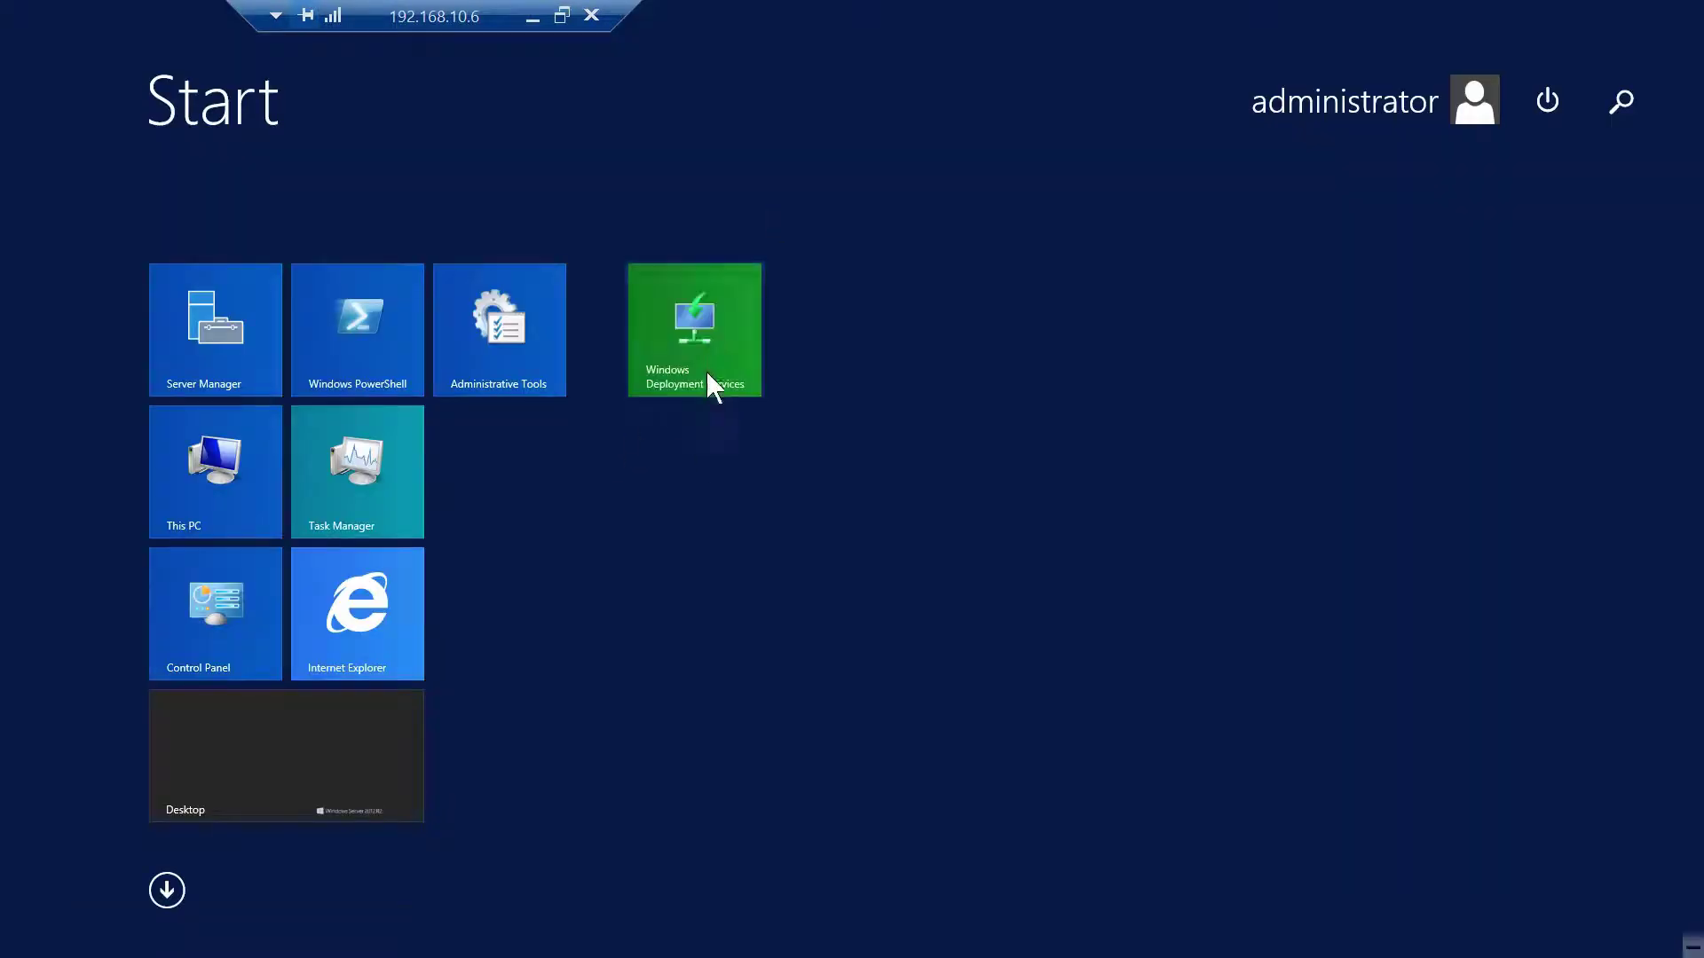
click(711, 385)
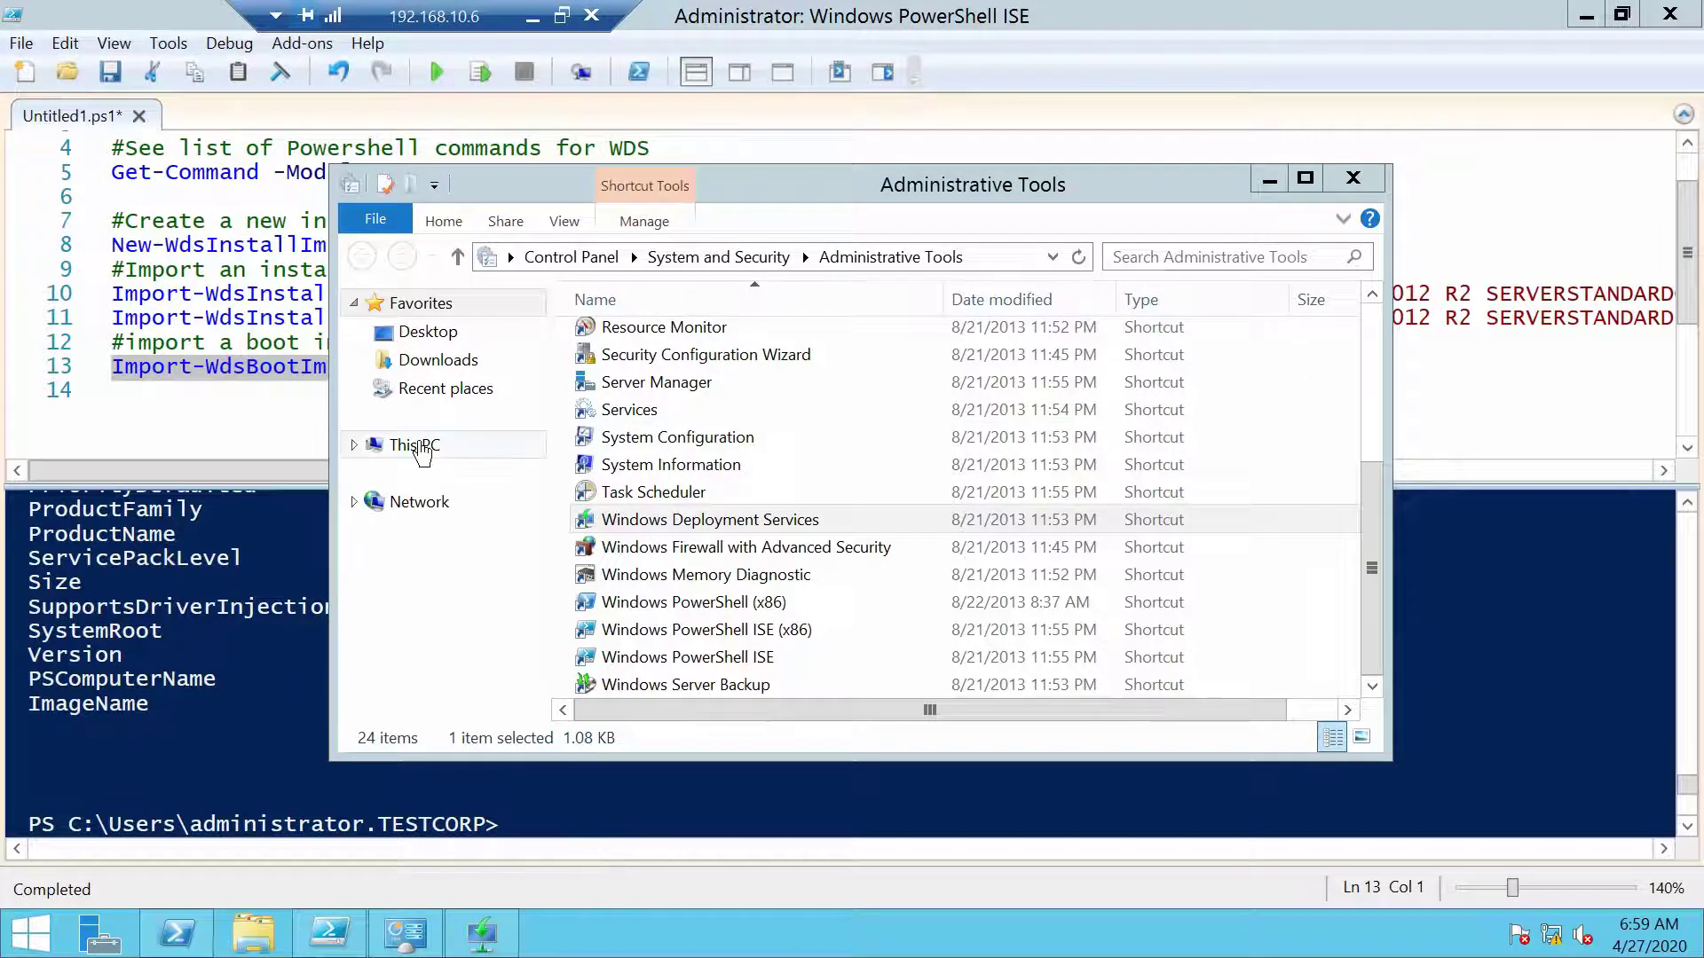
click(484, 933)
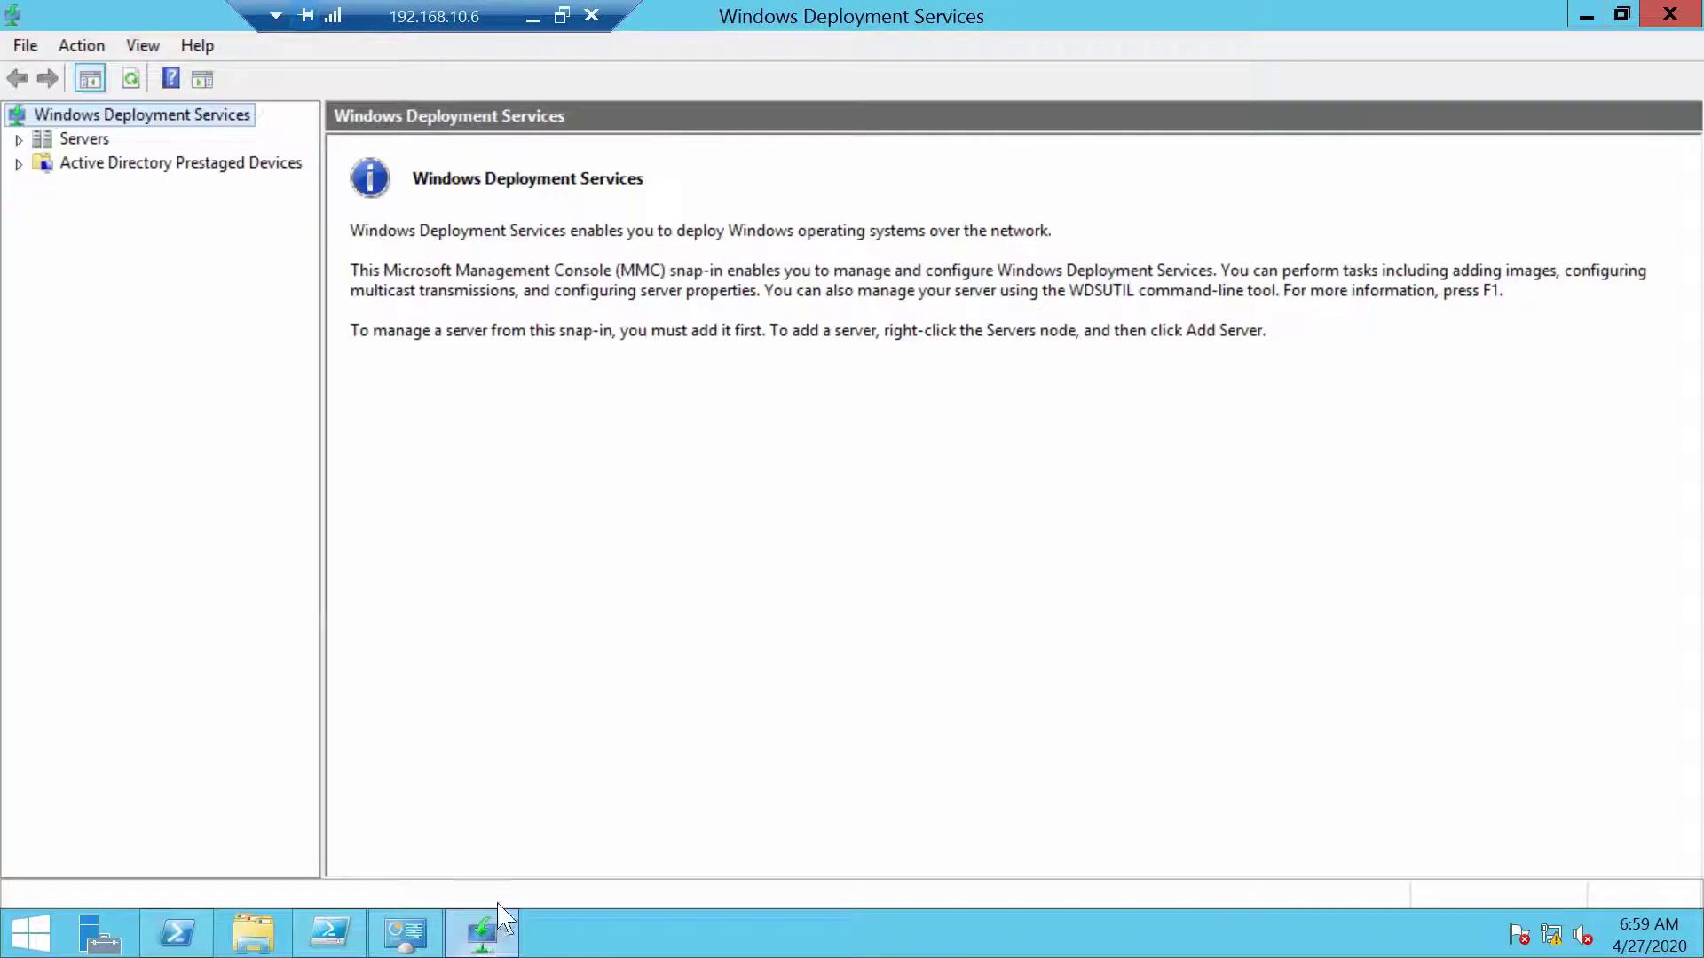
click(89, 140)
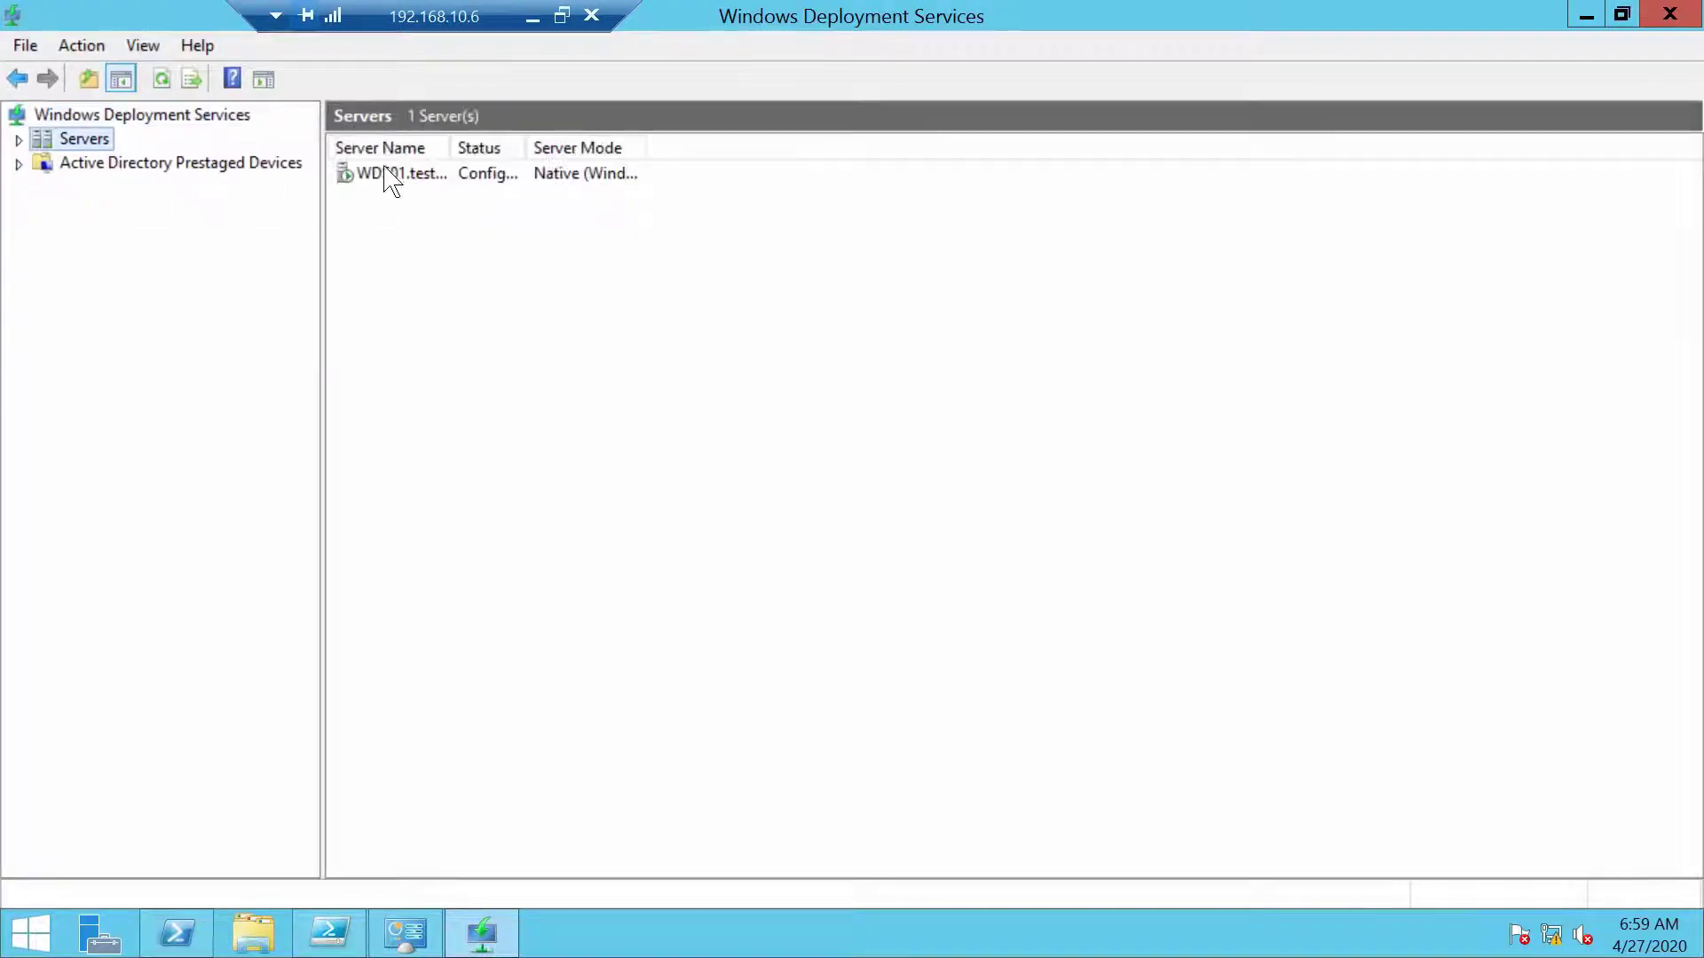
double_click(385, 174)
double_click(395, 176)
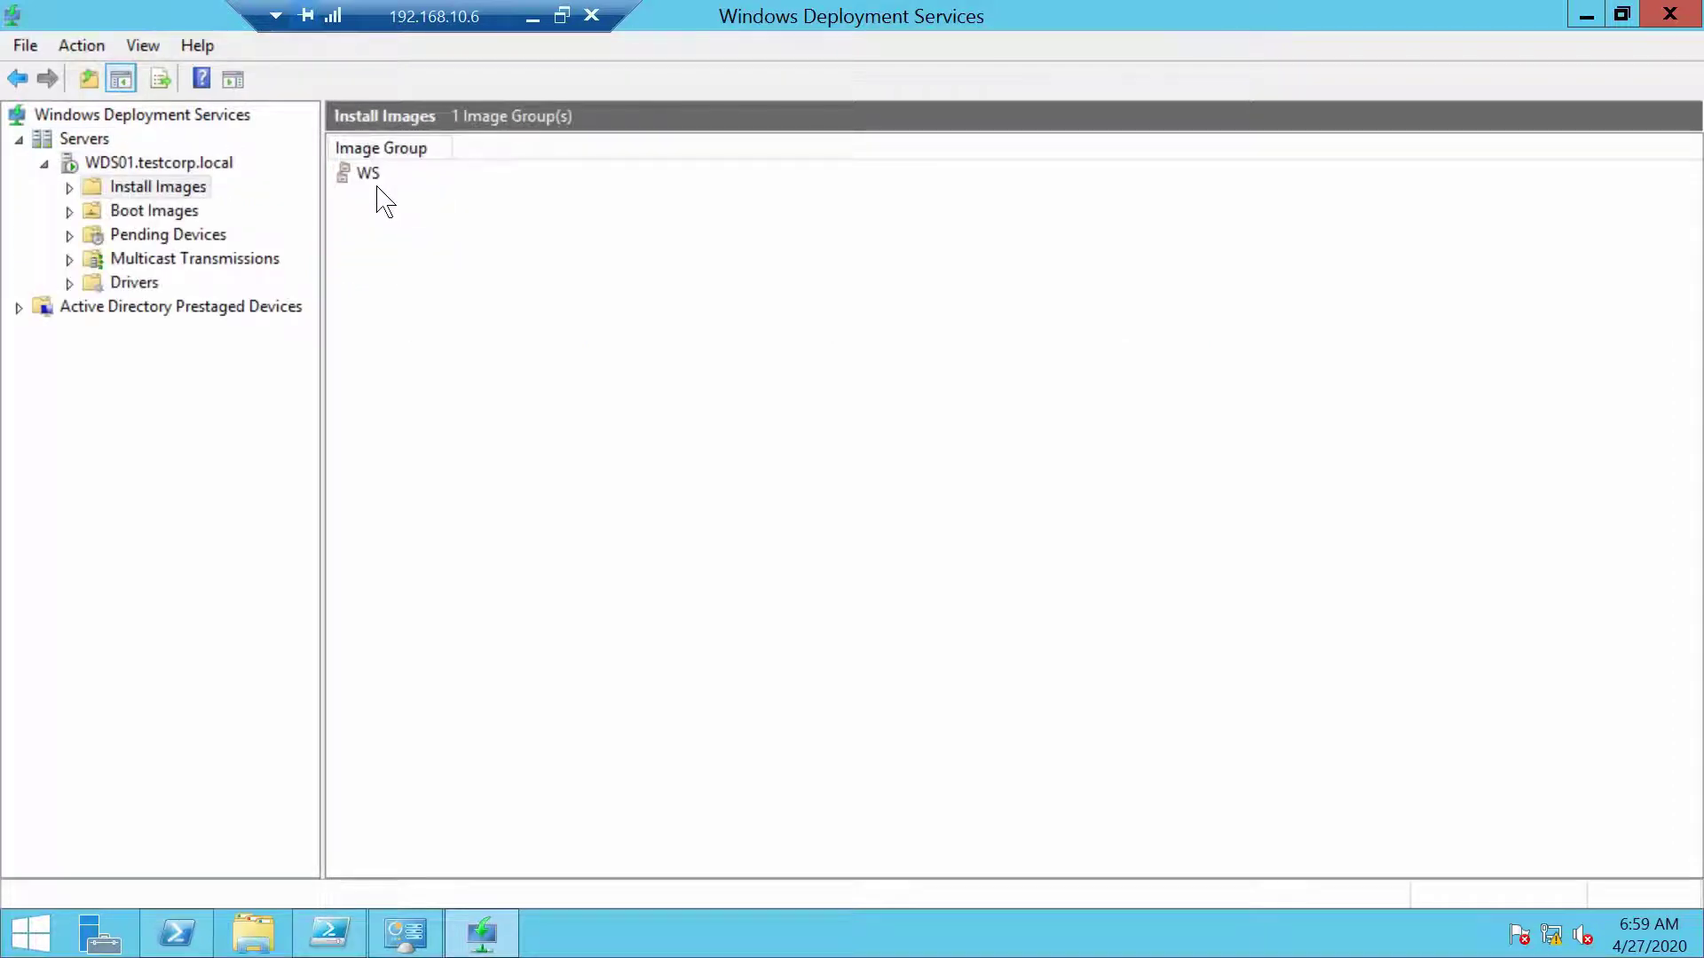
double_click(365, 173)
drag(438, 135, 783, 142)
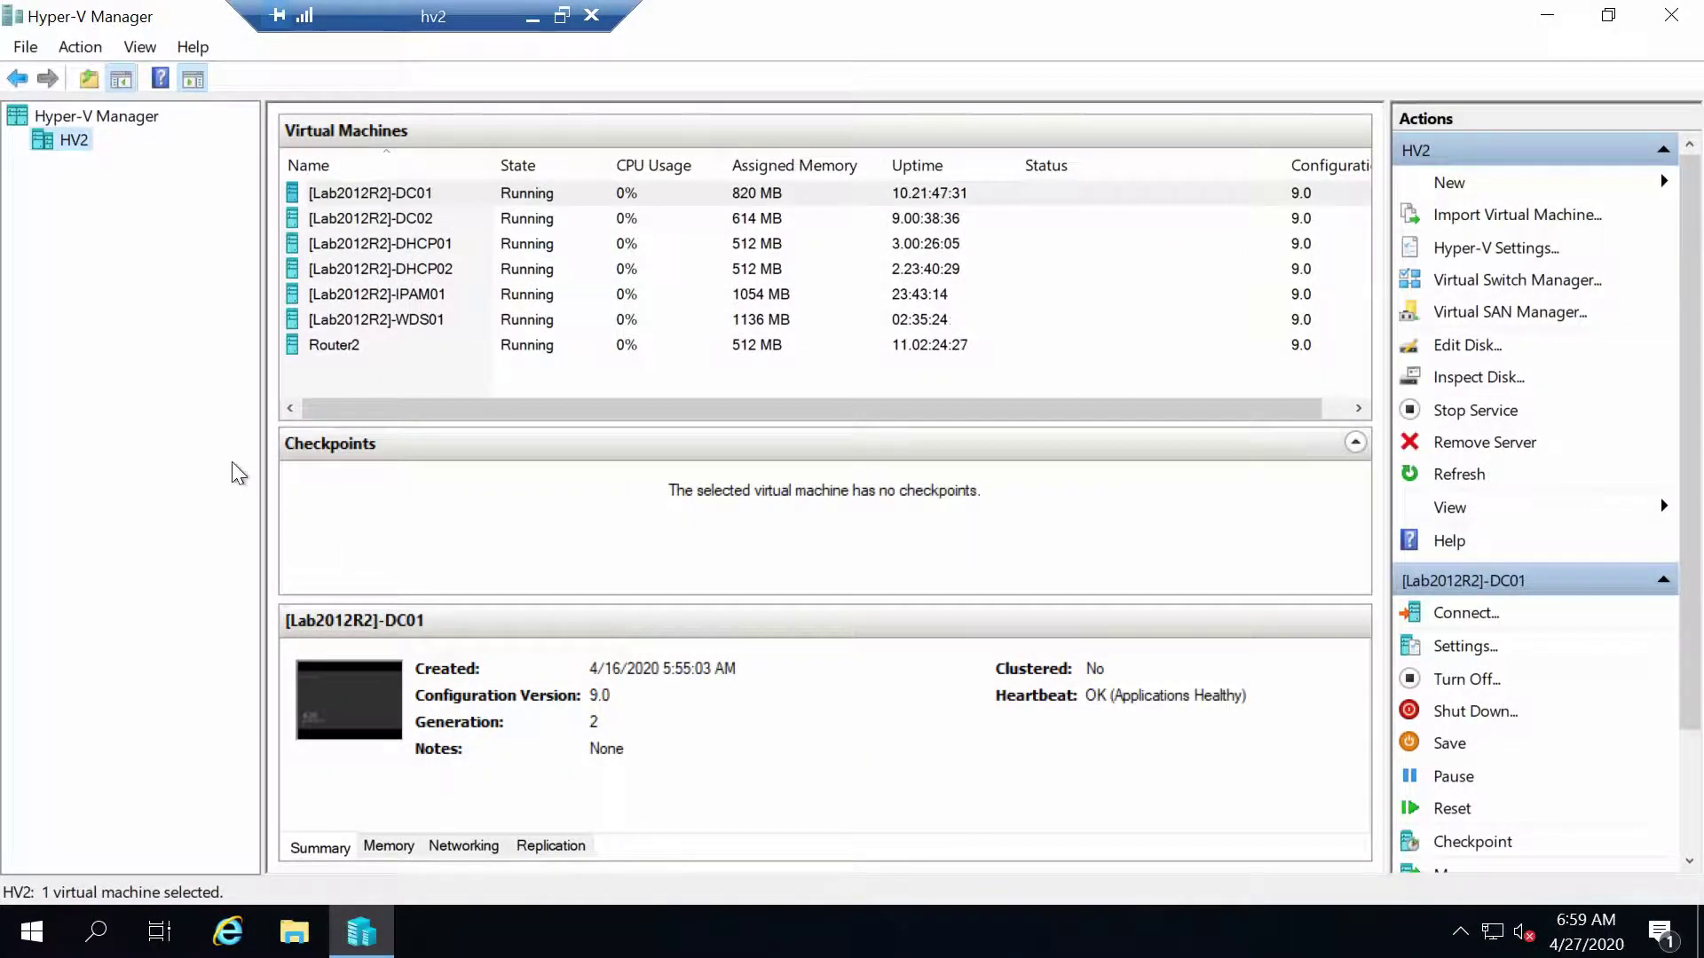
Start a new VM on HV2 named [Lab2012R2]-WSUS01 as Generation 2
right_click(74, 144)
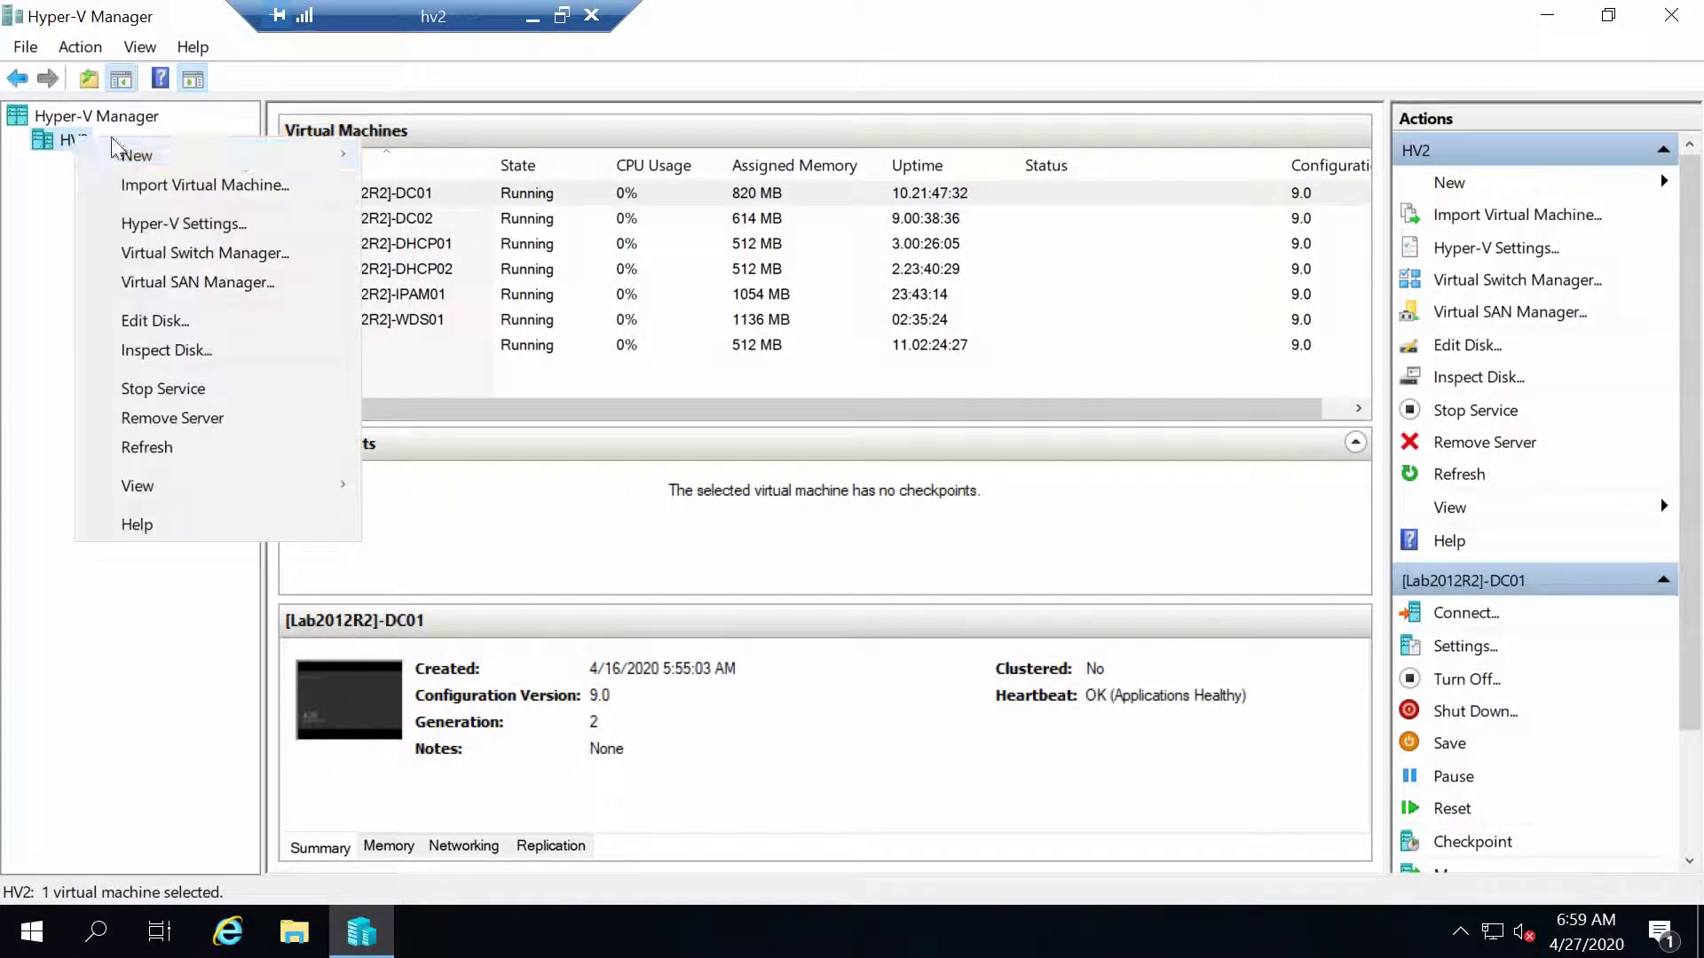
mouse_move(253, 158)
click(453, 157)
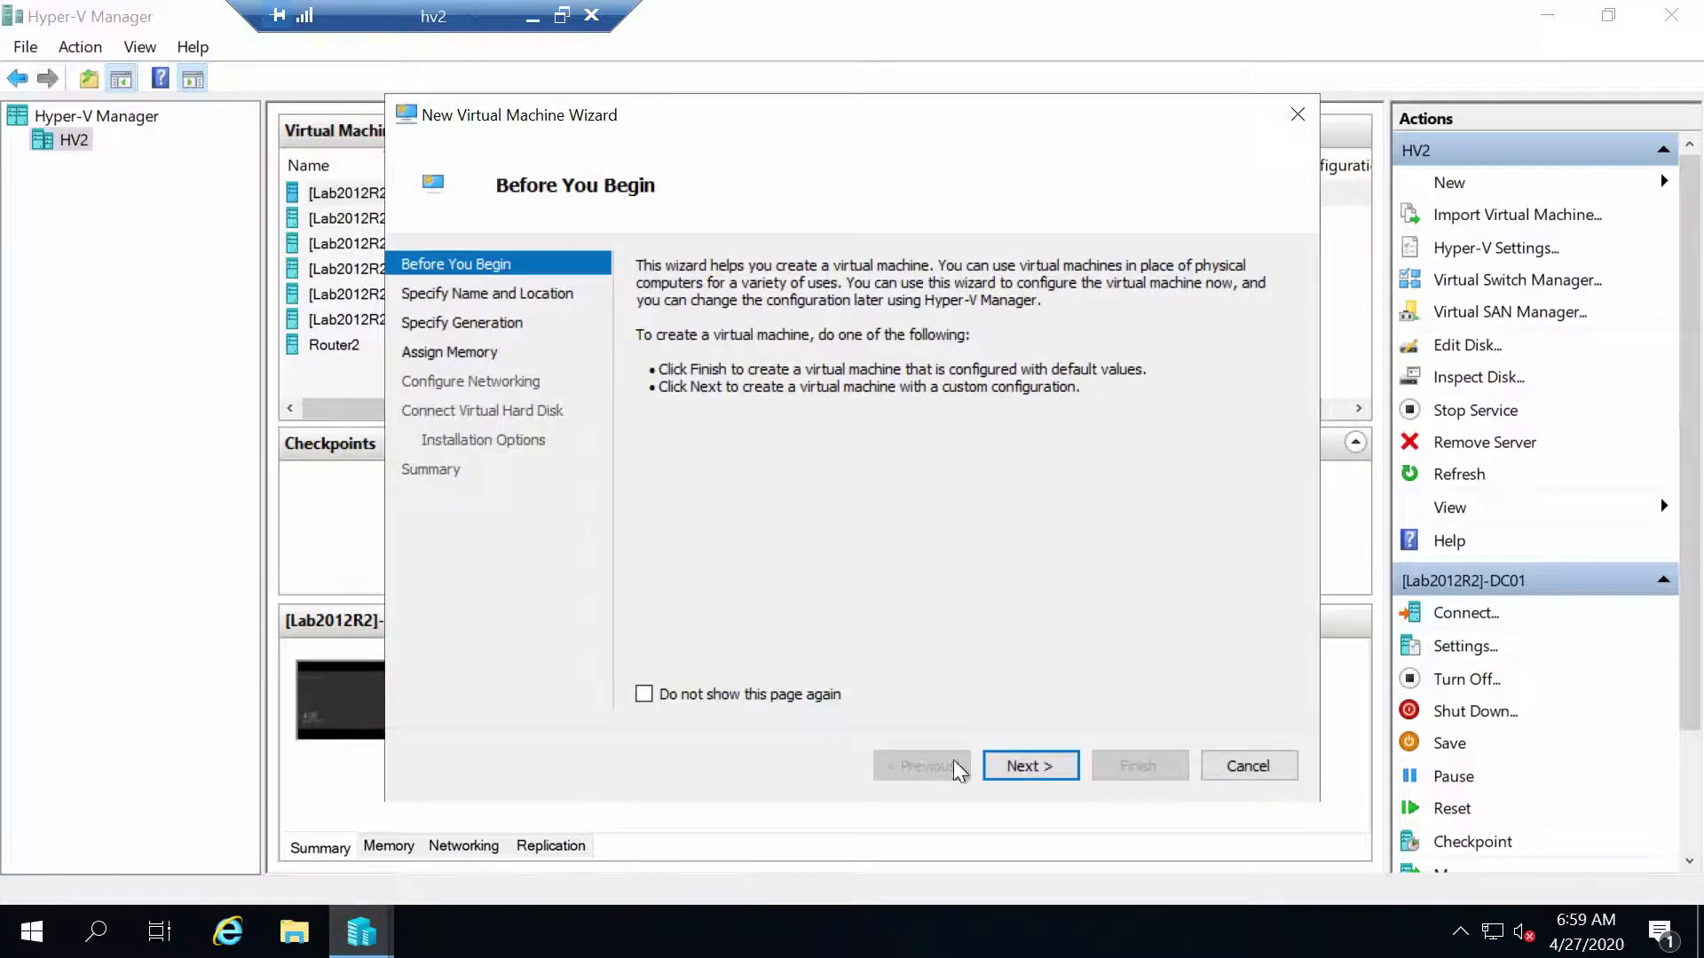
click(1025, 767)
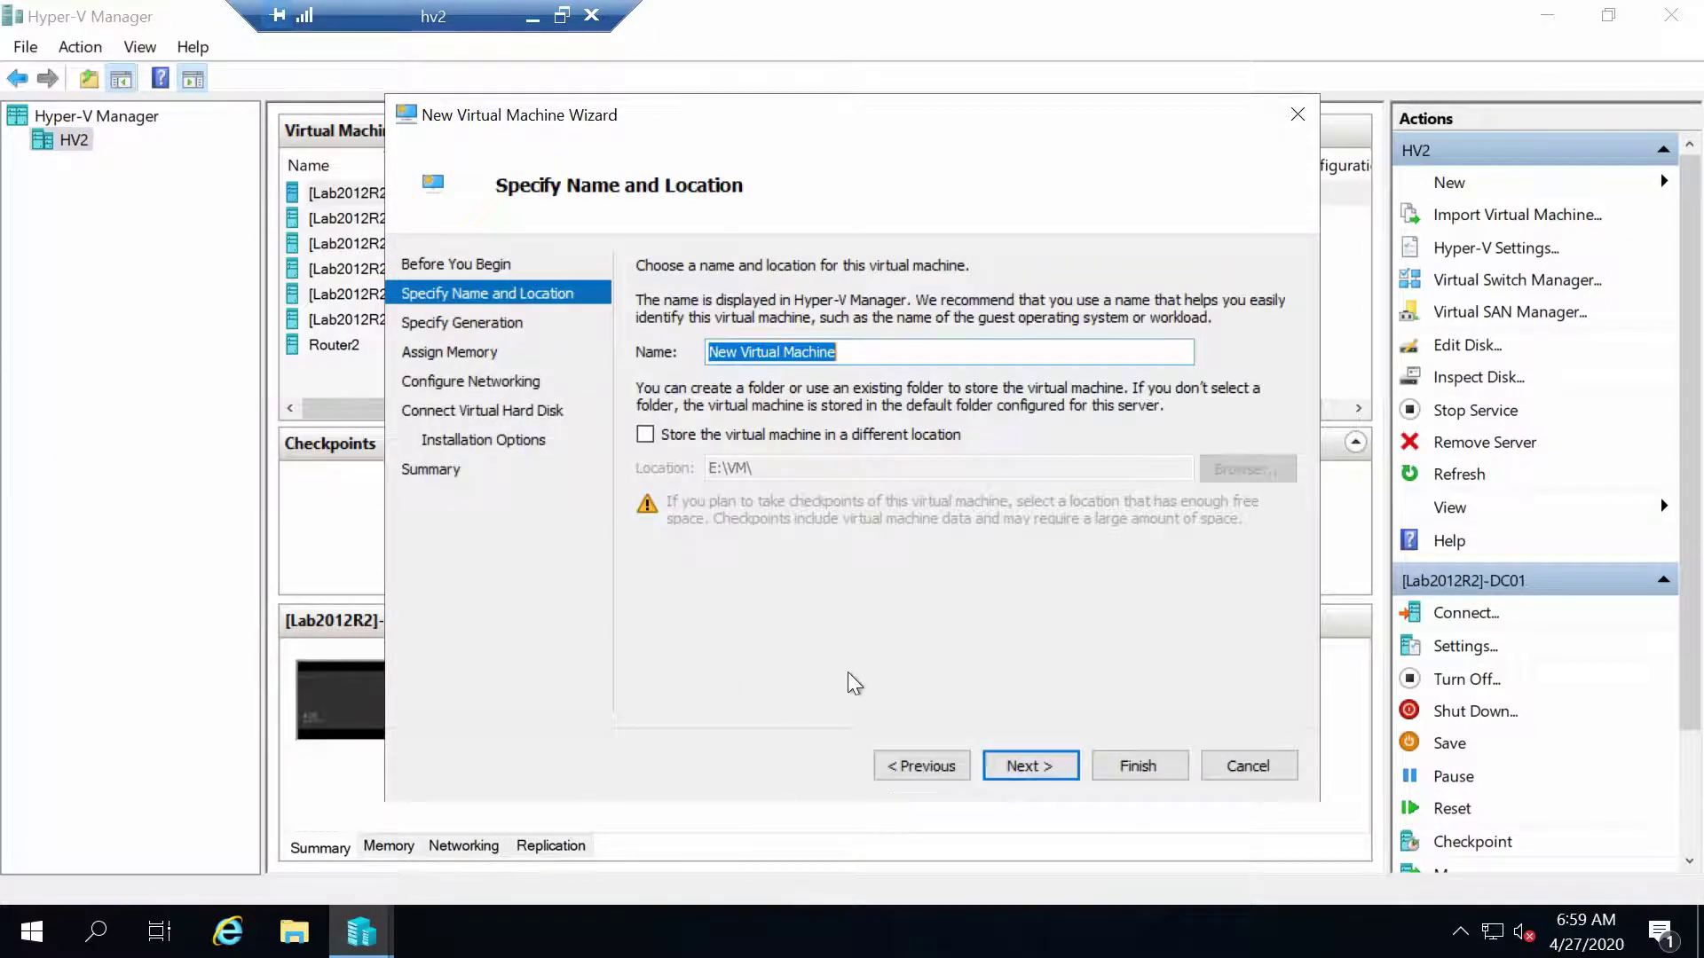
text([)
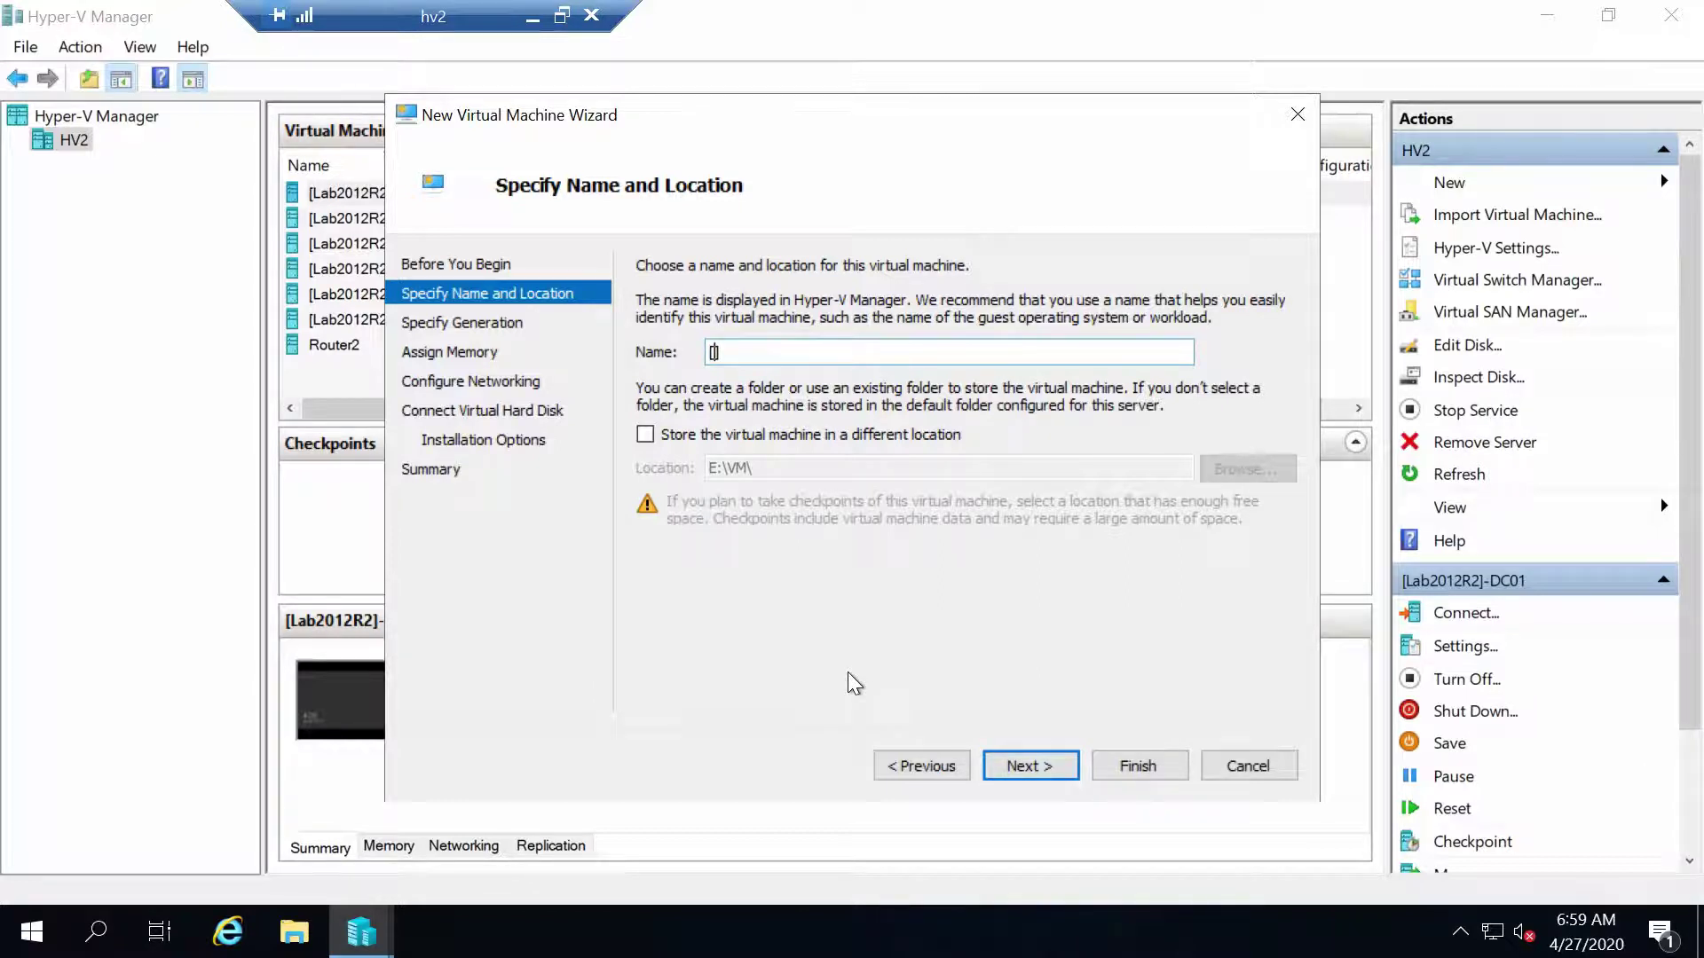
text(Lab2012R2]-WSU)
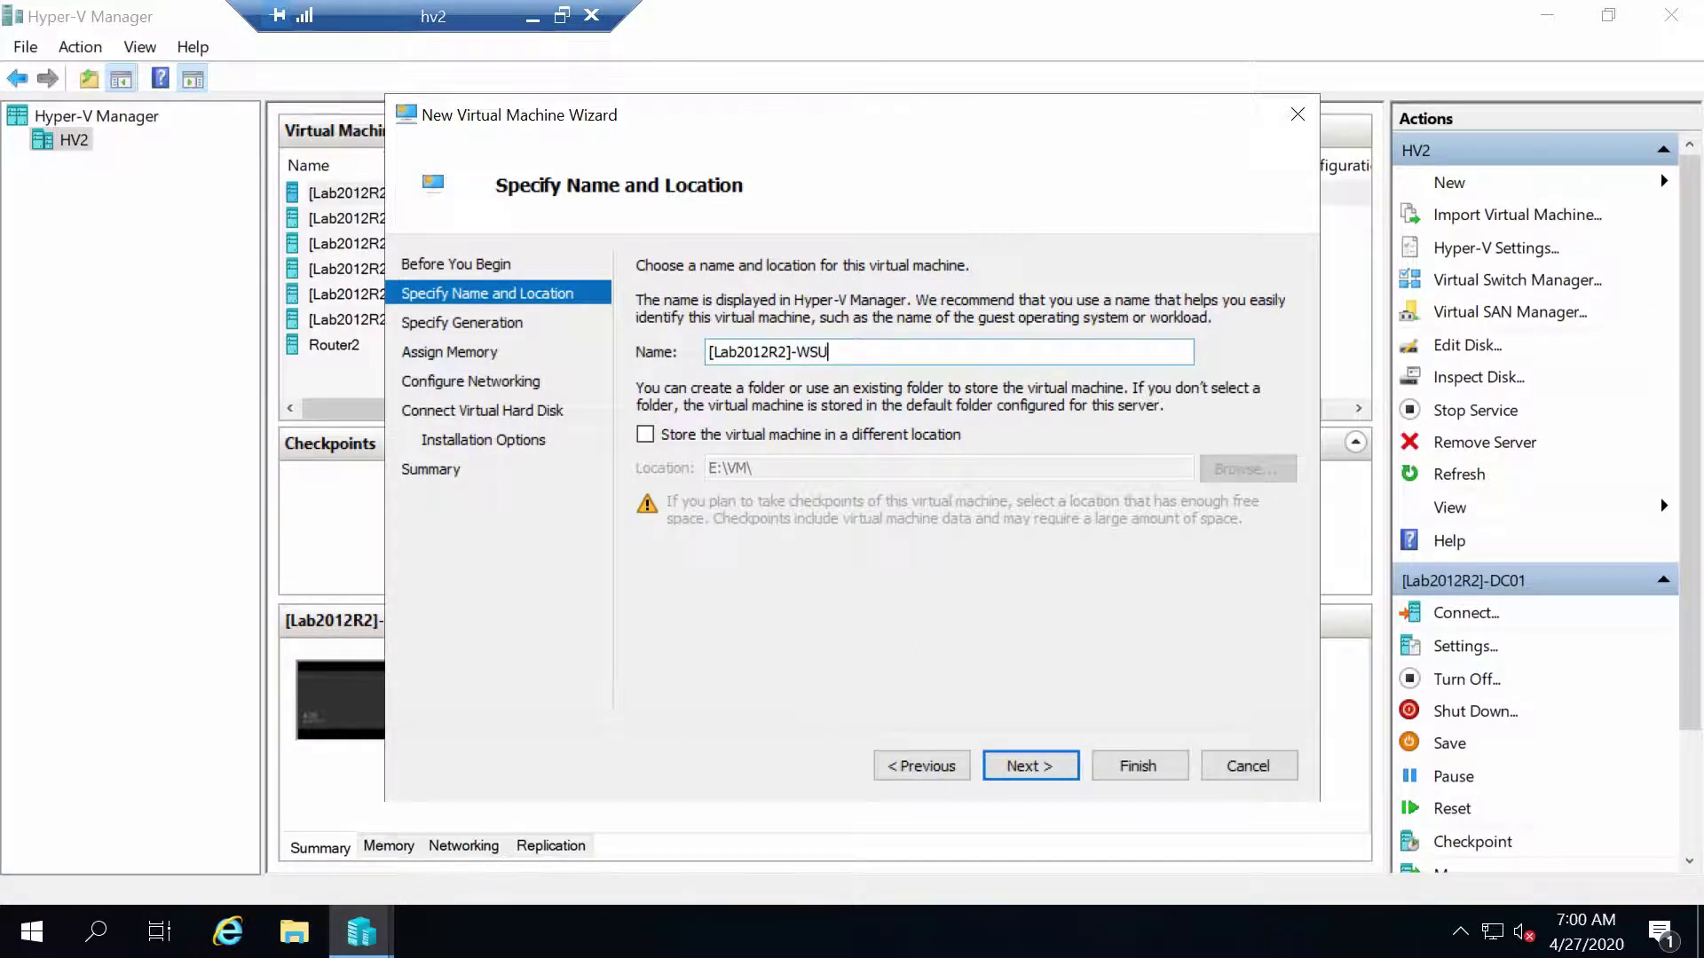
text(S01)
click(1024, 764)
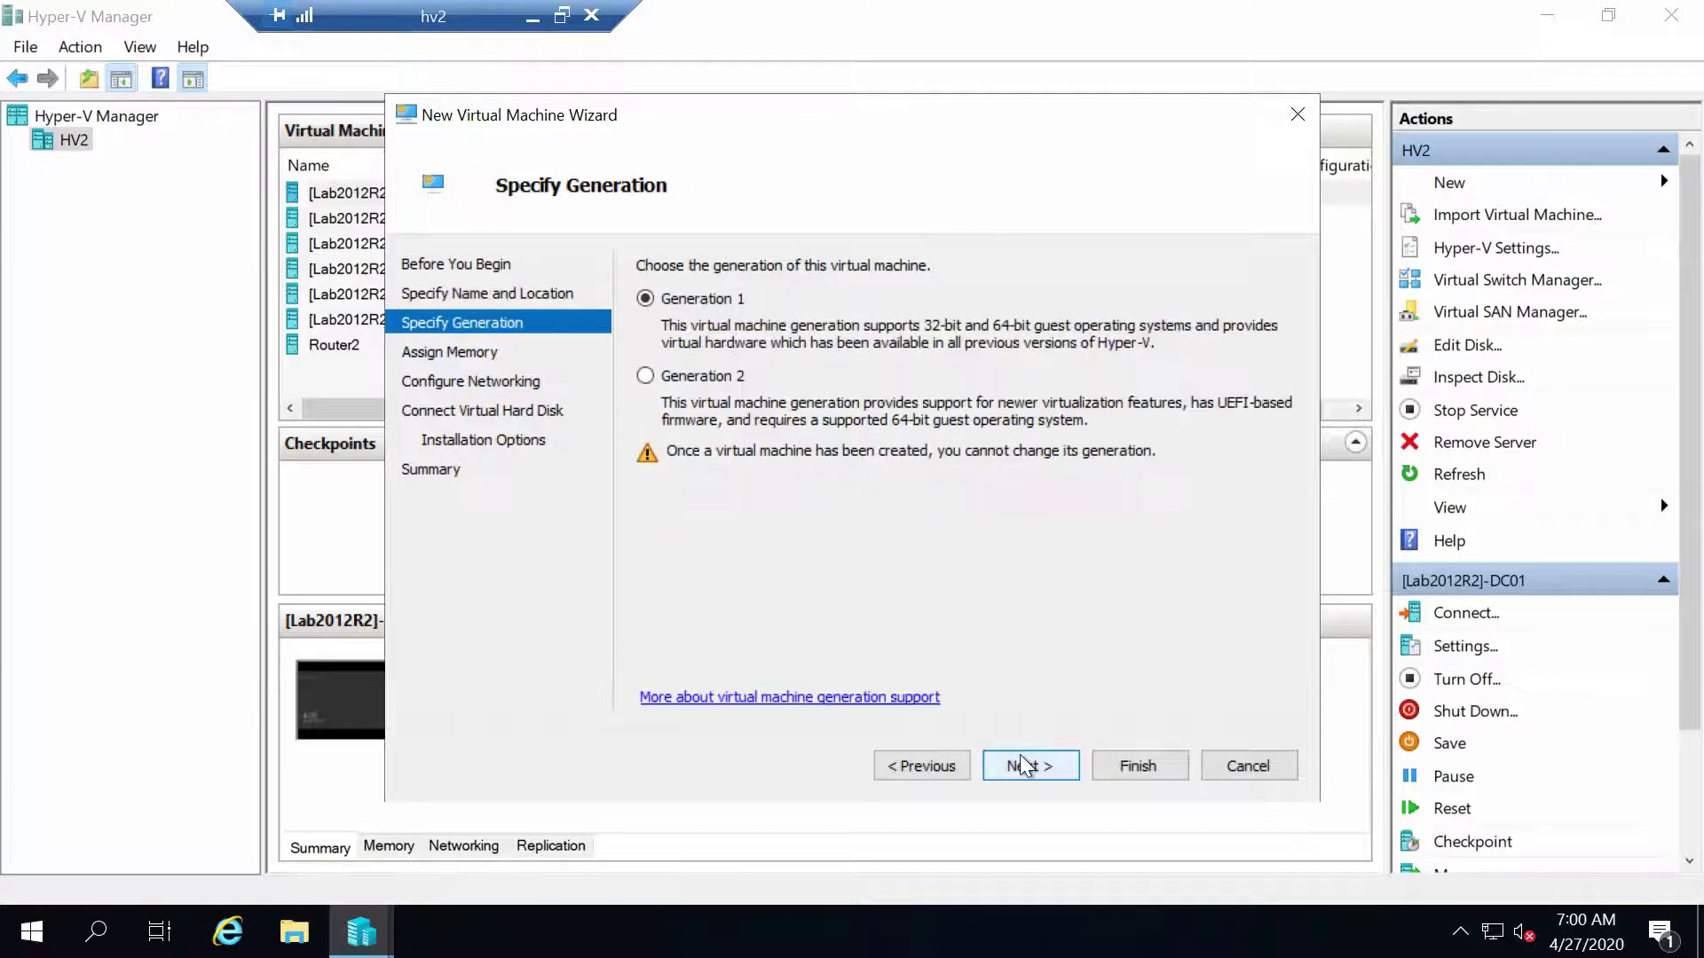
click(685, 375)
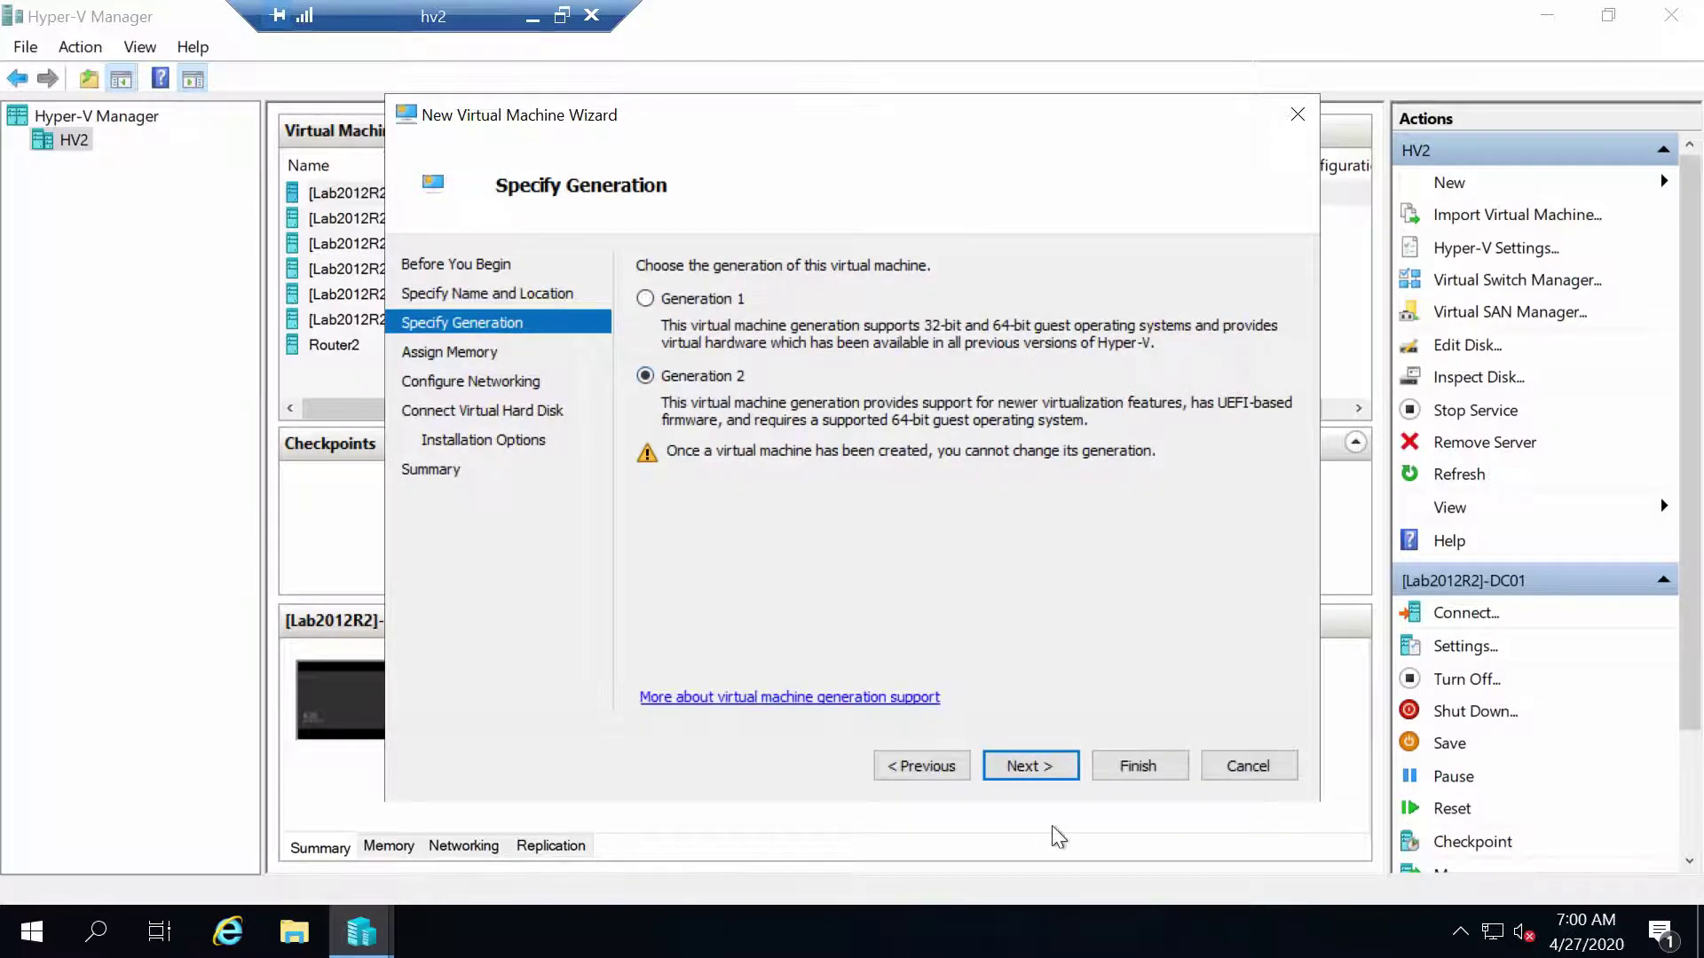
click(1051, 775)
Give it dynamic 1024 MB memory, the 192.168.10.X network, a 60 GB disk and network install, then create it
click(735, 370)
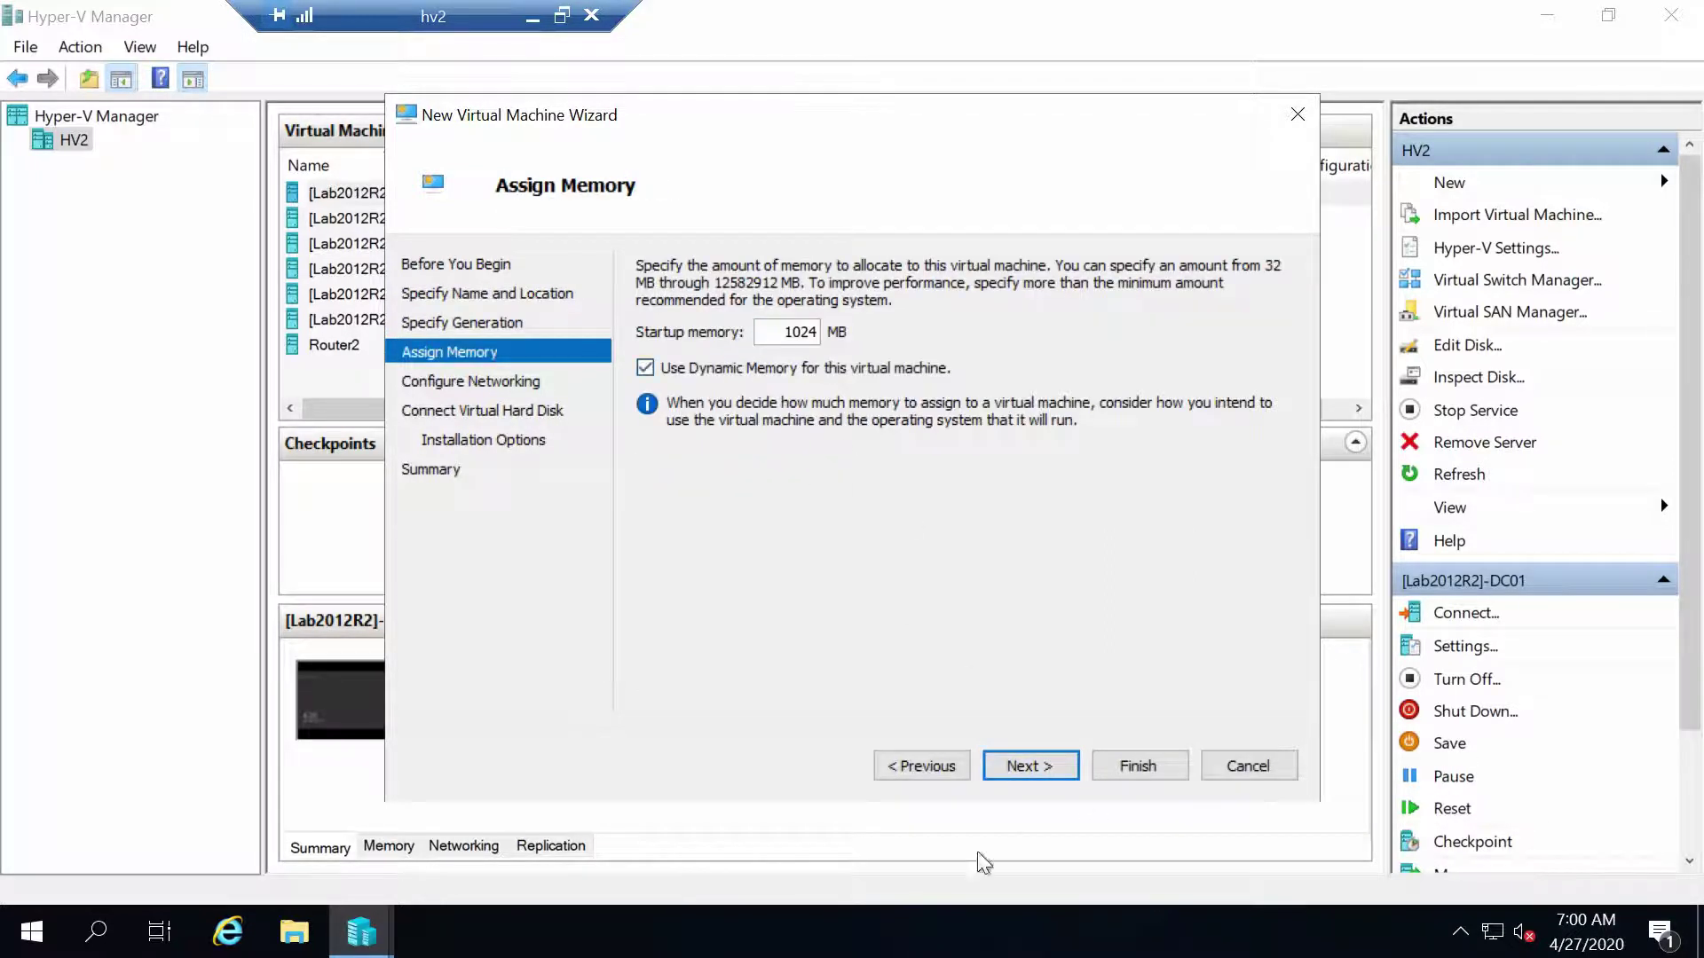
click(1031, 768)
click(742, 327)
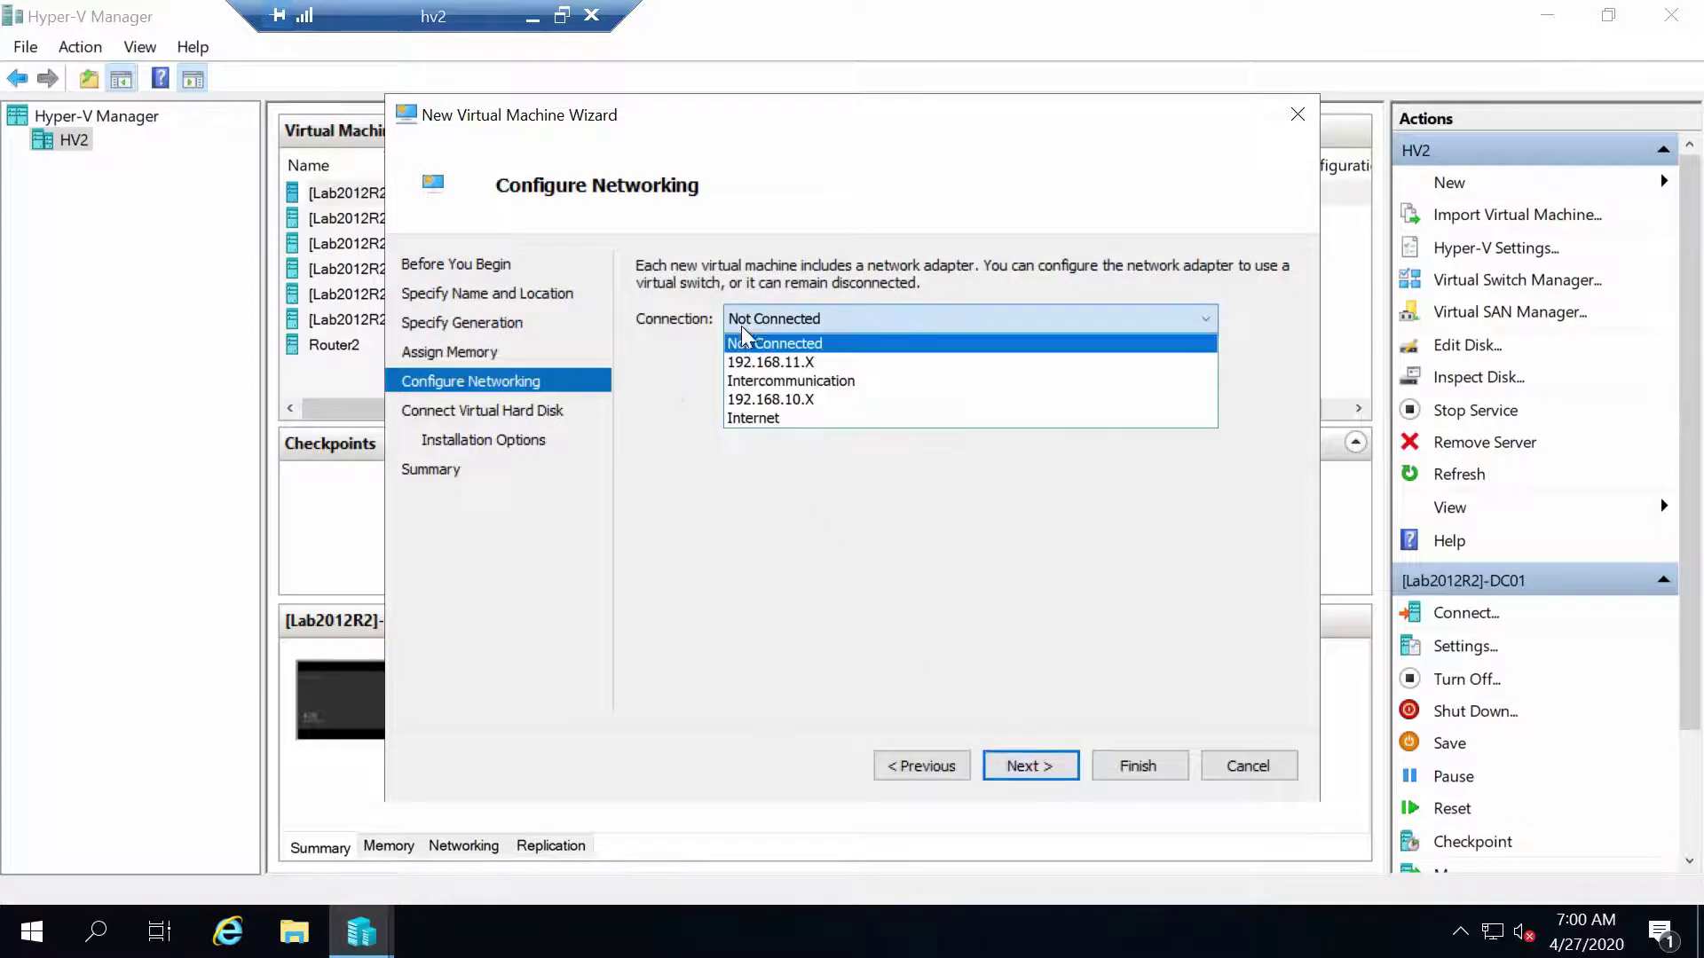
click(771, 401)
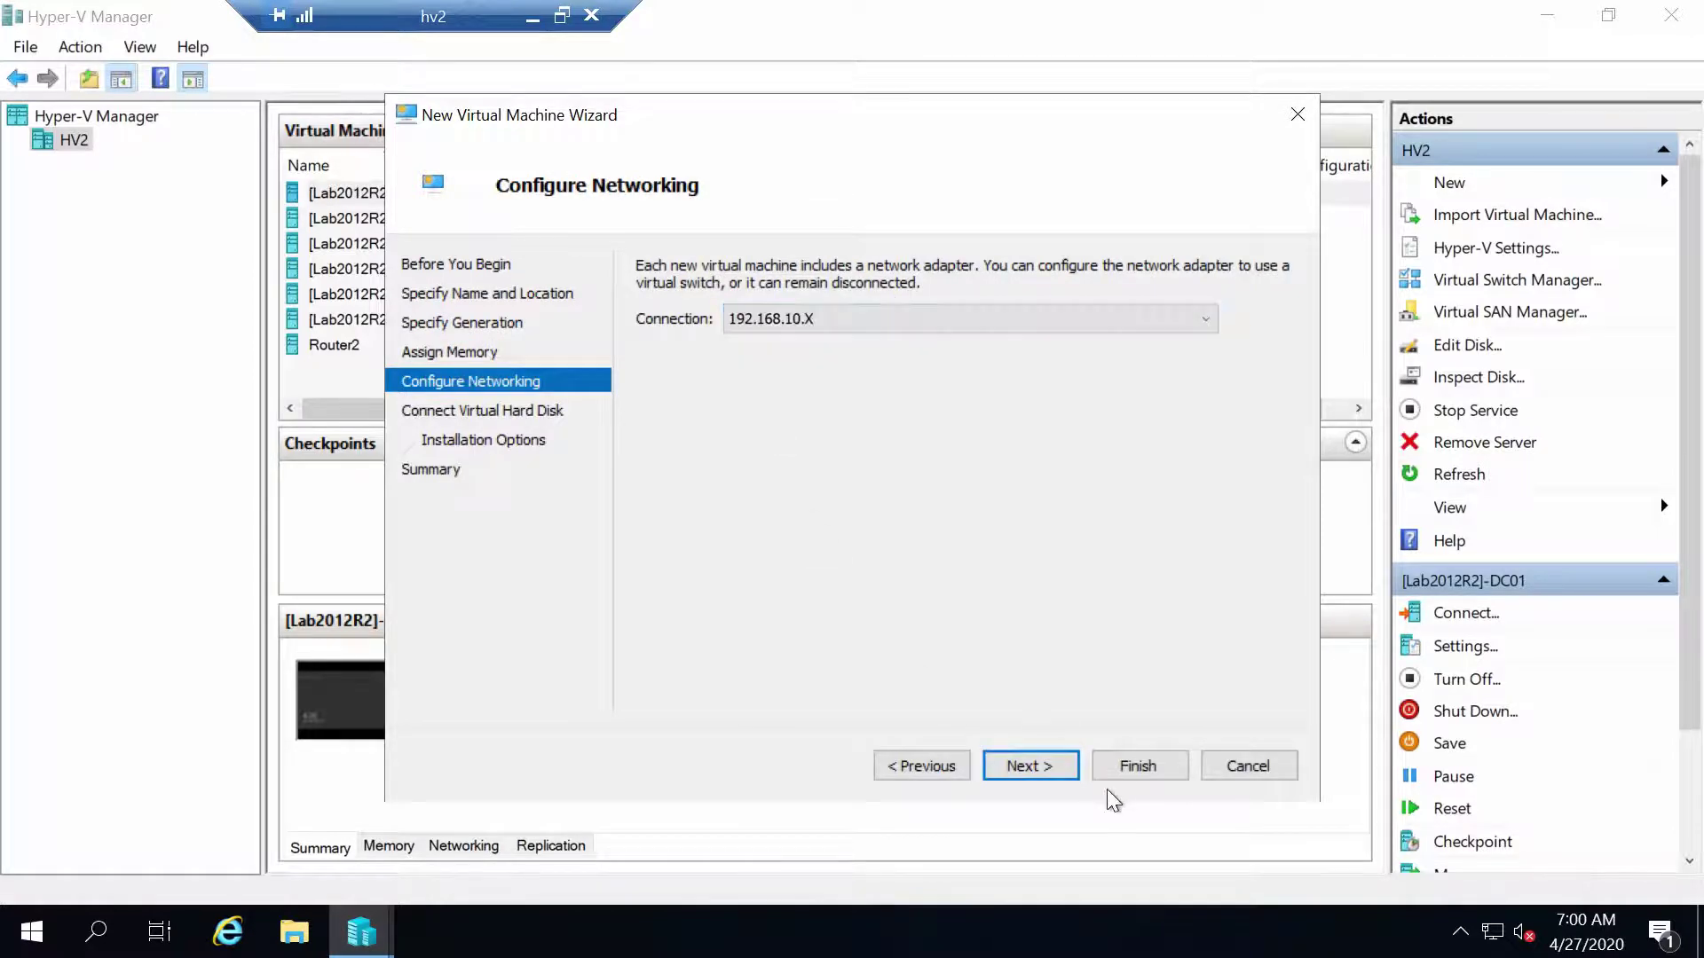
click(1043, 768)
double_click(796, 453)
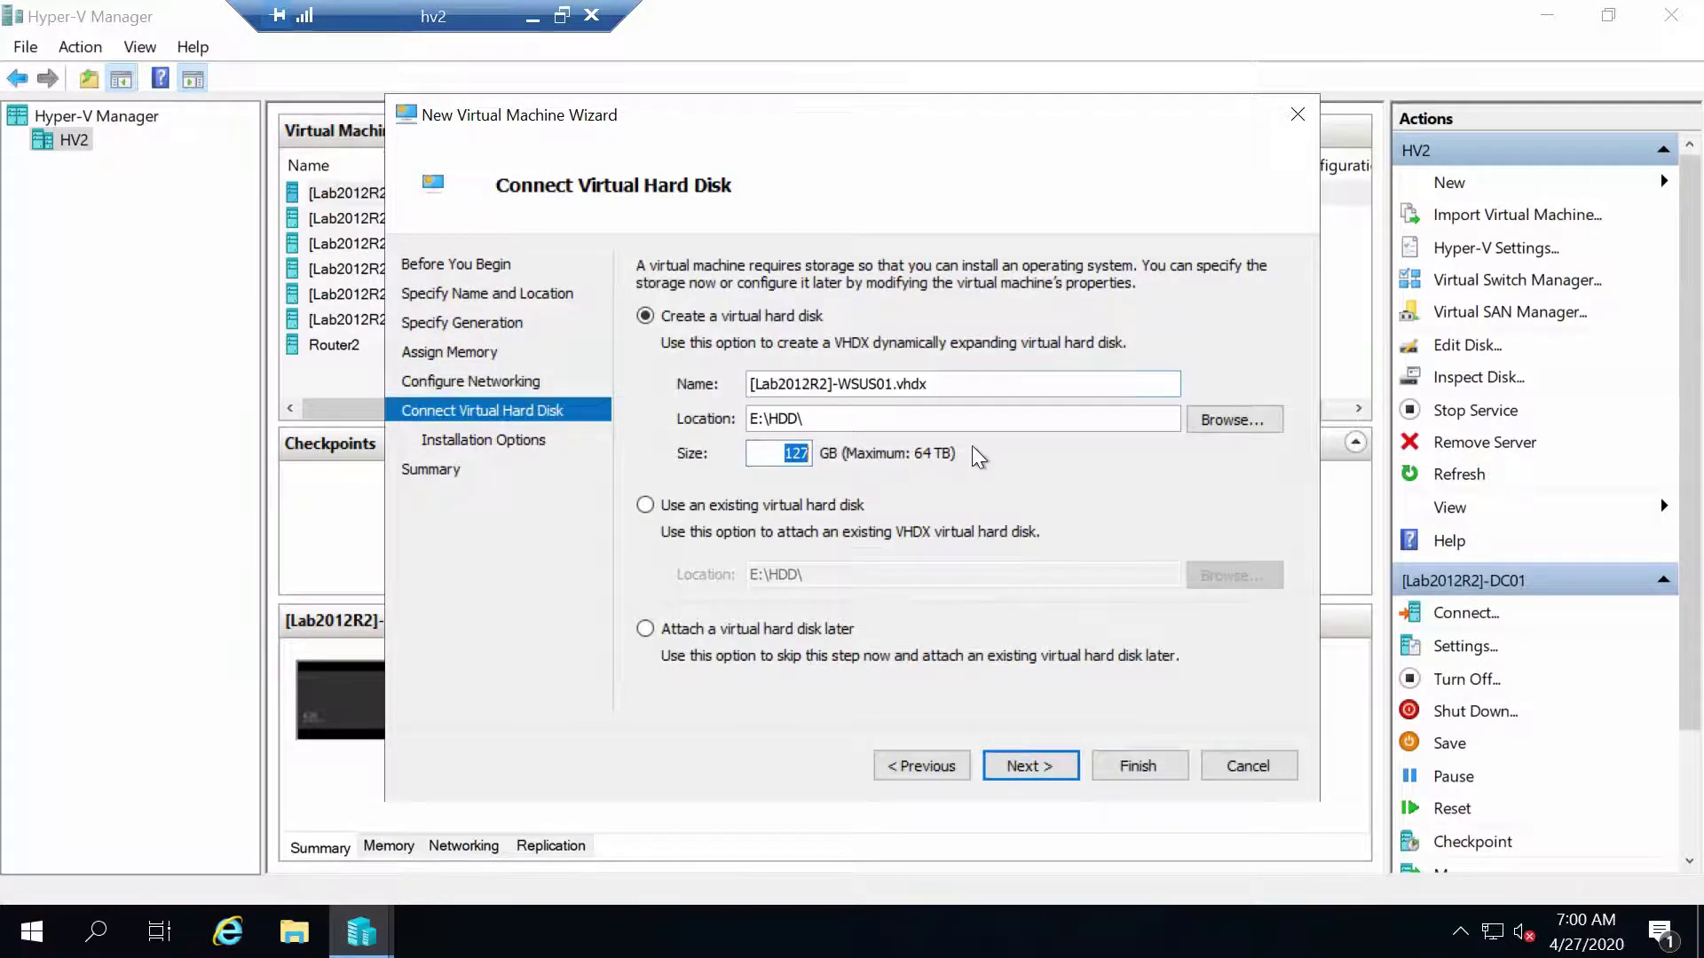
text(60)
click(1032, 768)
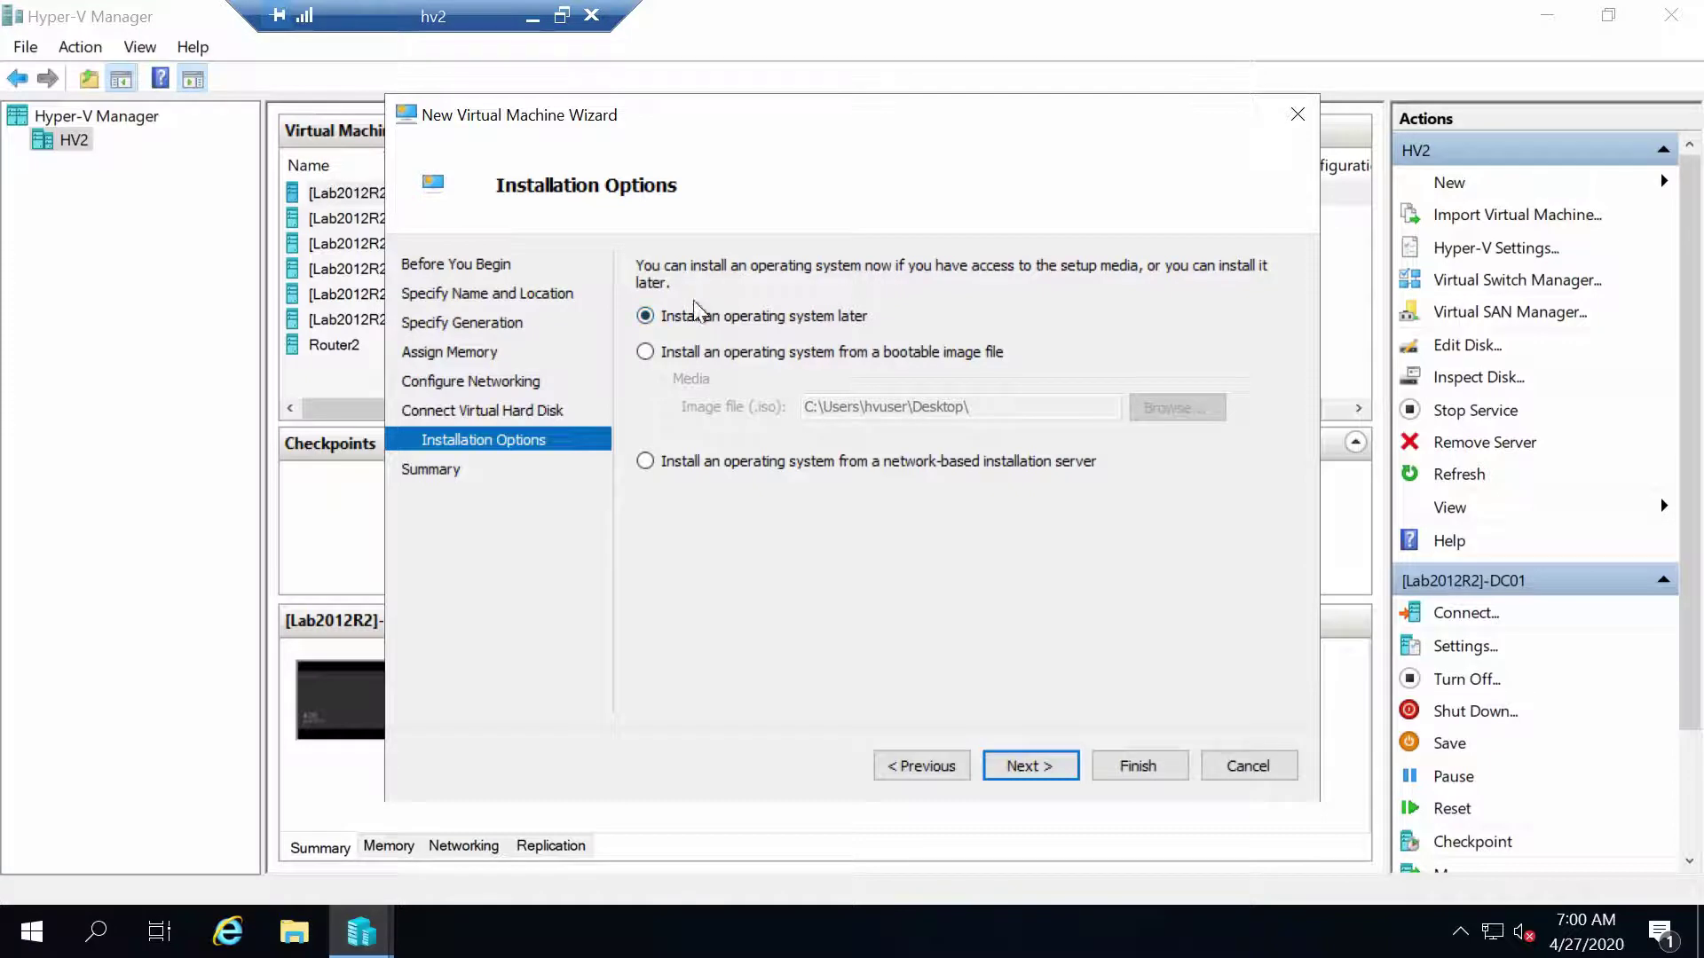
click(676, 462)
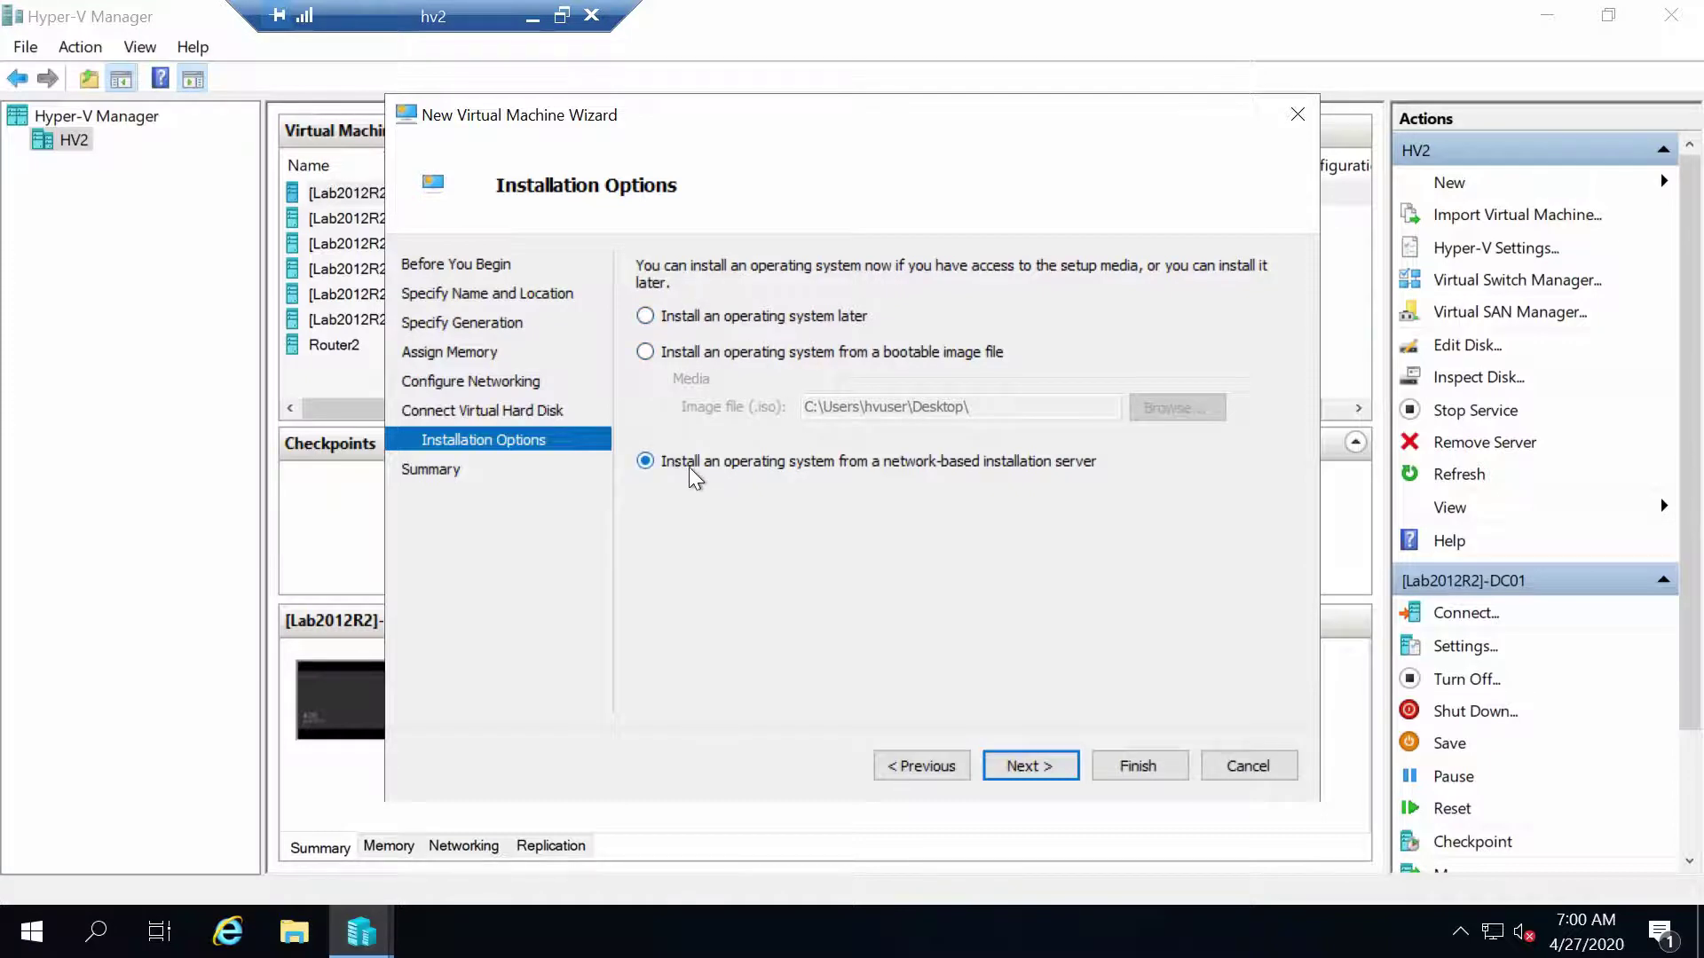
click(1038, 779)
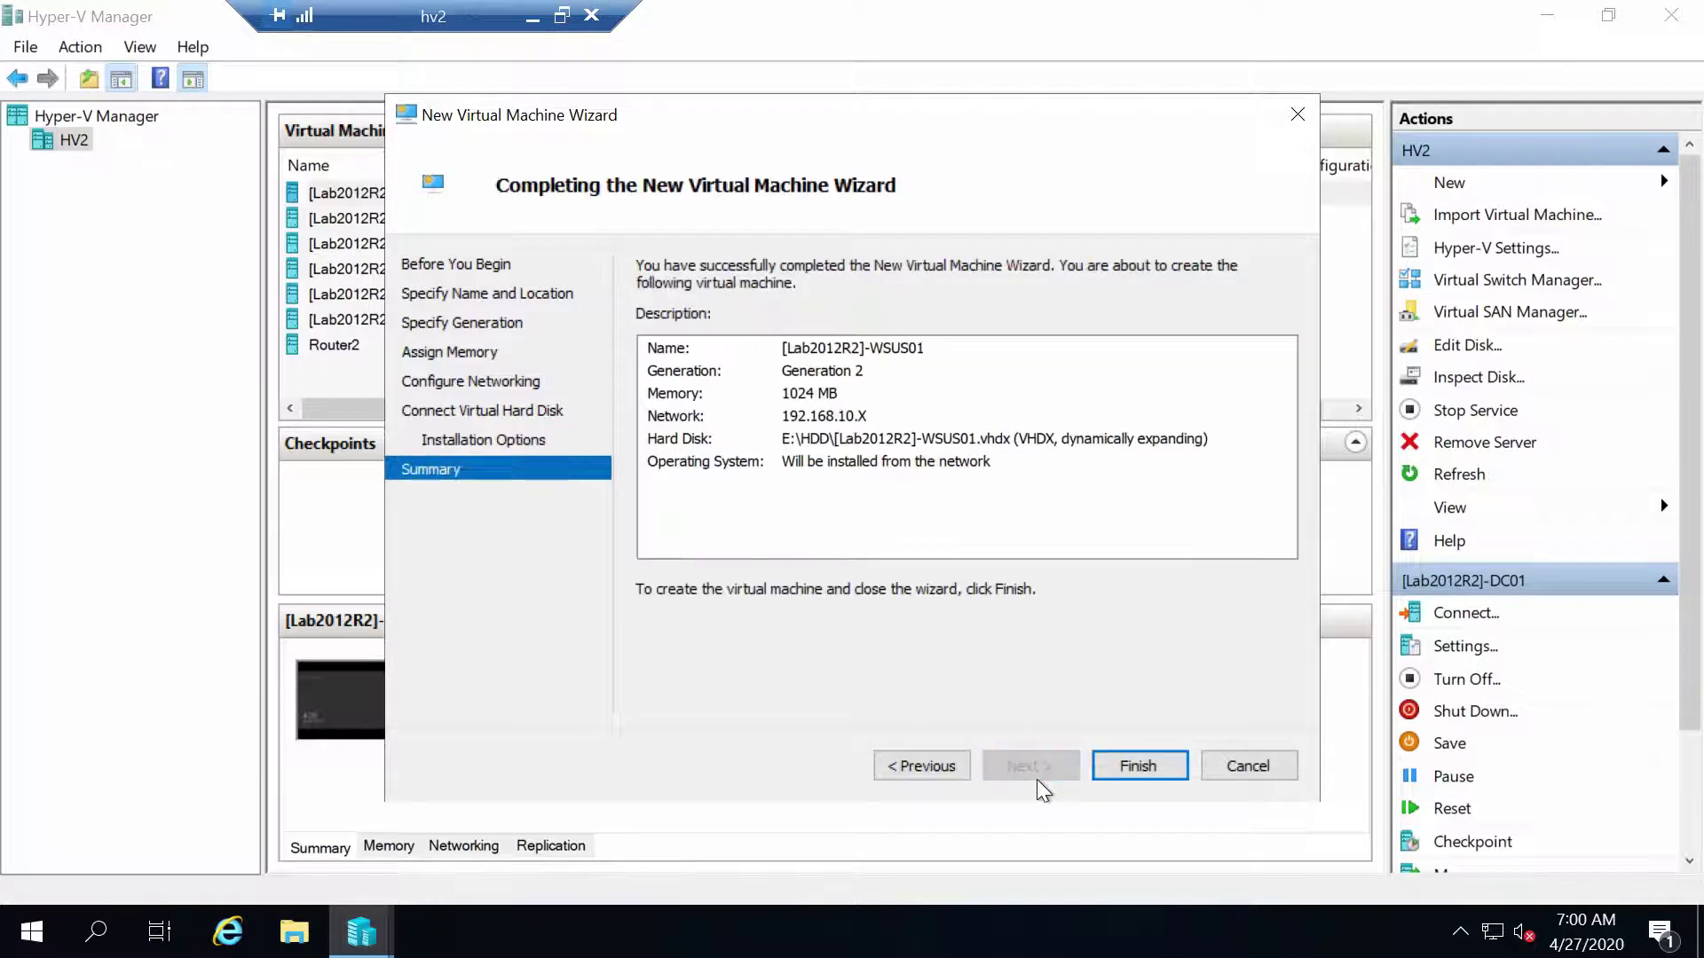
click(1123, 772)
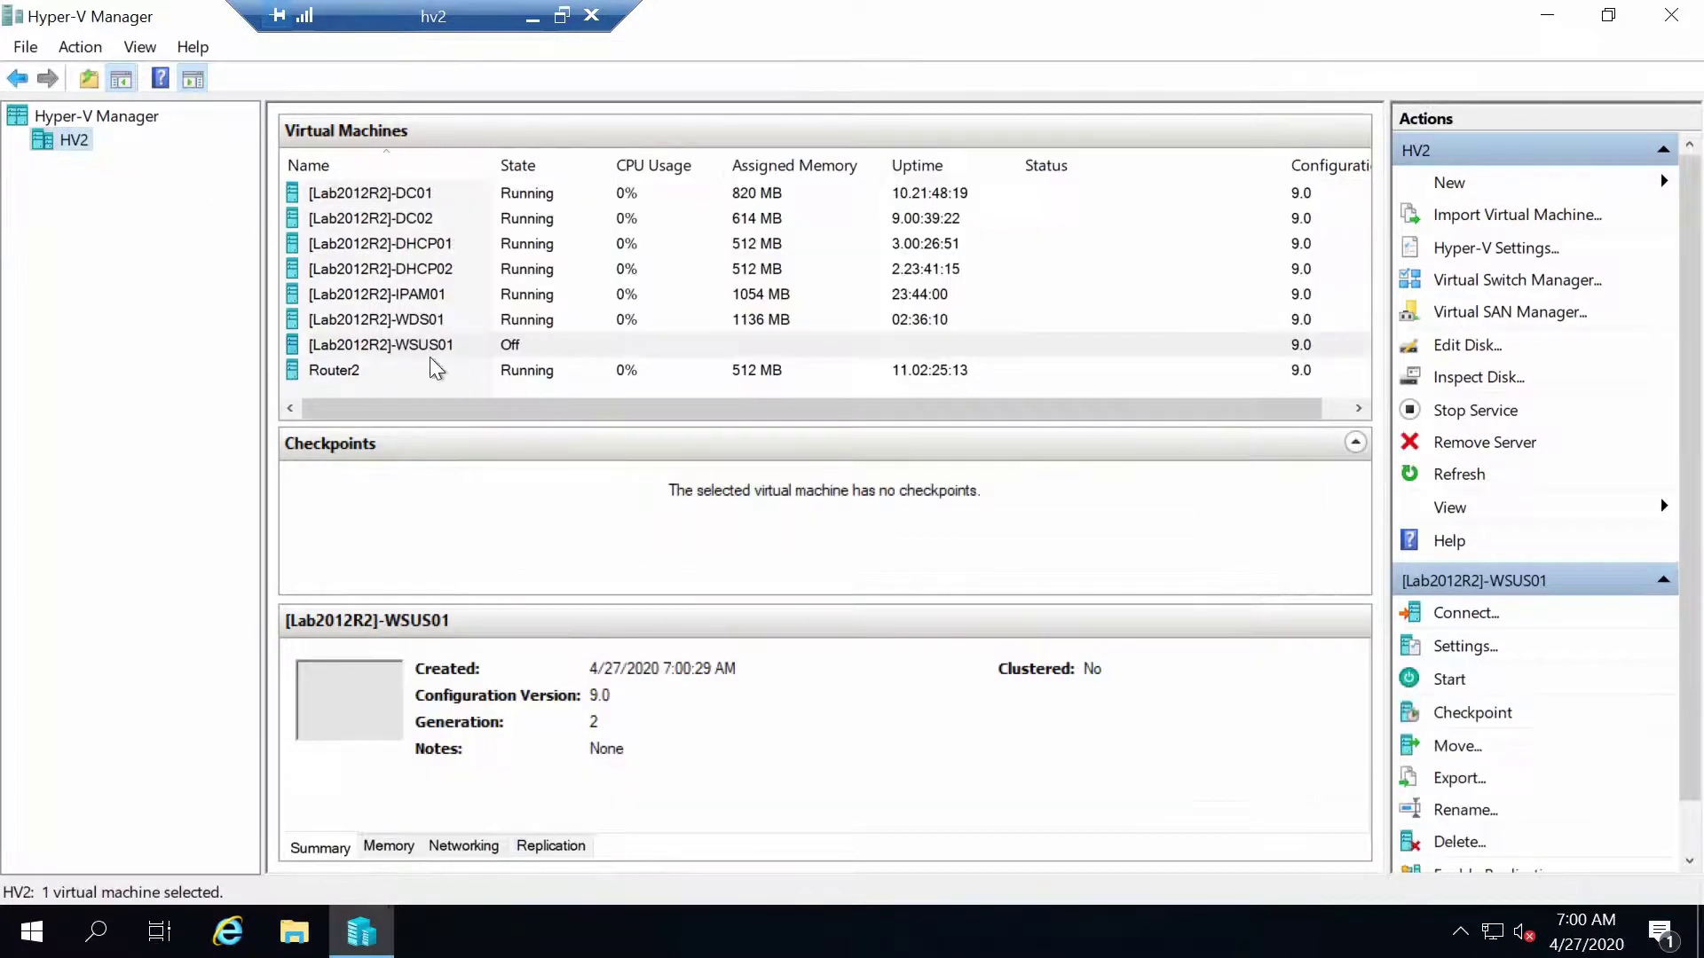
In WSUS01's settings, set maximum RAM to 4096 MB and 2 virtual processors
right_click(420, 344)
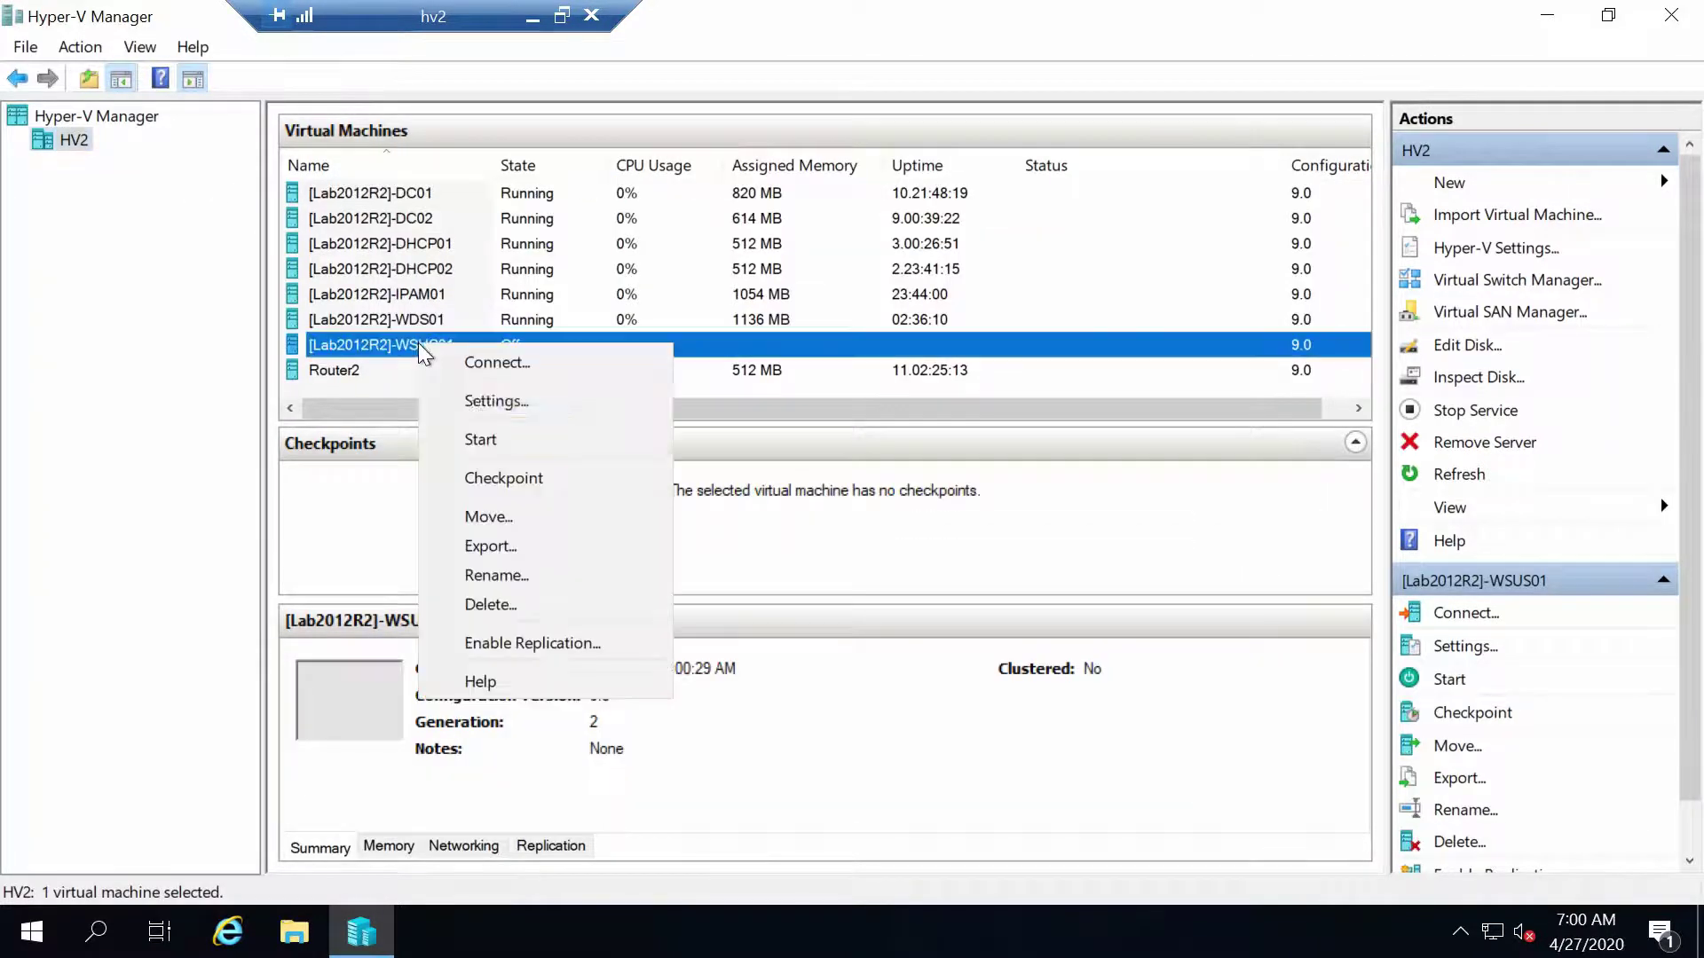
click(487, 398)
click(579, 259)
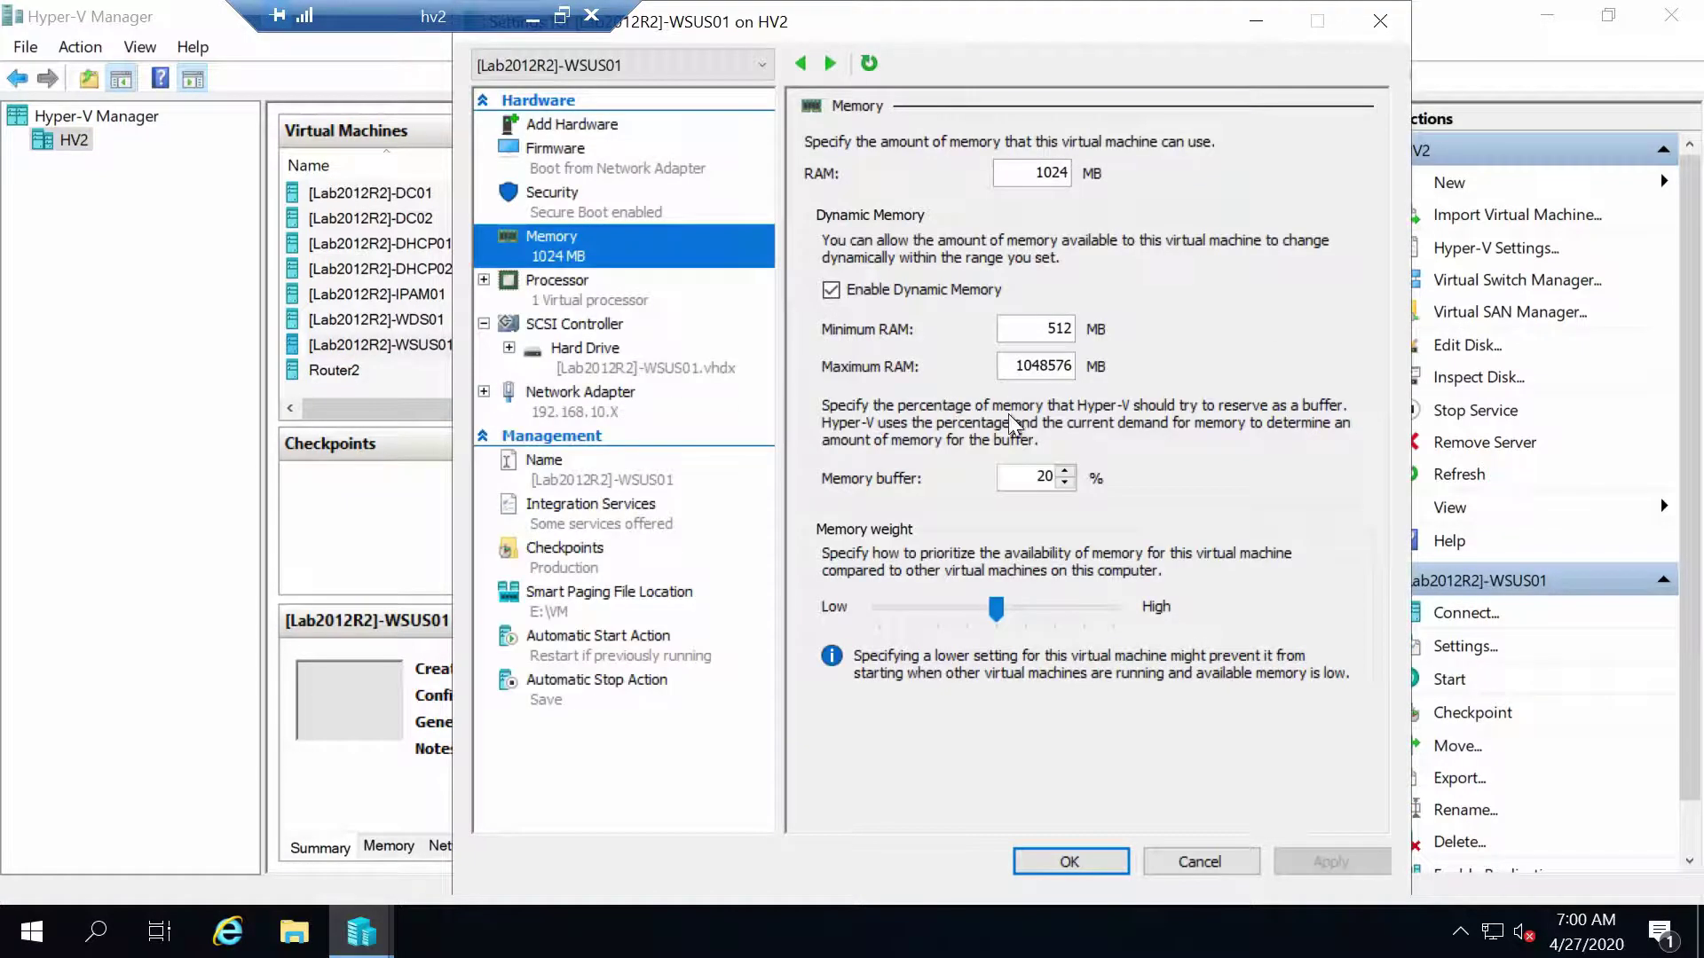
double_click(1038, 366)
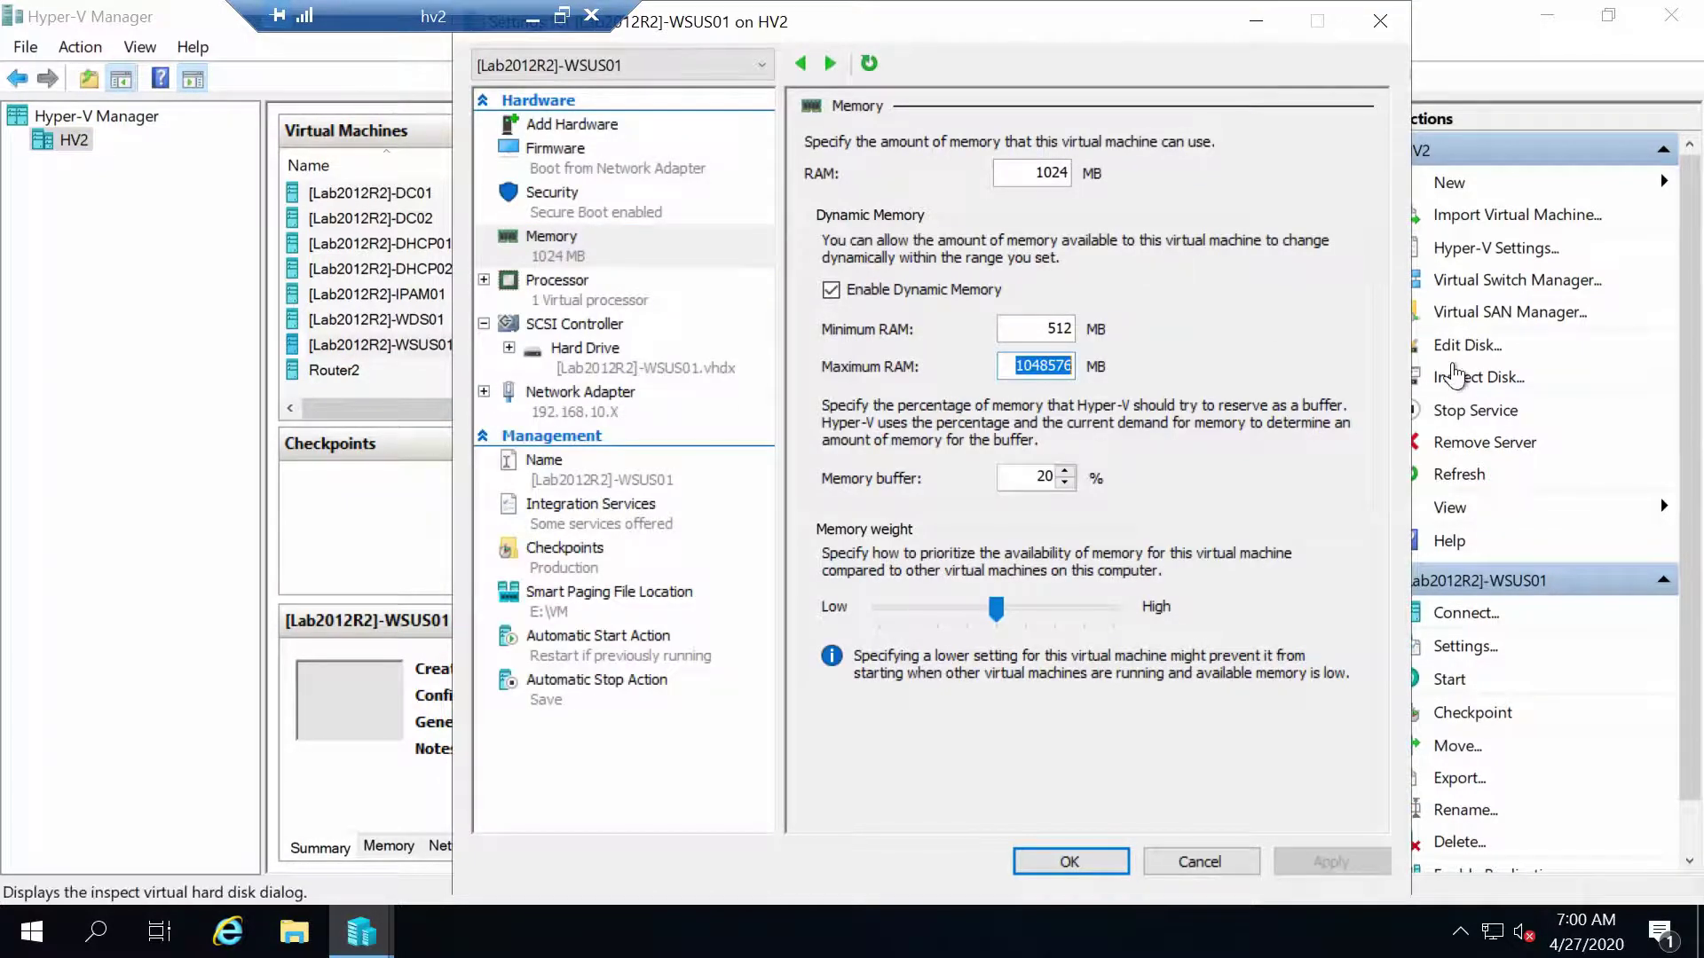
text(4096)
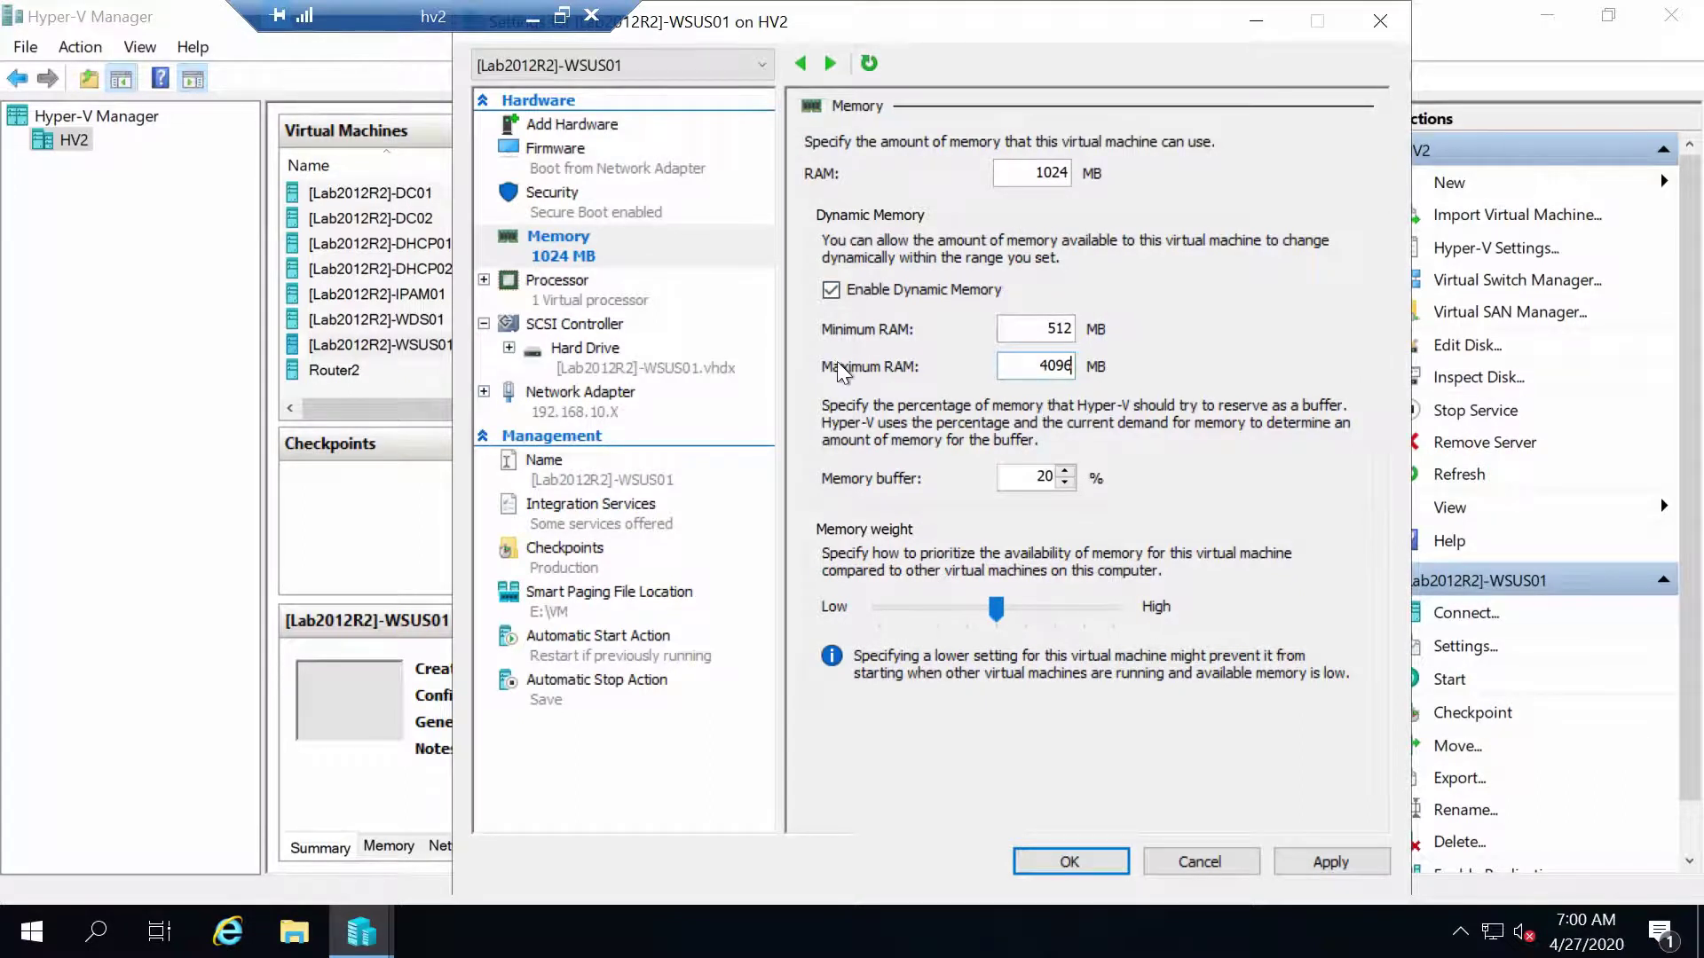
click(587, 302)
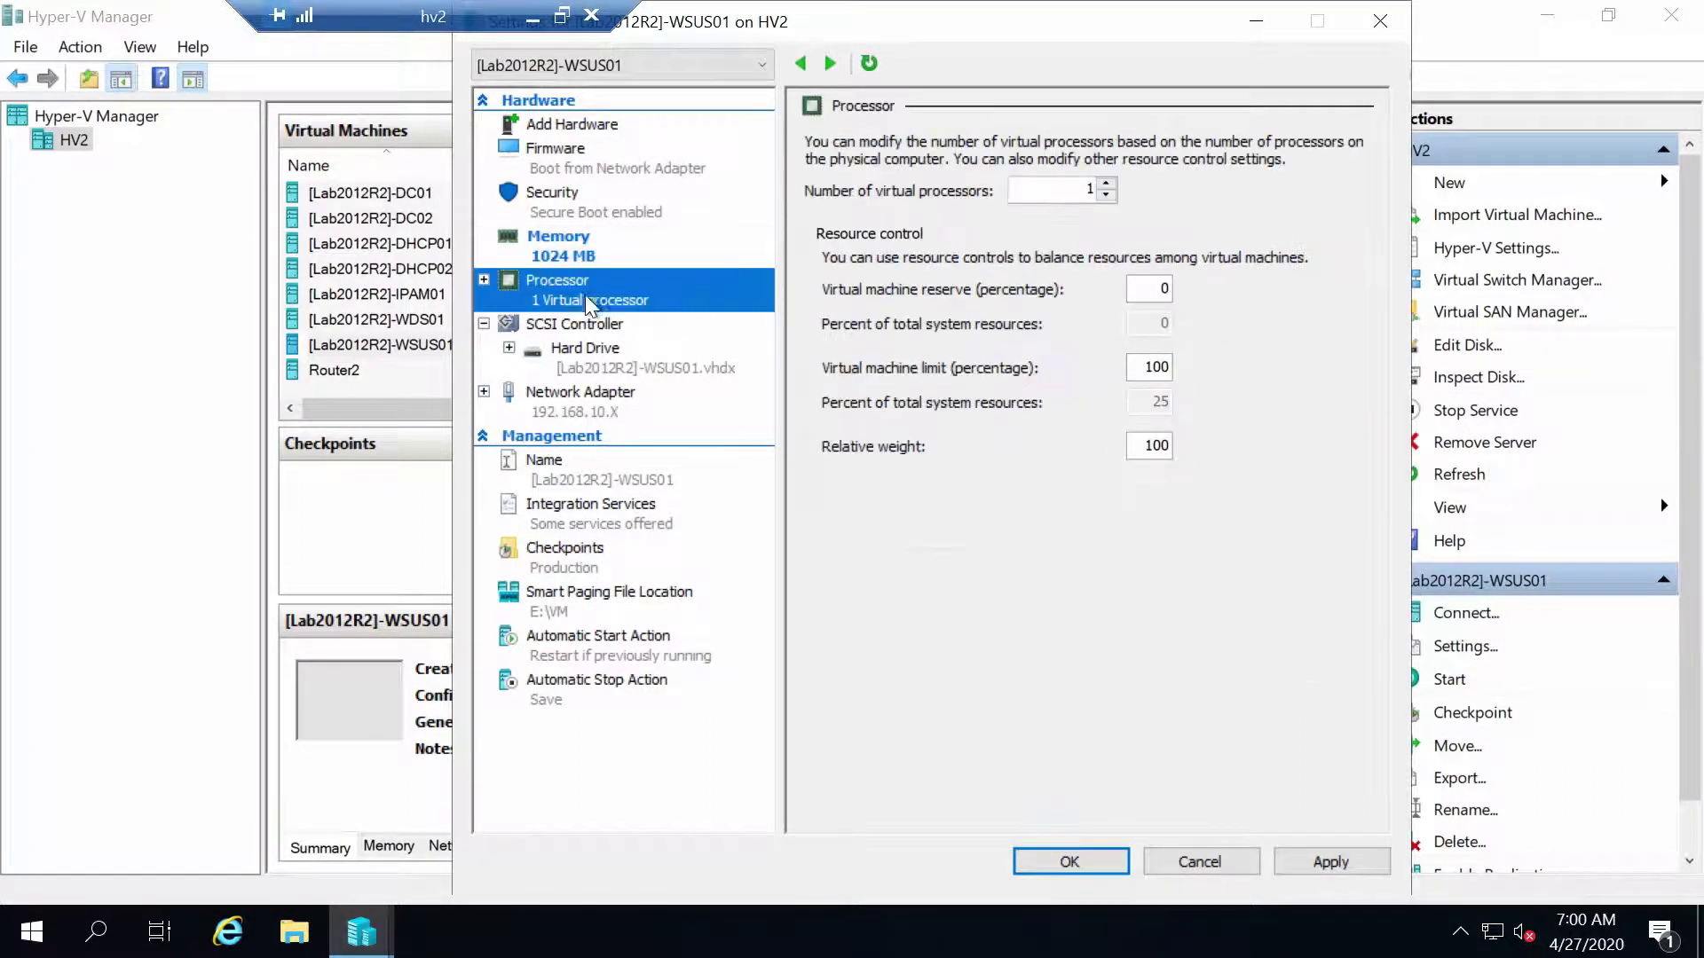
key(Tab)
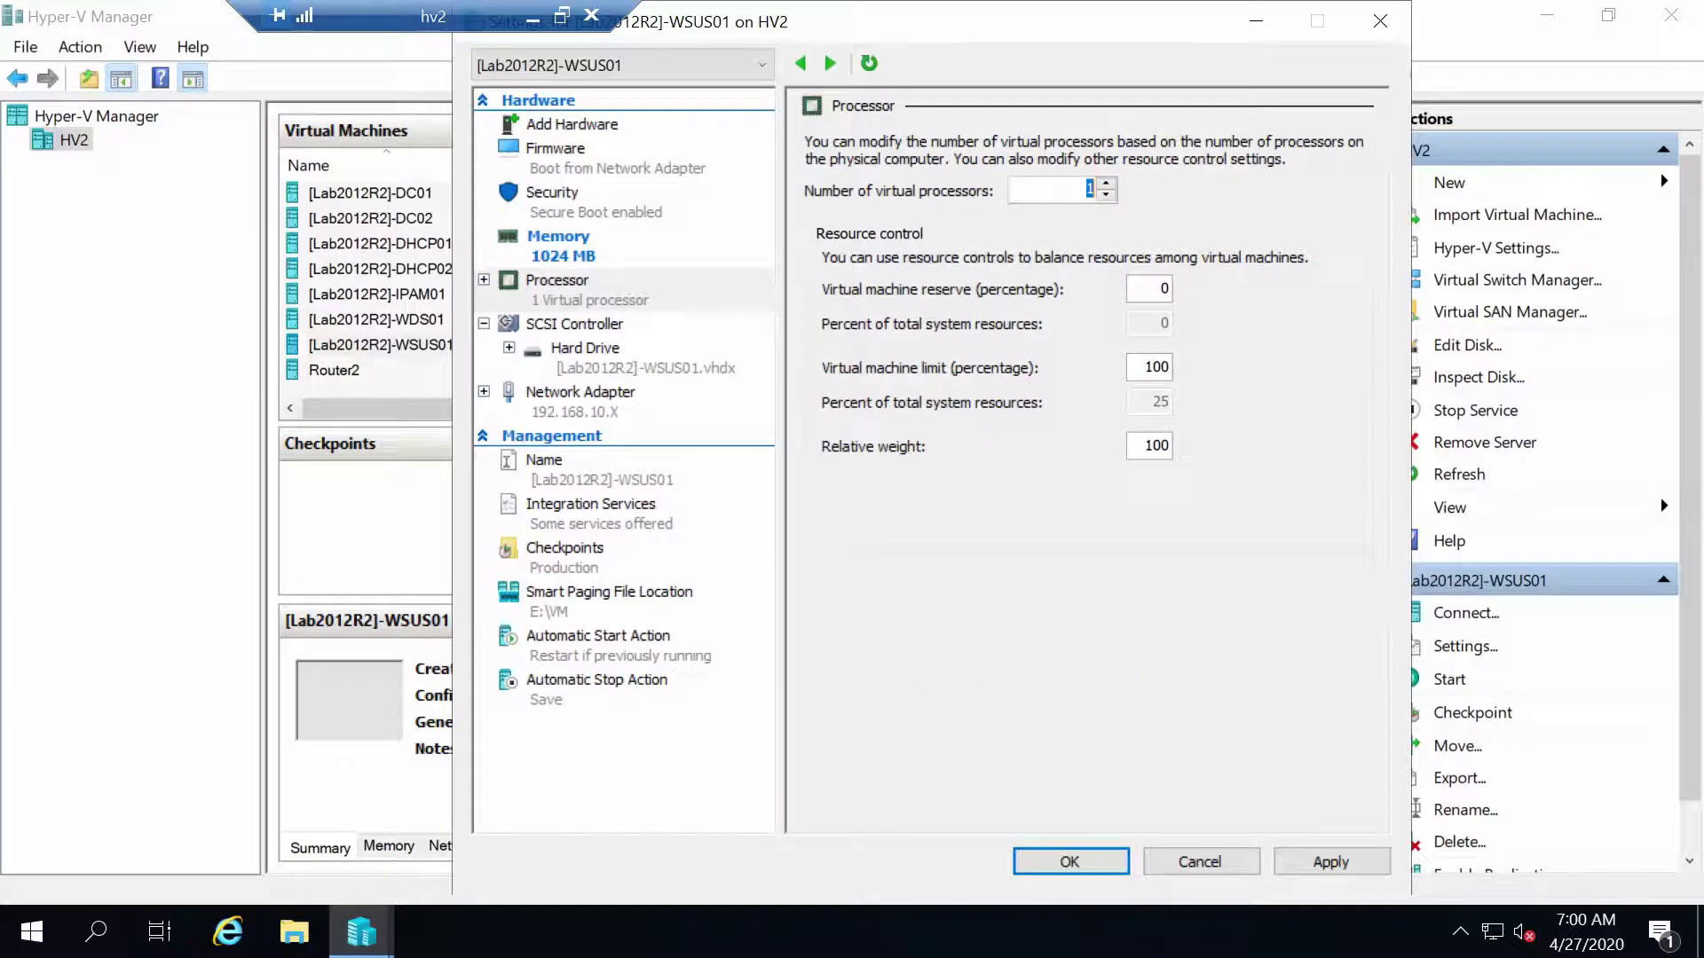
text(2)
Enable guest services, set start action to Nothing and stop action to Shut down, then save
click(585, 513)
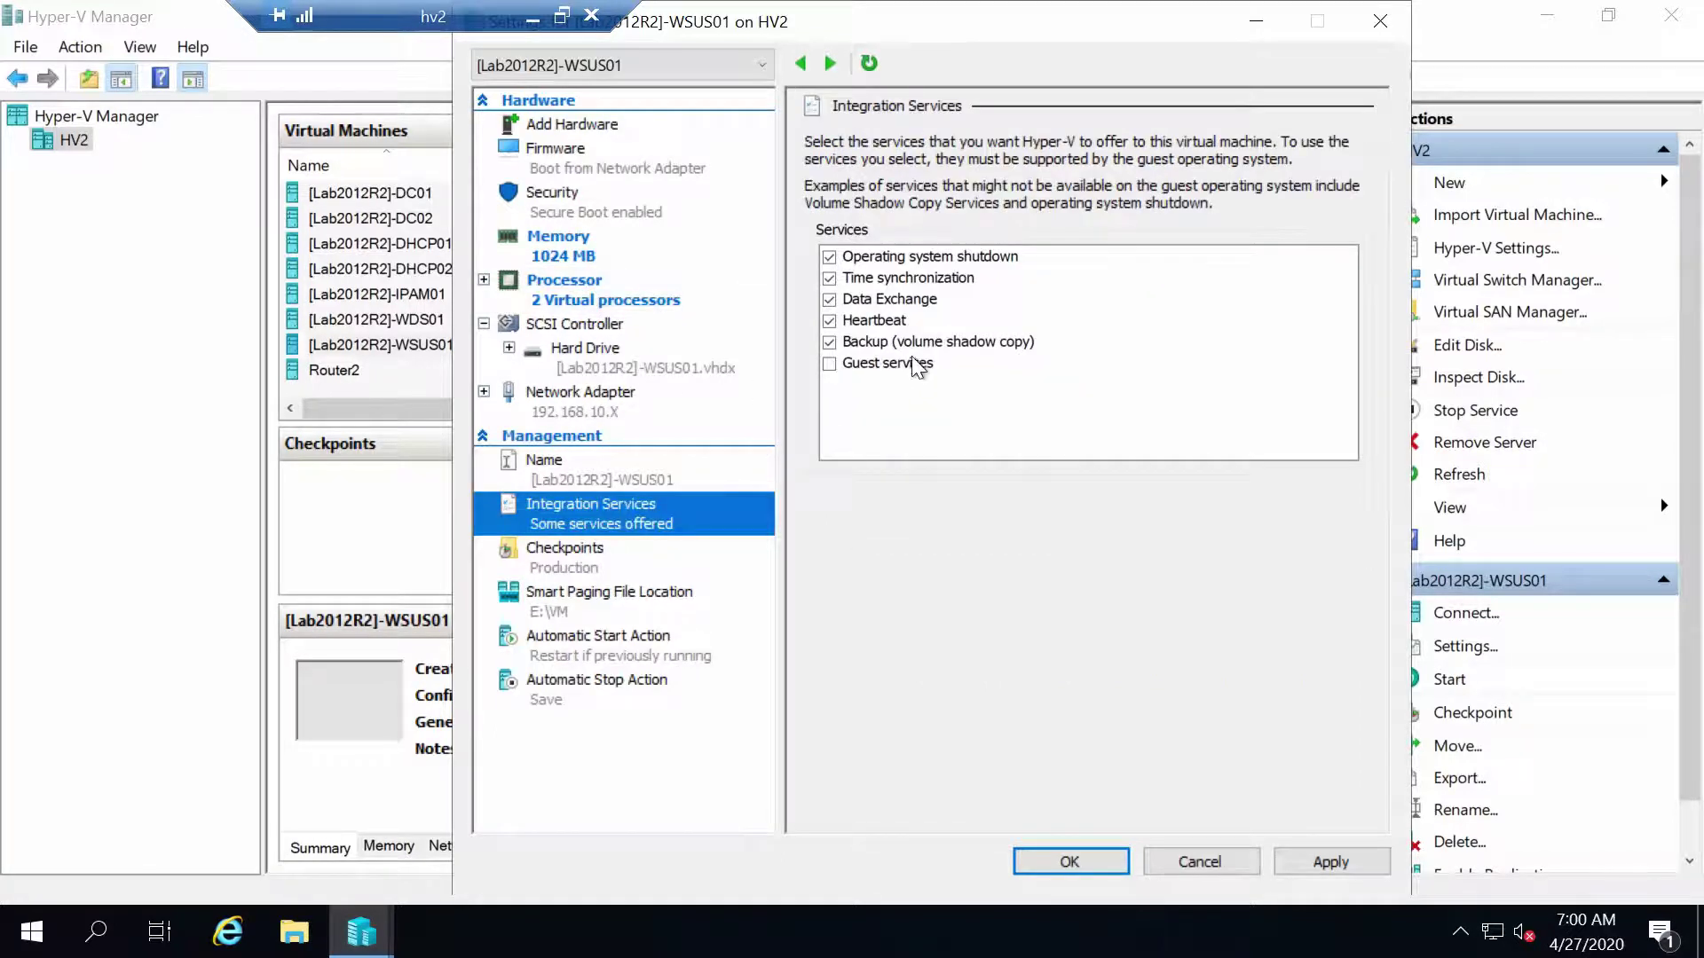
click(890, 366)
click(572, 645)
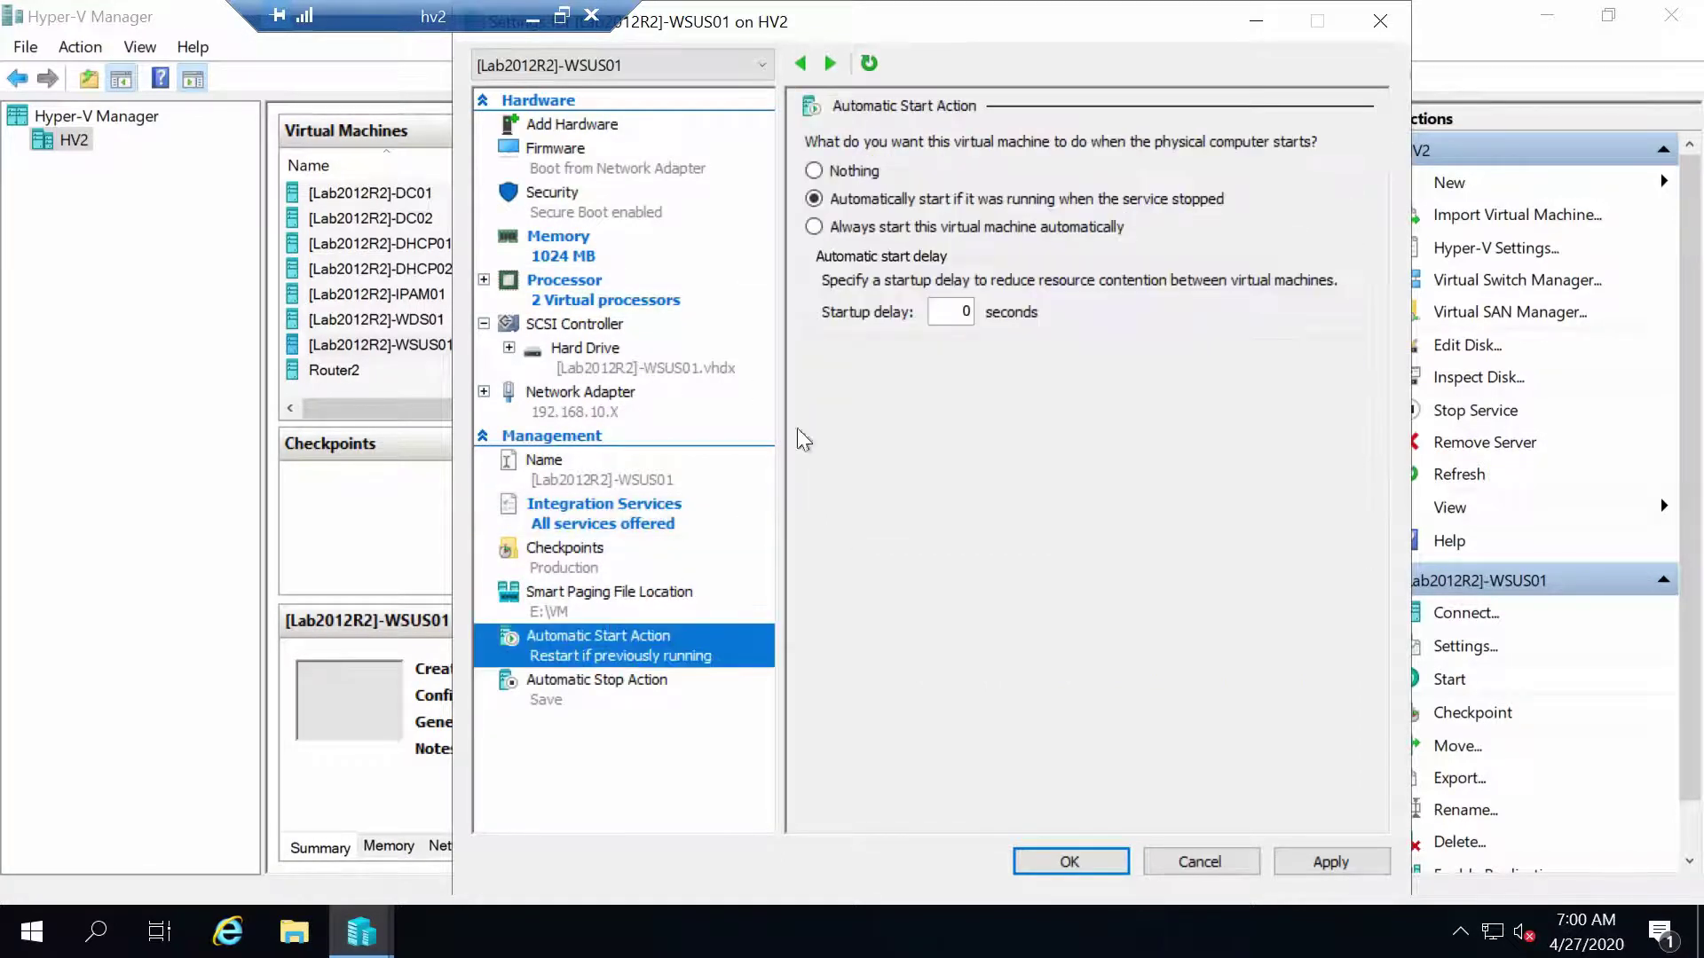
click(854, 170)
click(569, 690)
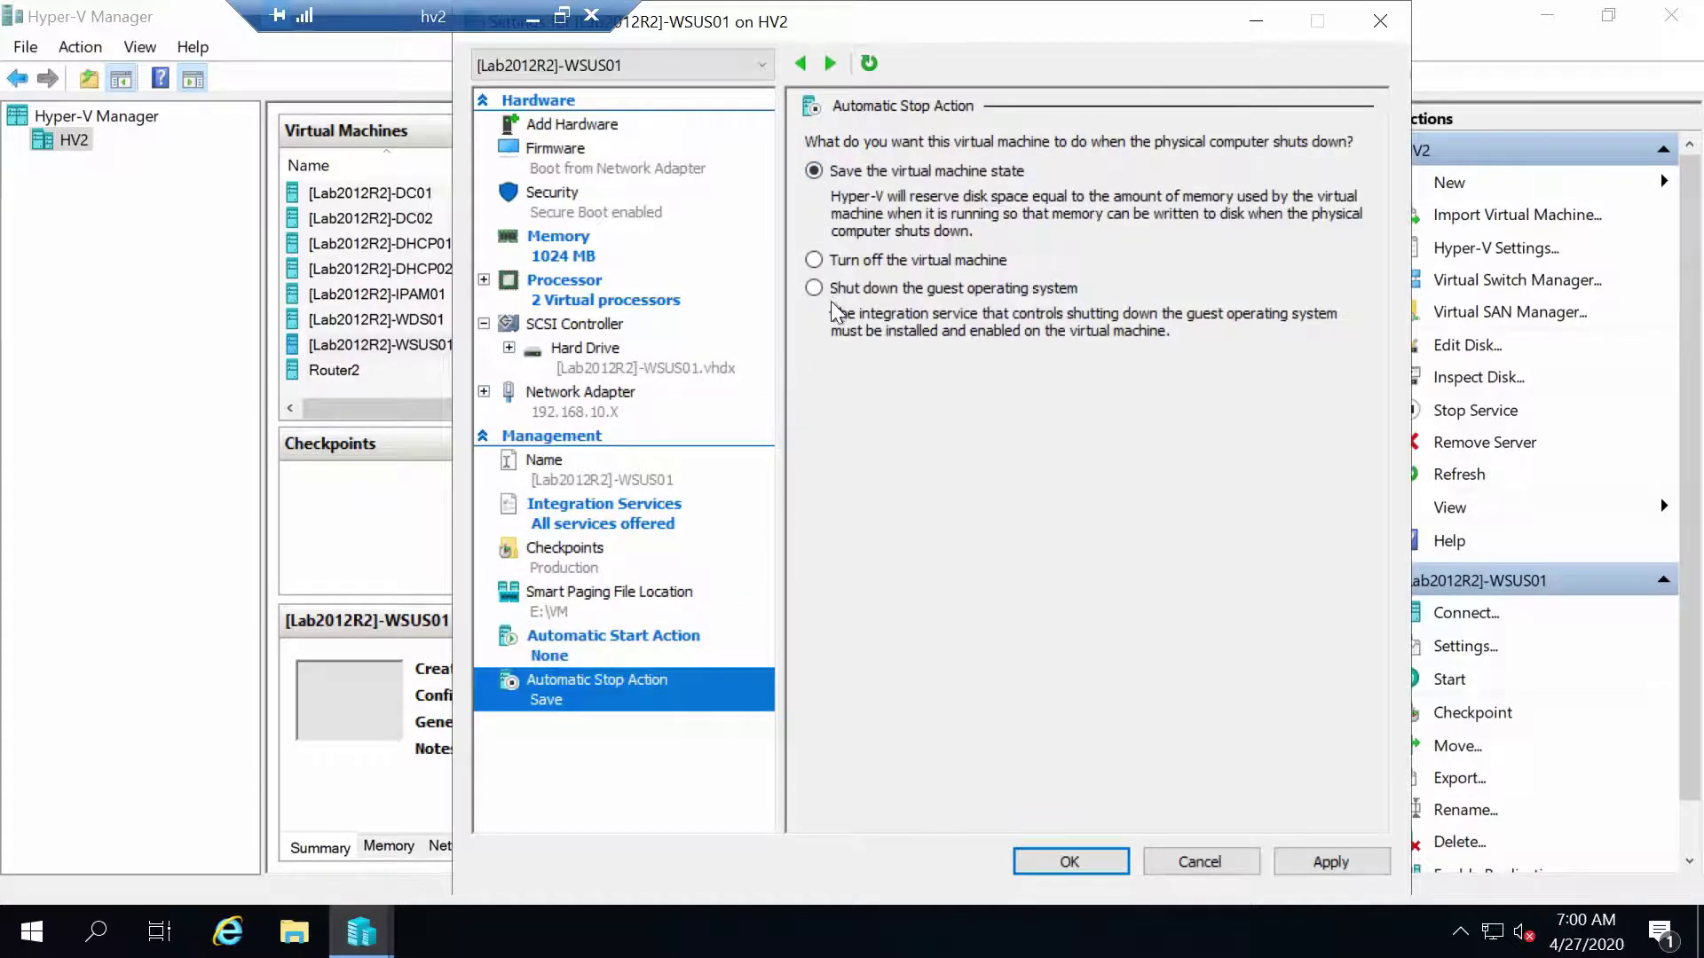
click(839, 289)
click(1326, 863)
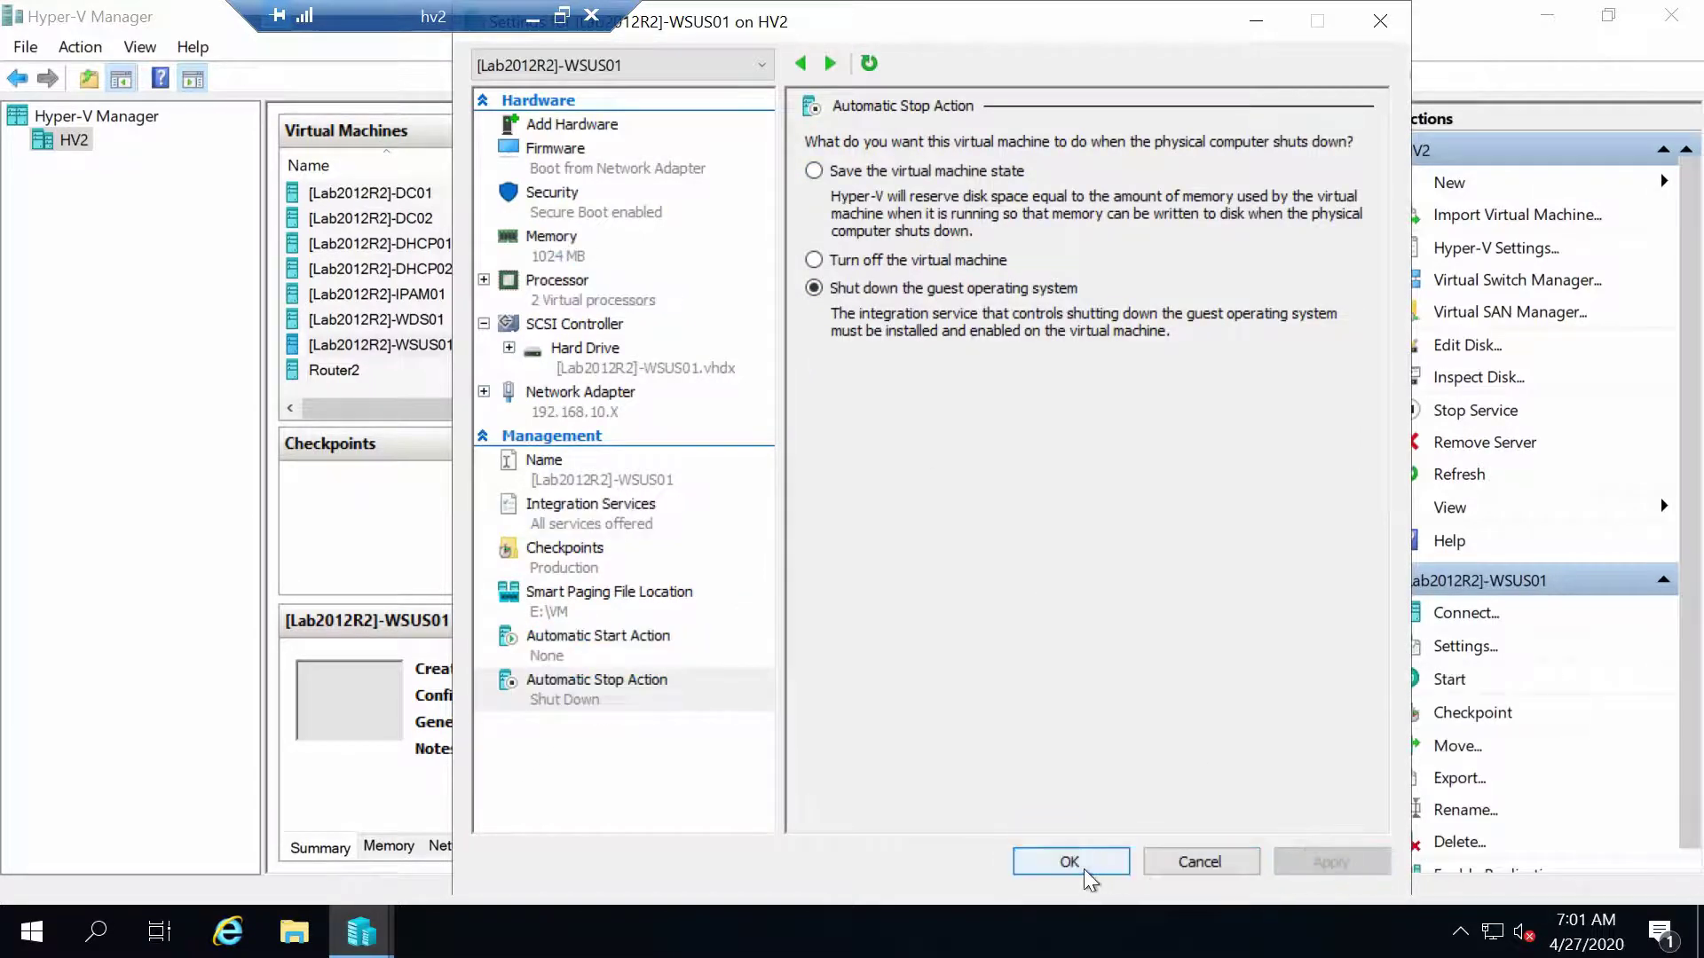
click(1078, 865)
Connect to WSUS01, power it on, and accept the PXE boot prompt to load WDS setup
double_click(415, 344)
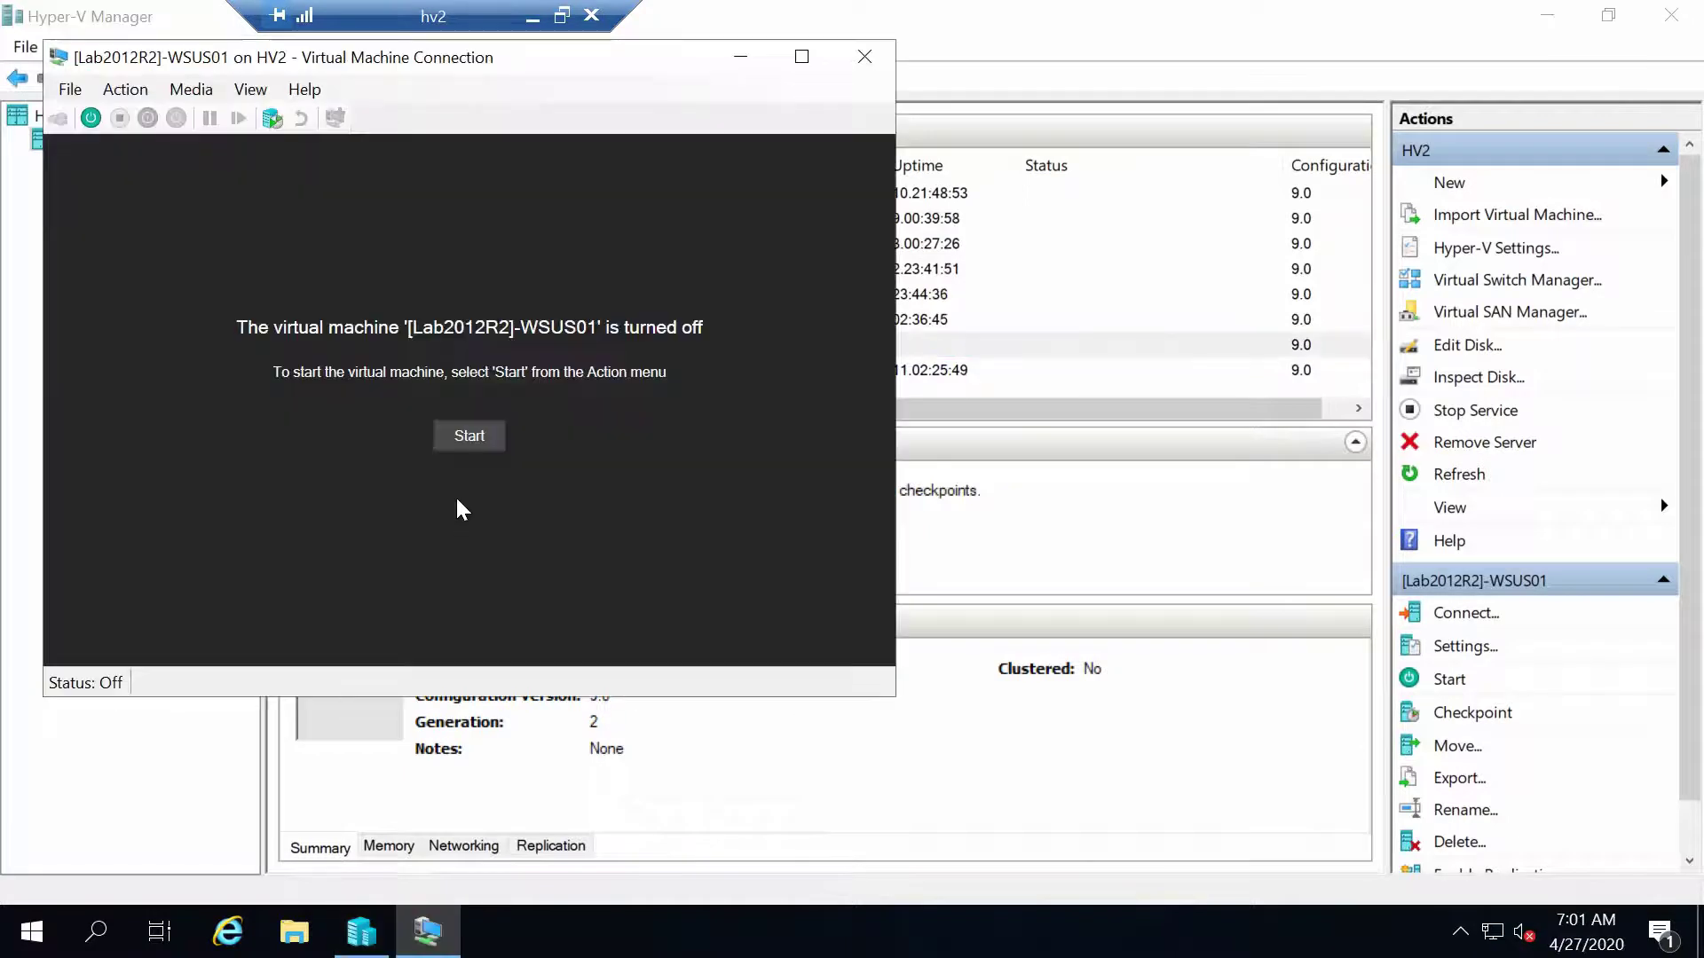
click(469, 435)
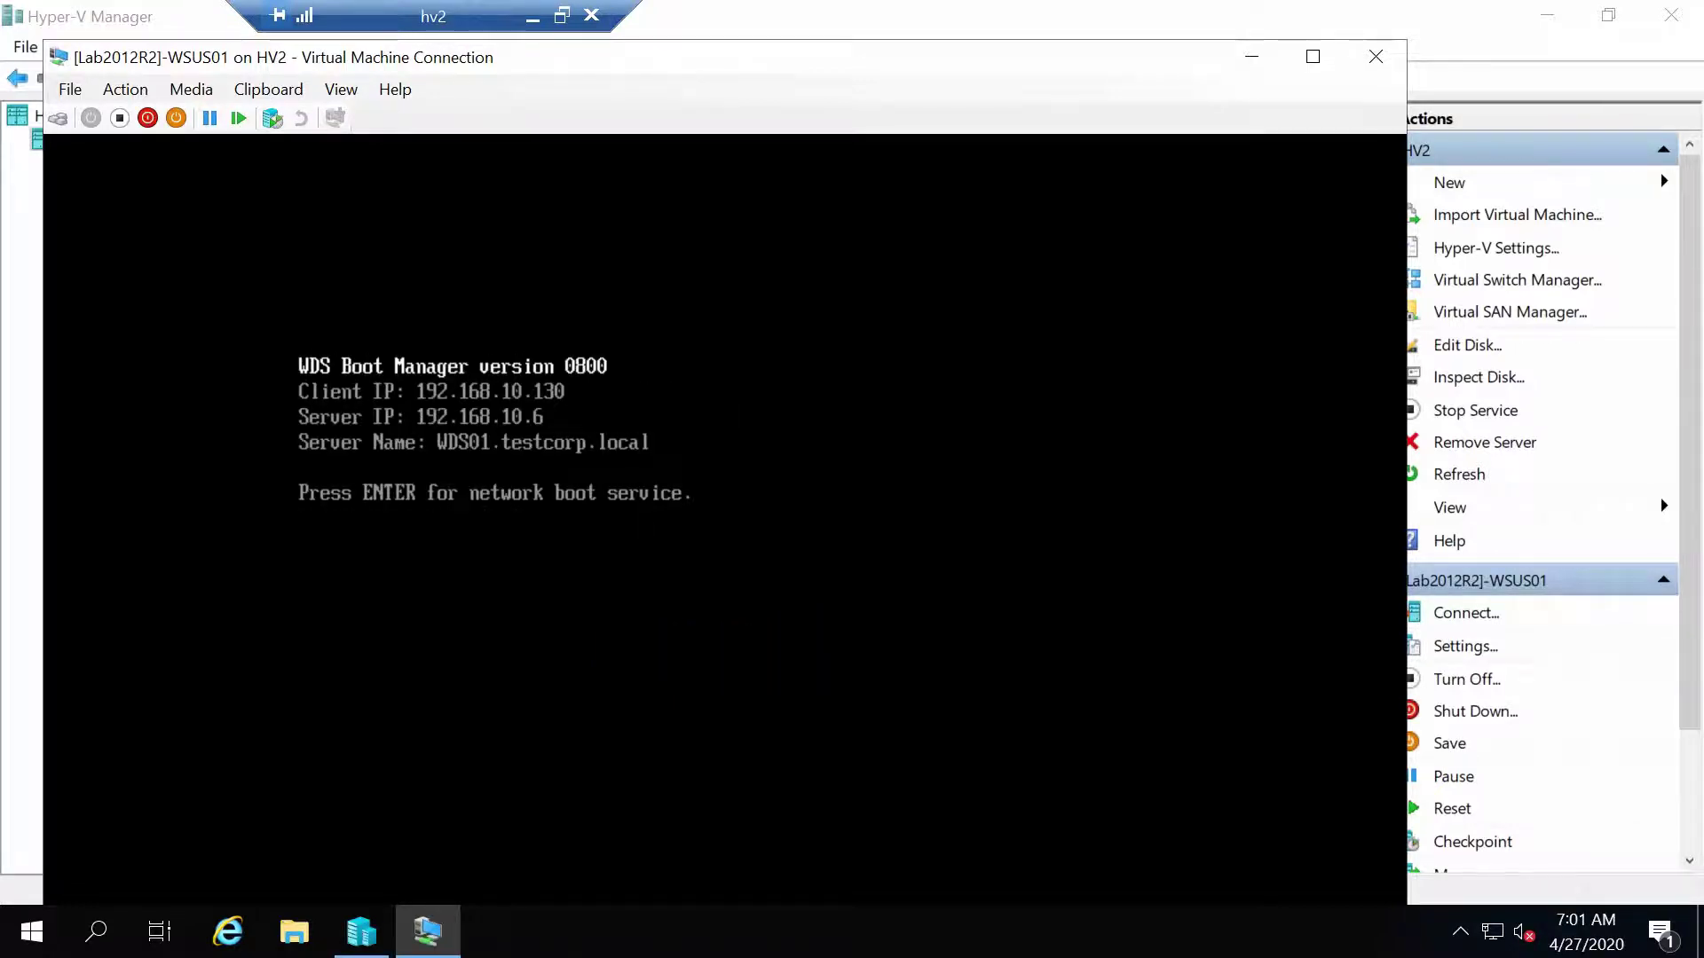
key(Return)
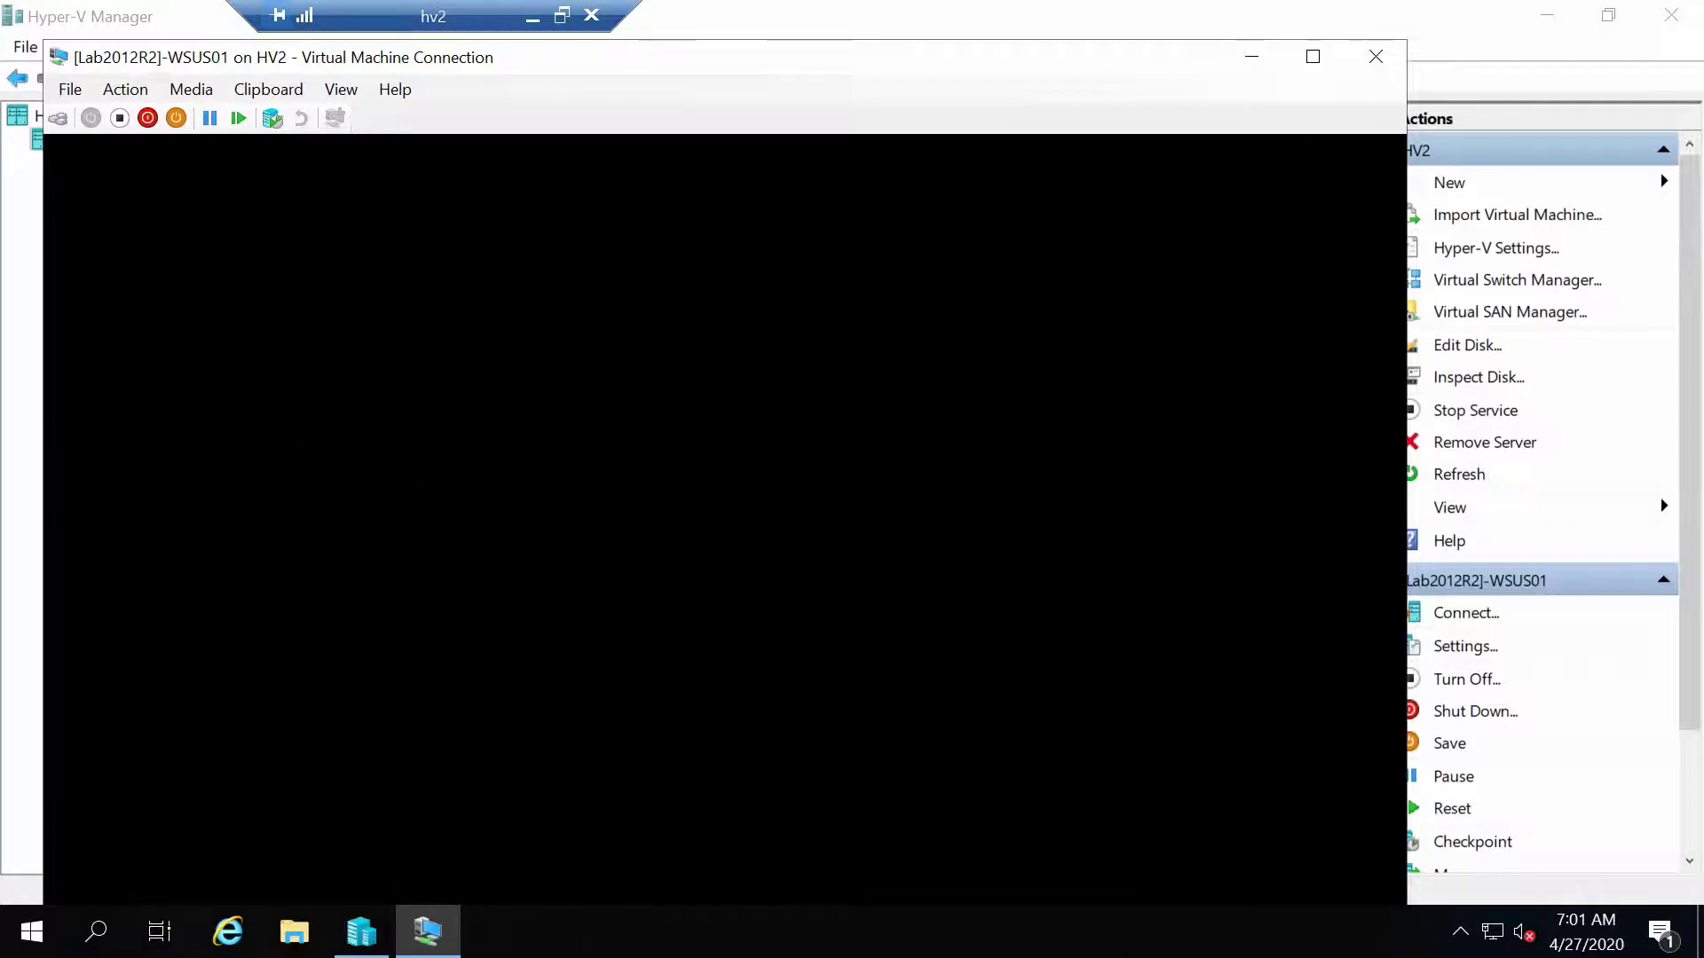
double_click(828, 57)
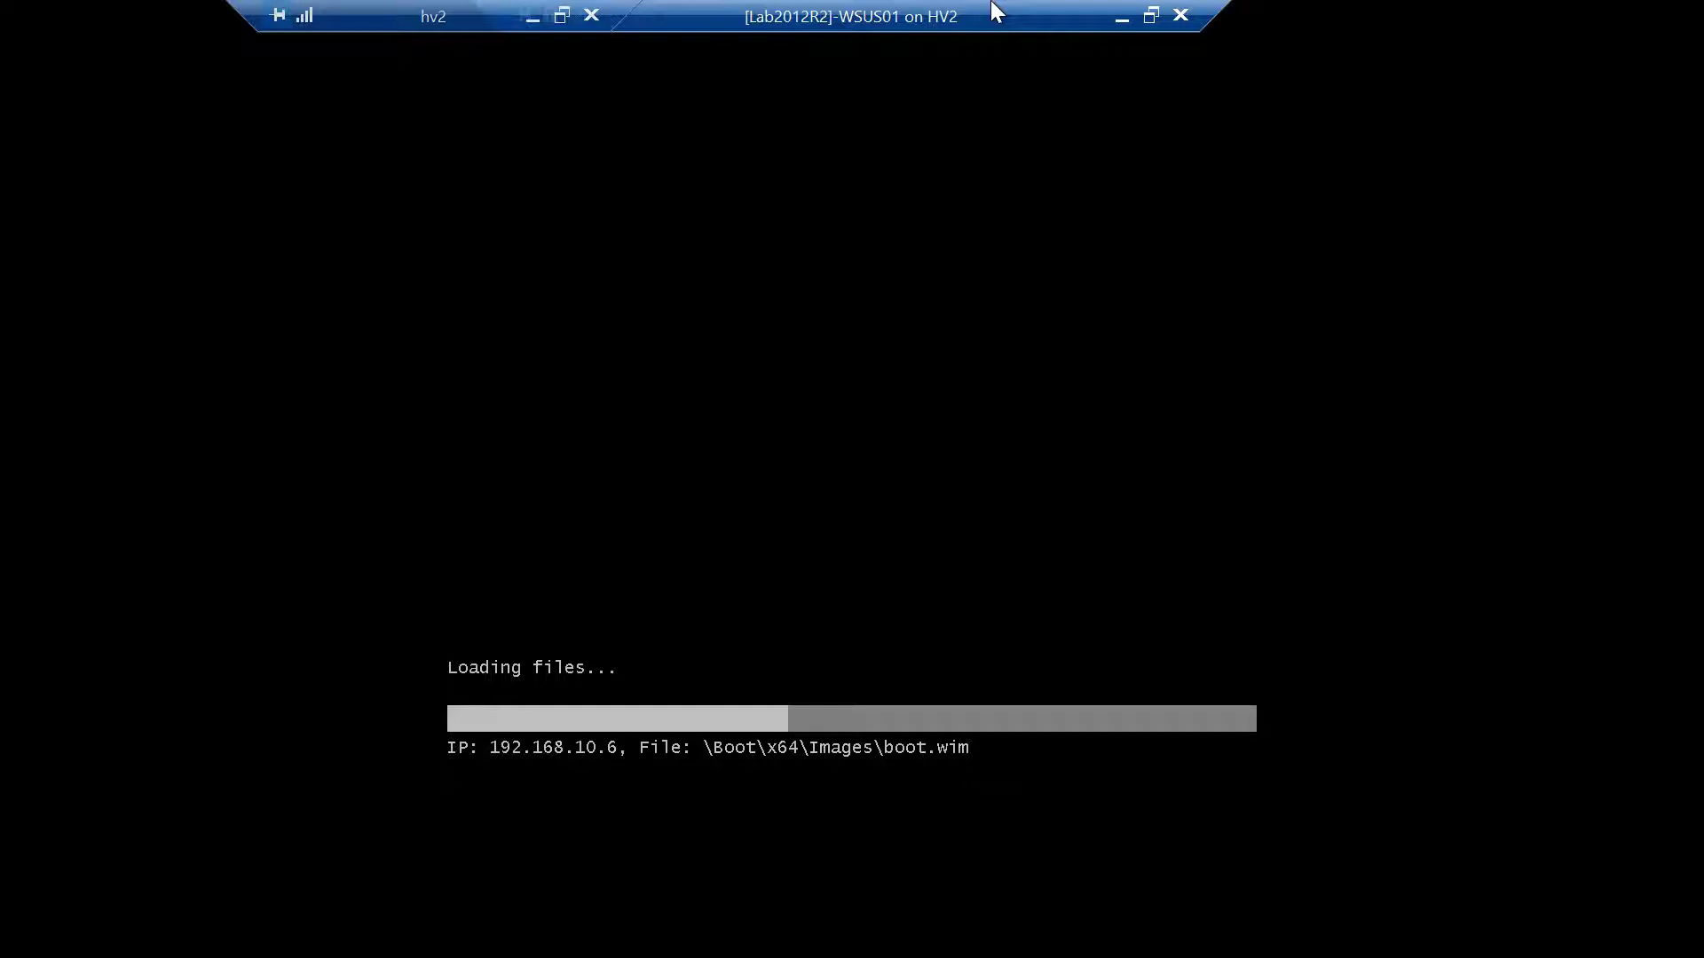
double_click(737, 18)
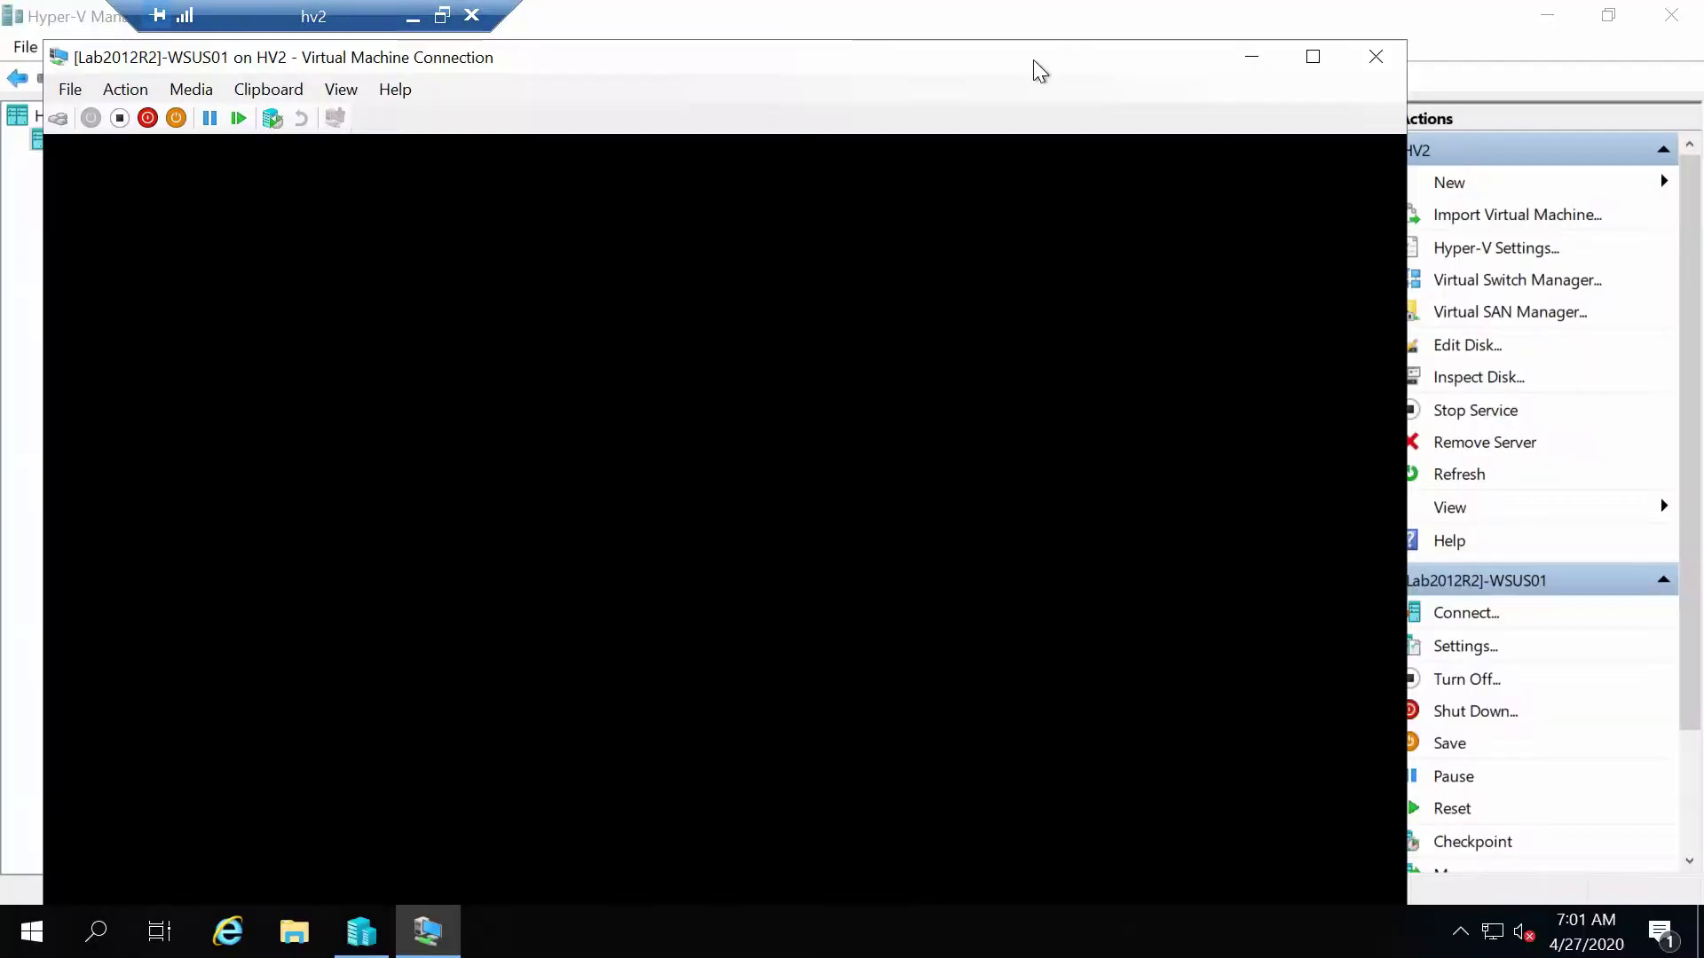
drag(1033, 61, 1121, 9)
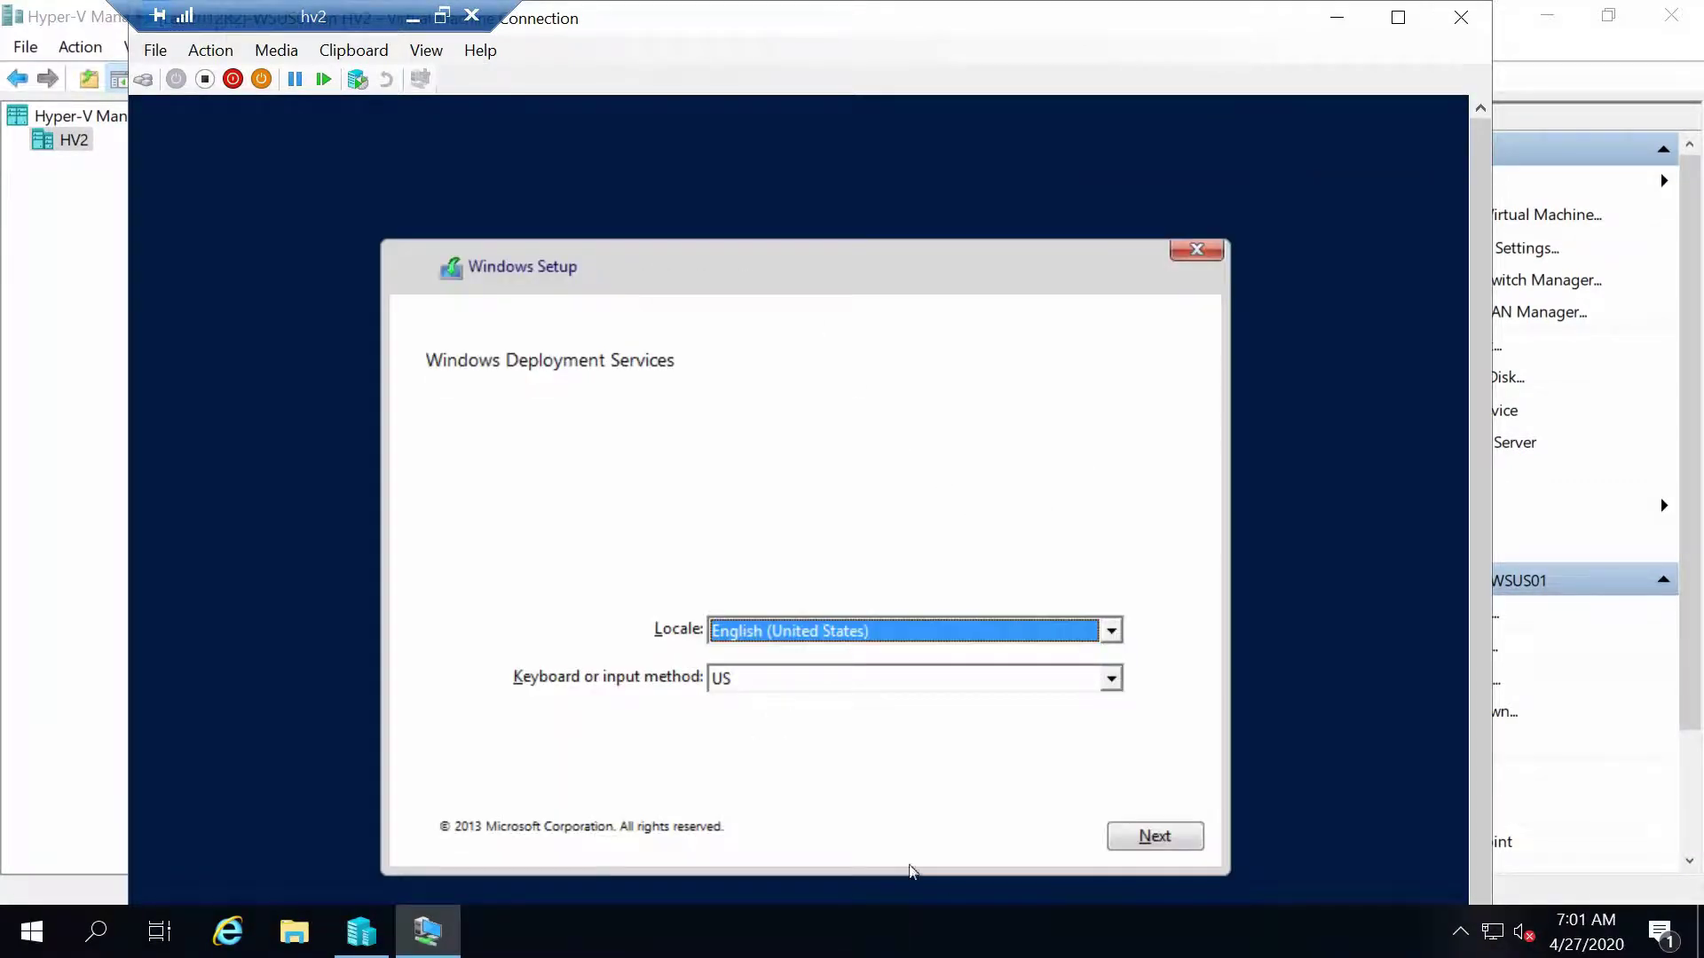
Accept the locale settings and authenticate to WDS01 with the testcorp administrator credentials
click(1147, 844)
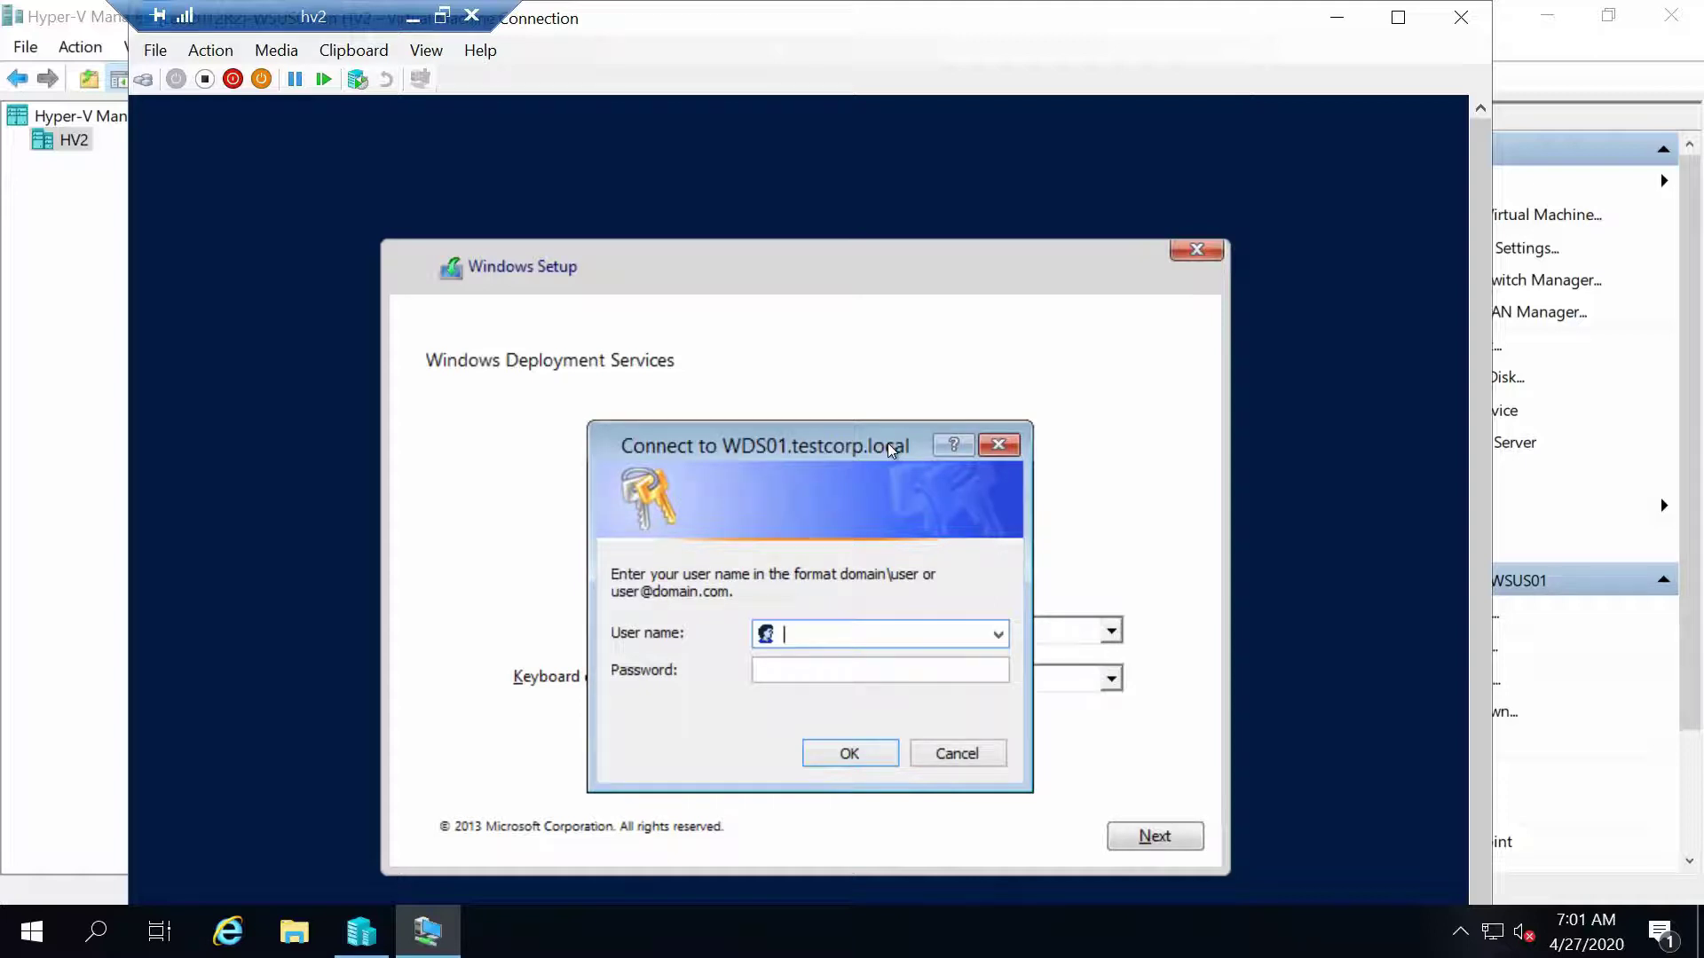
text(testcorp\administrator)
click(879, 669)
text(******)
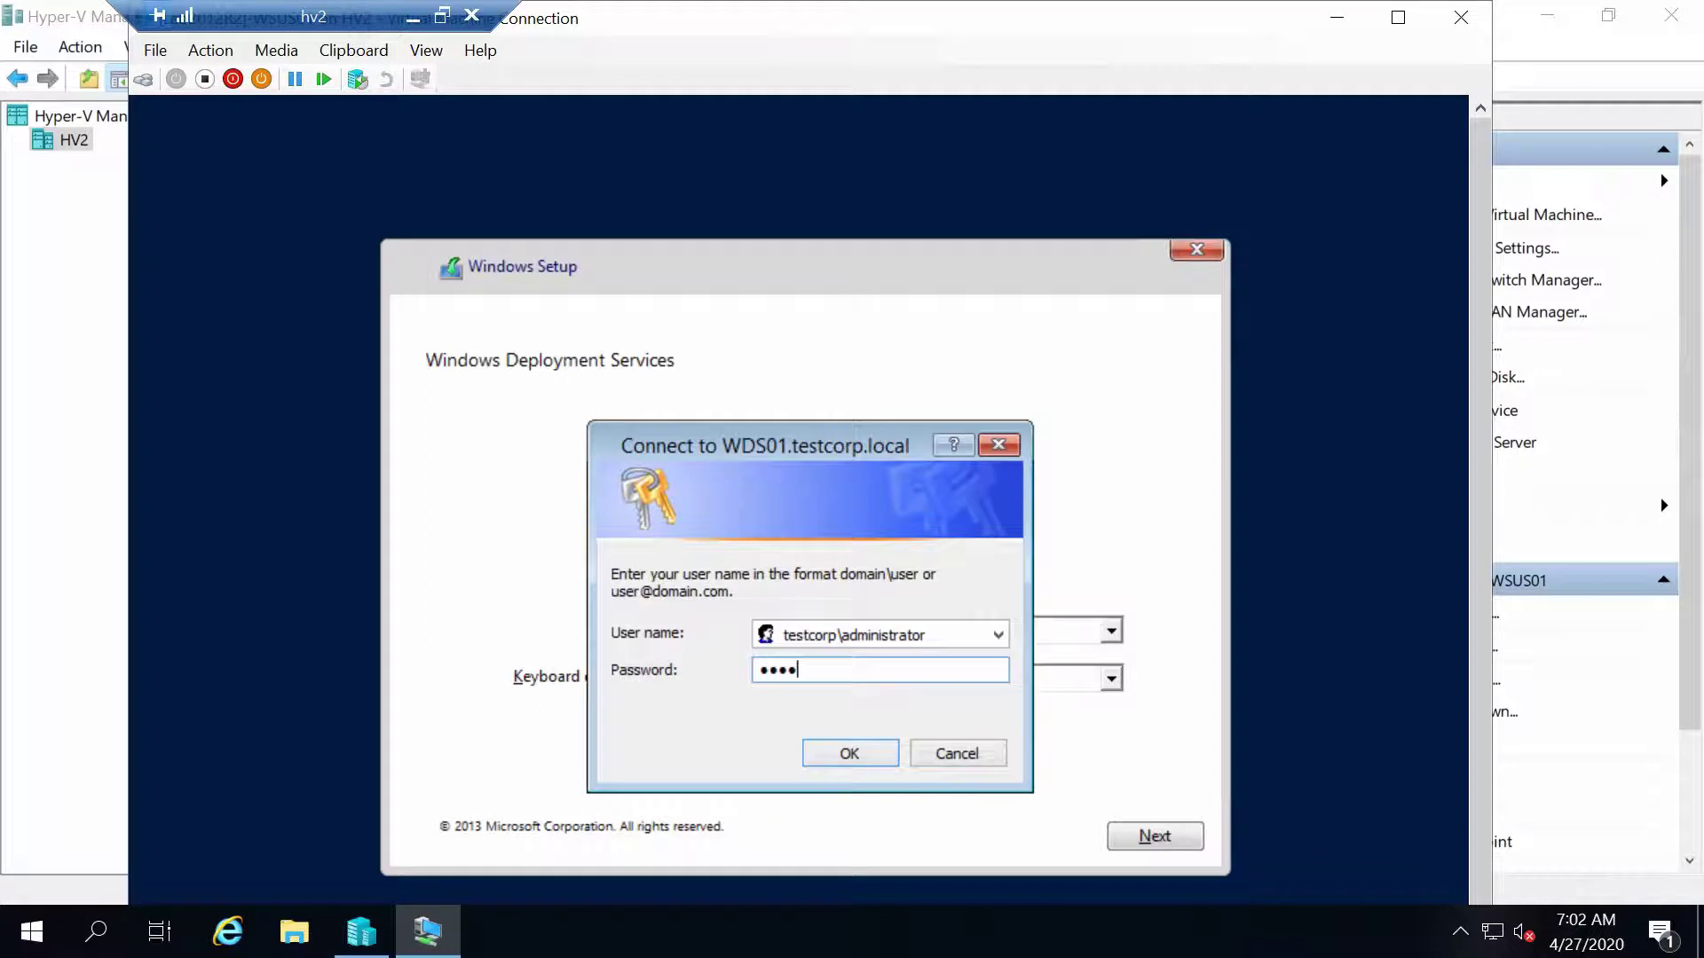
key(BackSpace)
key(BackSpace)
key(BackSpace)
key(BackSpace)
key(BackSpace)
key(BackSpace)
text(*********)
click(827, 756)
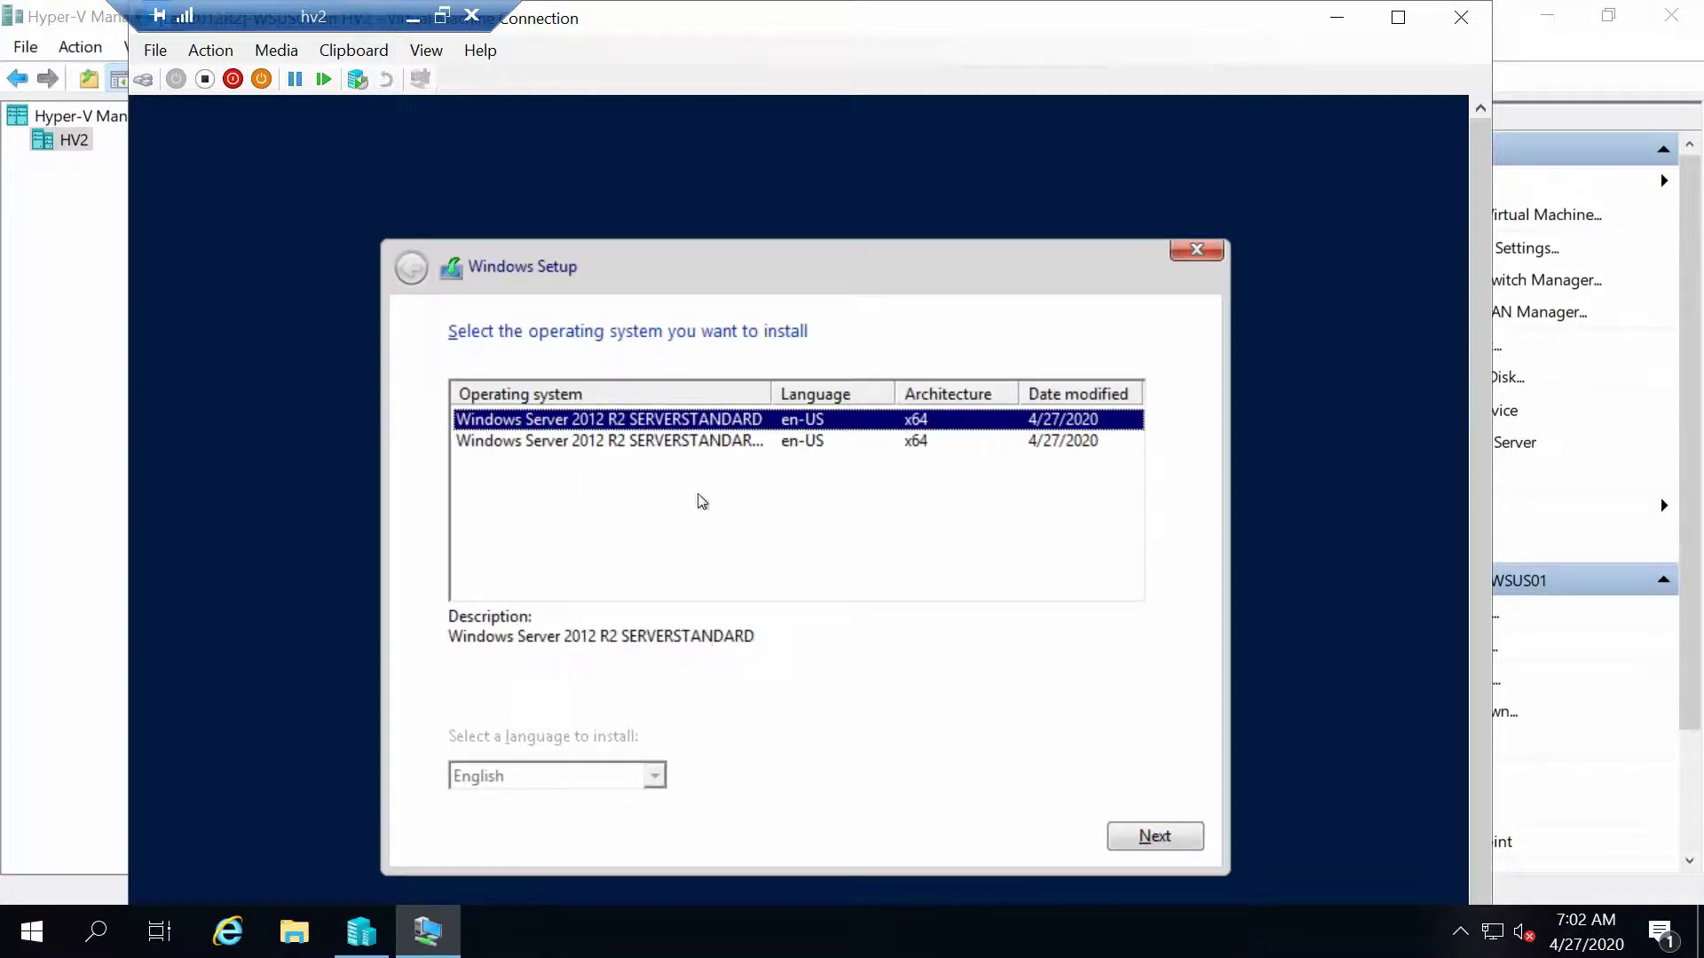
Choose Windows Server 2012 R2 SERVERSTANDARD and install it onto Drive 0's unallocated 60 GB space
drag(771, 393, 883, 391)
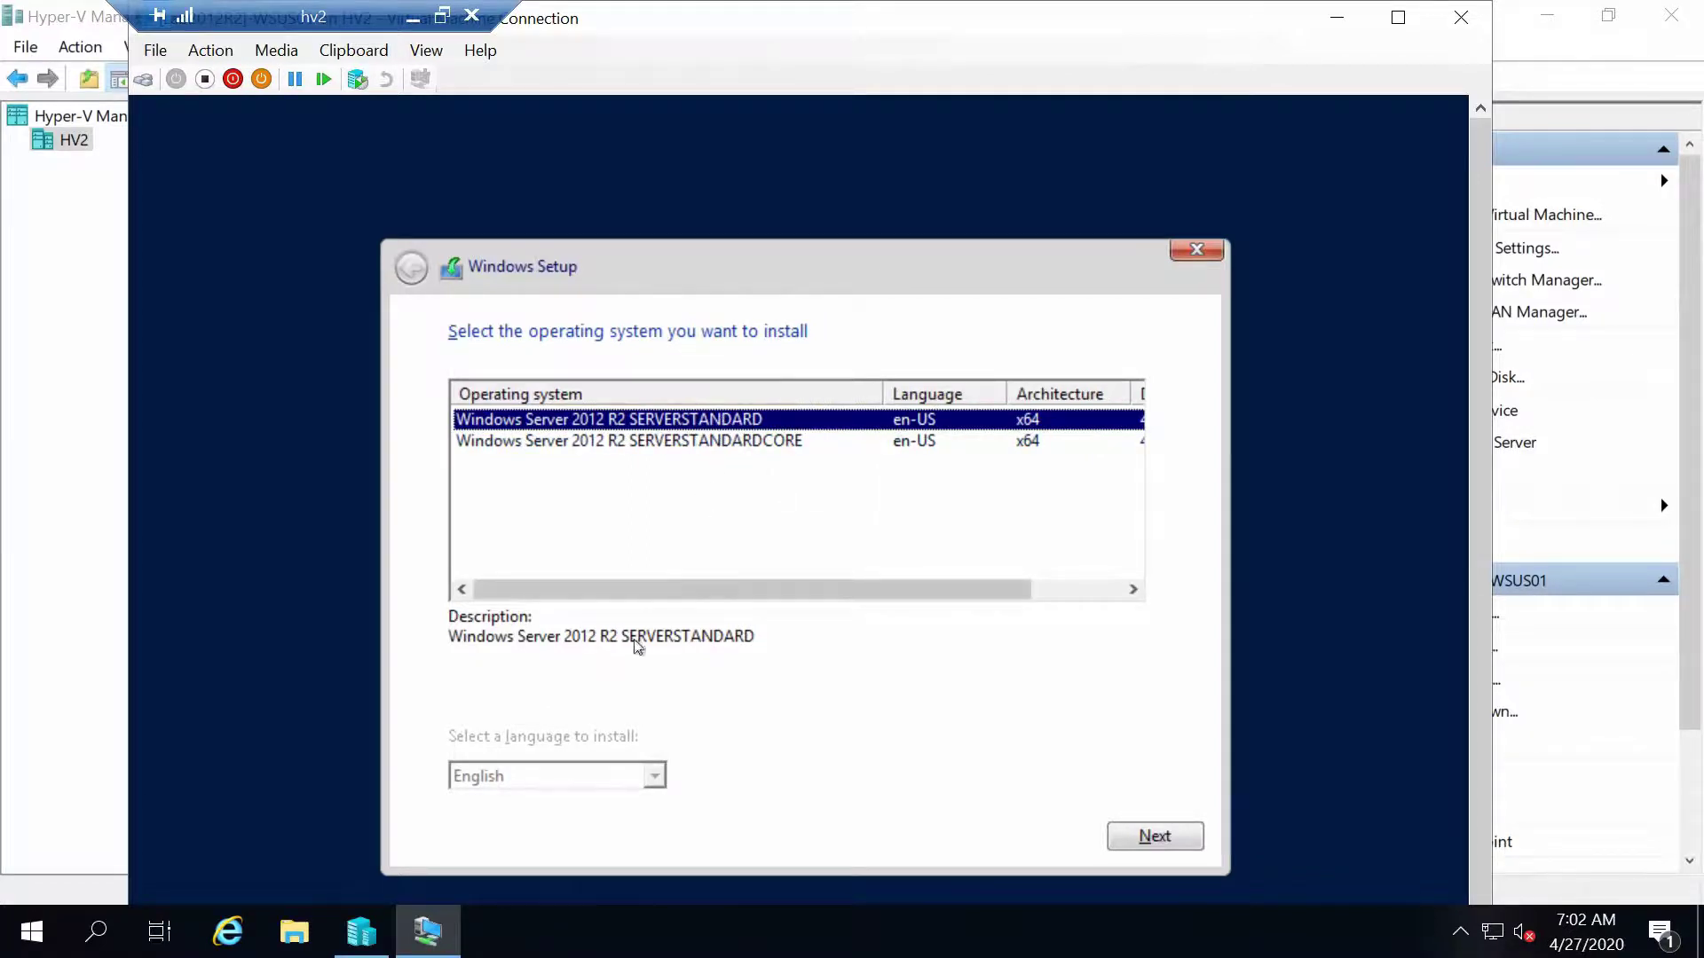
click(1195, 847)
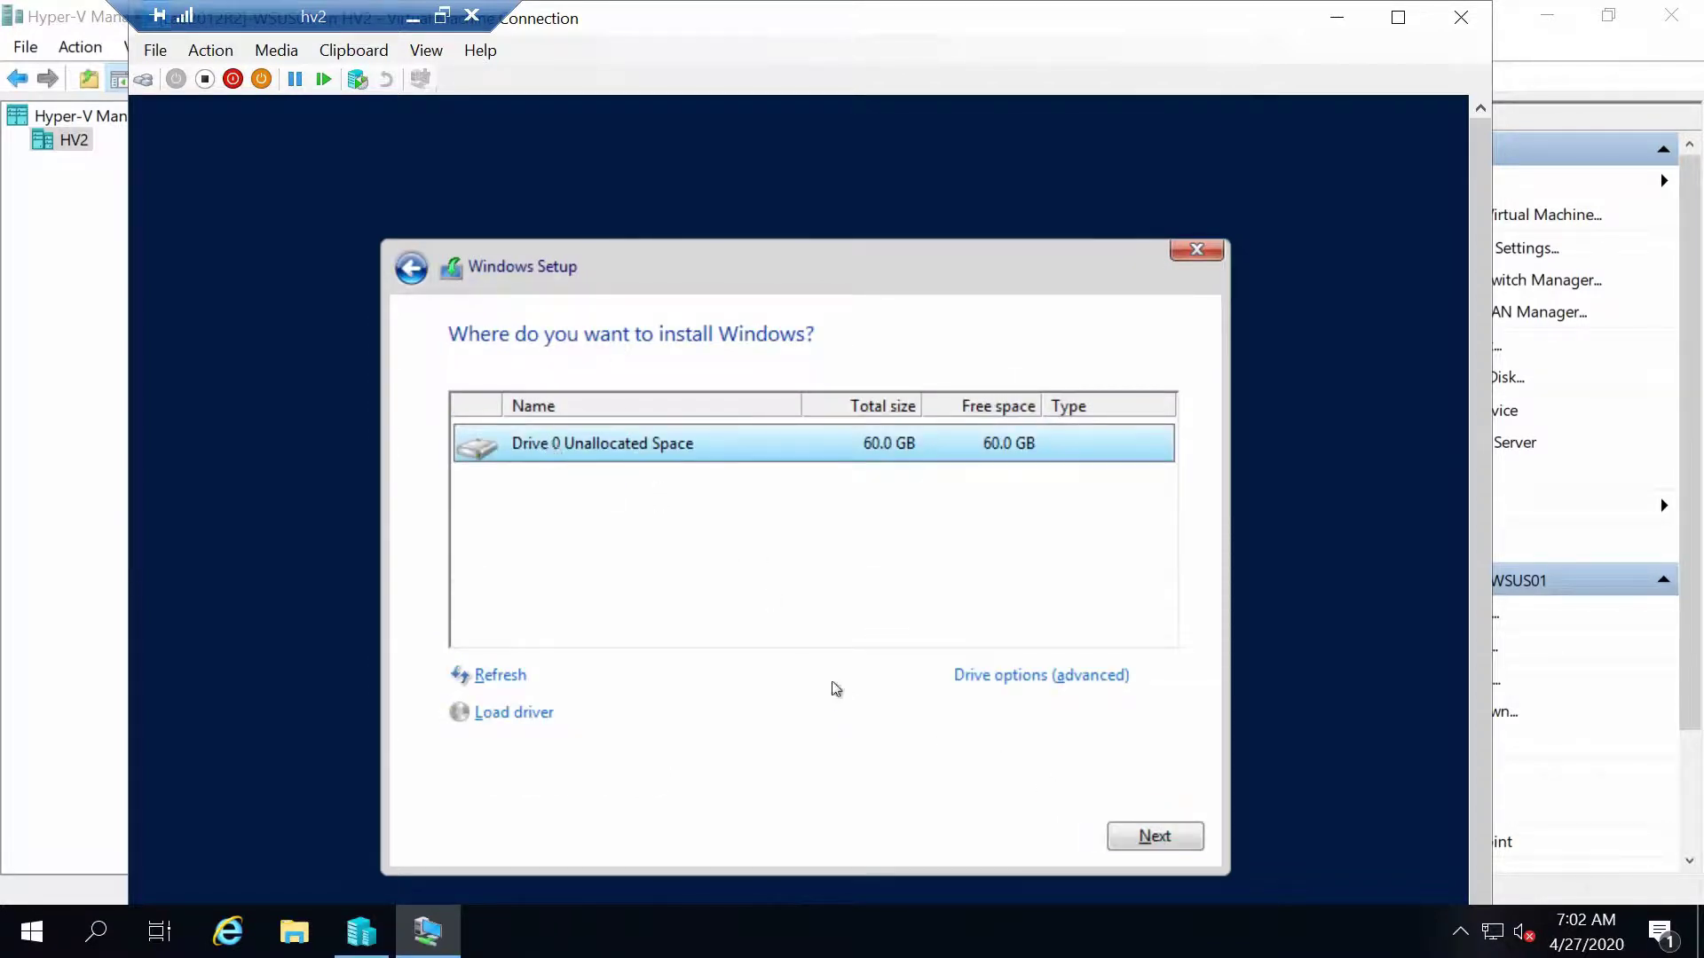
click(1142, 842)
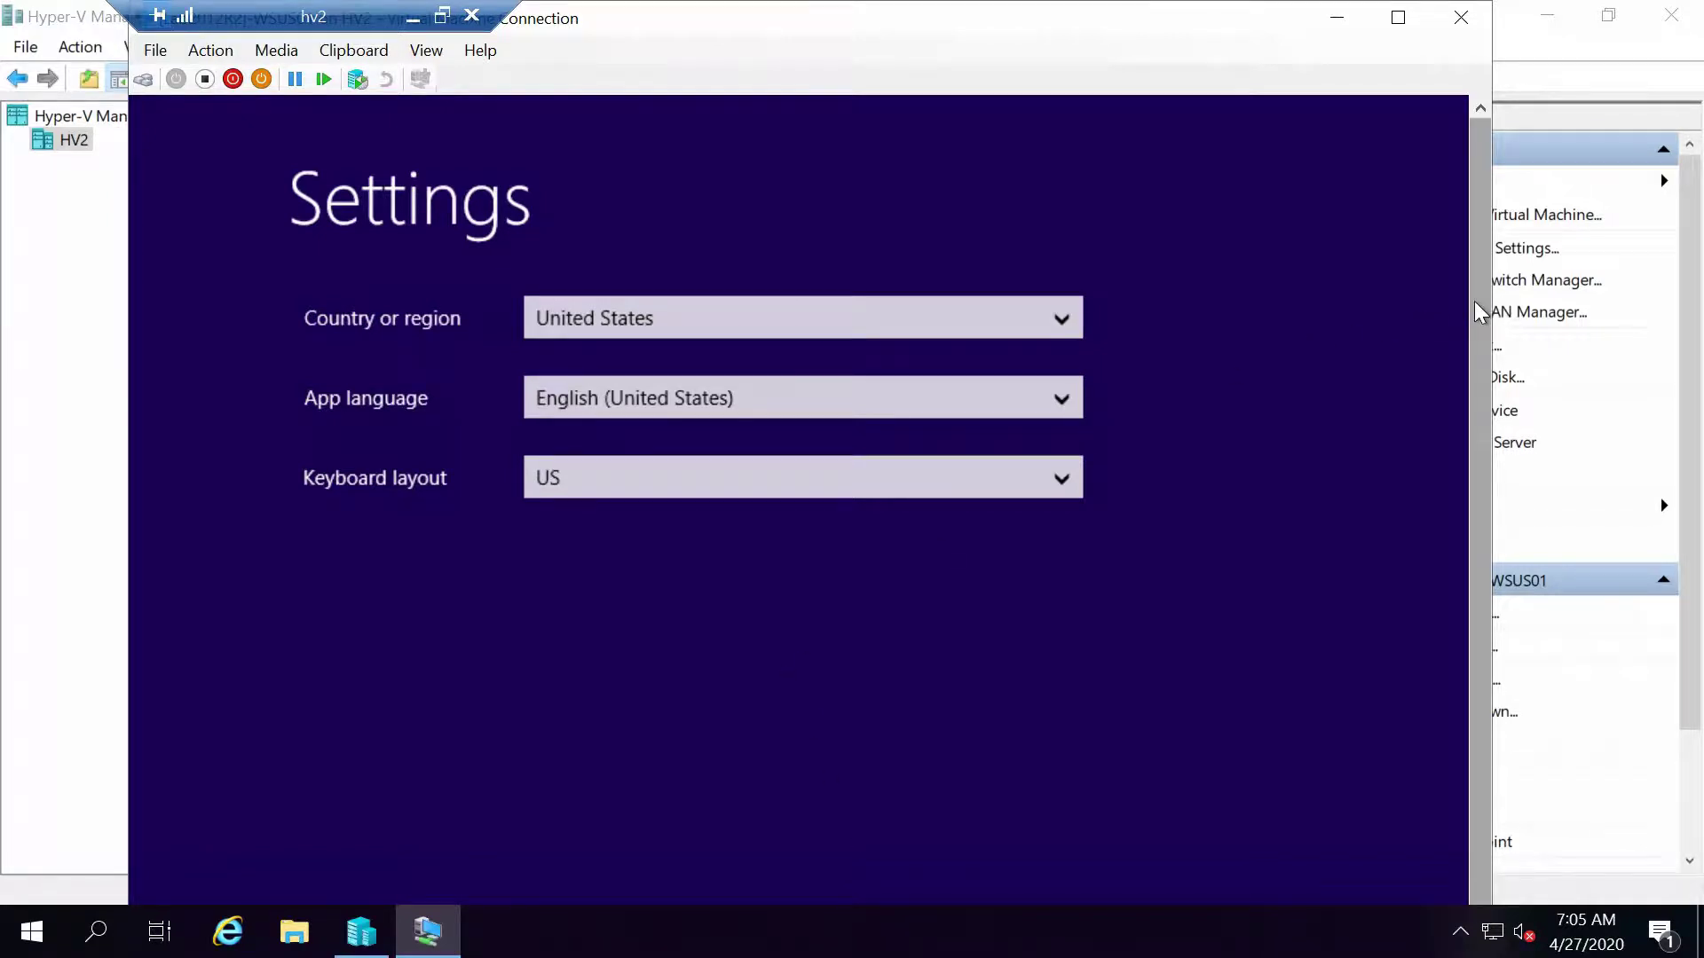
Accept the default region settings and licence terms, and enter the built-in Administrator password
drag(1471, 312, 1536, 524)
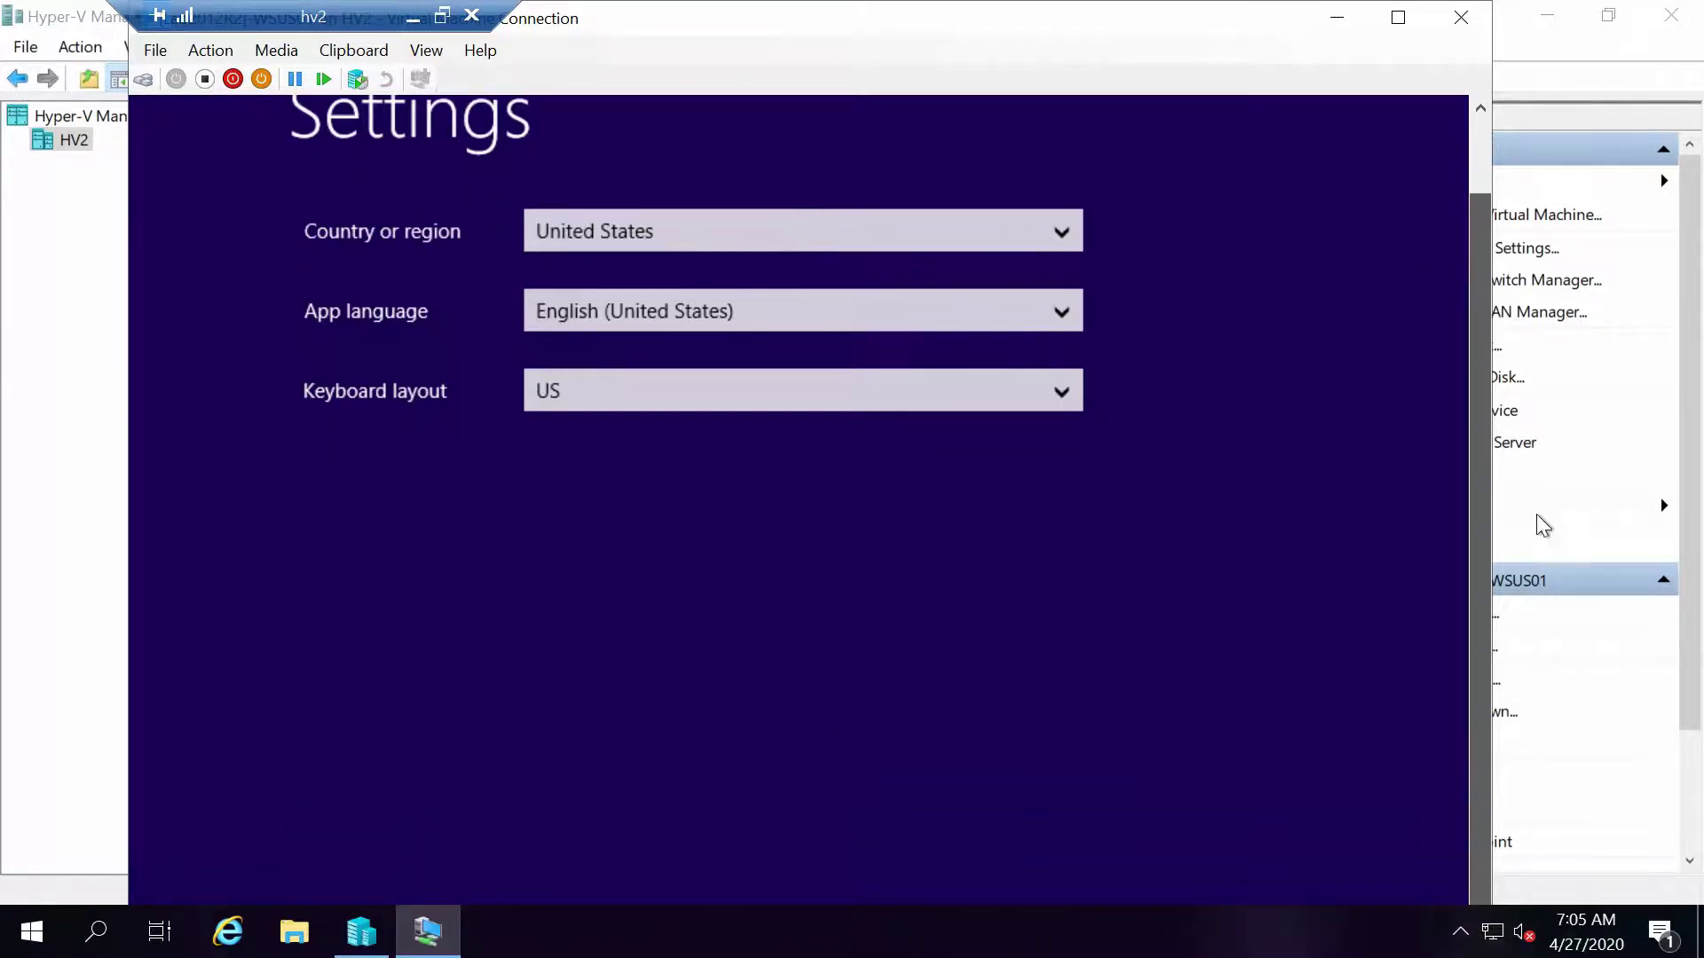
double_click(1155, 29)
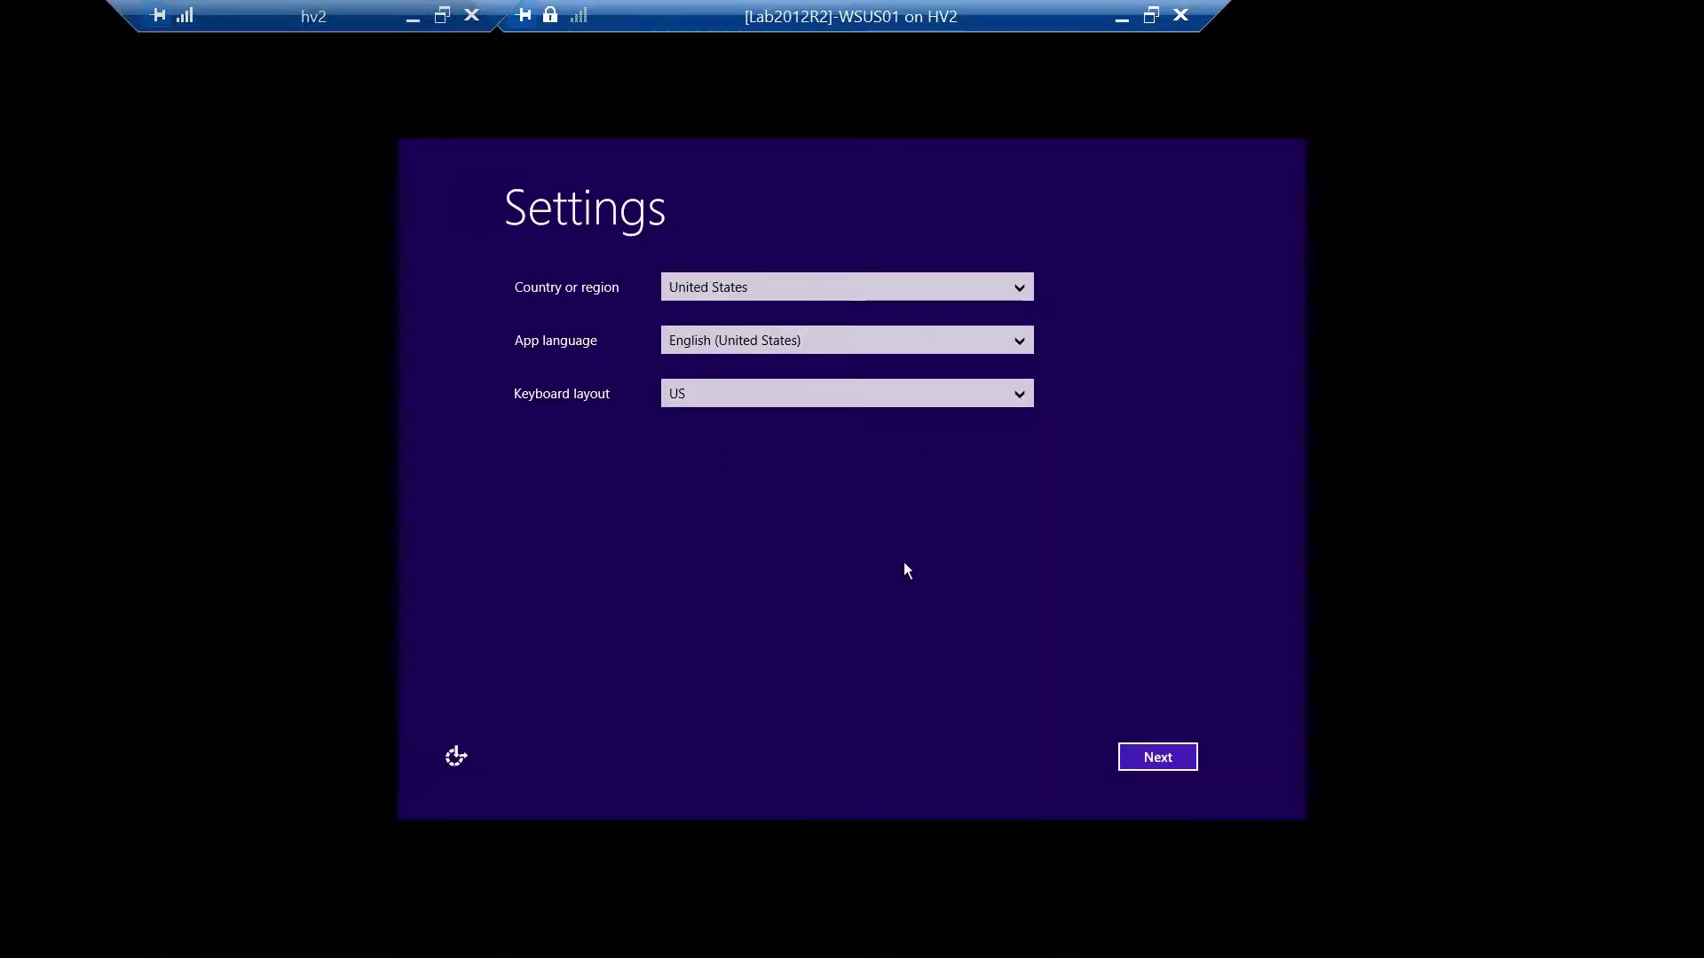
click(1162, 762)
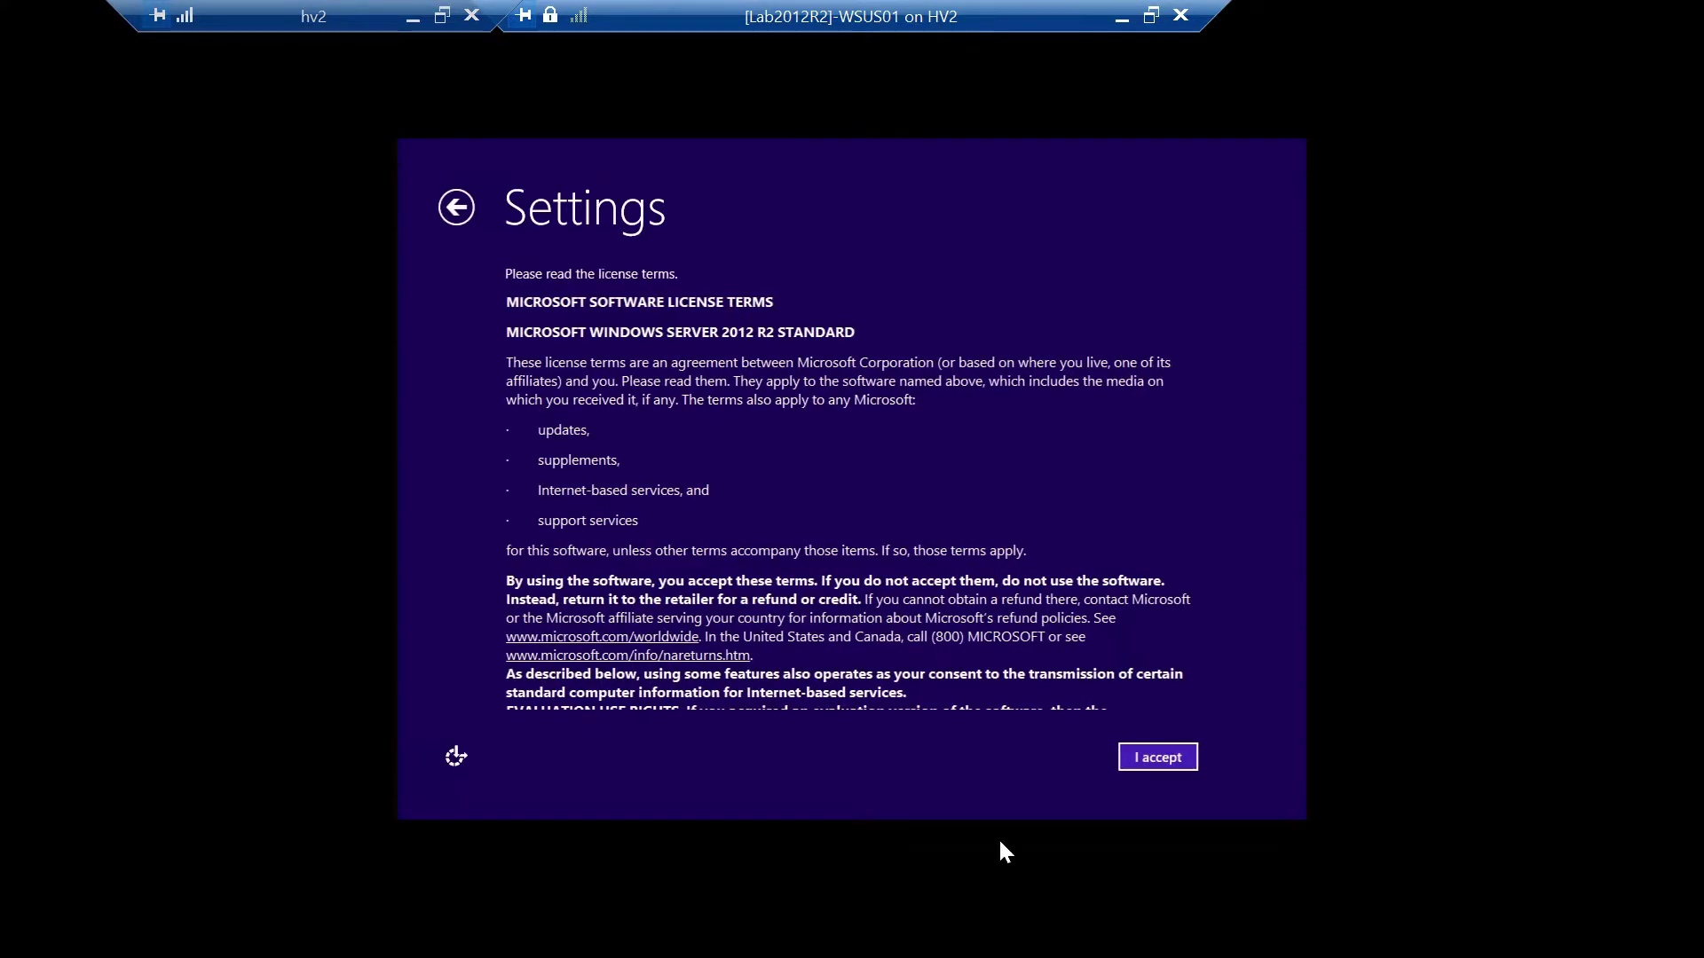
click(1147, 761)
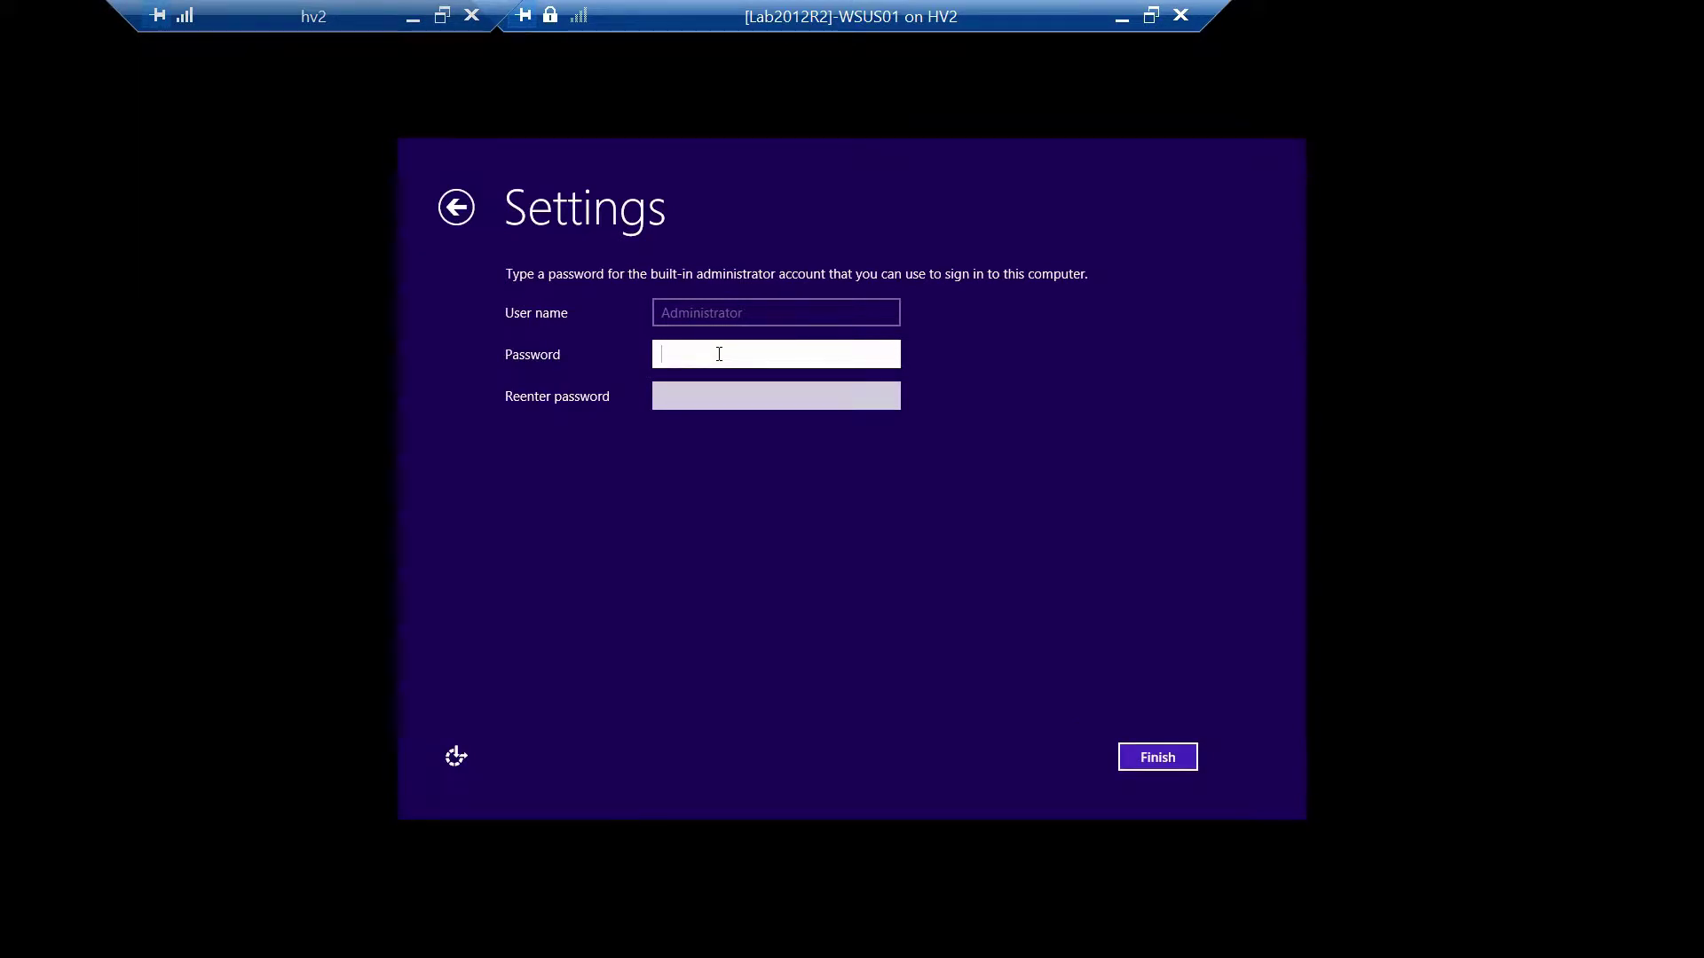
text(P@ssw0rd!)
key(Tab)
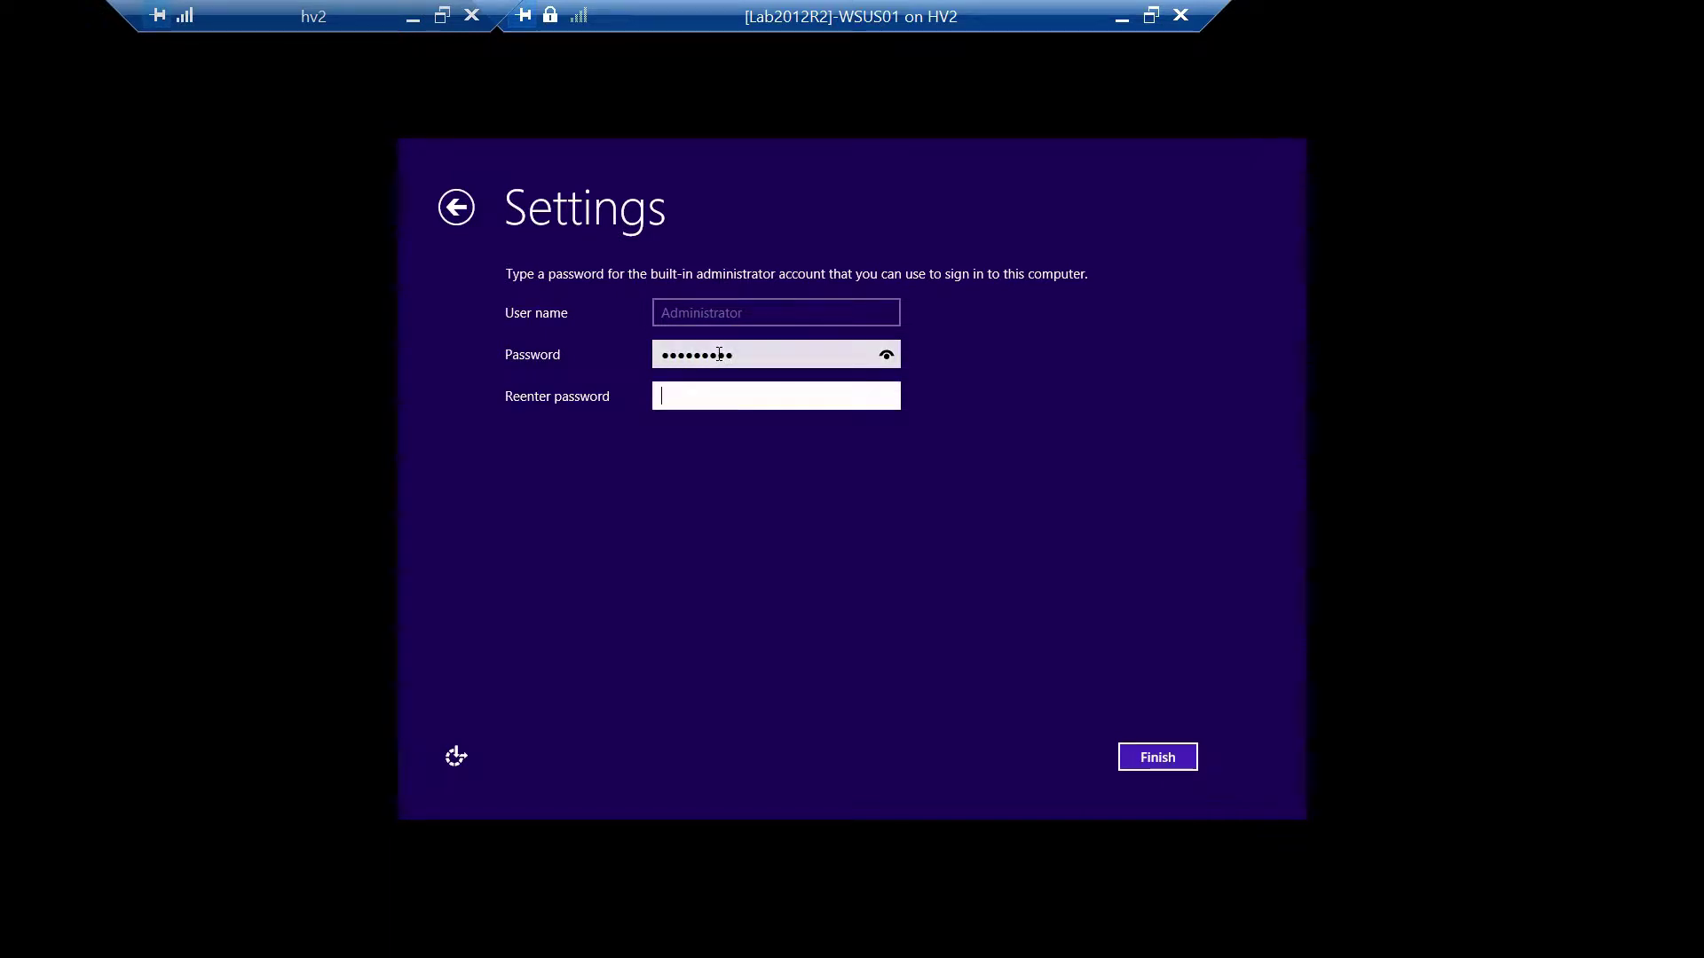
text(P@ssw0r)
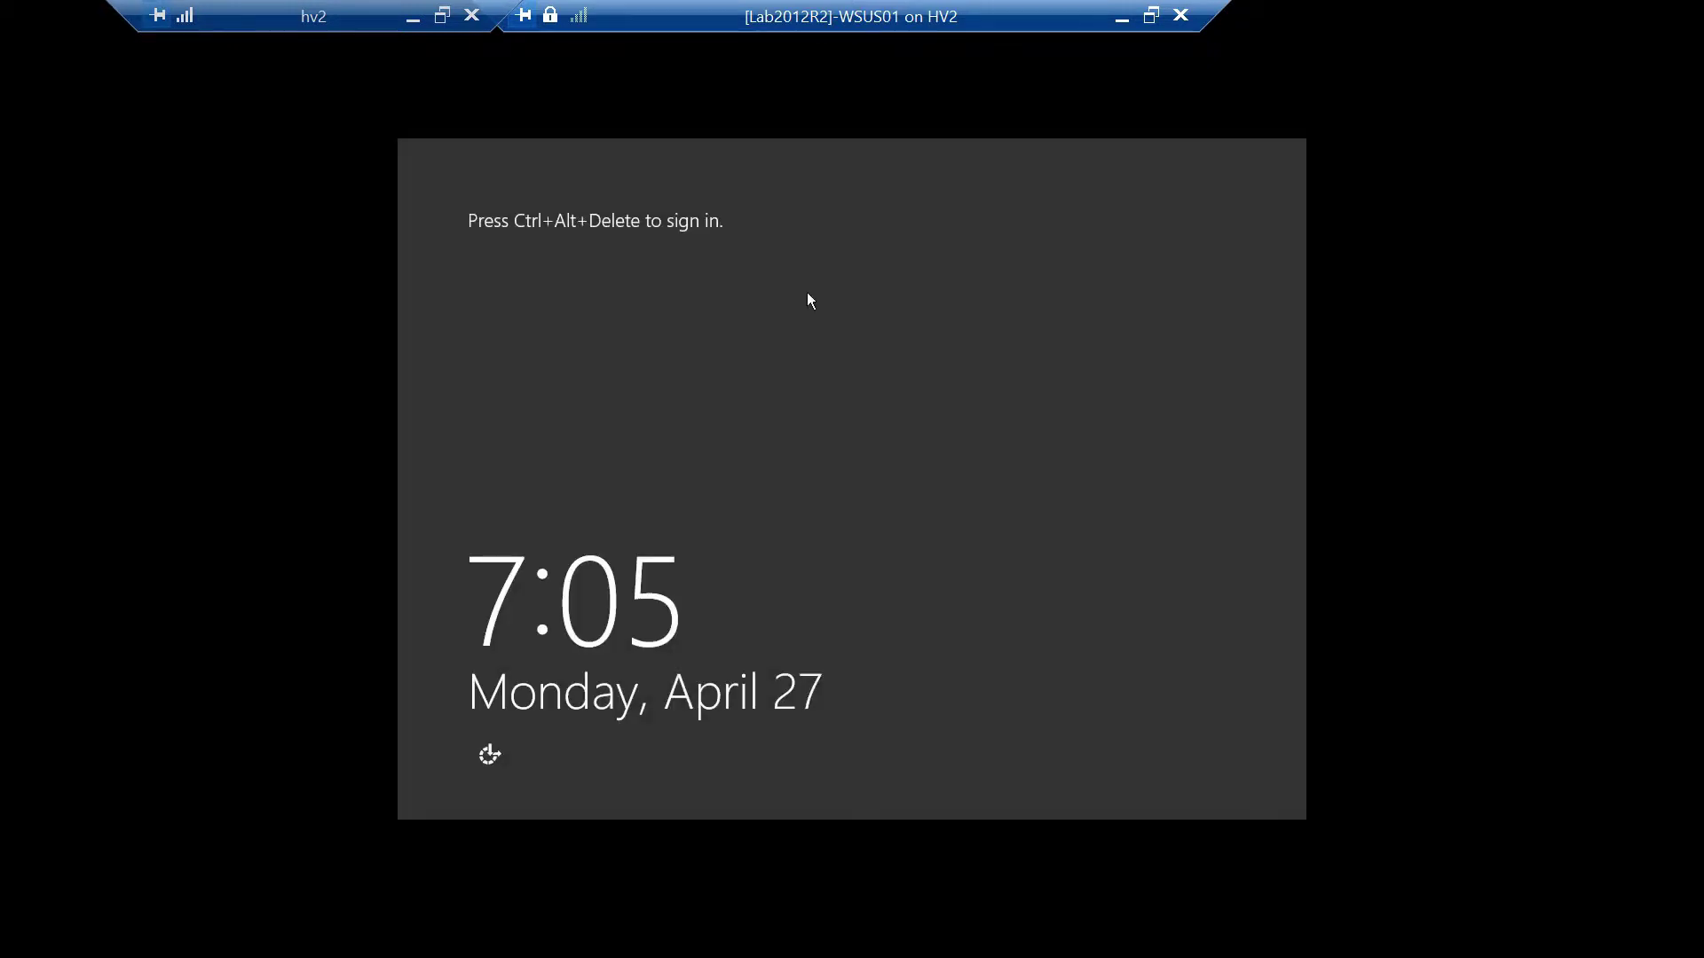
Send Ctrl+Alt+Delete to the VM and sign in as the testcorp domain administrator
double_click(885, 11)
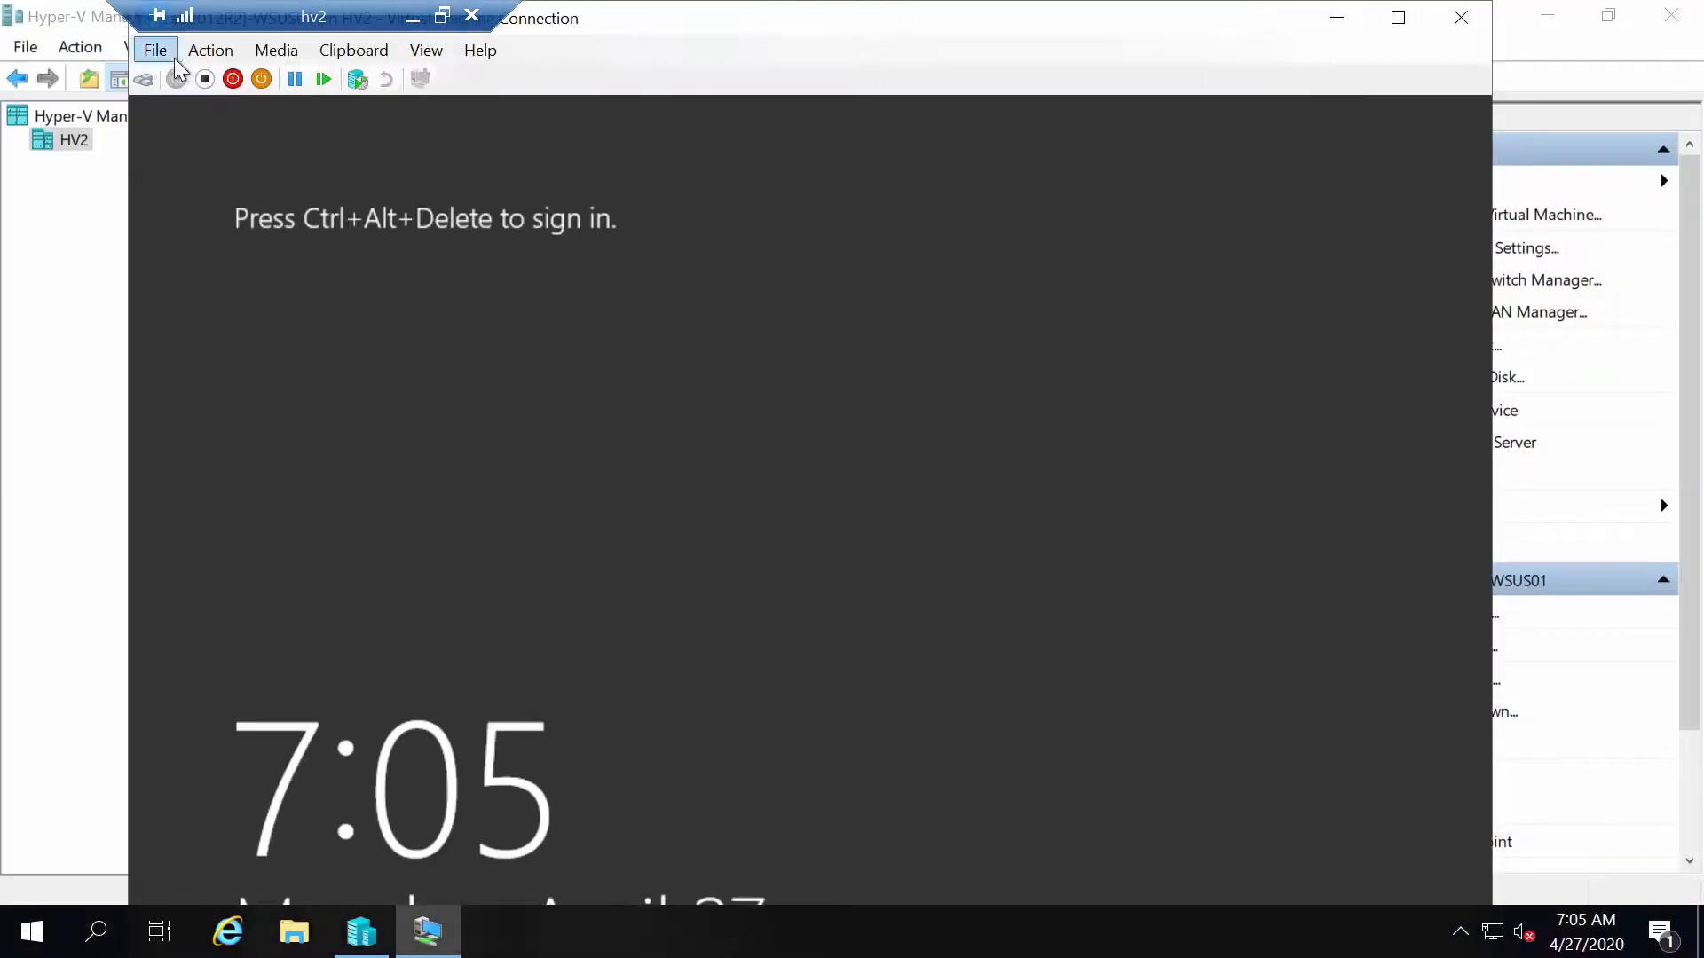
click(210, 50)
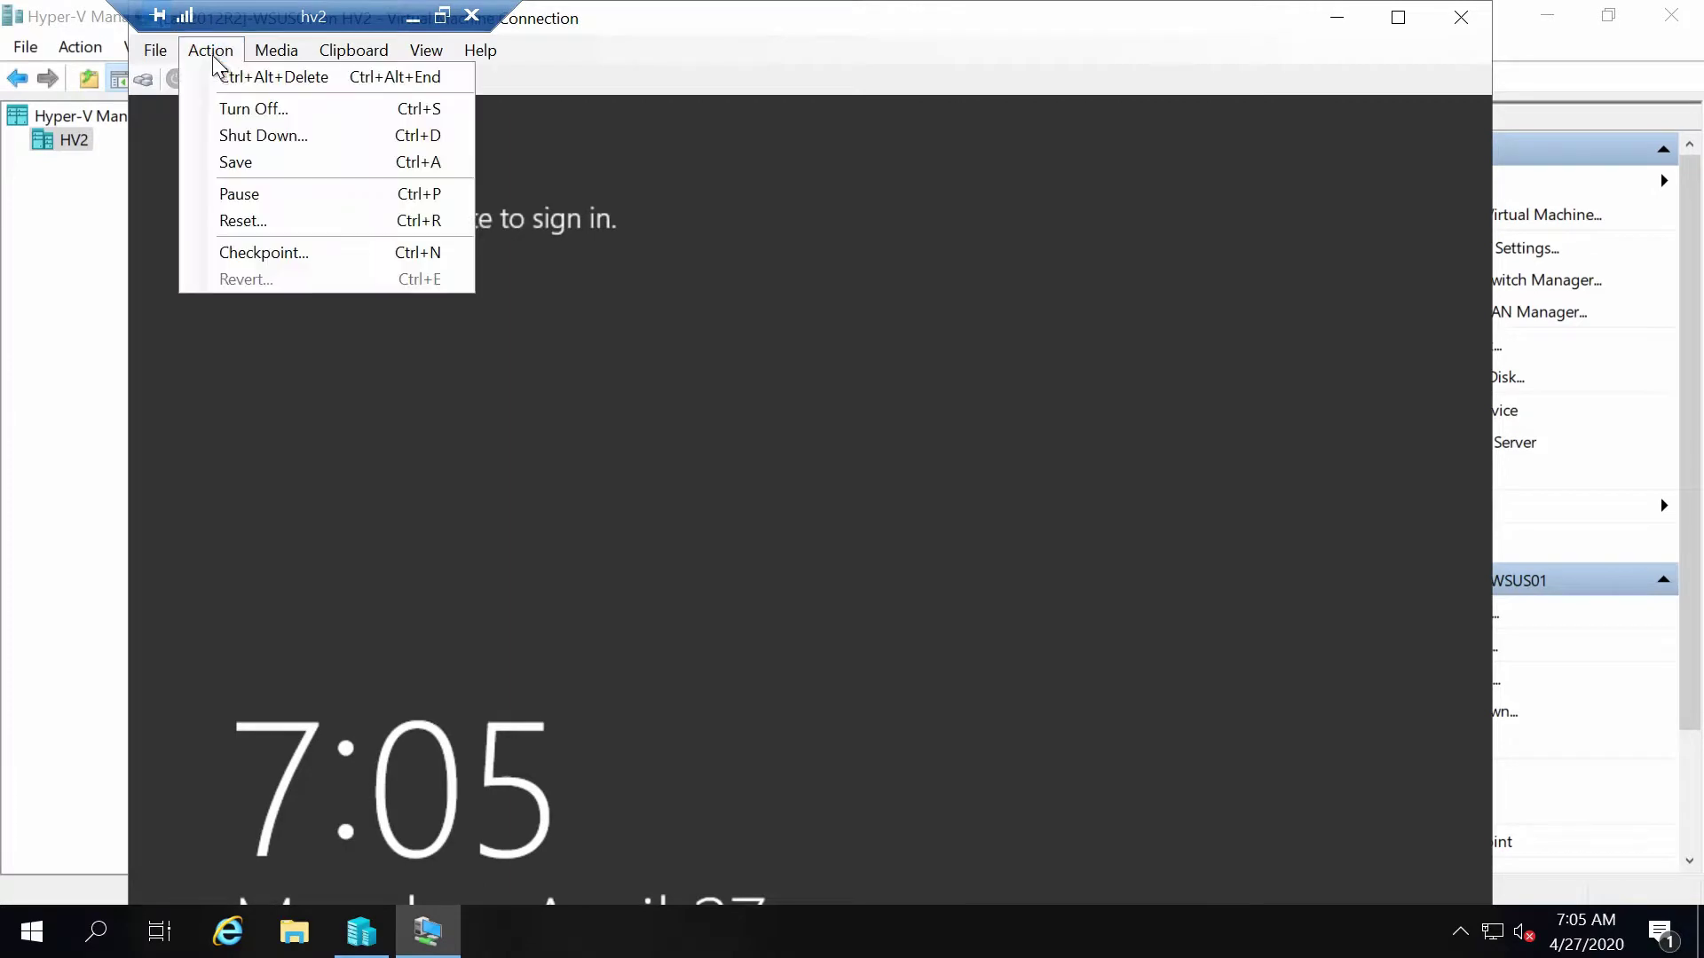
click(258, 77)
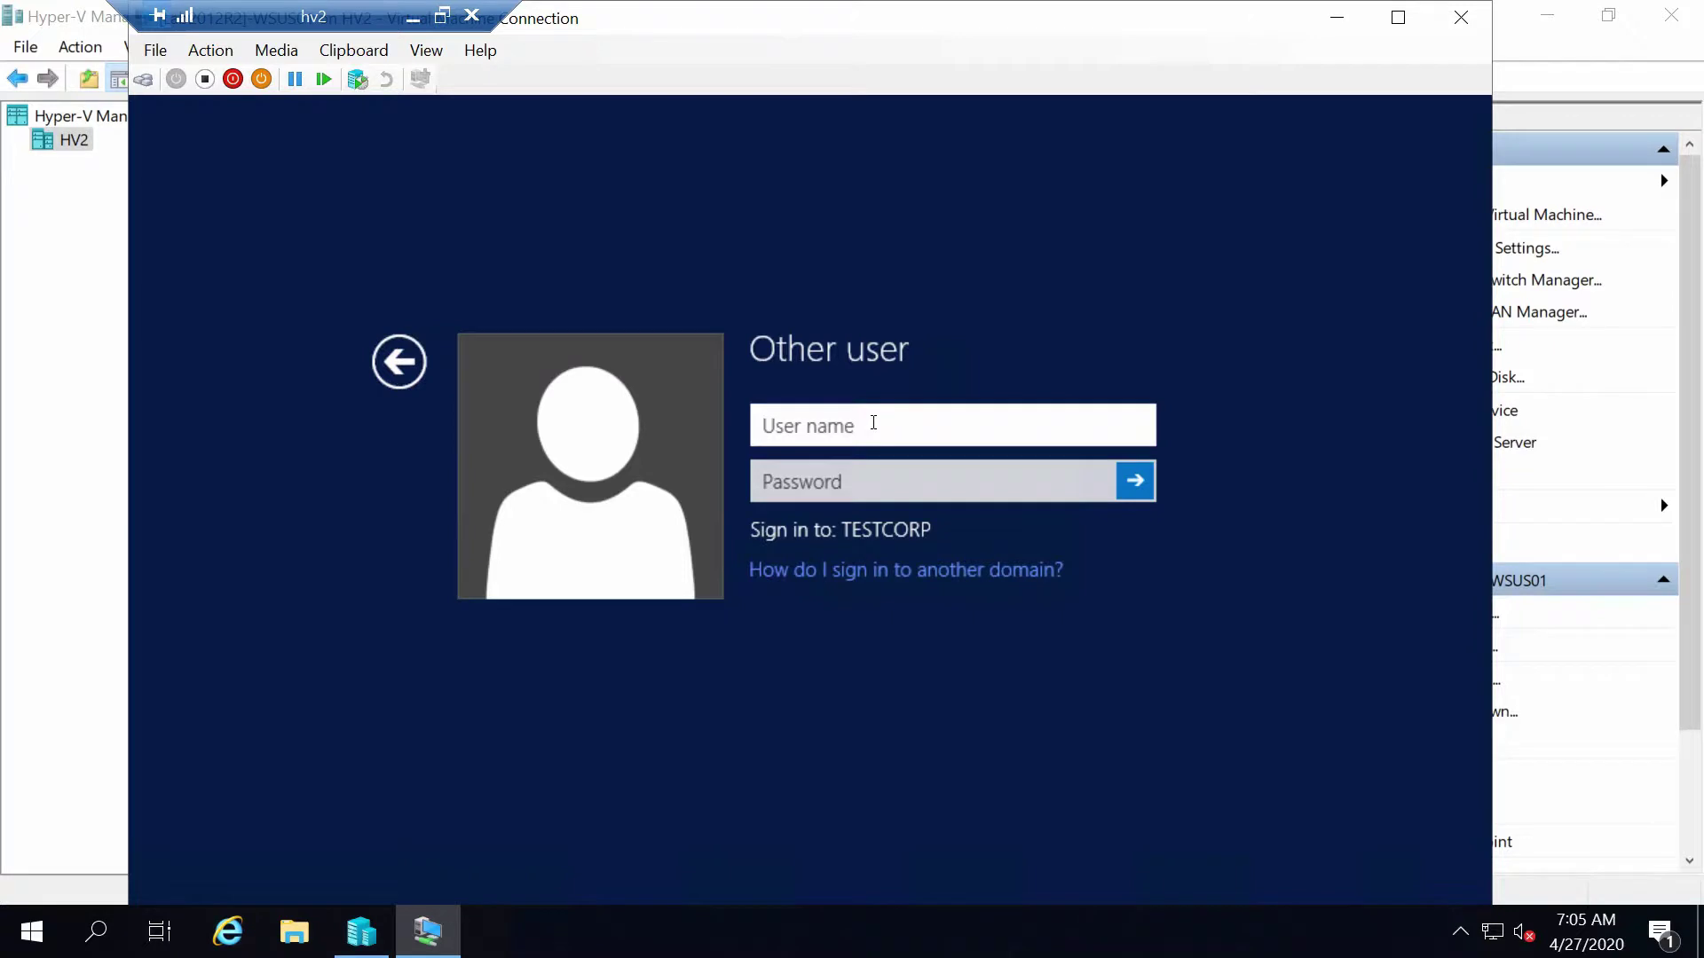
text(testcorp\a)
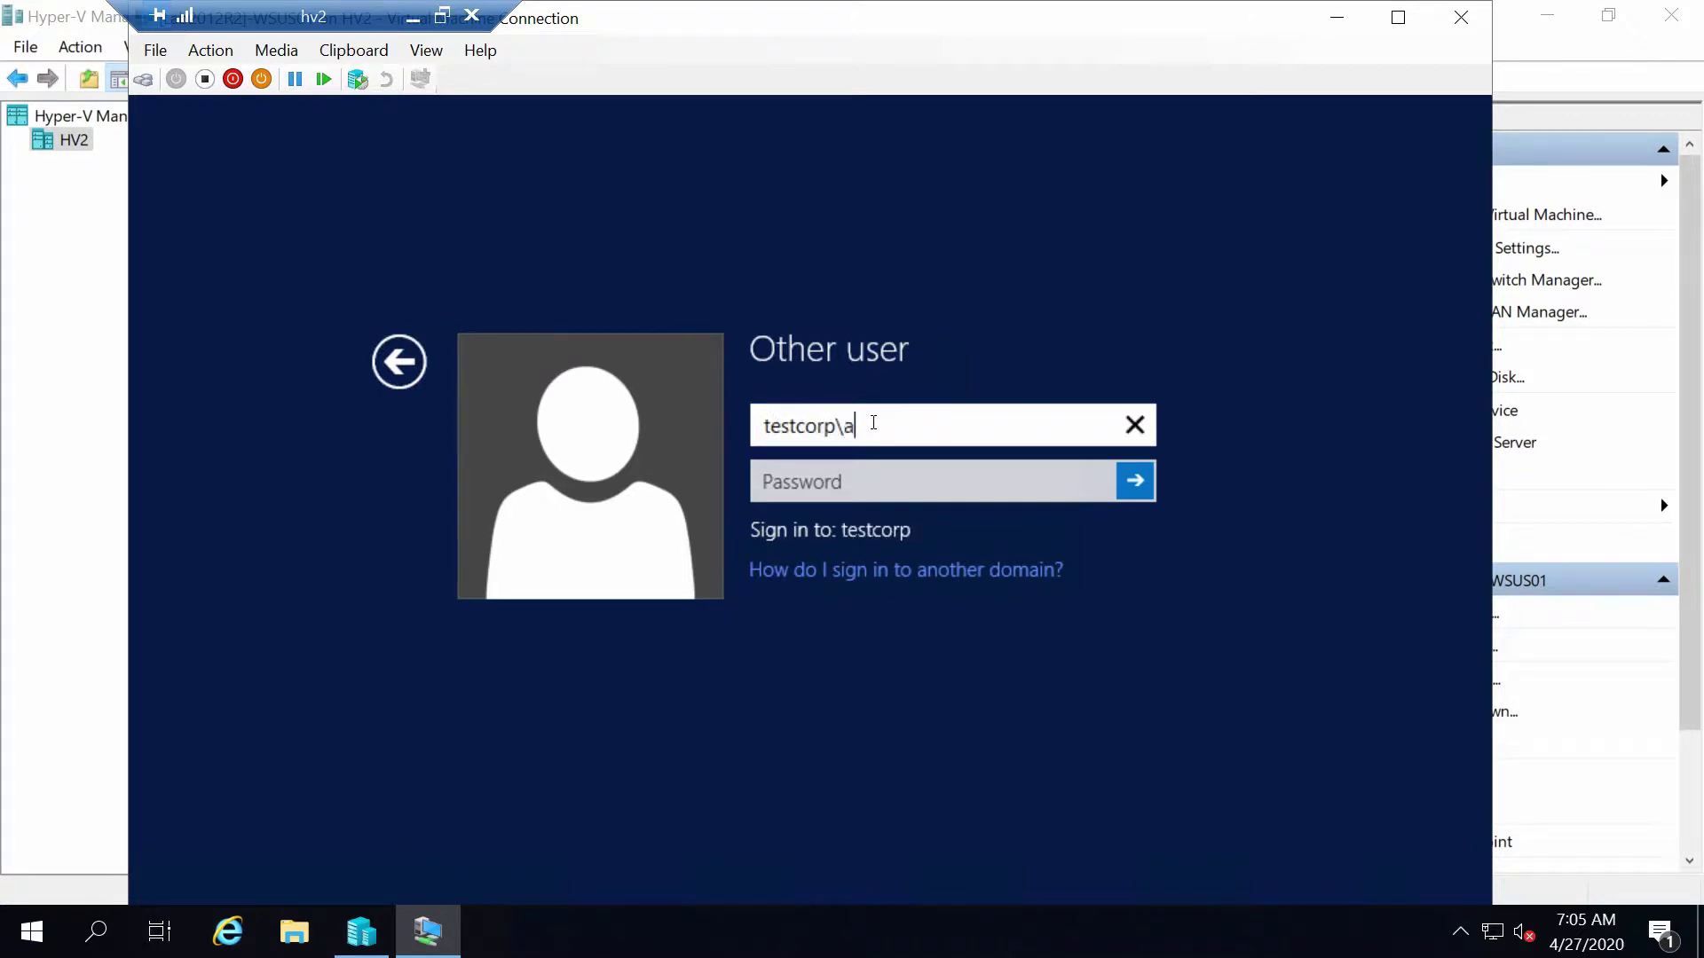
text(dministrator)
key(Tab)
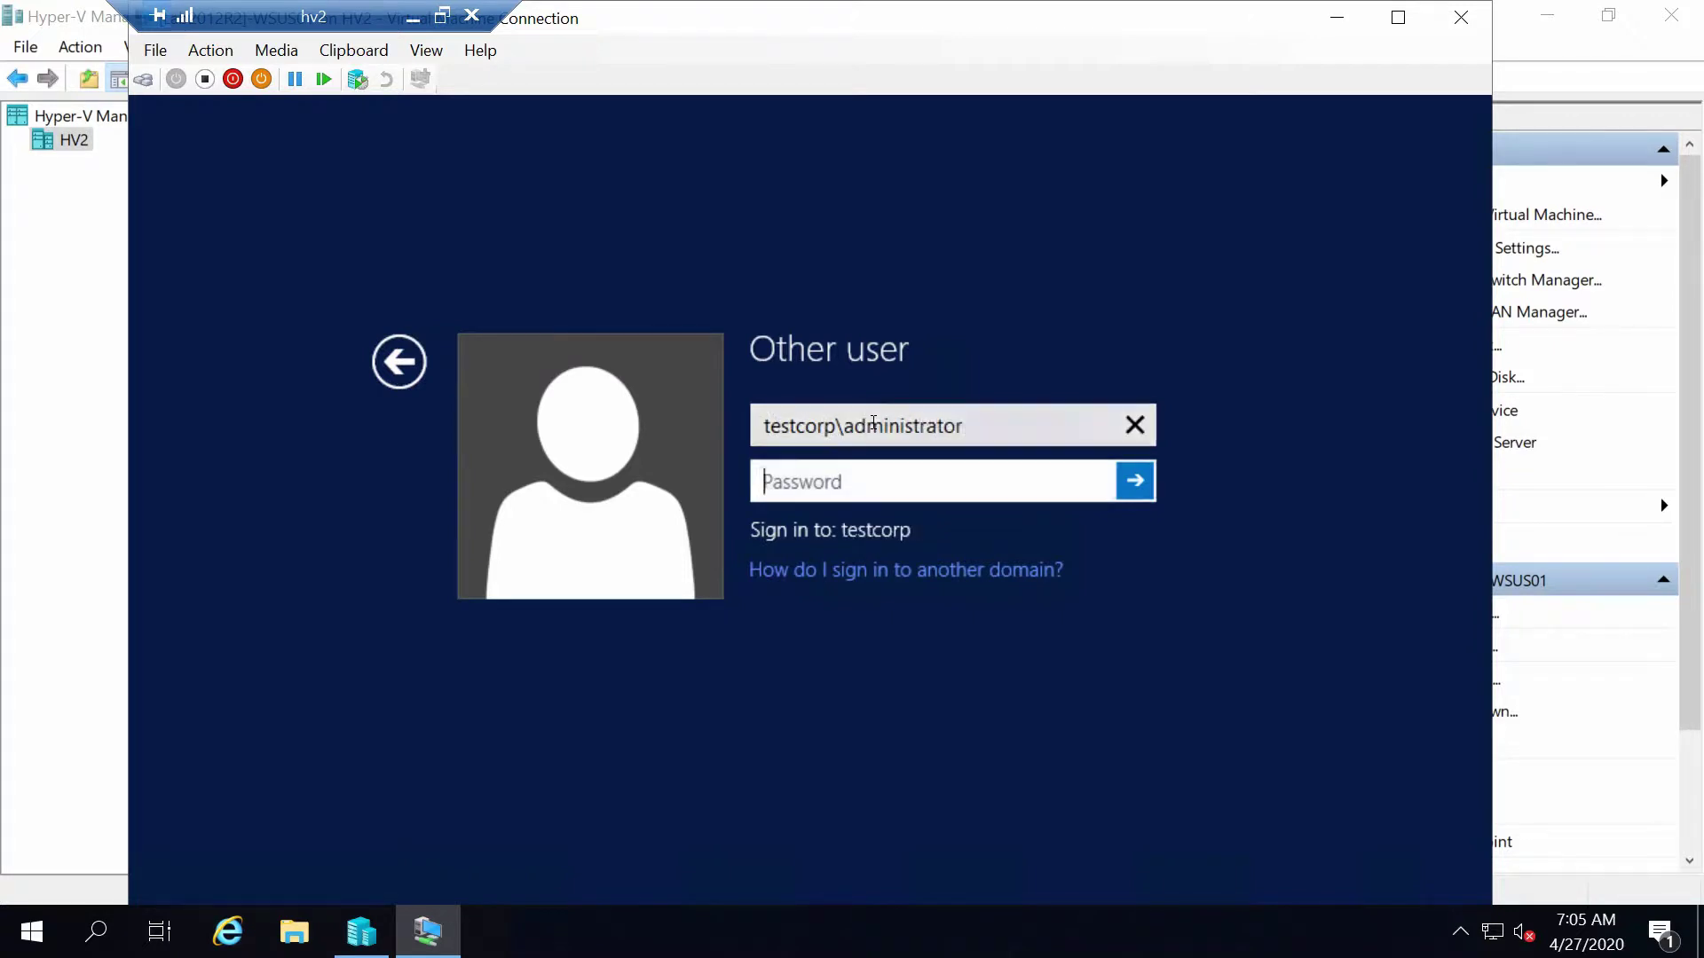
text(Password1)
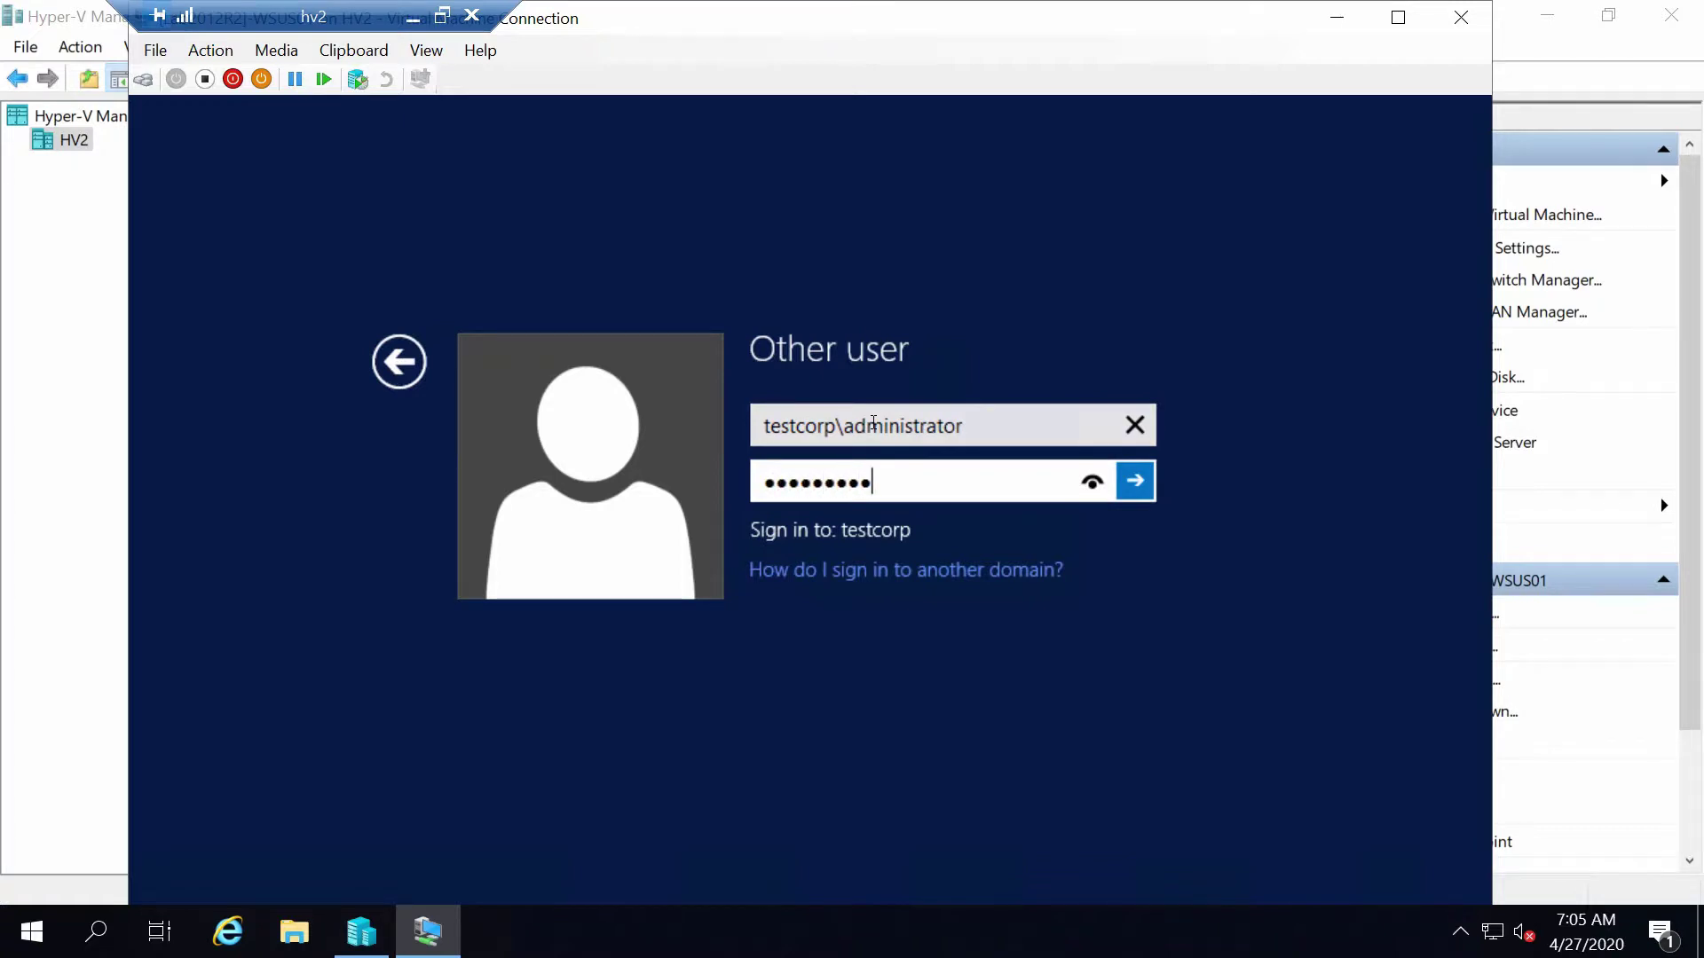
key(Return)
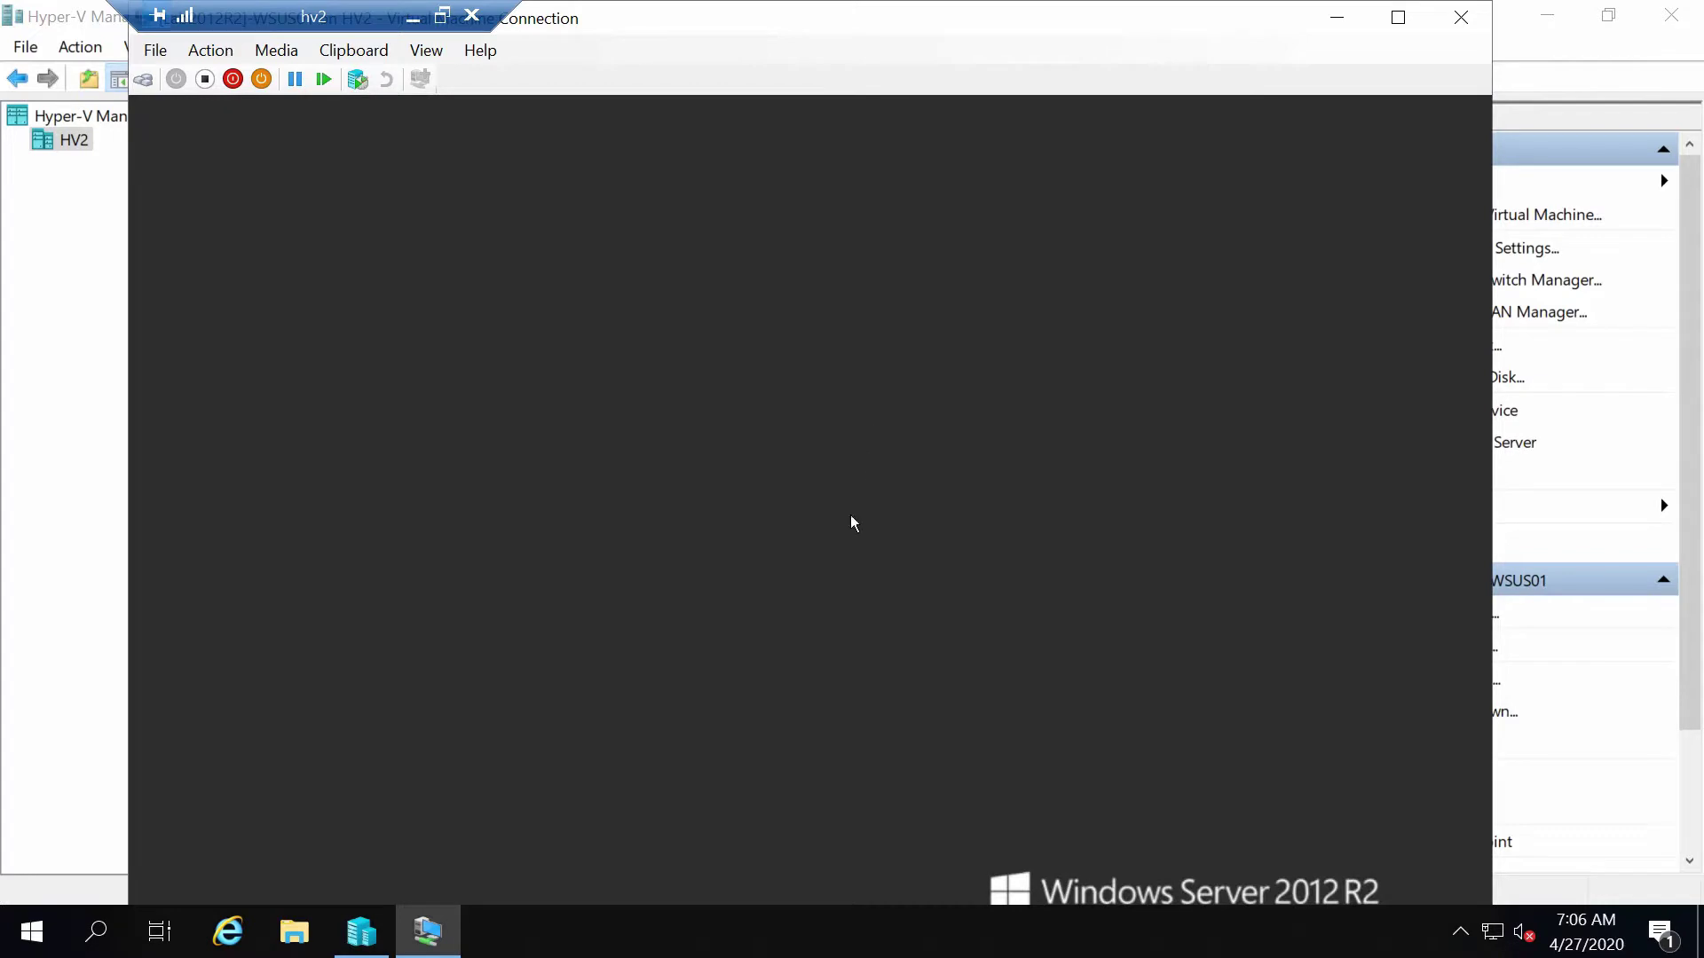
Via This PC > Properties, change the computer name from SRV1 to WSUS01 and confirm
click(1397, 17)
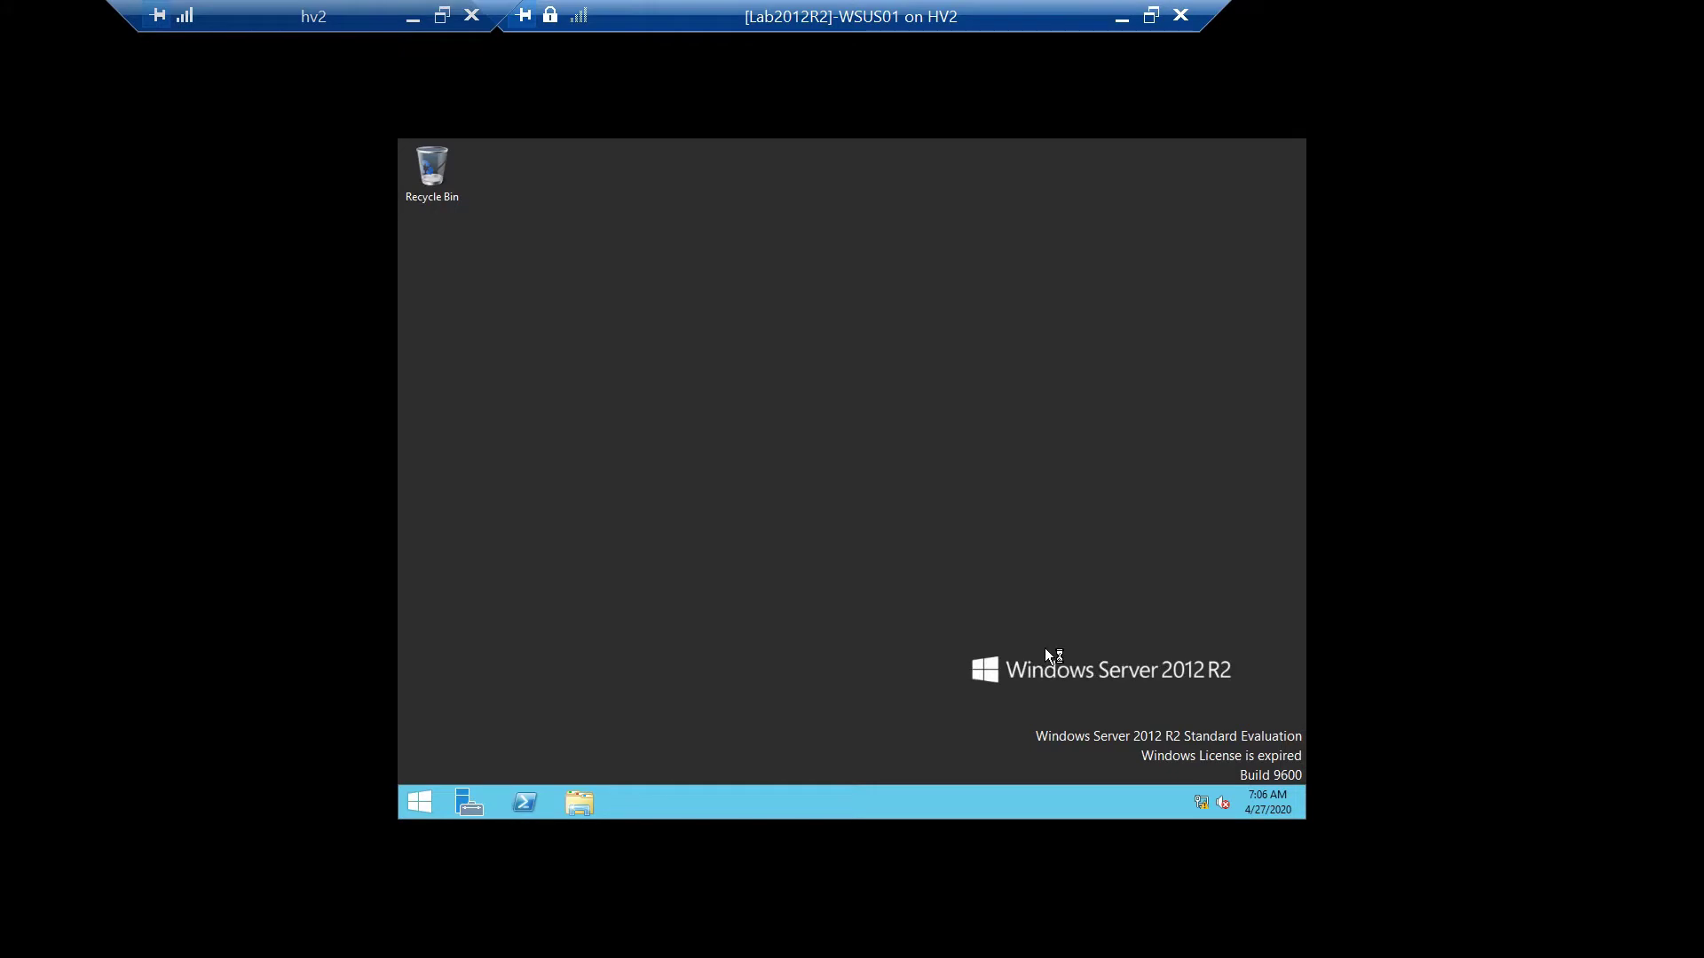
click(579, 801)
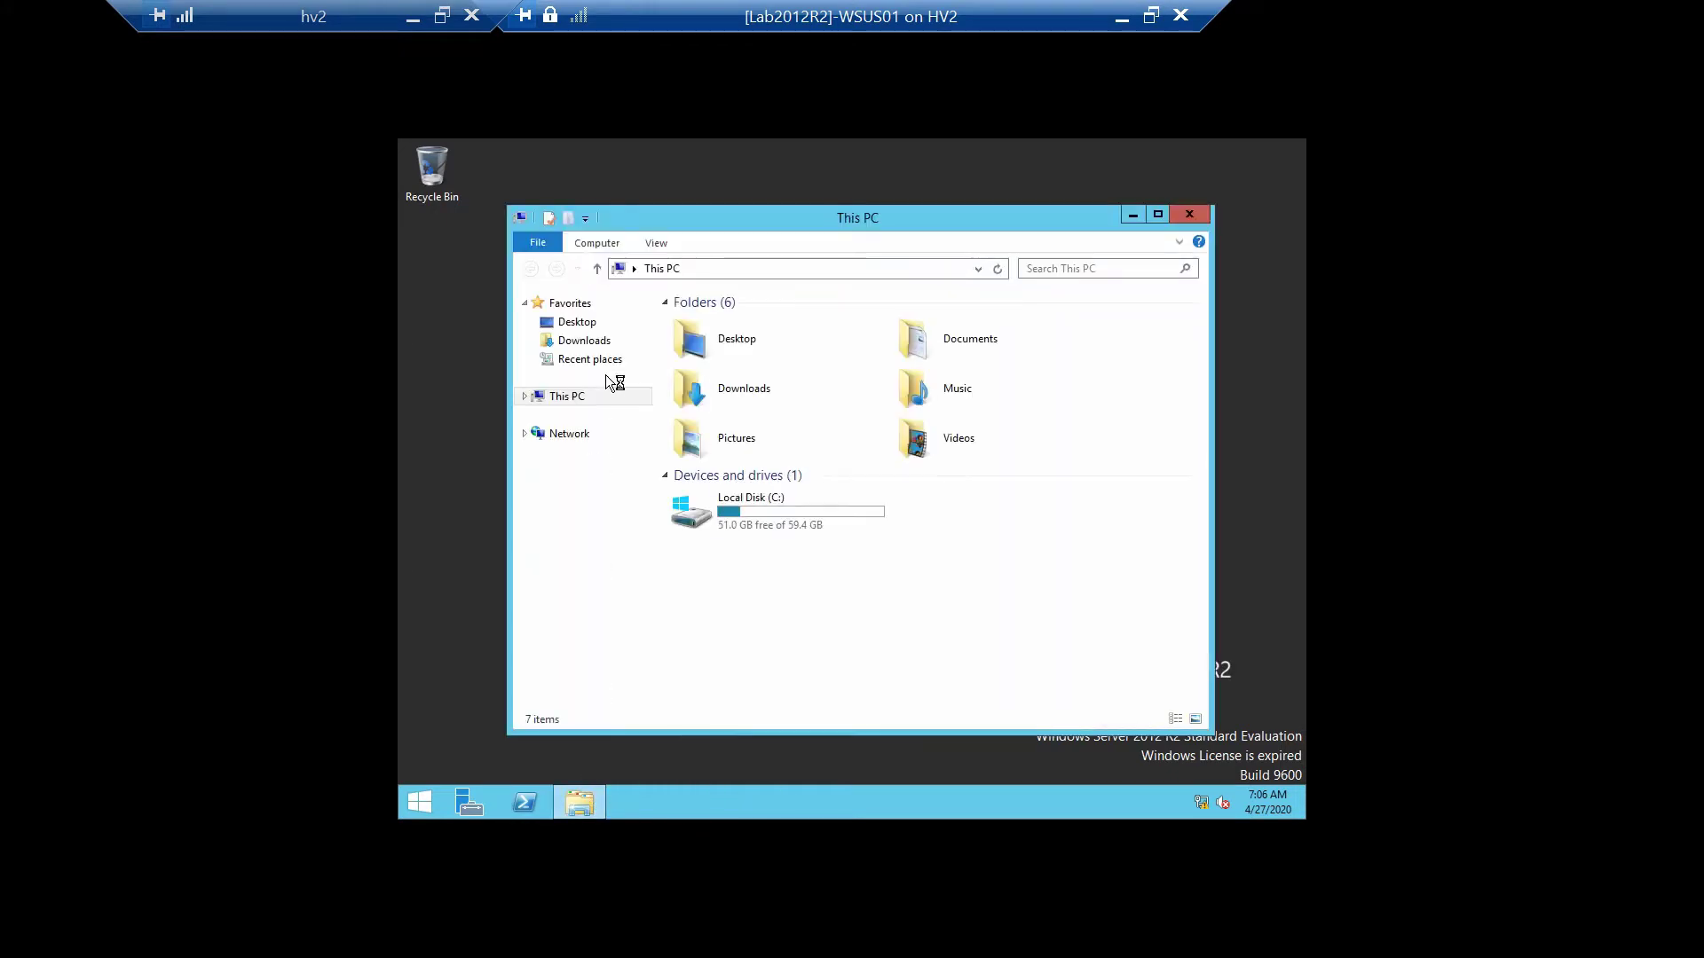
right_click(575, 399)
click(615, 600)
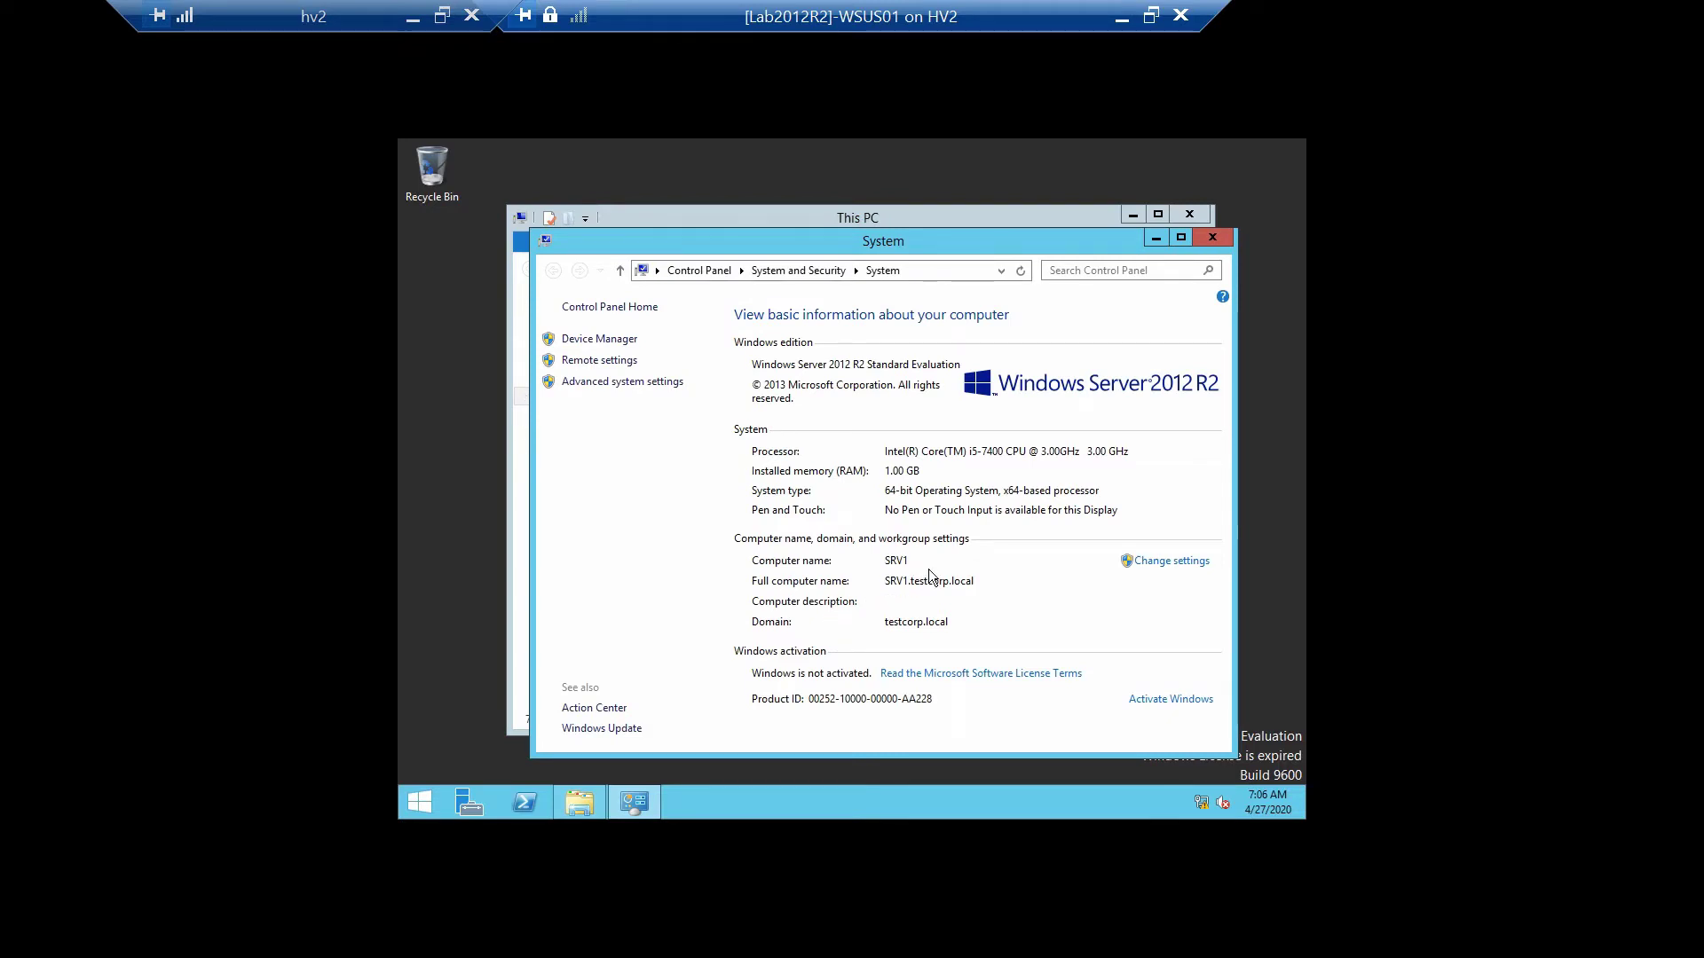
click(1170, 565)
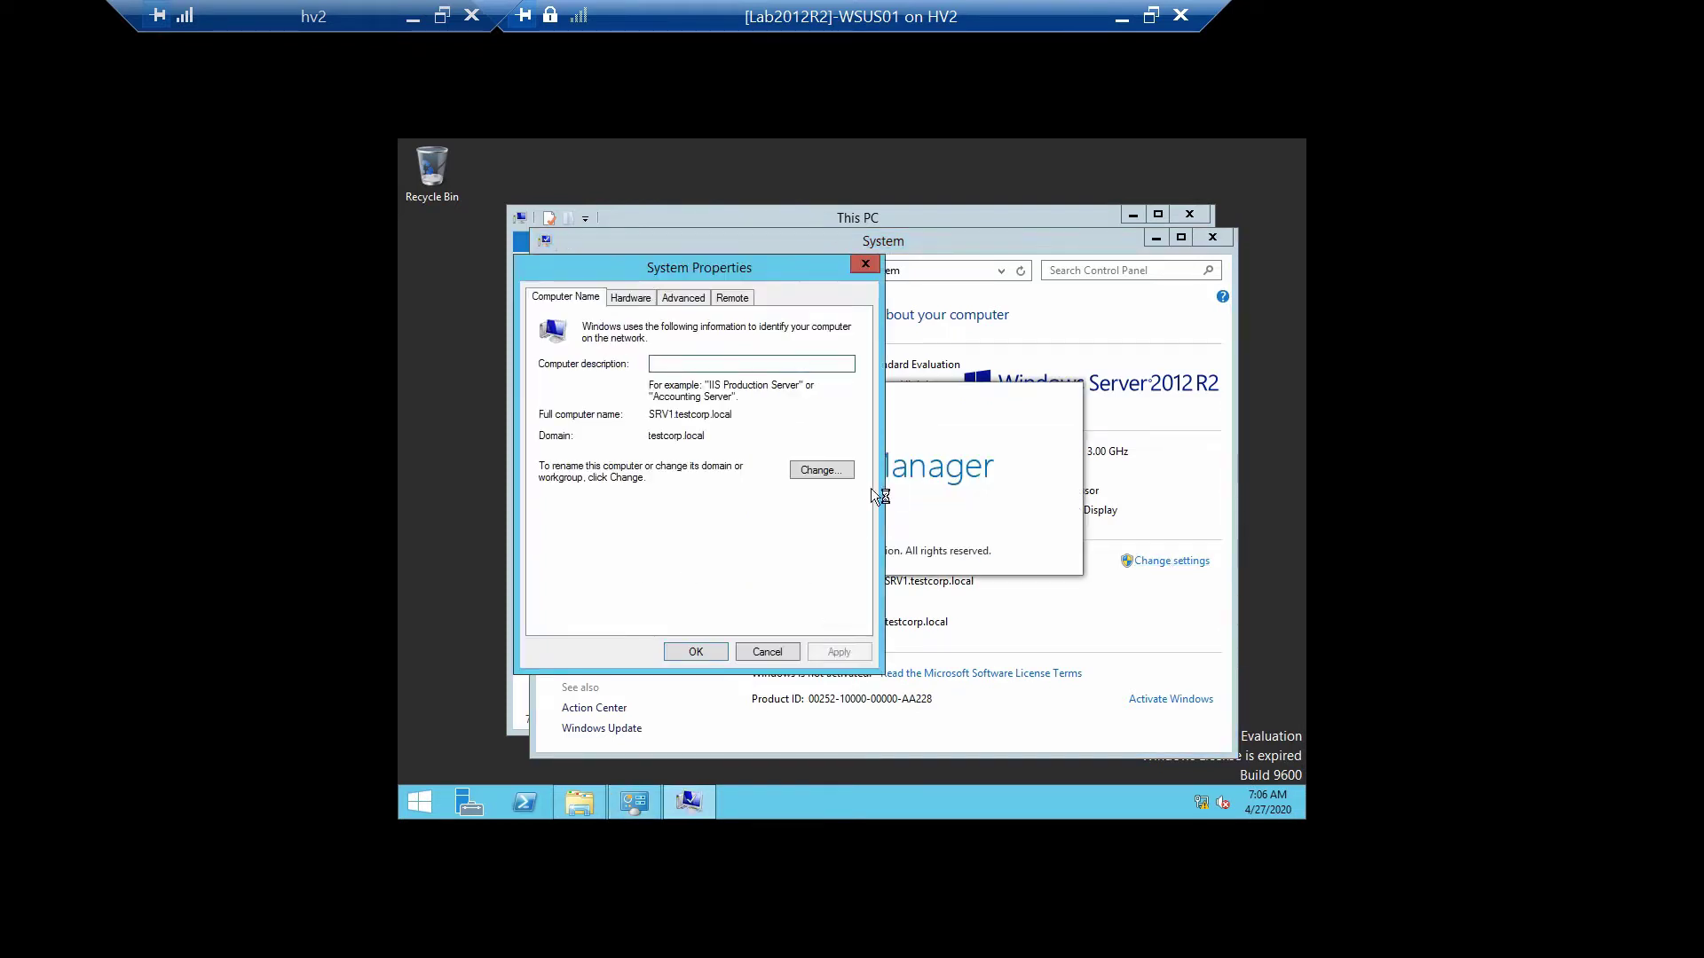
click(801, 470)
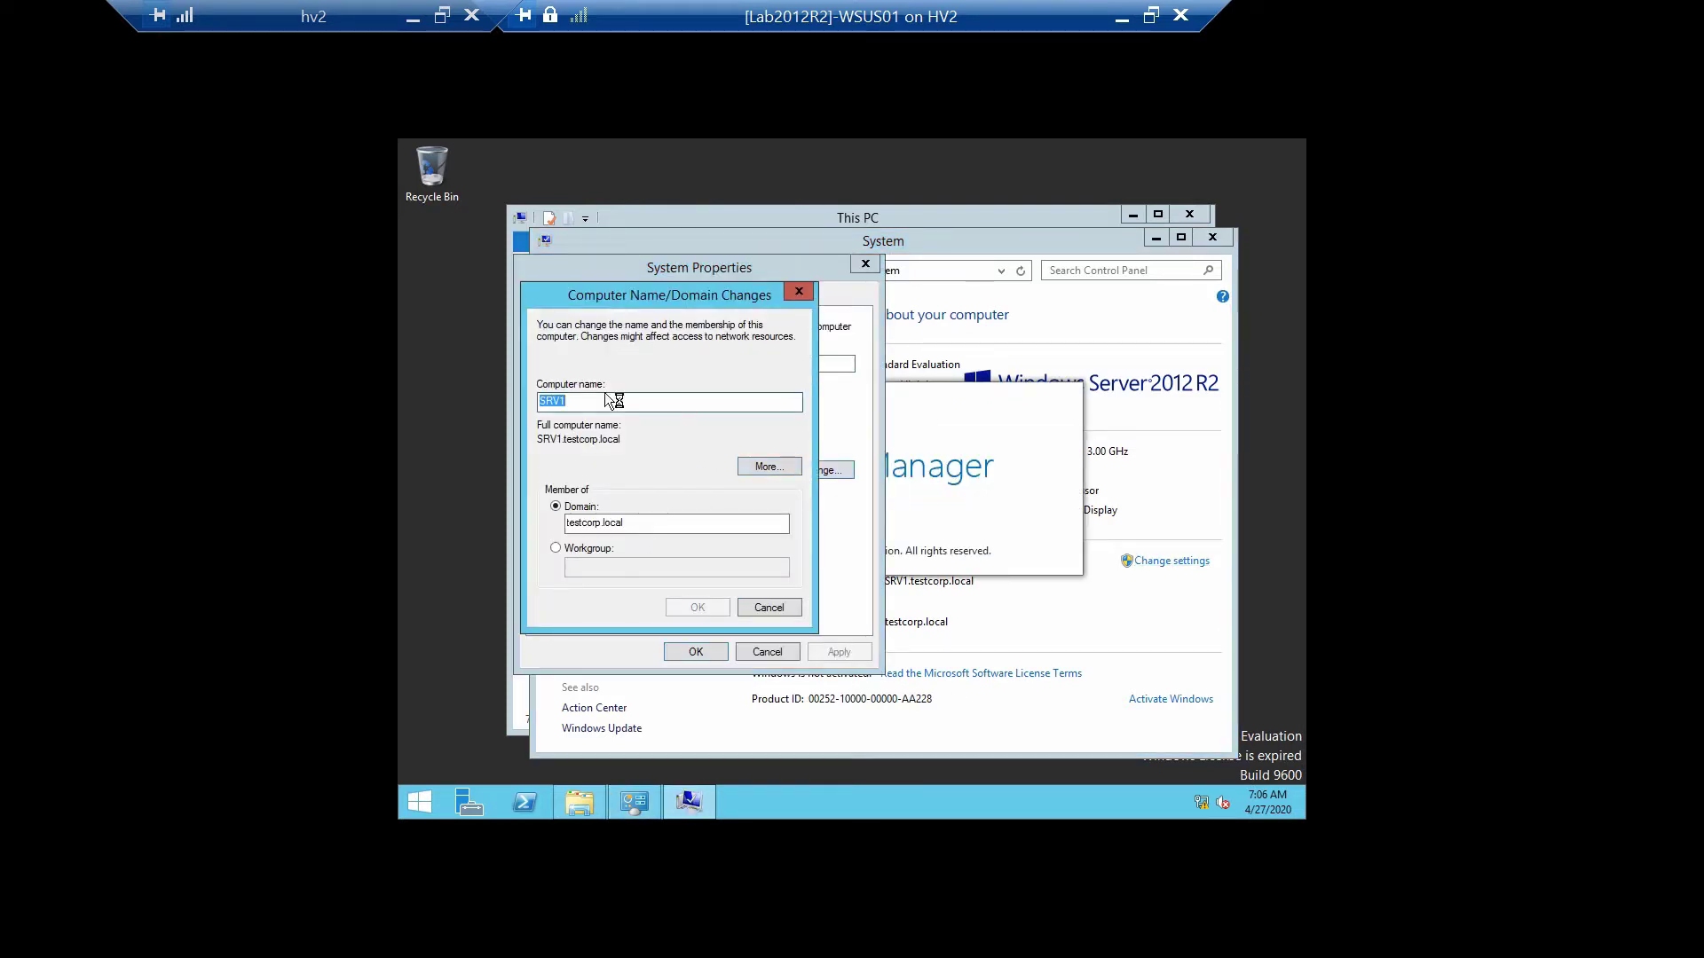
text(WSUS)
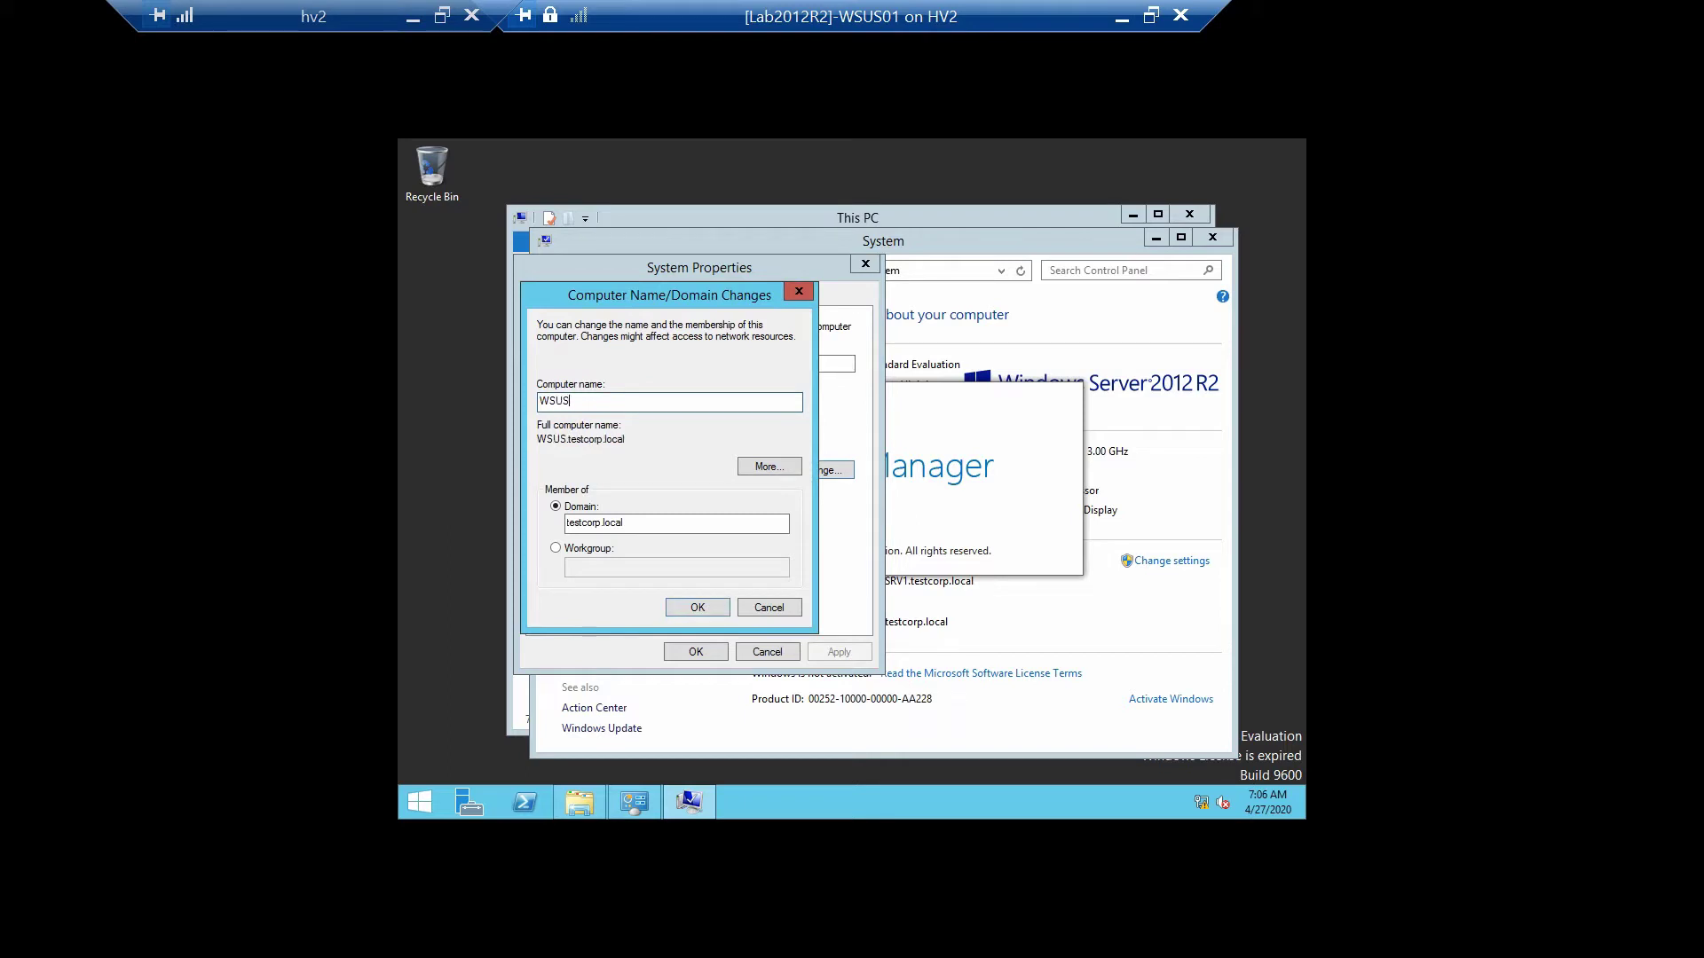
text(01)
click(696, 608)
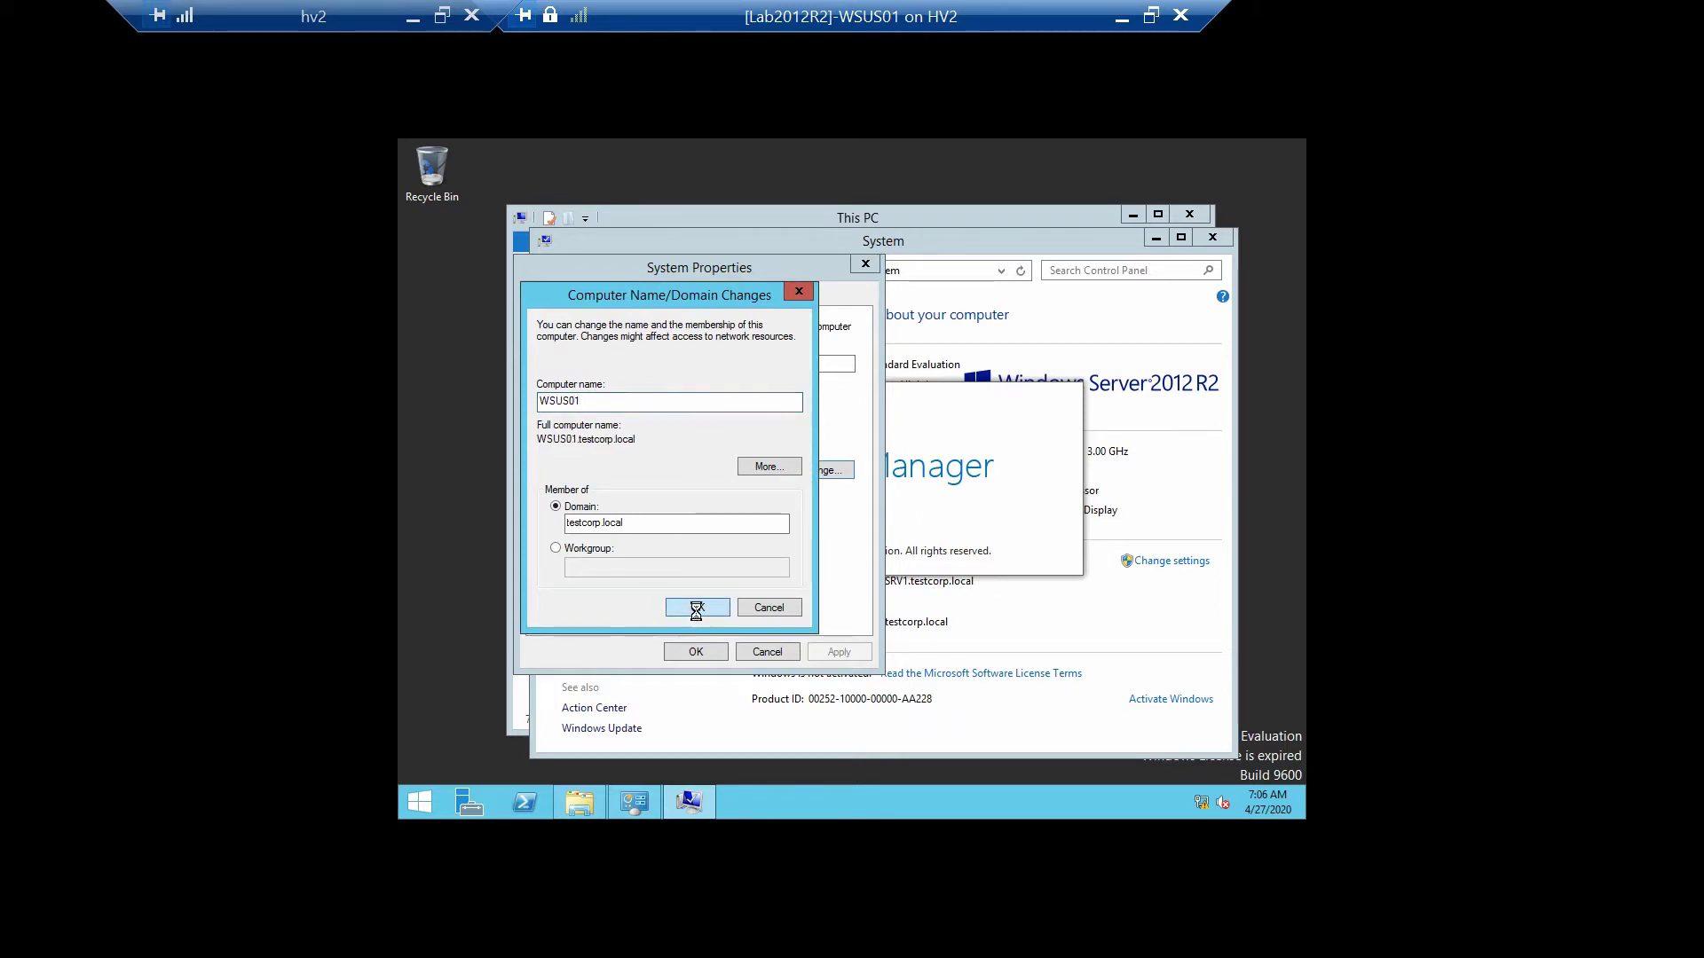